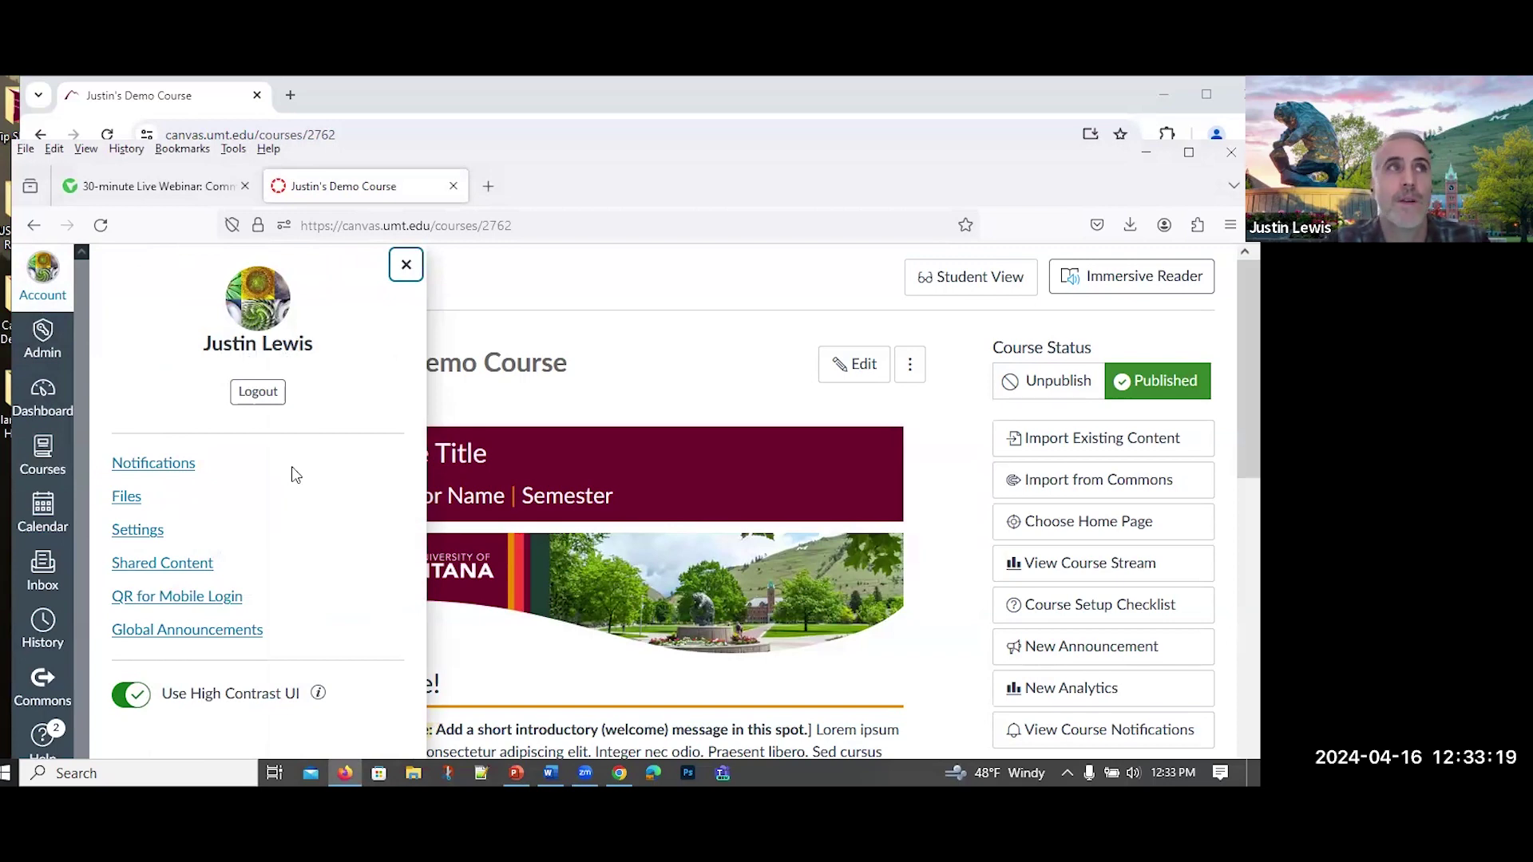
# Open the account's notification settings and review the frequencies for course activities, discussions, conversations and scheduling
pyautogui.click(154, 469)
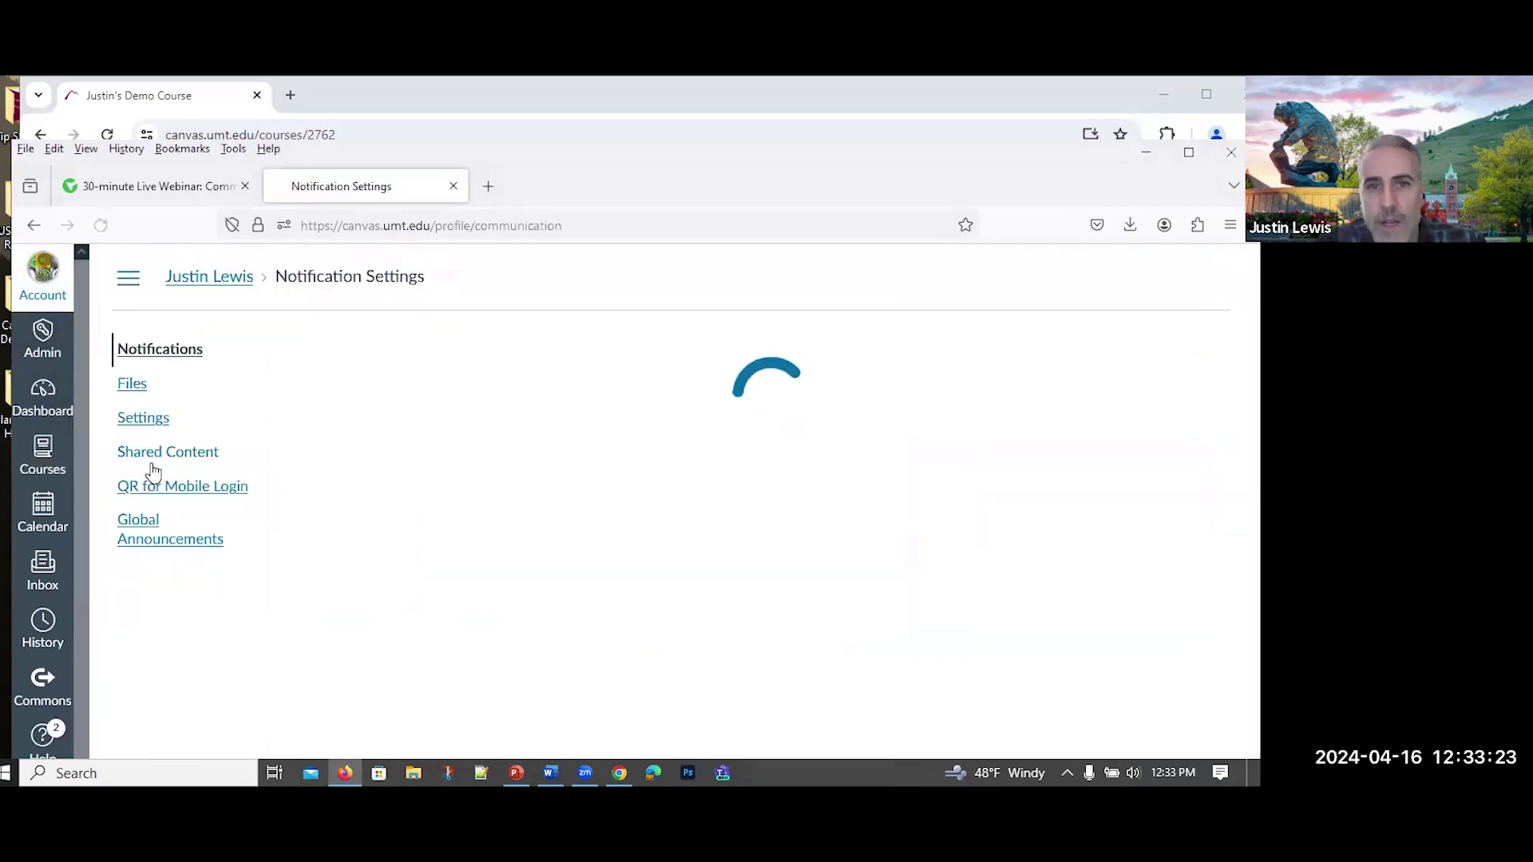
pyautogui.scroll(-4, 391, 471)
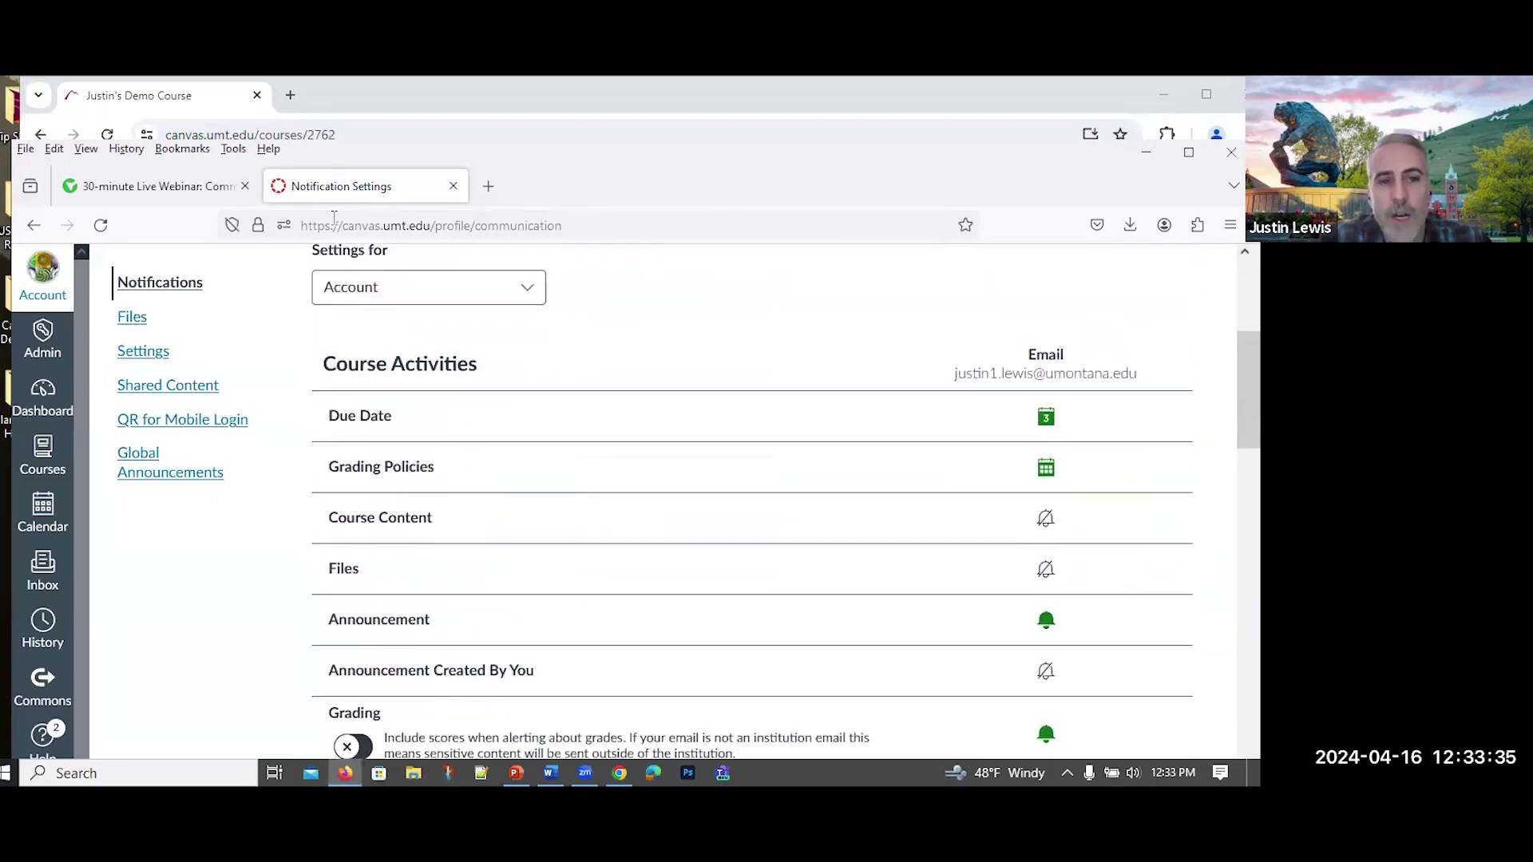
pyautogui.scroll(-1, 681, 460)
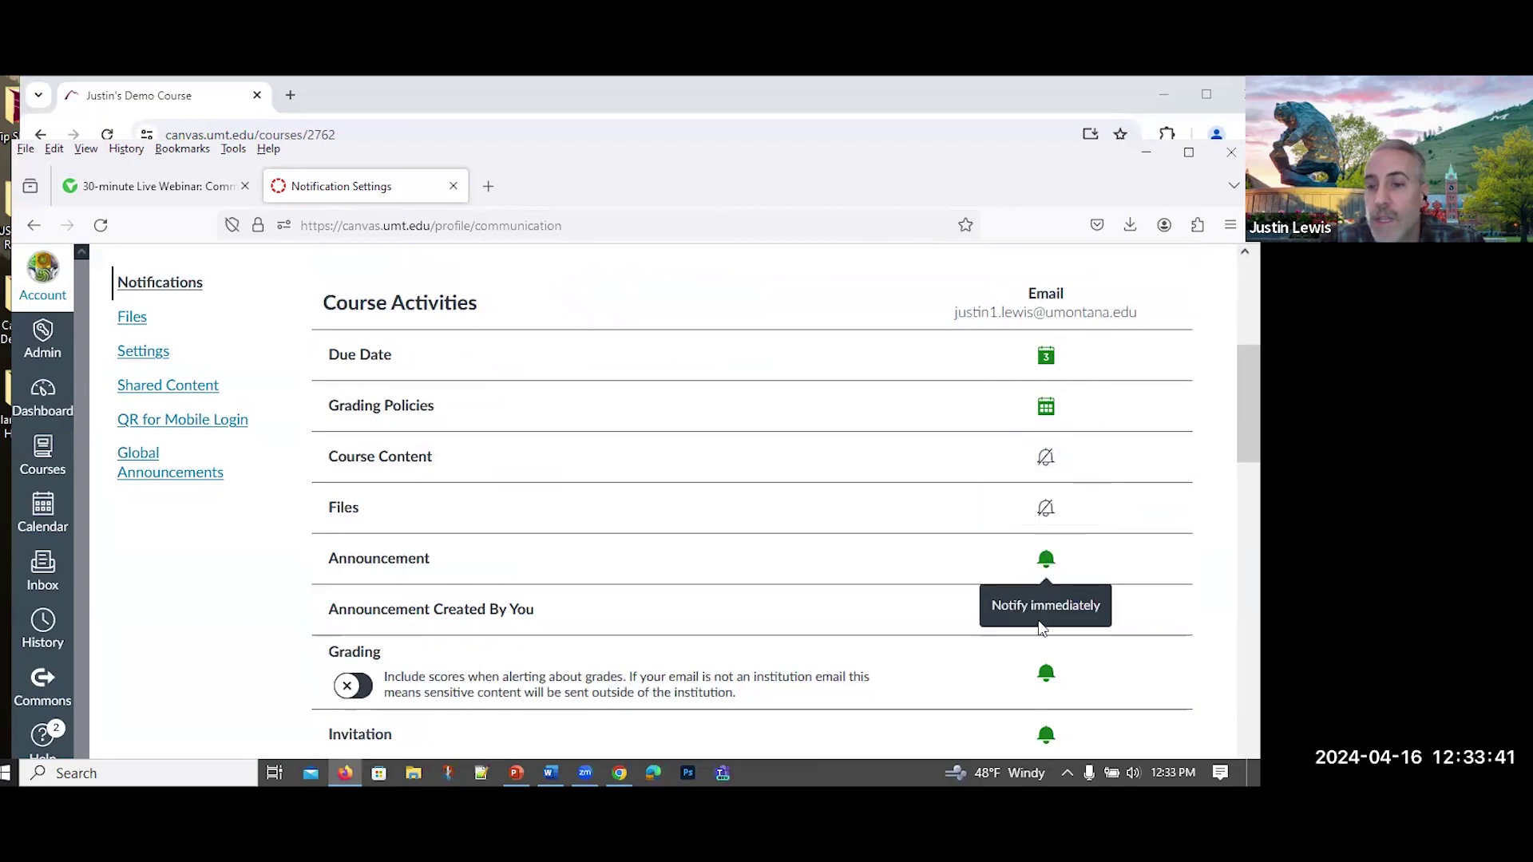
pyautogui.scroll(-2, 826, 452)
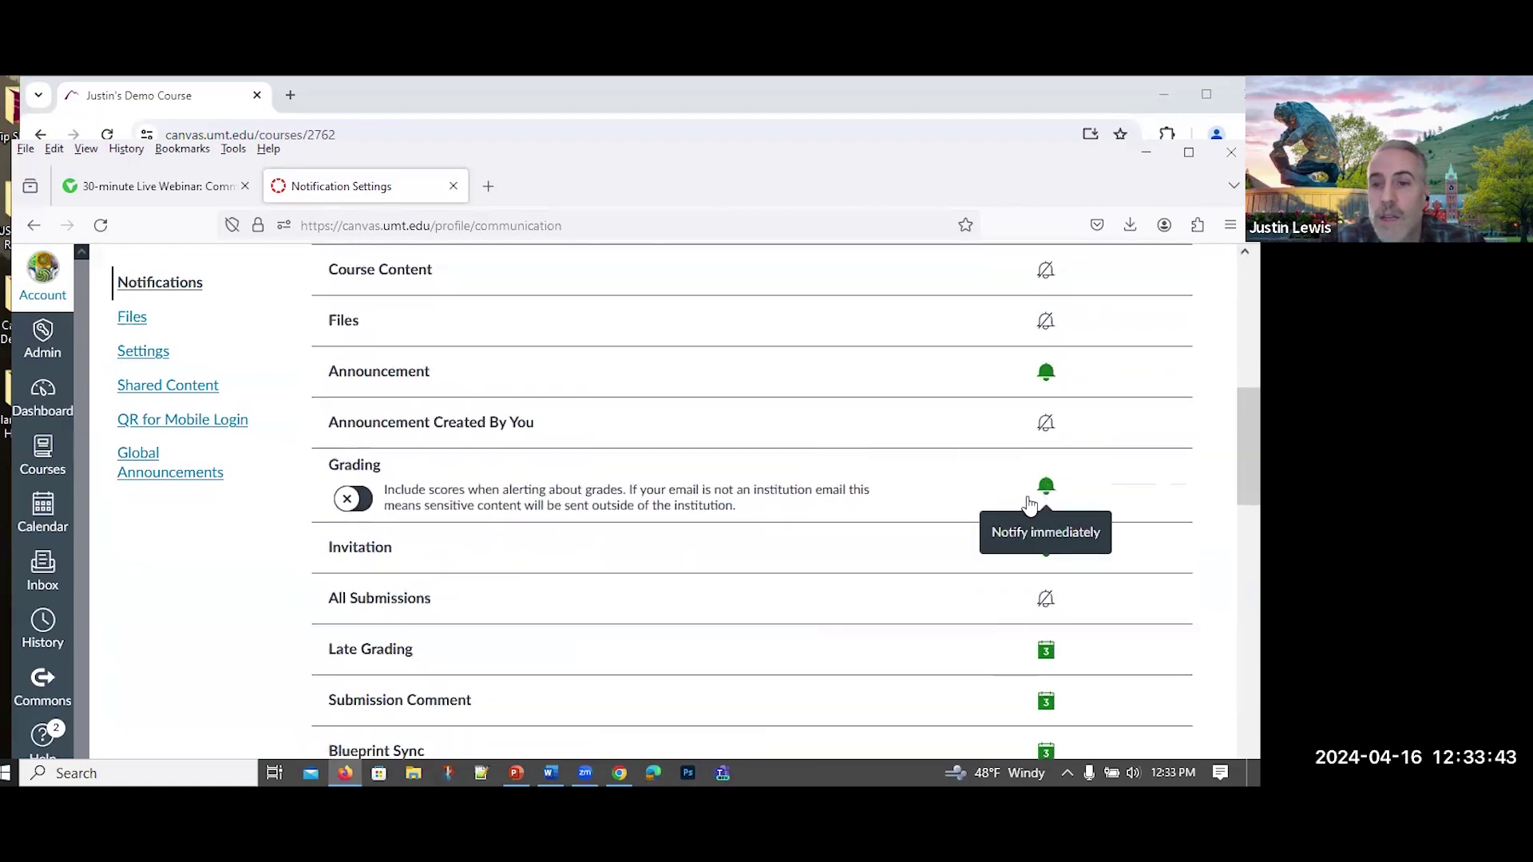
pyautogui.scroll(-1, 942, 471)
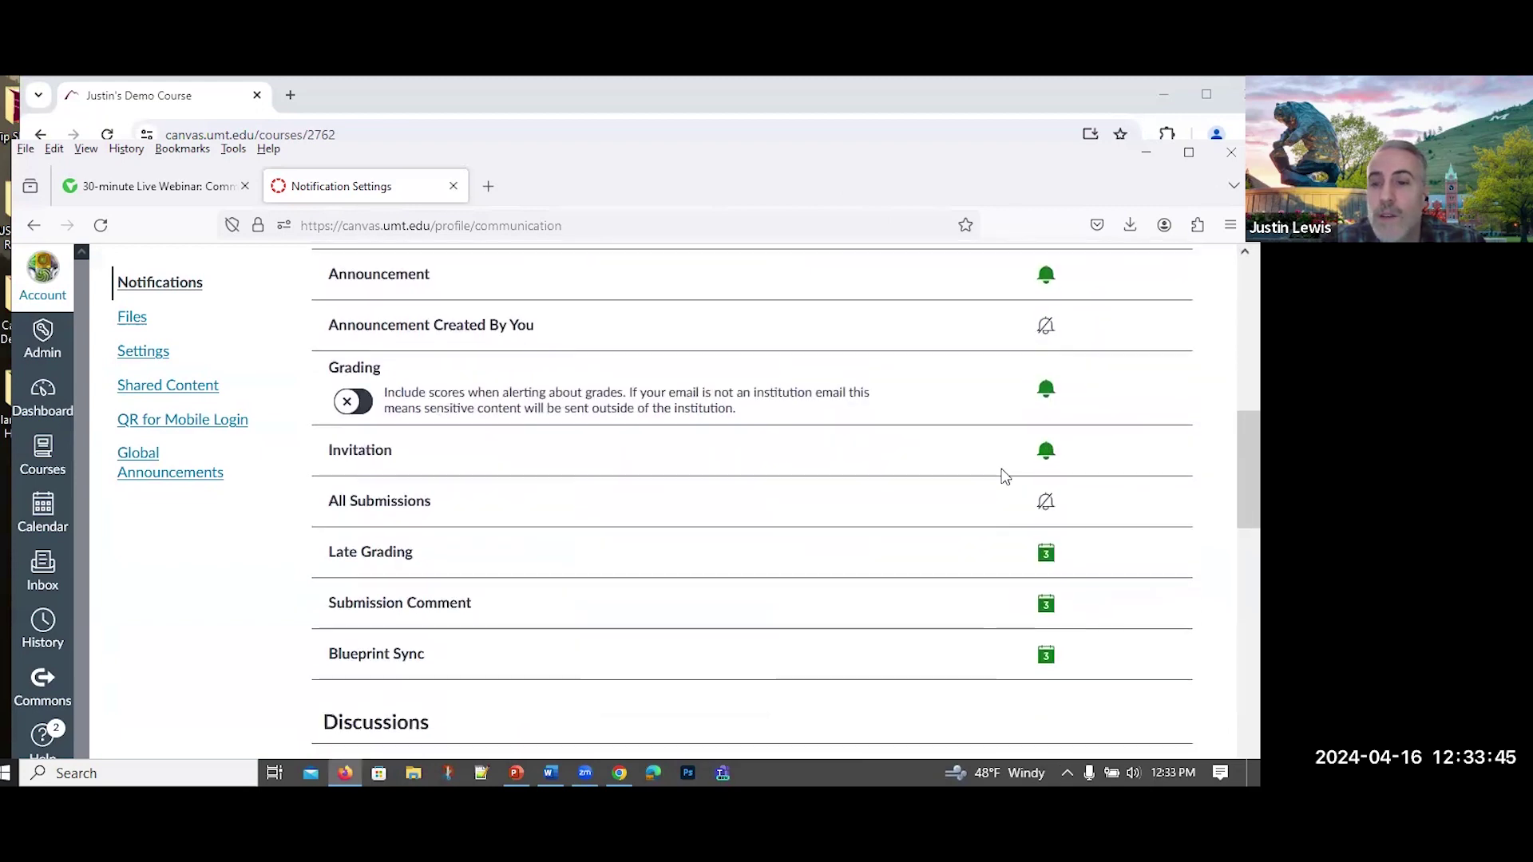
pyautogui.scroll(-2, 890, 517)
pyautogui.scroll(-3, 891, 519)
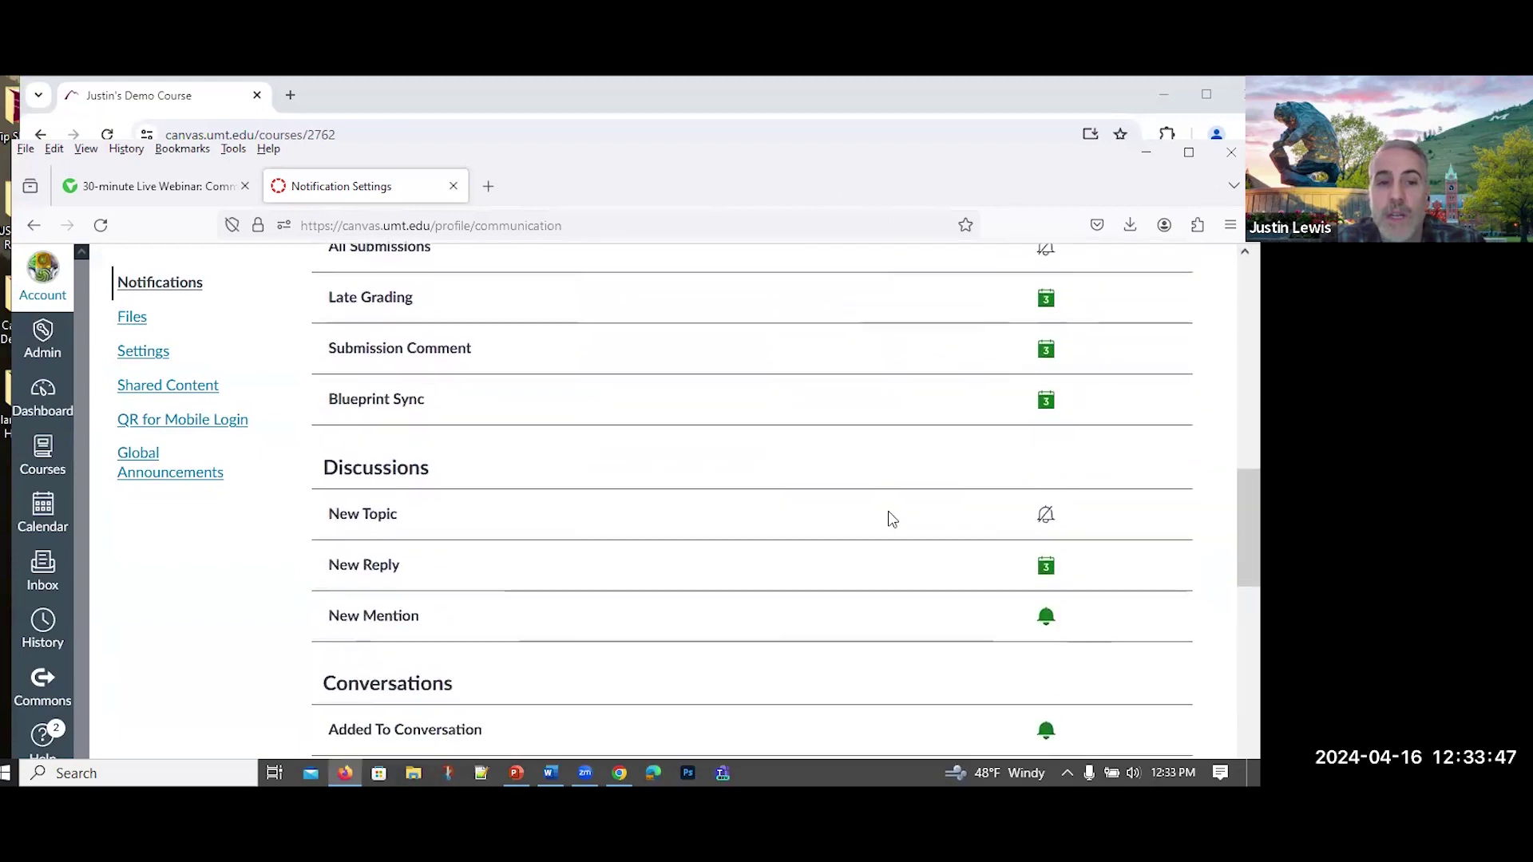
pyautogui.scroll(-1, 891, 519)
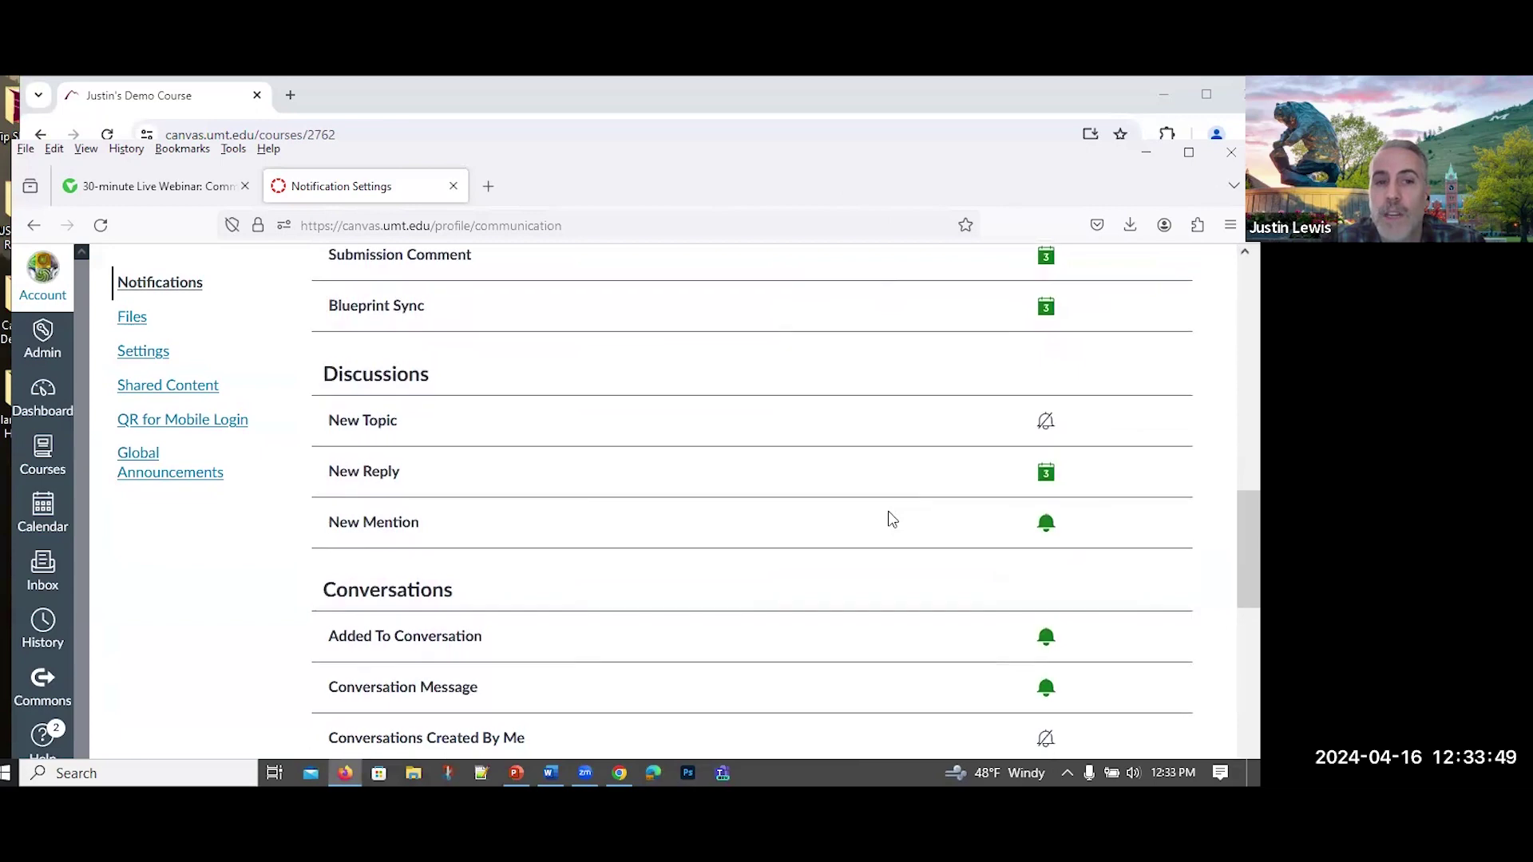
pyautogui.scroll(-2, 891, 519)
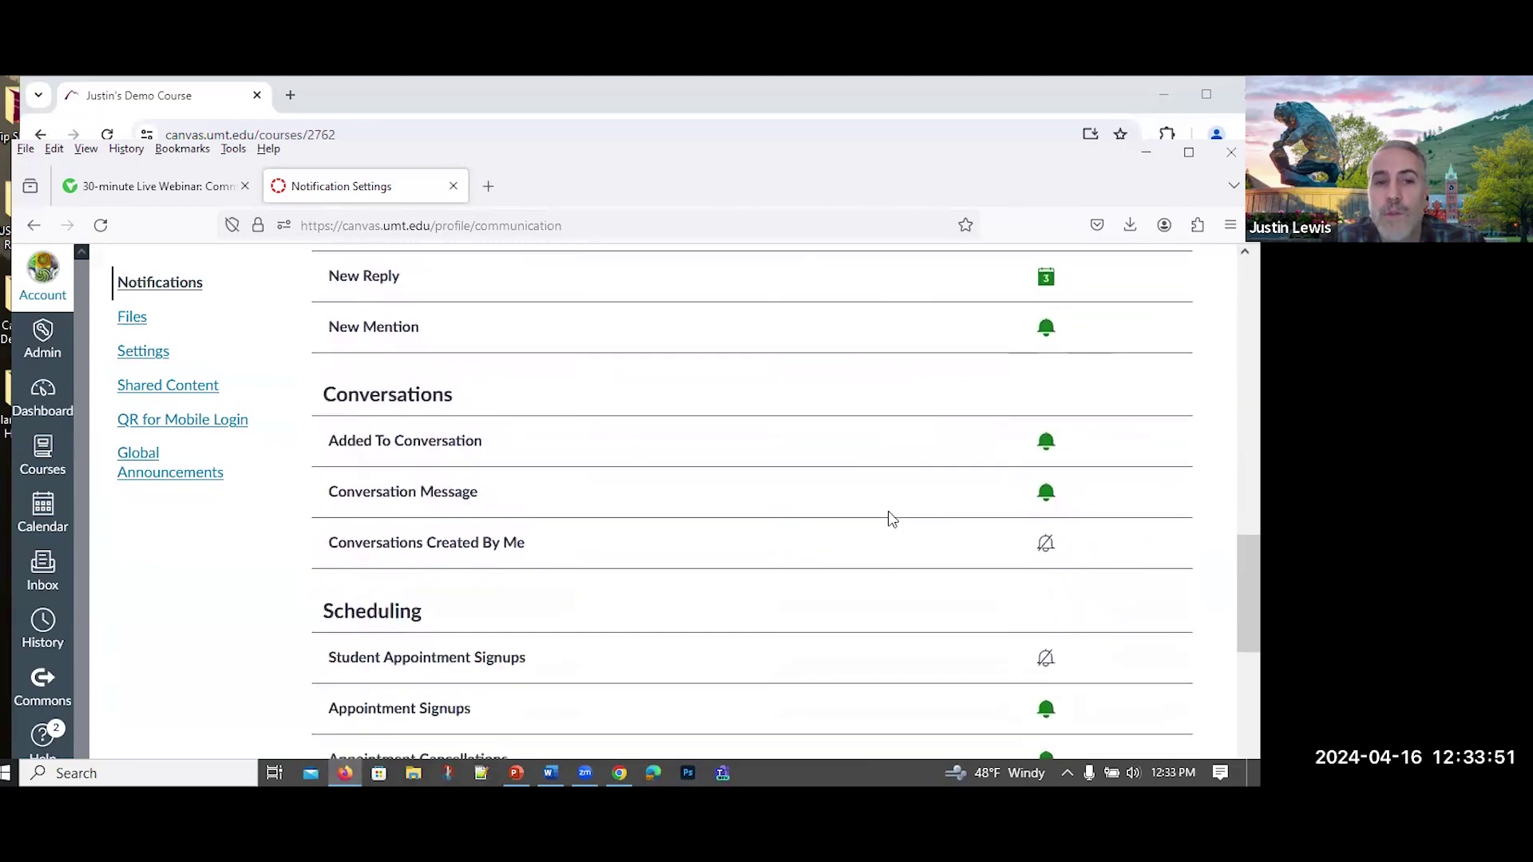
pyautogui.scroll(-1, 892, 519)
pyautogui.scroll(-1, 892, 519)
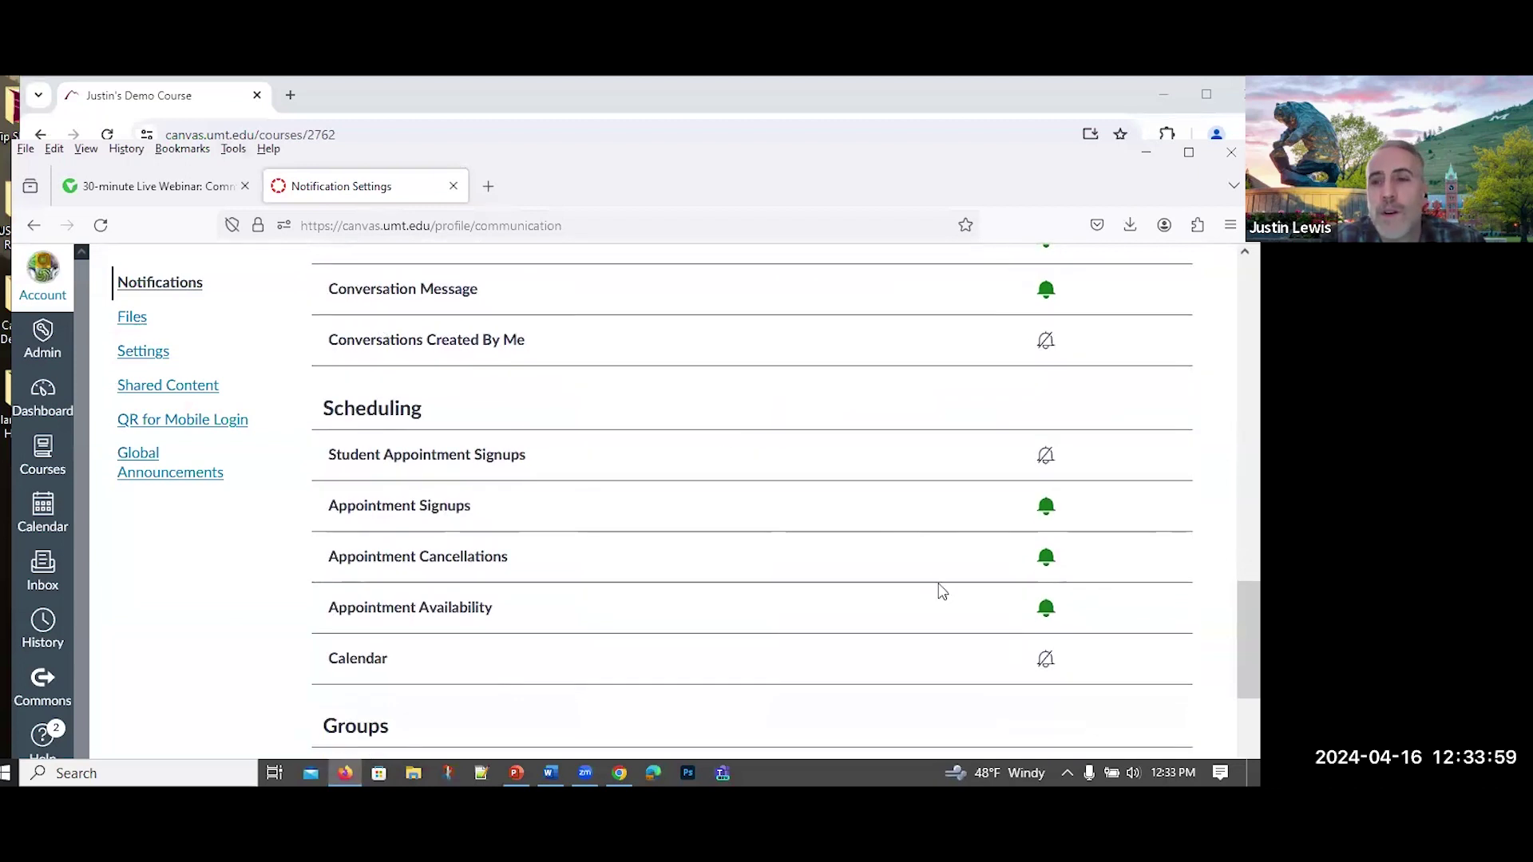
# Return to the course activities and display the notification frequency choices for All Submissions
pyautogui.scroll(3, 1020, 541)
pyautogui.scroll(5, 1020, 540)
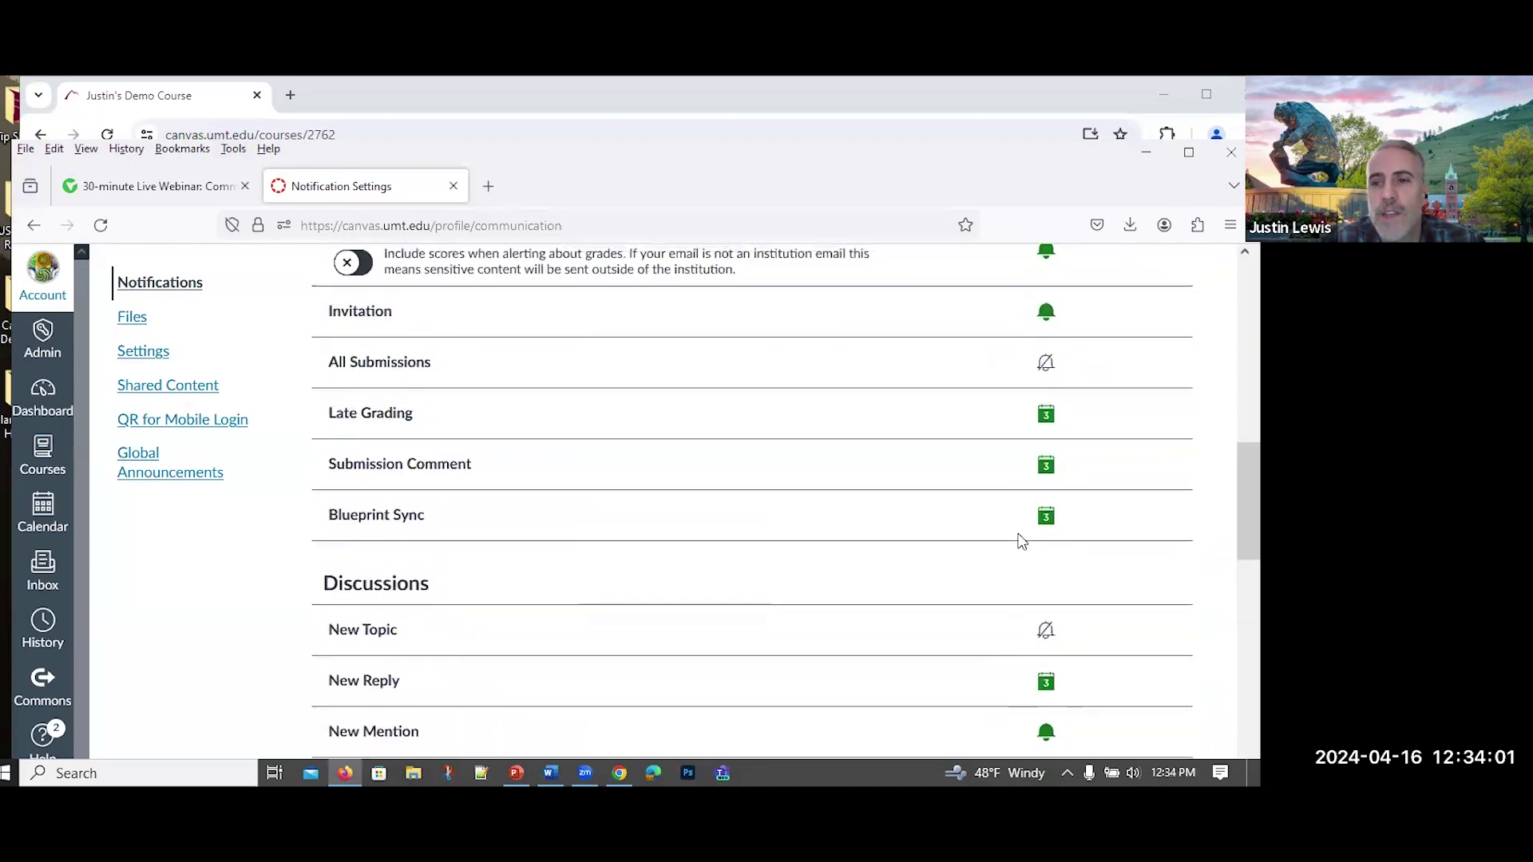
pyautogui.click(1044, 369)
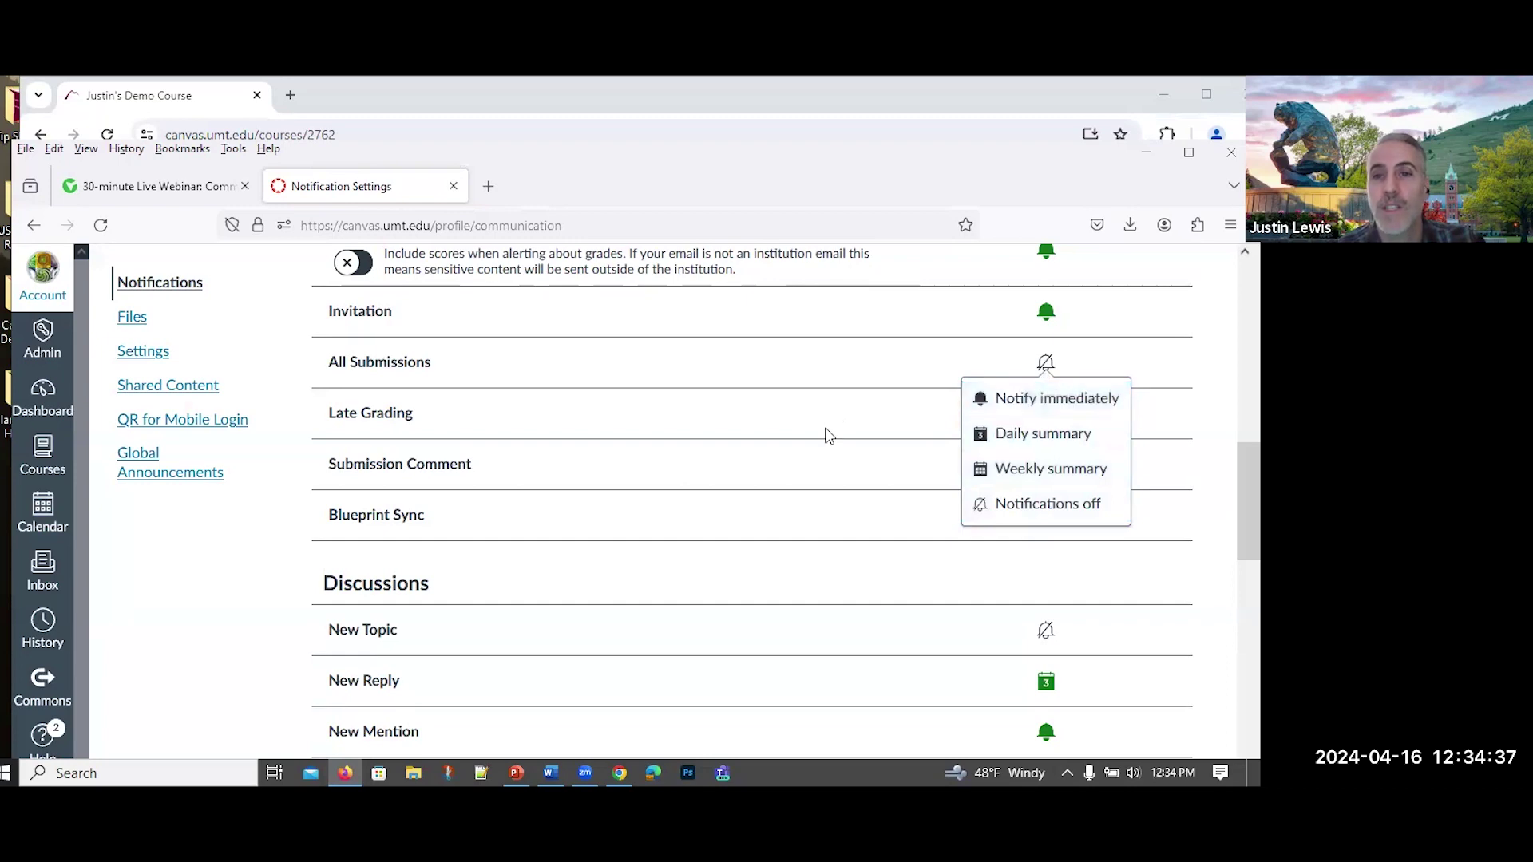
# Review the groups, conferences and alerts notifications, and check the frequency choices for Calendar without changing them
pyautogui.scroll(-3, 830, 431)
pyautogui.scroll(-1, 847, 515)
pyautogui.scroll(-5, 843, 526)
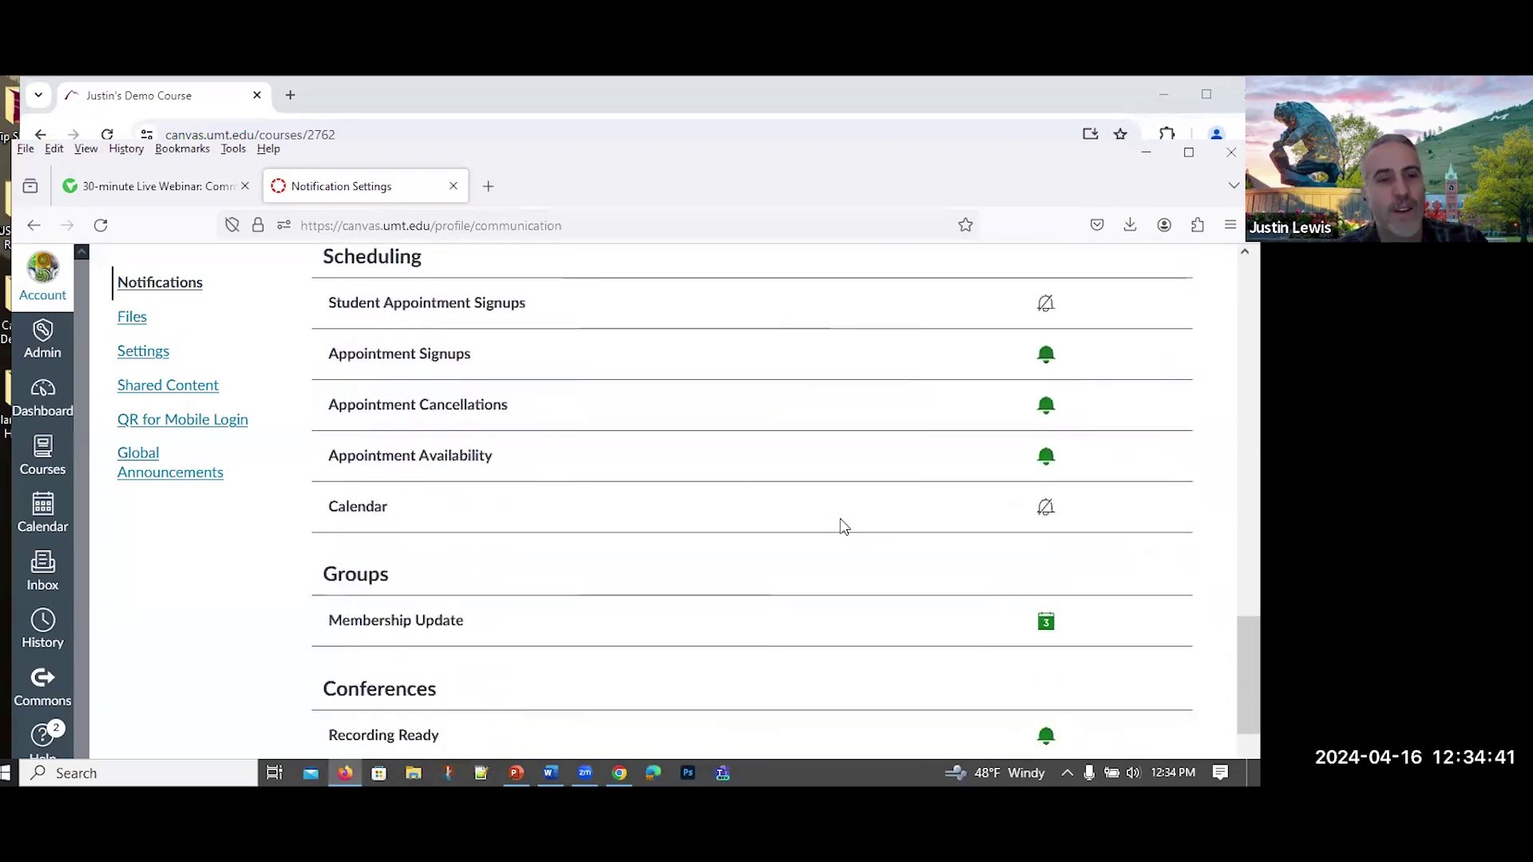
pyautogui.scroll(-3, 844, 526)
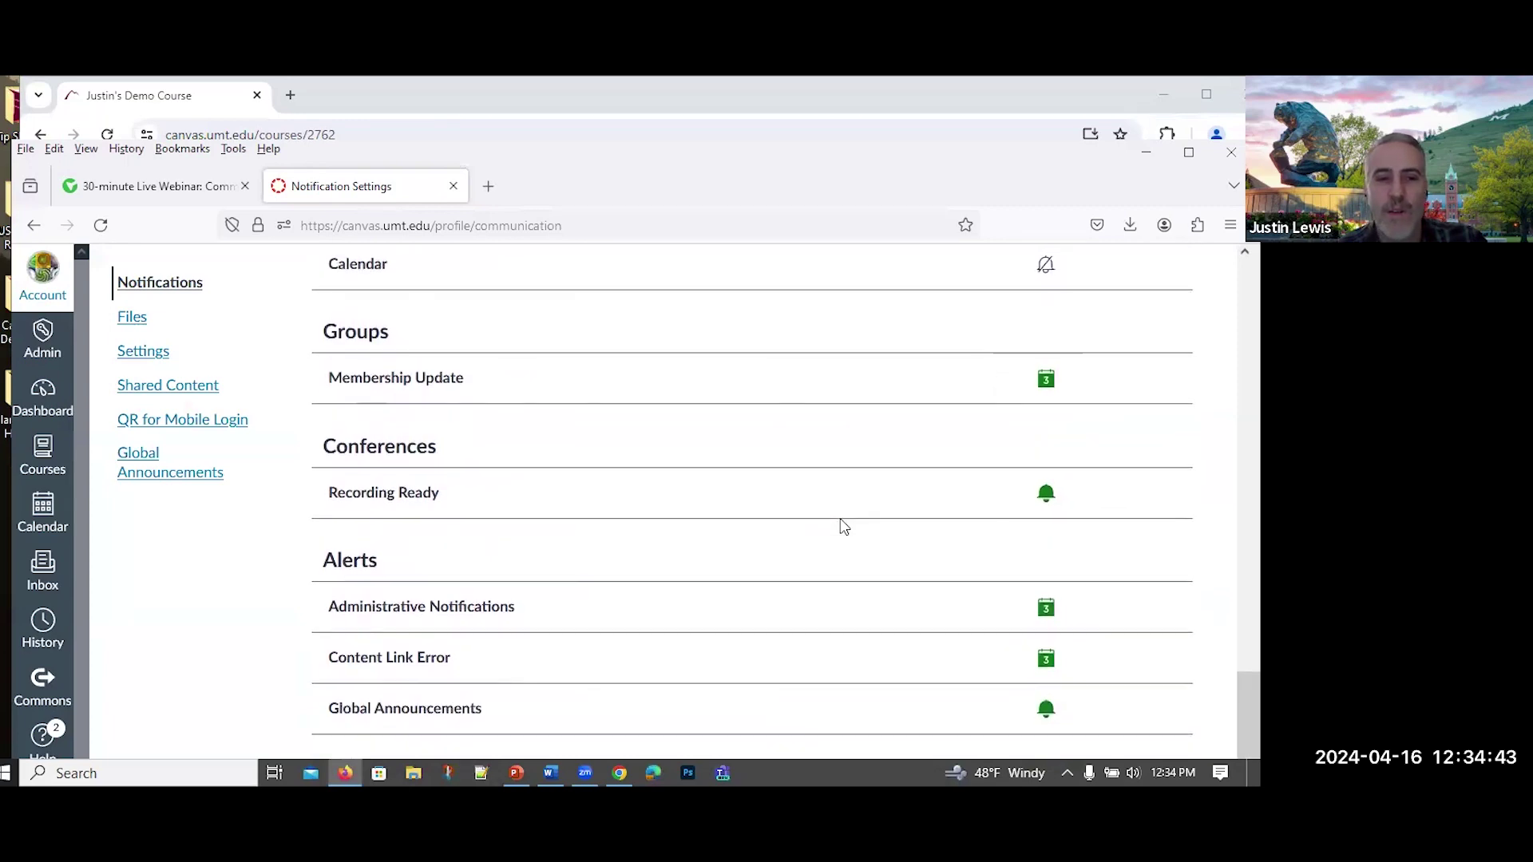
pyautogui.scroll(2, 838, 523)
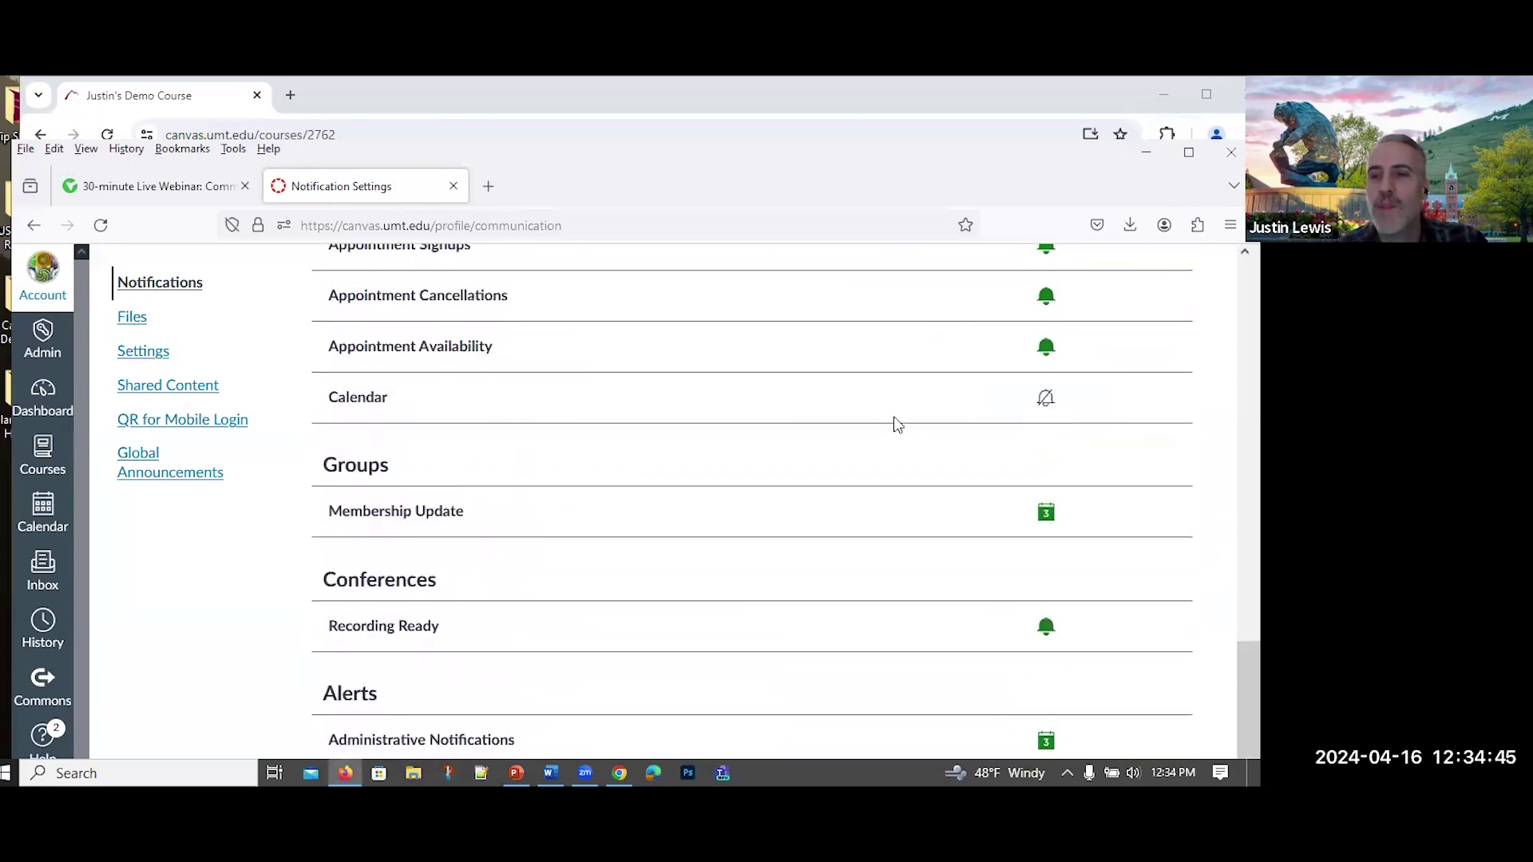
pyautogui.click(1036, 402)
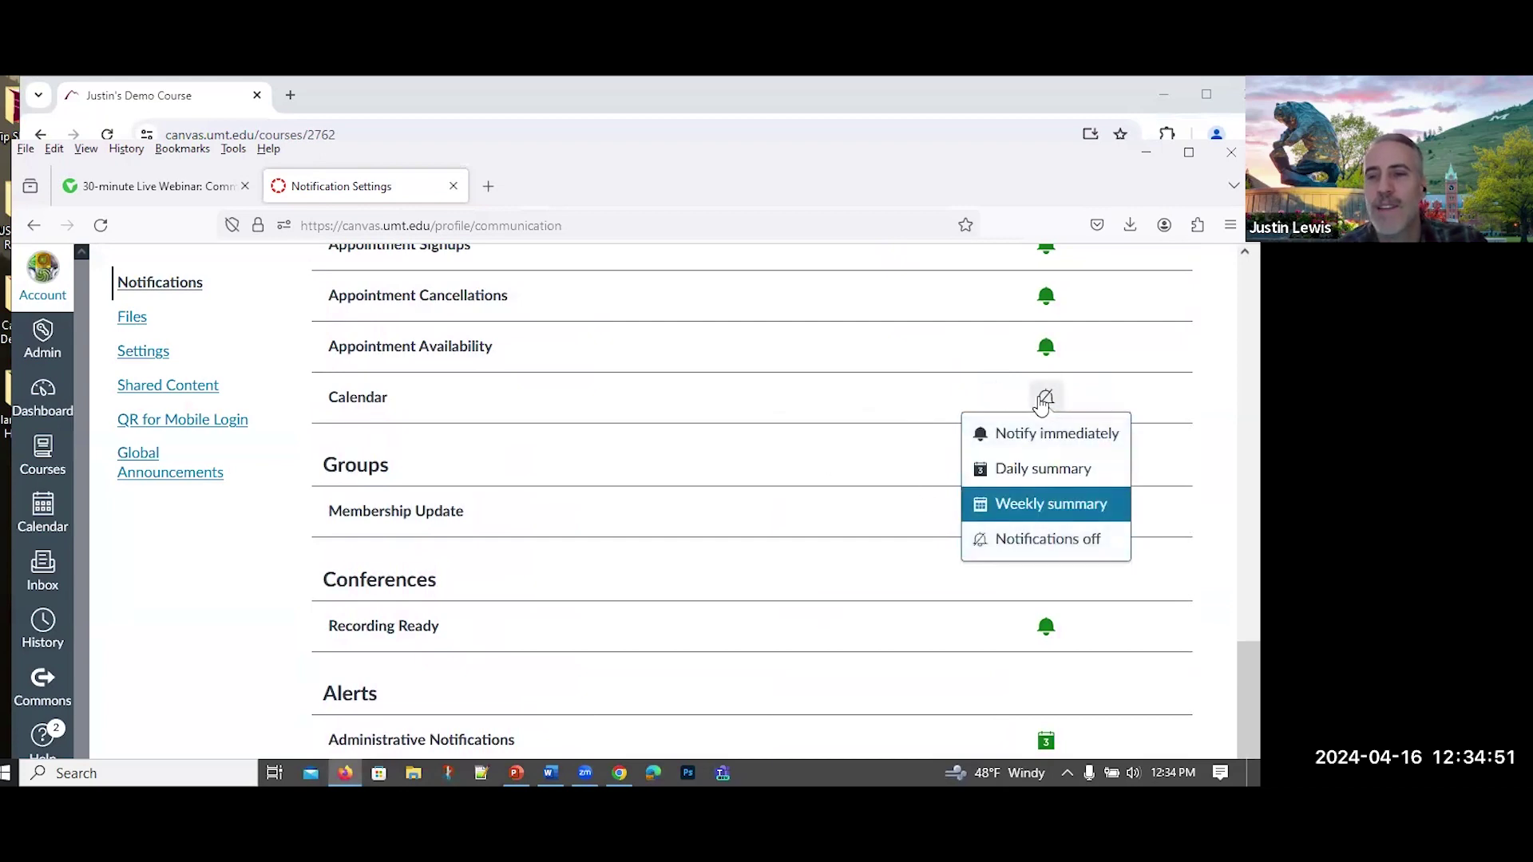
pyautogui.click(927, 322)
pyautogui.scroll(15, 927, 321)
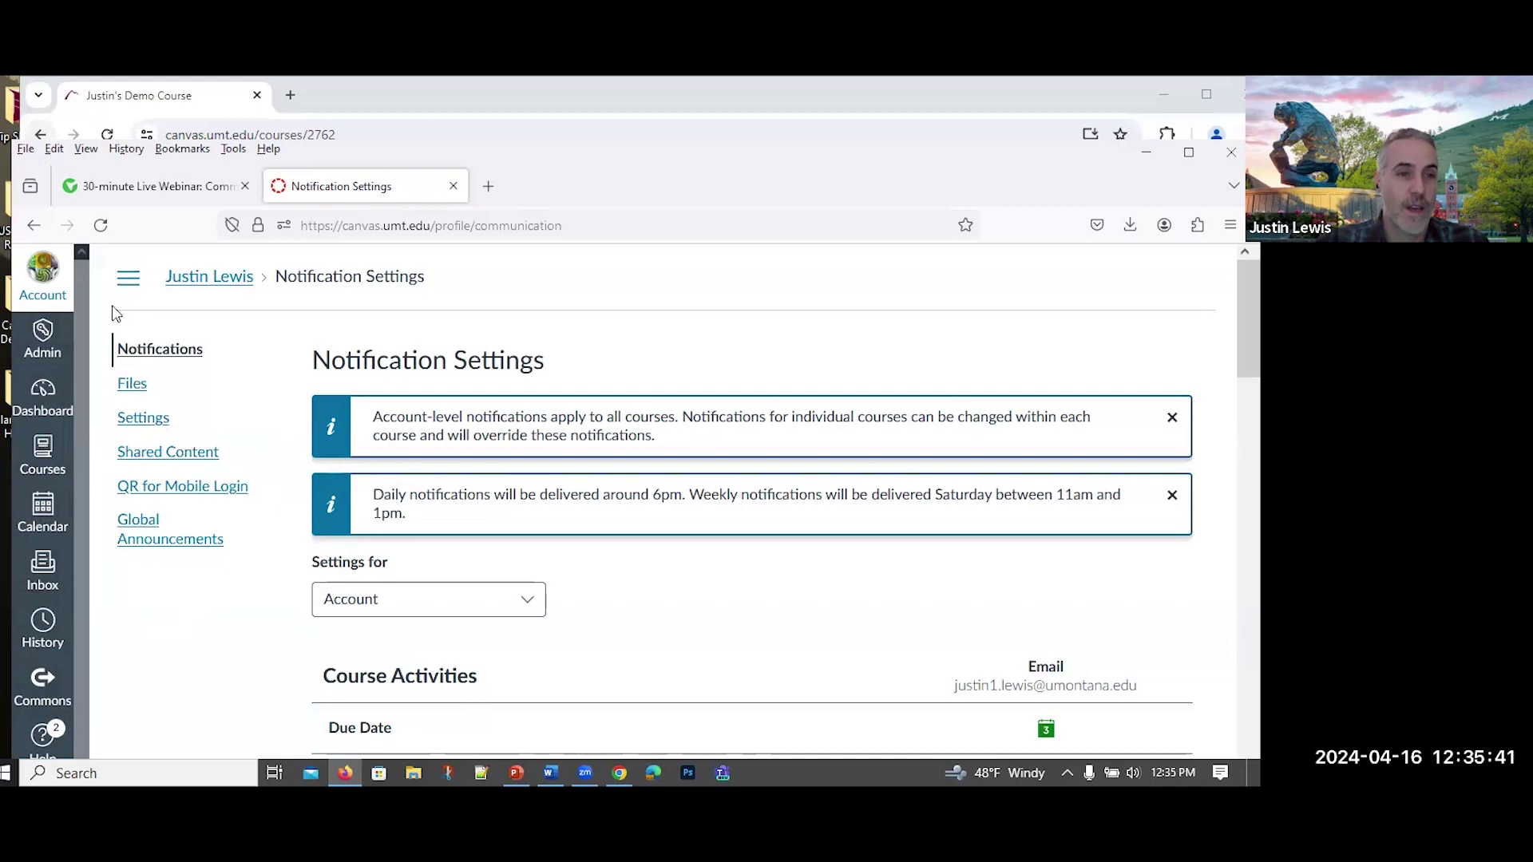
# Reopen the notification settings through the account options and view the Course Activities notifications
pyautogui.click(39, 274)
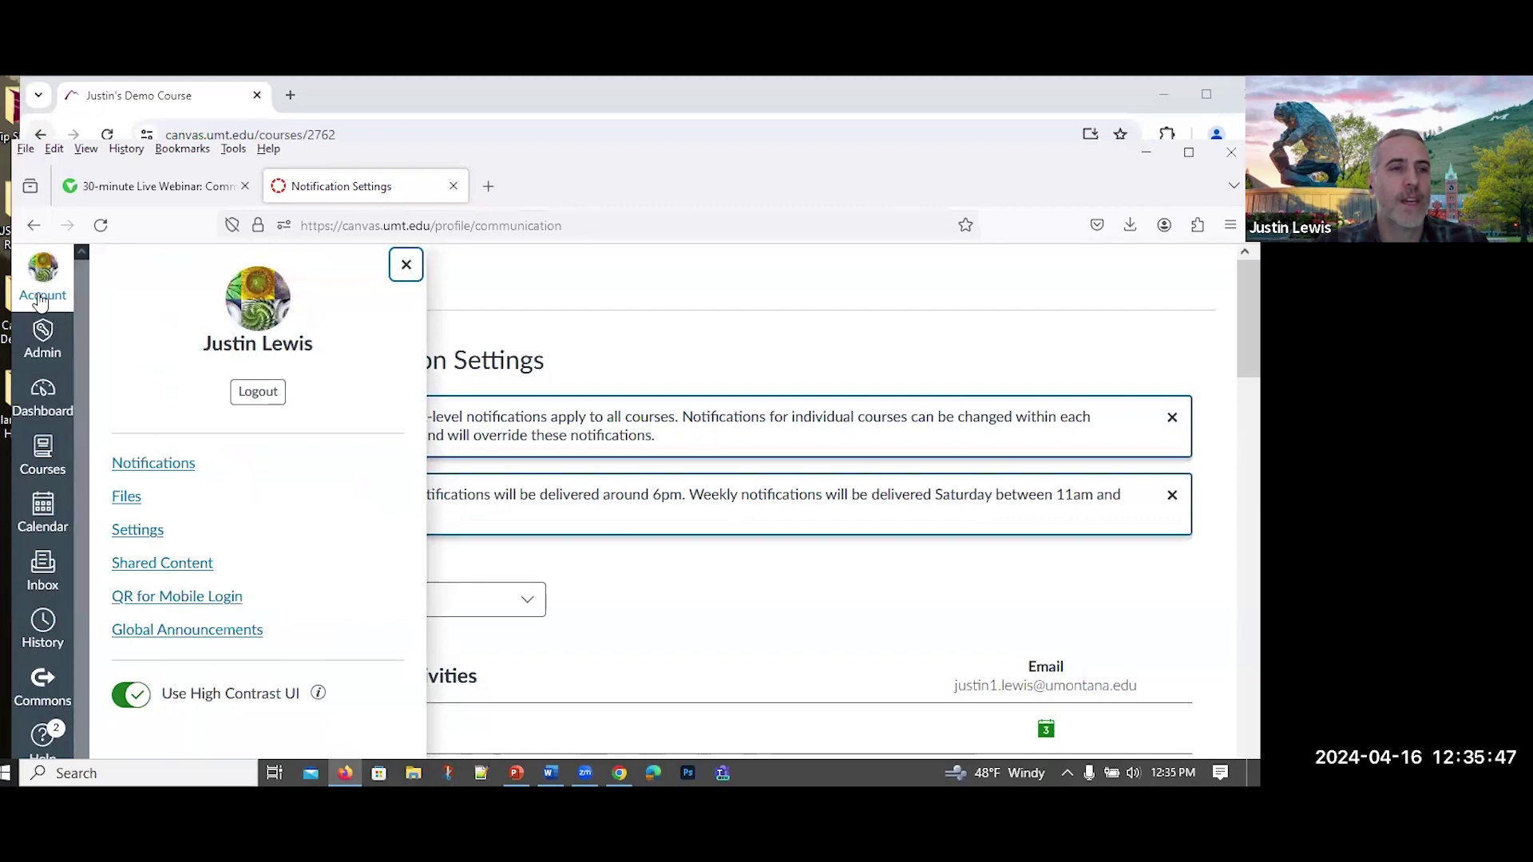
pyautogui.click(152, 463)
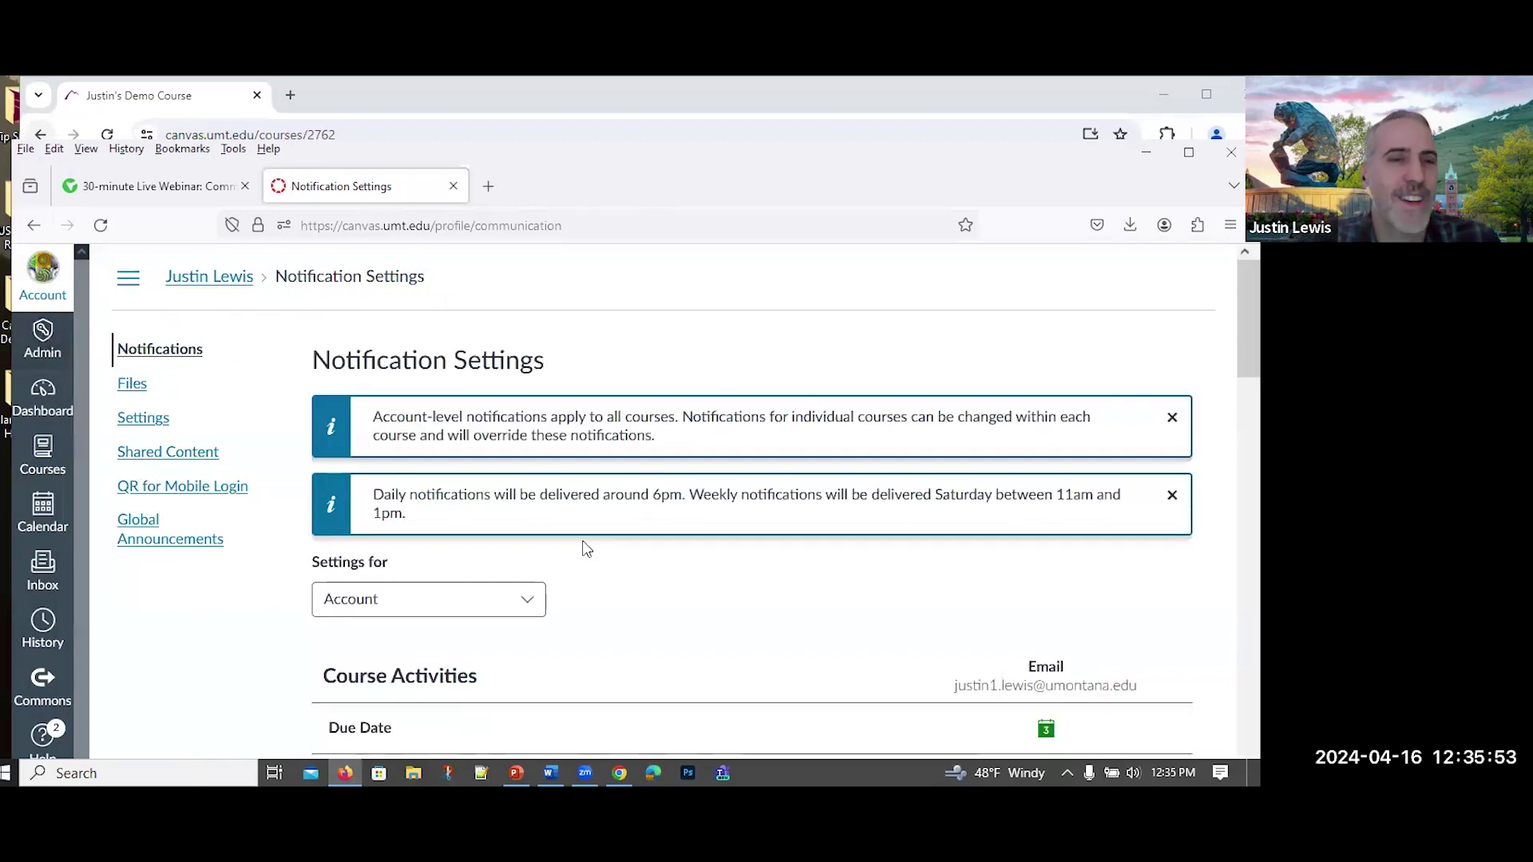
pyautogui.scroll(-4, 581, 547)
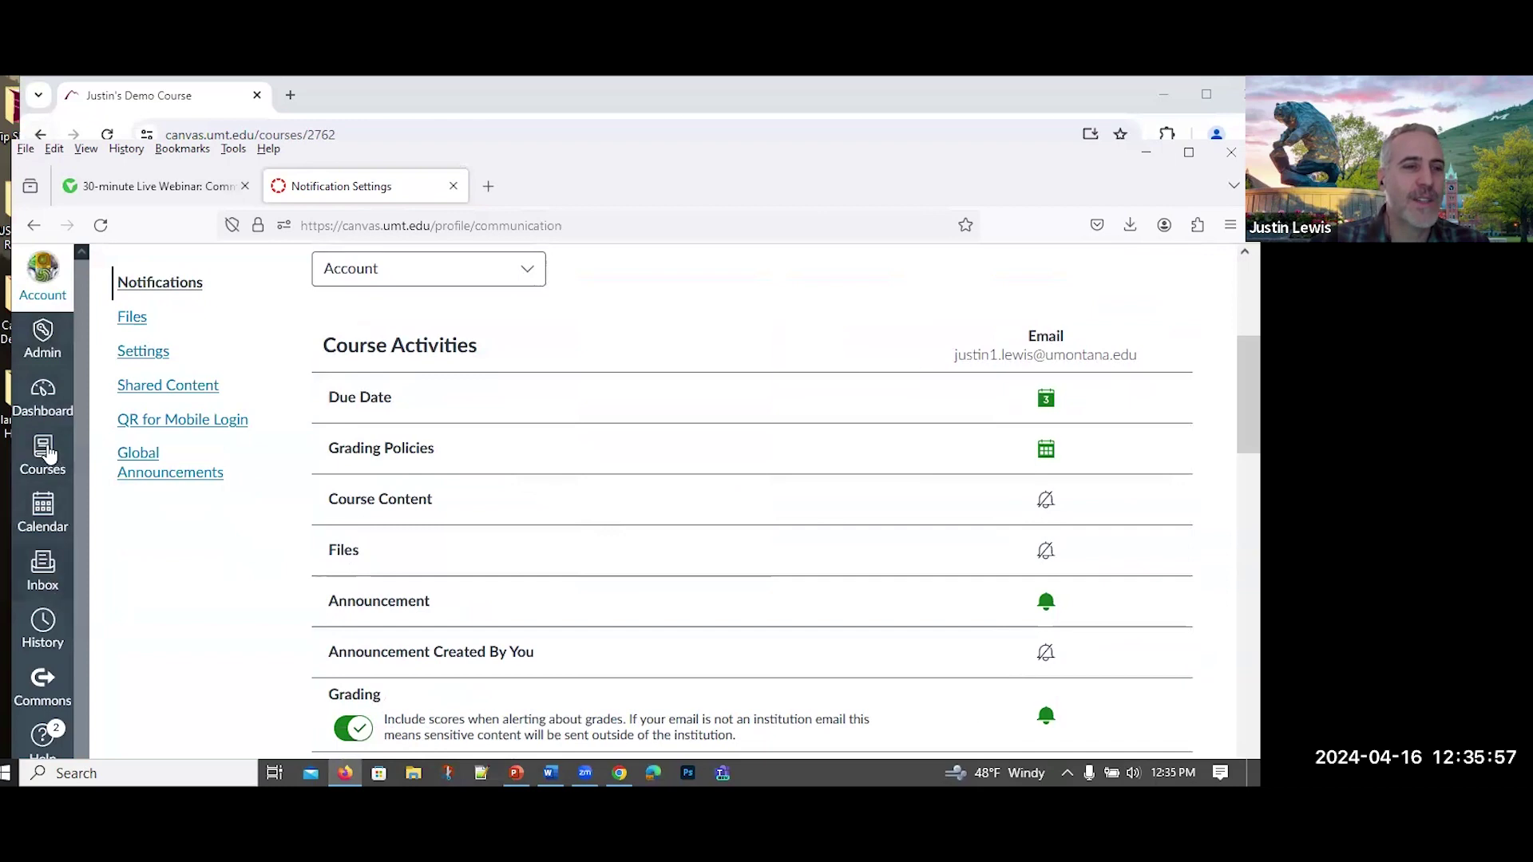
# Open the Canvas calendar
pyautogui.click(41, 513)
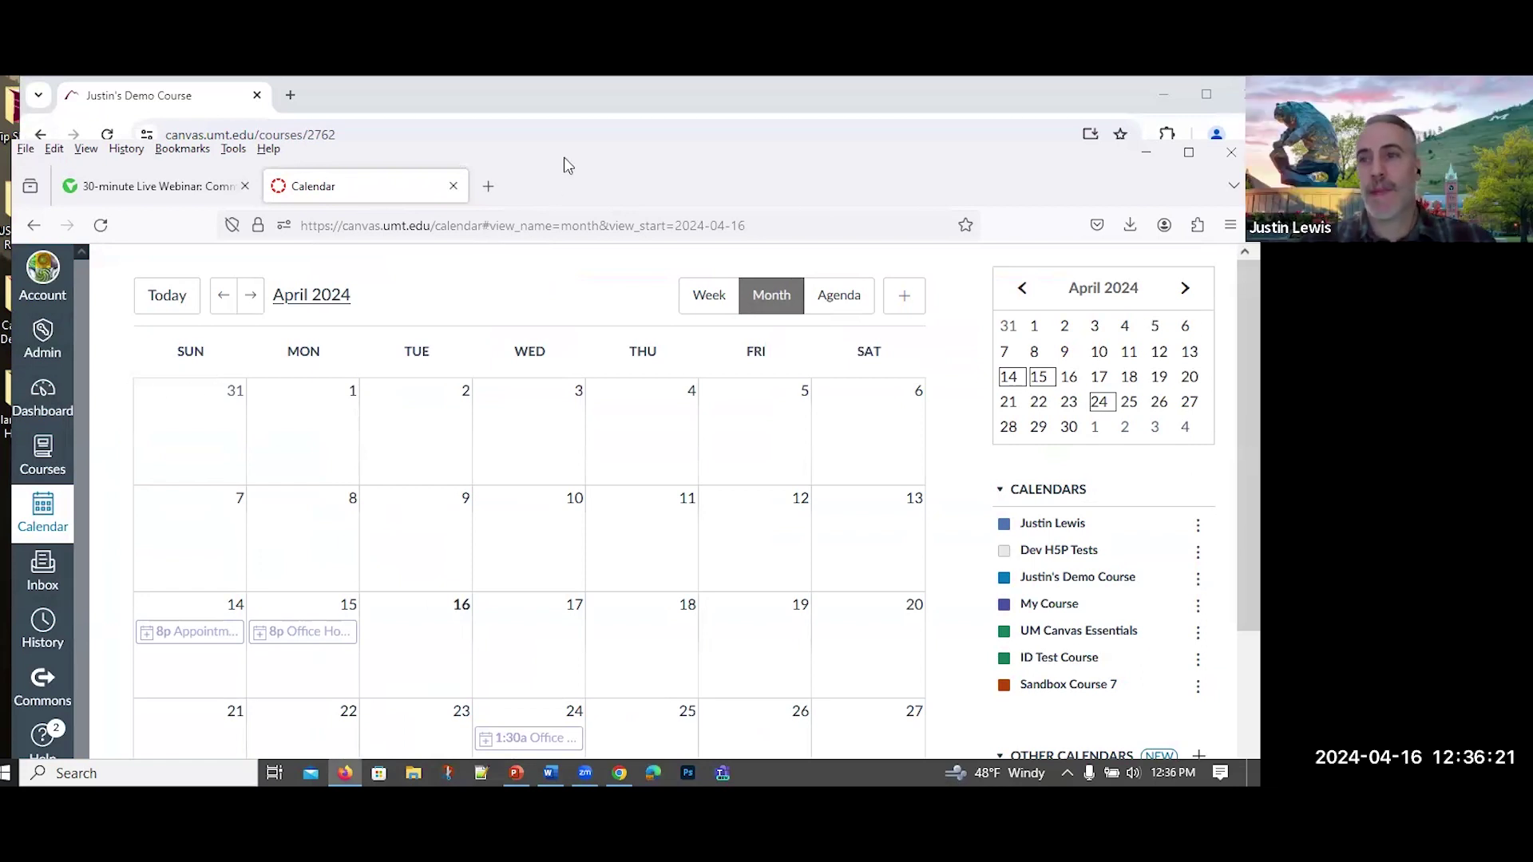
pyautogui.click(572, 238)
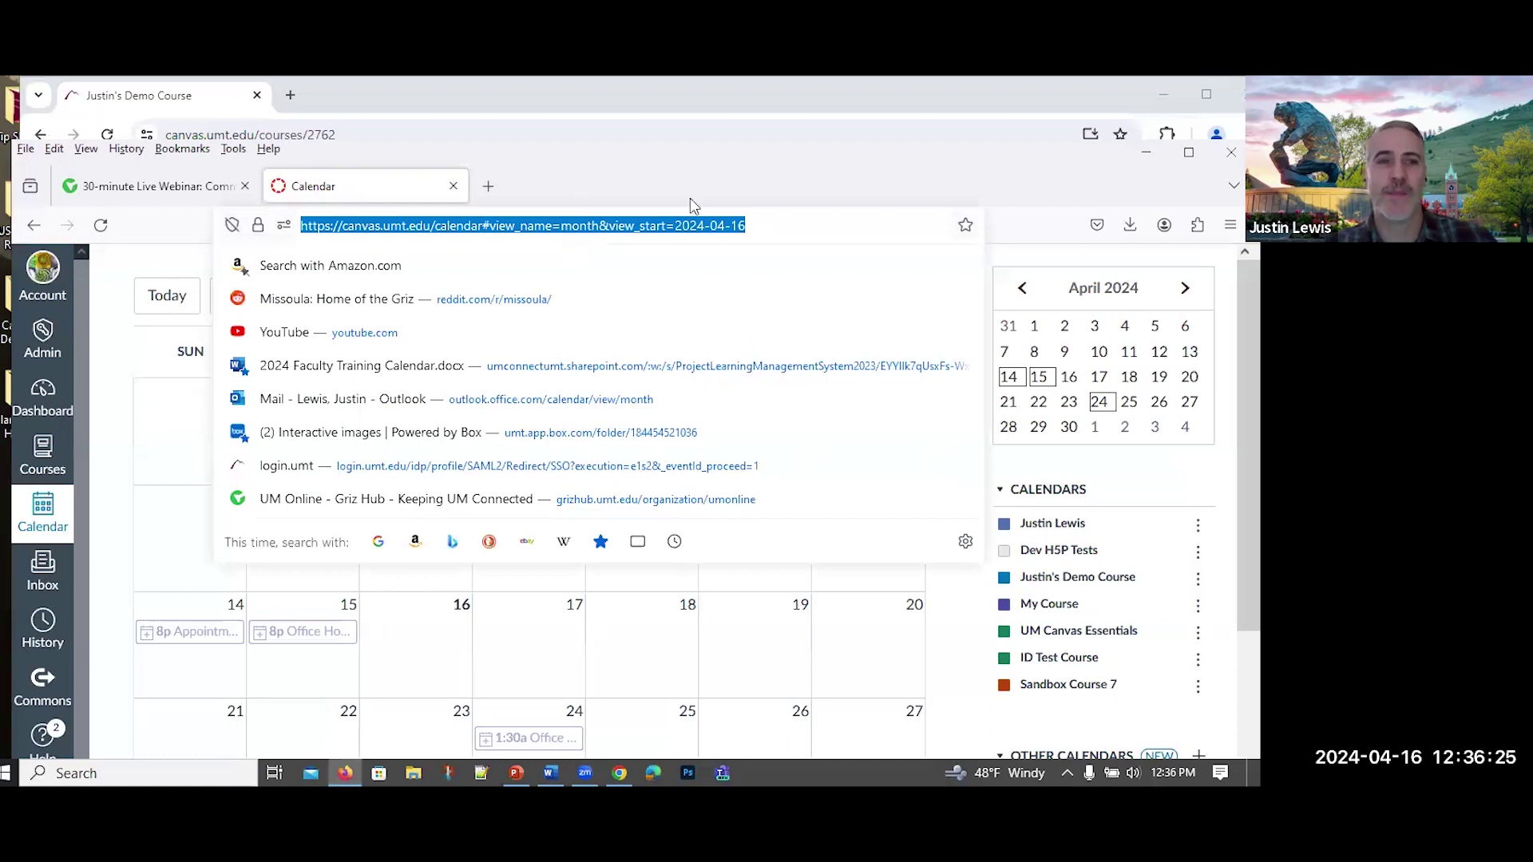
pyautogui.press('Escape')
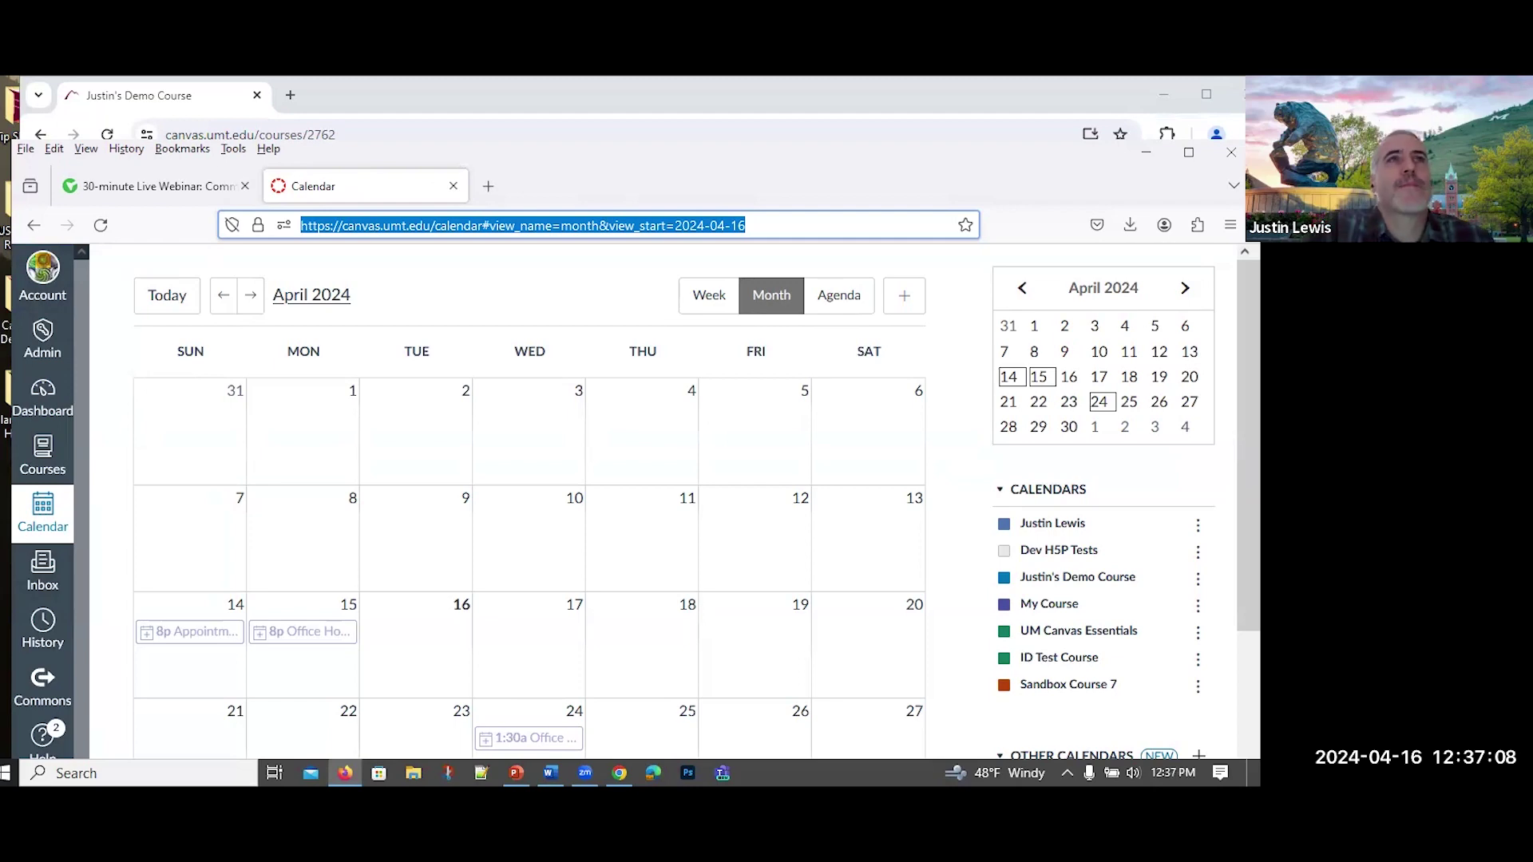
pyautogui.hotkey('alt', 'Tab')
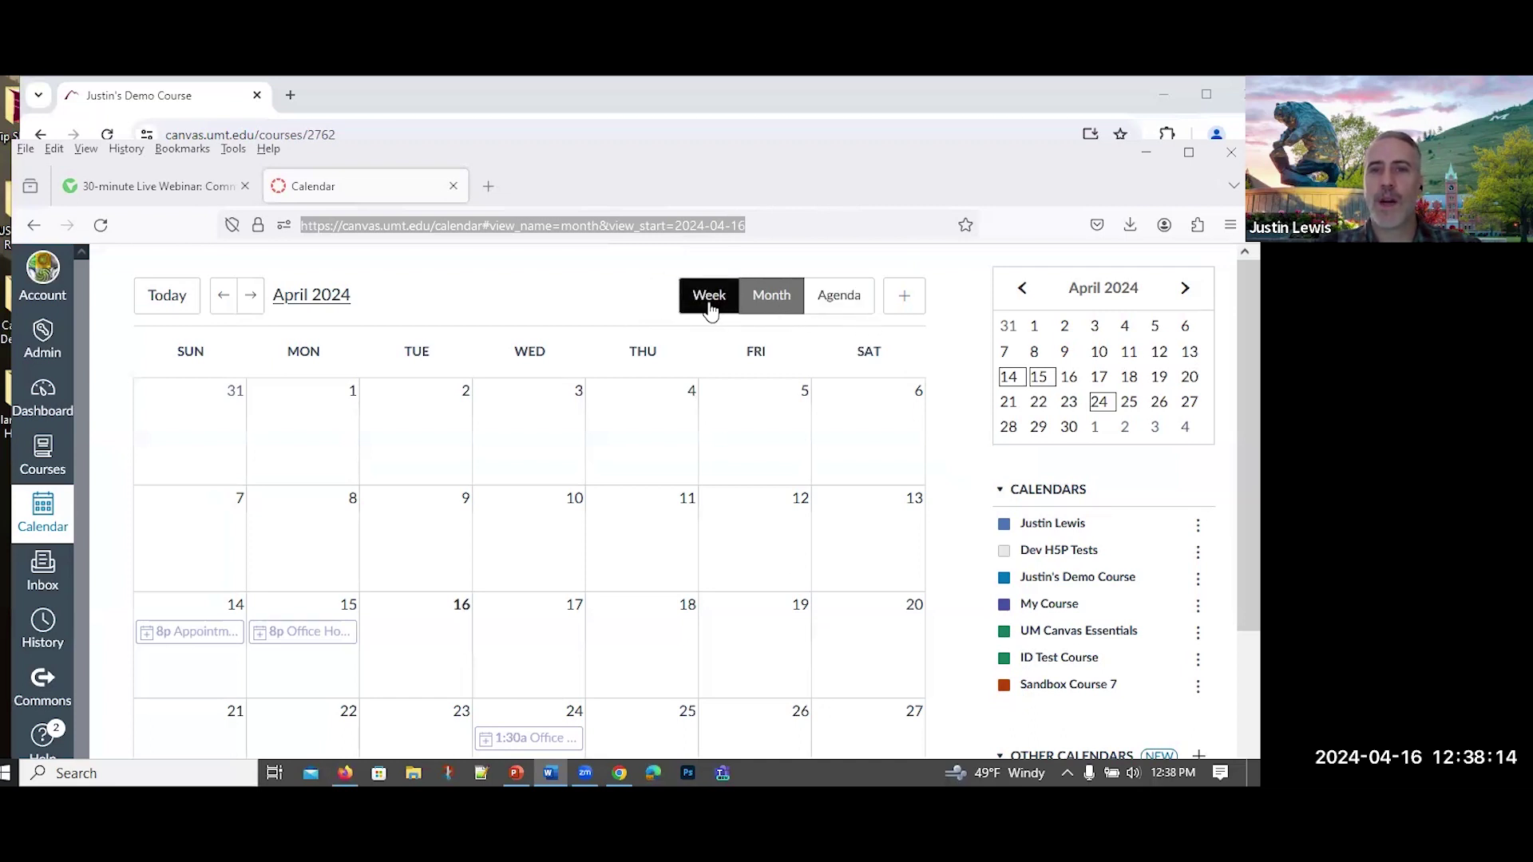
# Start a new calendar event and look over the Assignment form, its group choices and the Appointment Group form
pyautogui.click(902, 300)
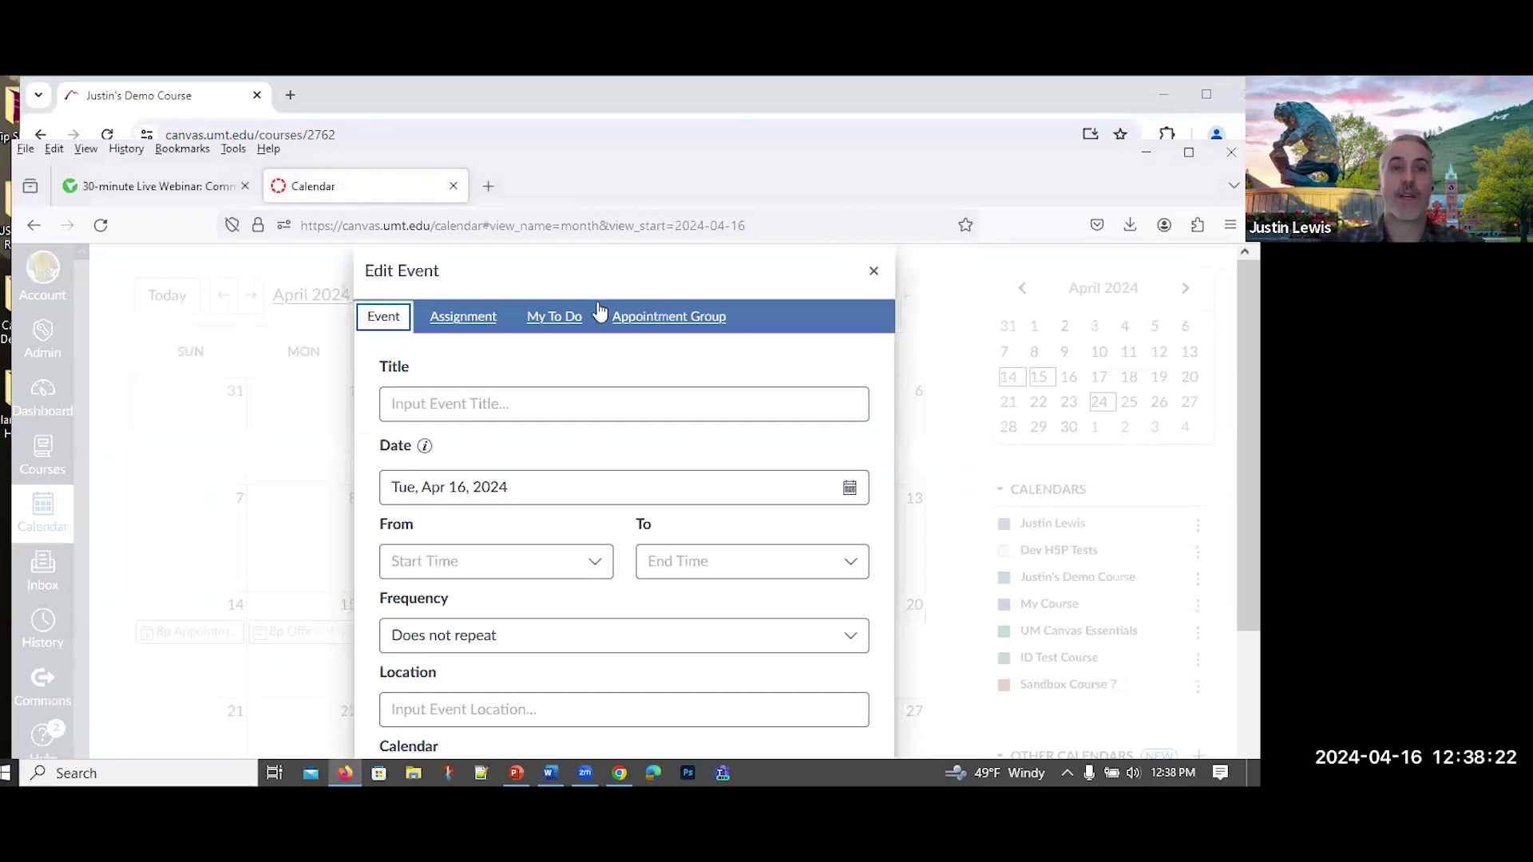
pyautogui.click(444, 322)
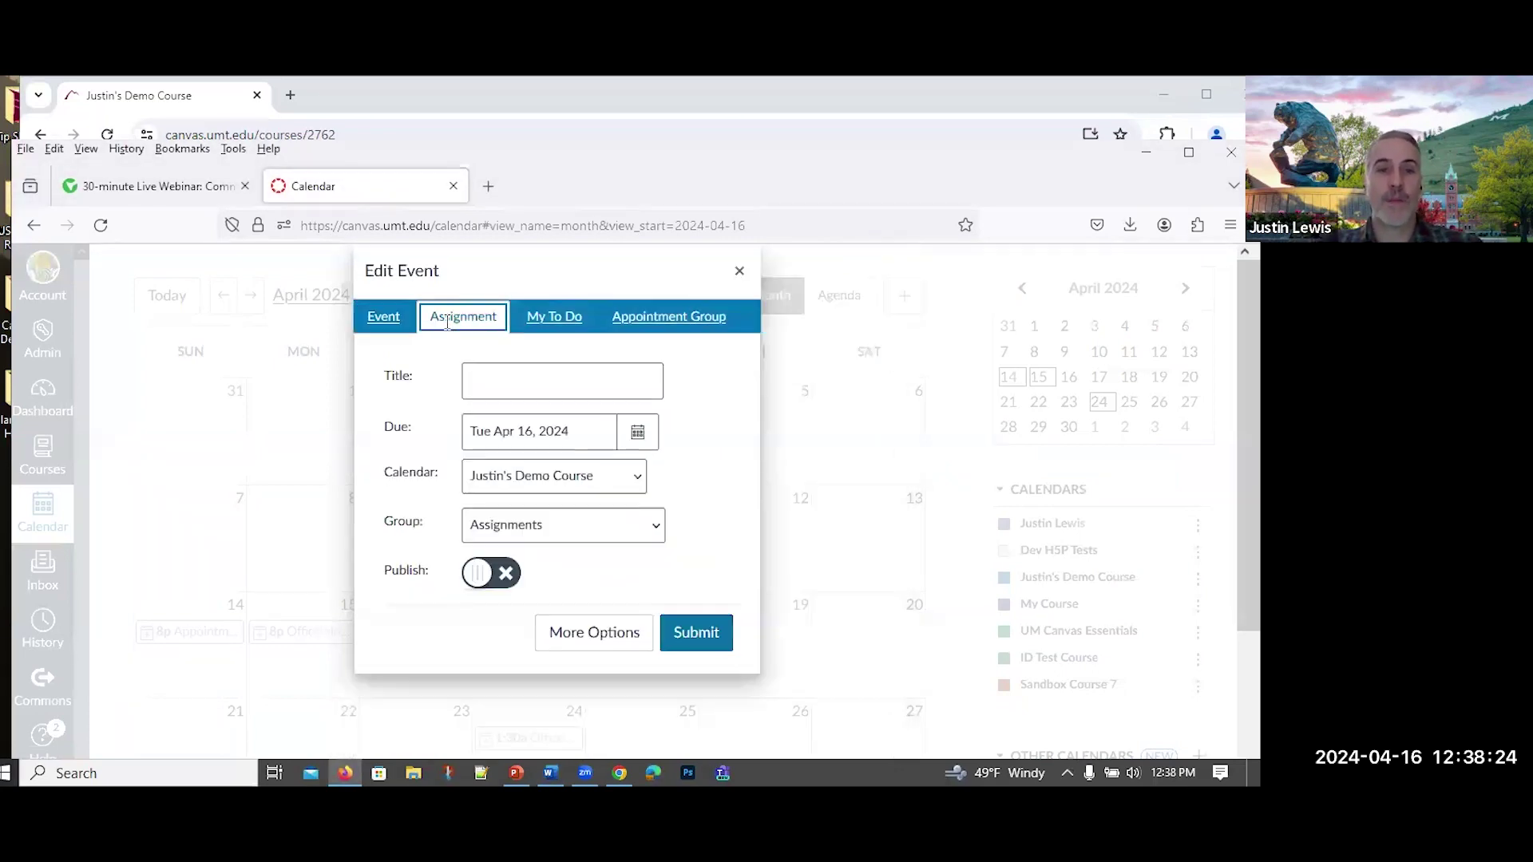
pyautogui.click(621, 528)
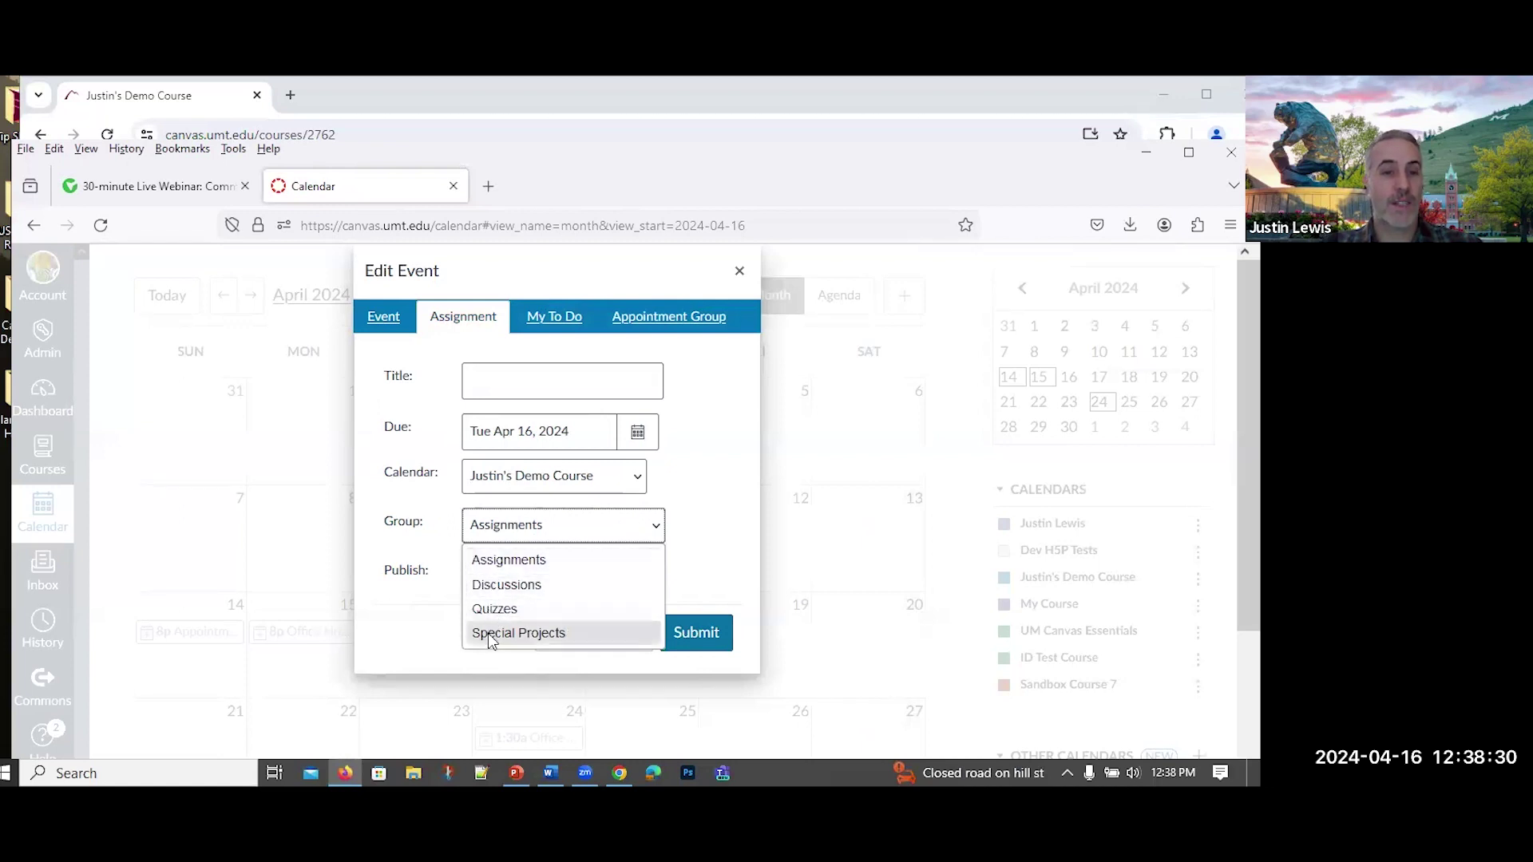
pyautogui.click(701, 428)
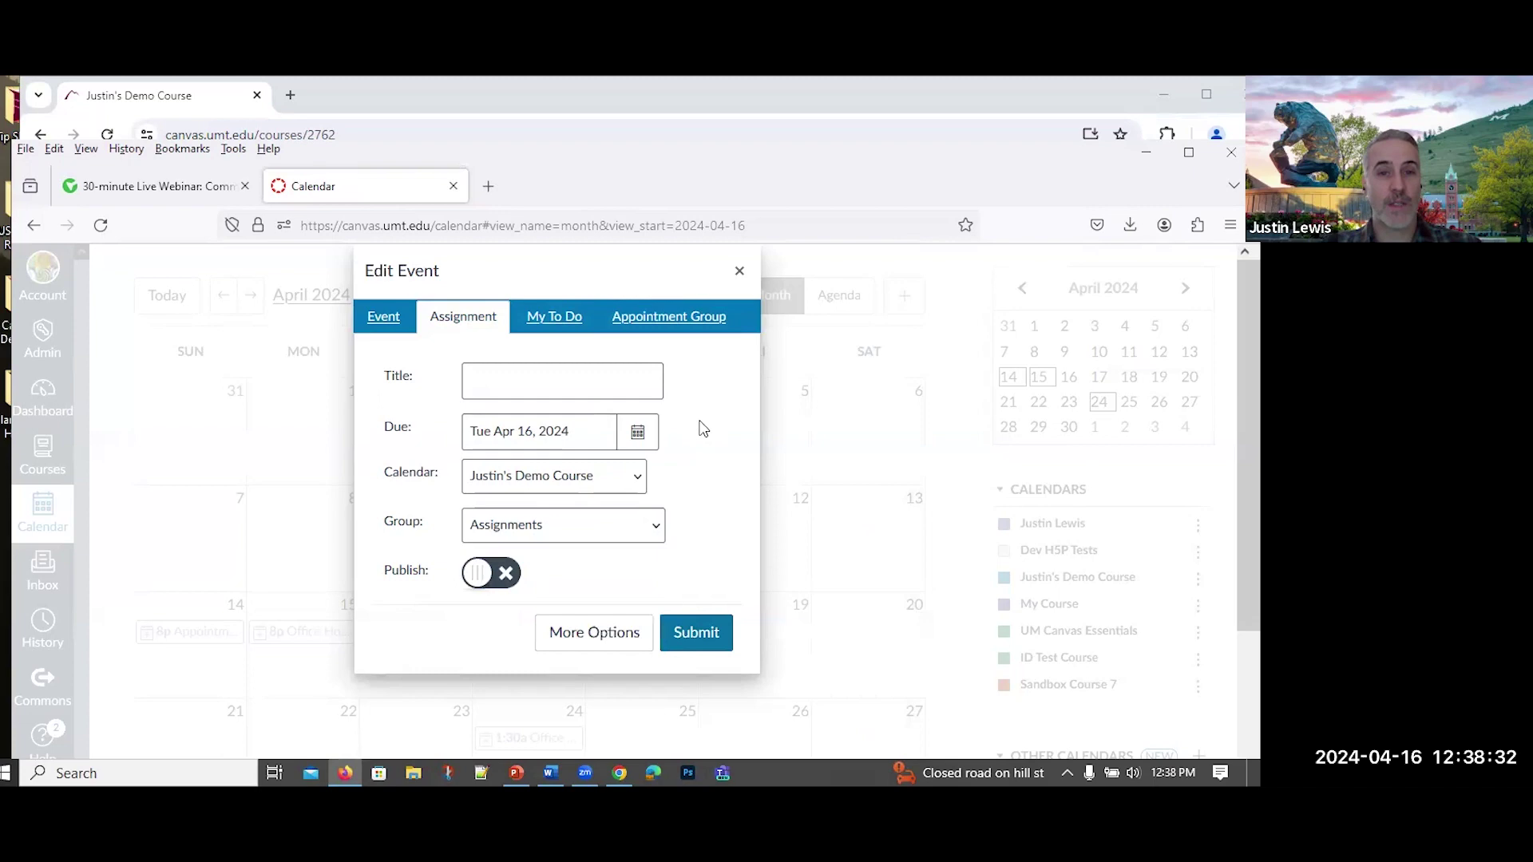
pyautogui.click(540, 319)
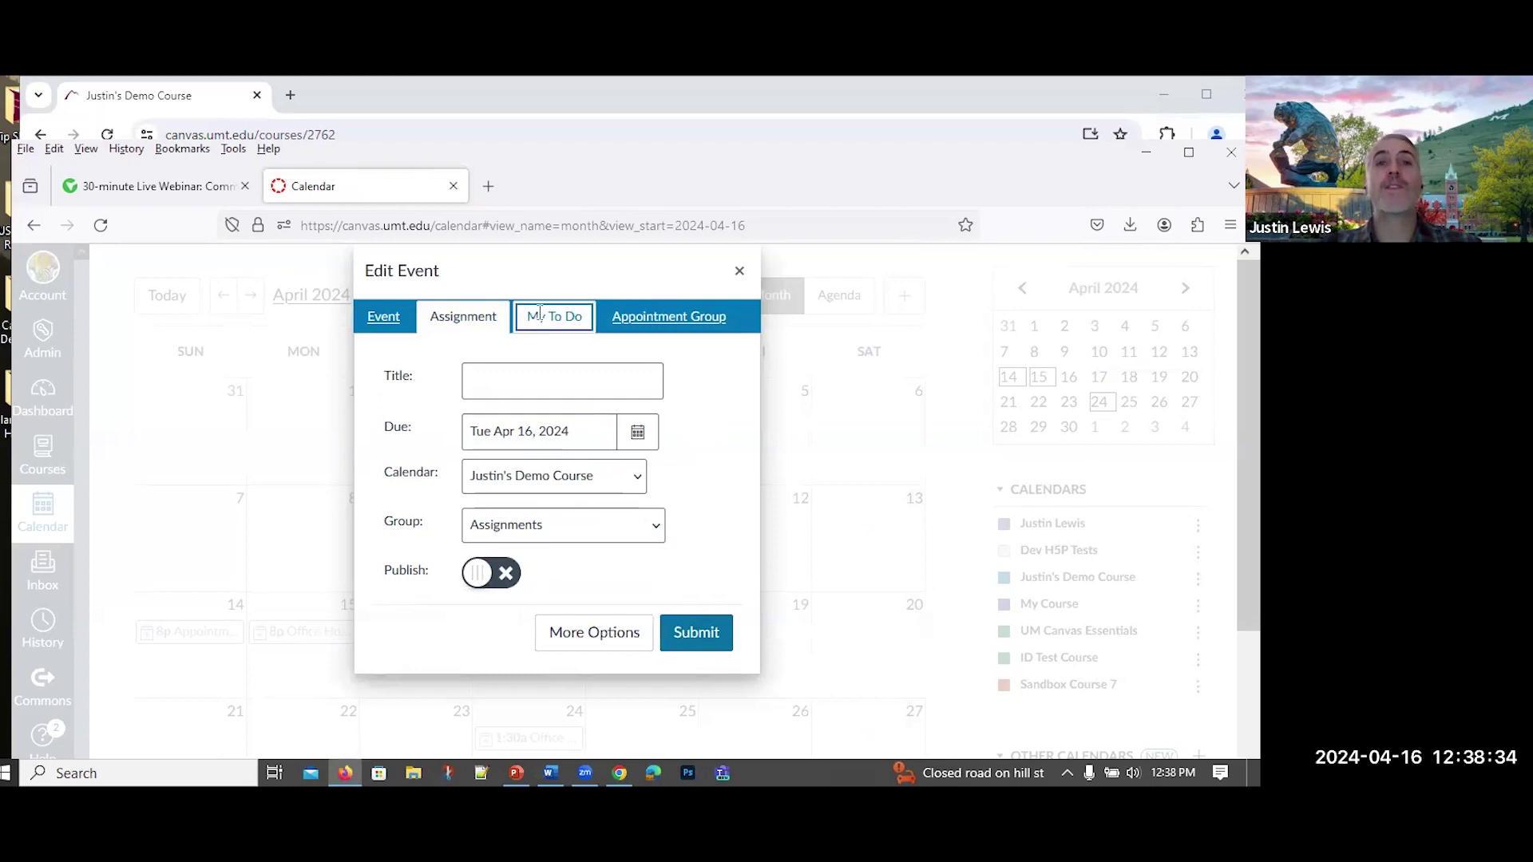
pyautogui.click(646, 316)
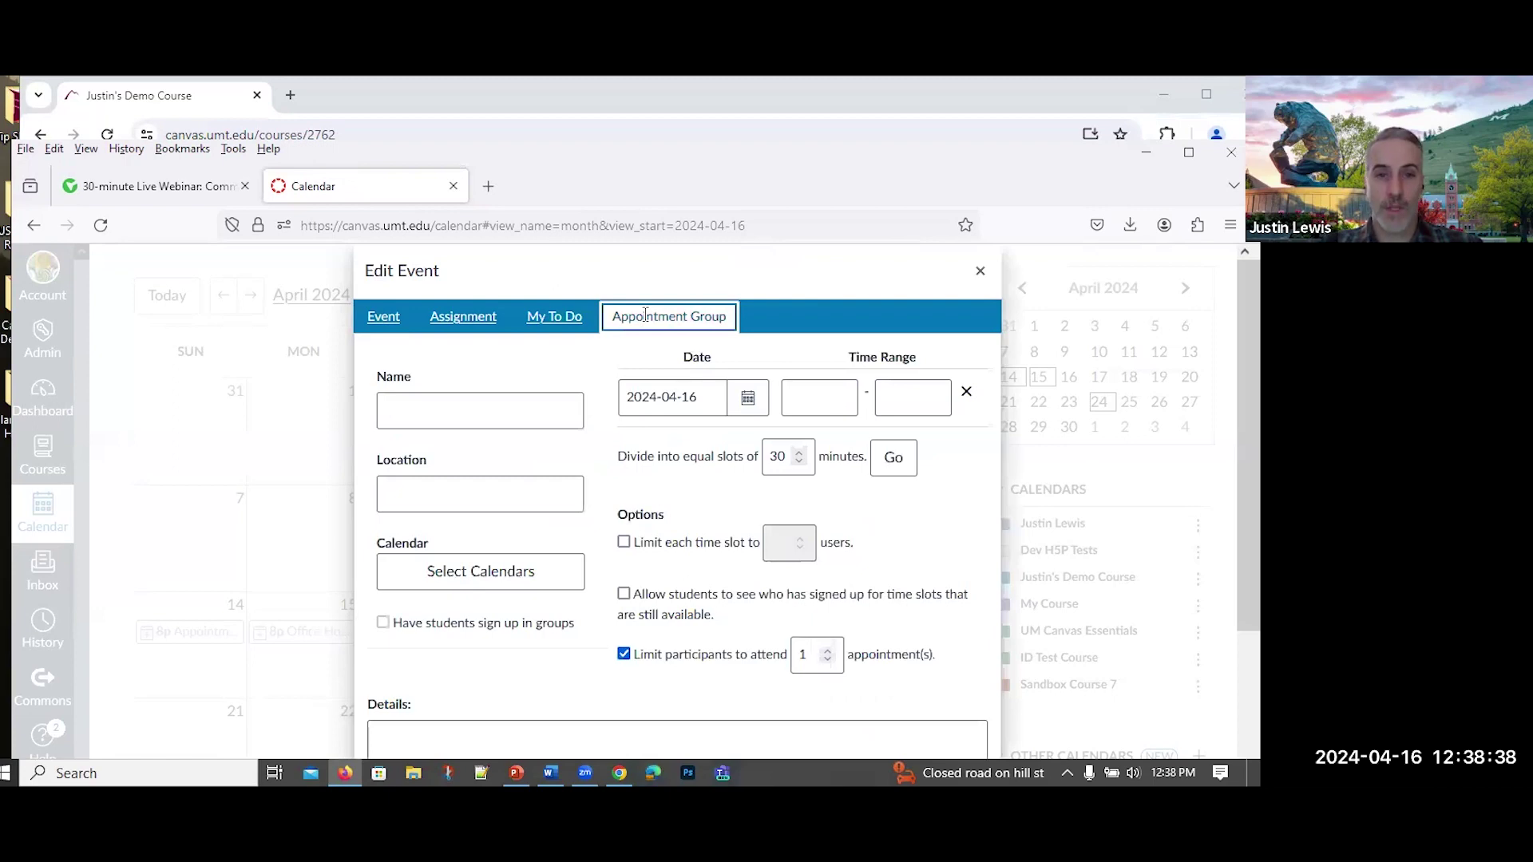
# Return to the Event form and enter Test Event as the title
pyautogui.click(384, 317)
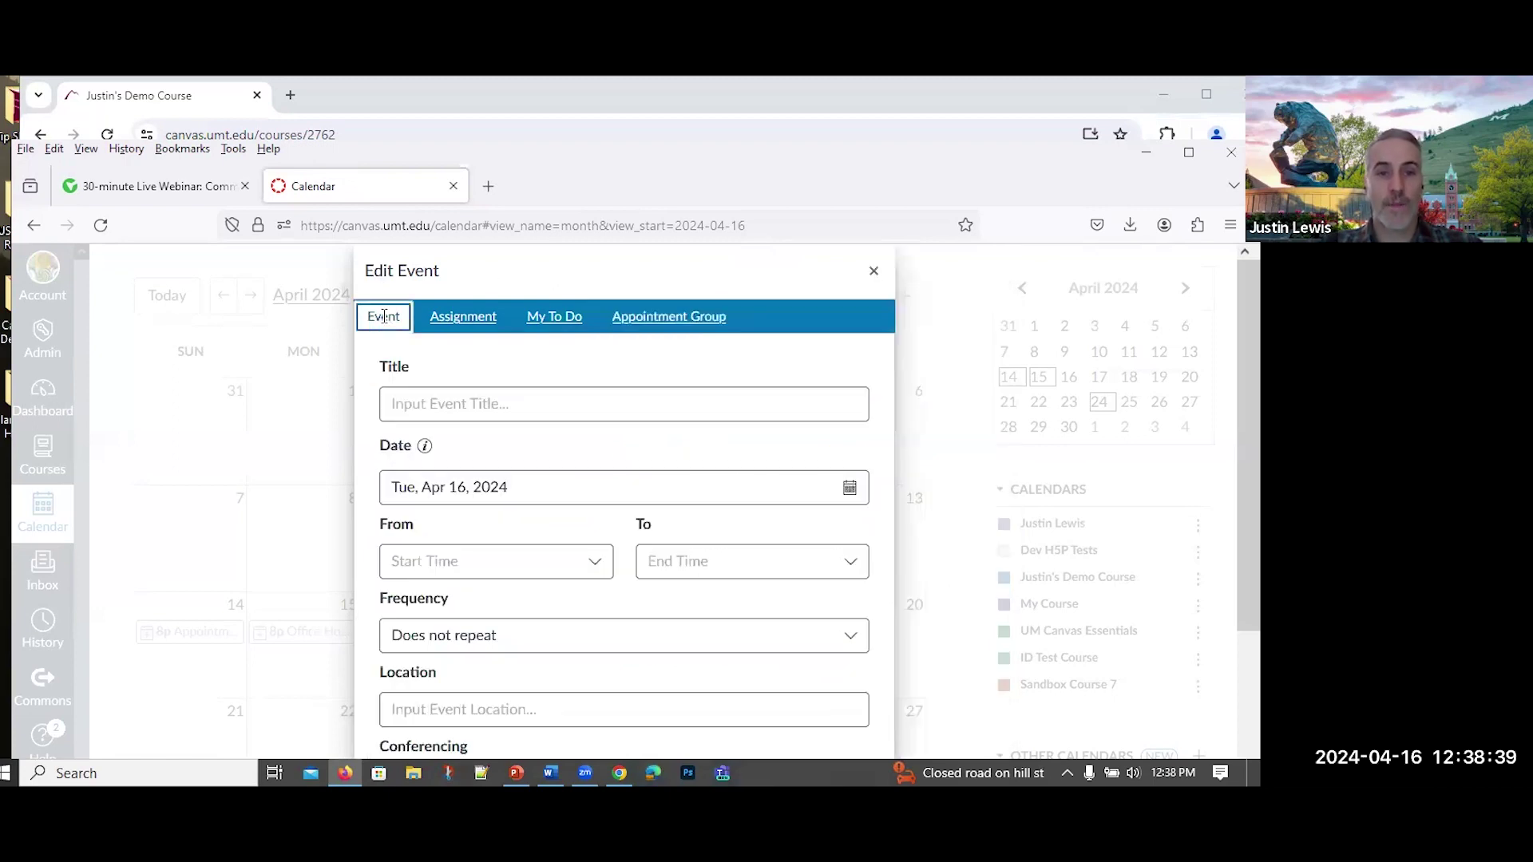
pyautogui.click(427, 400)
pyautogui.write('Tes')
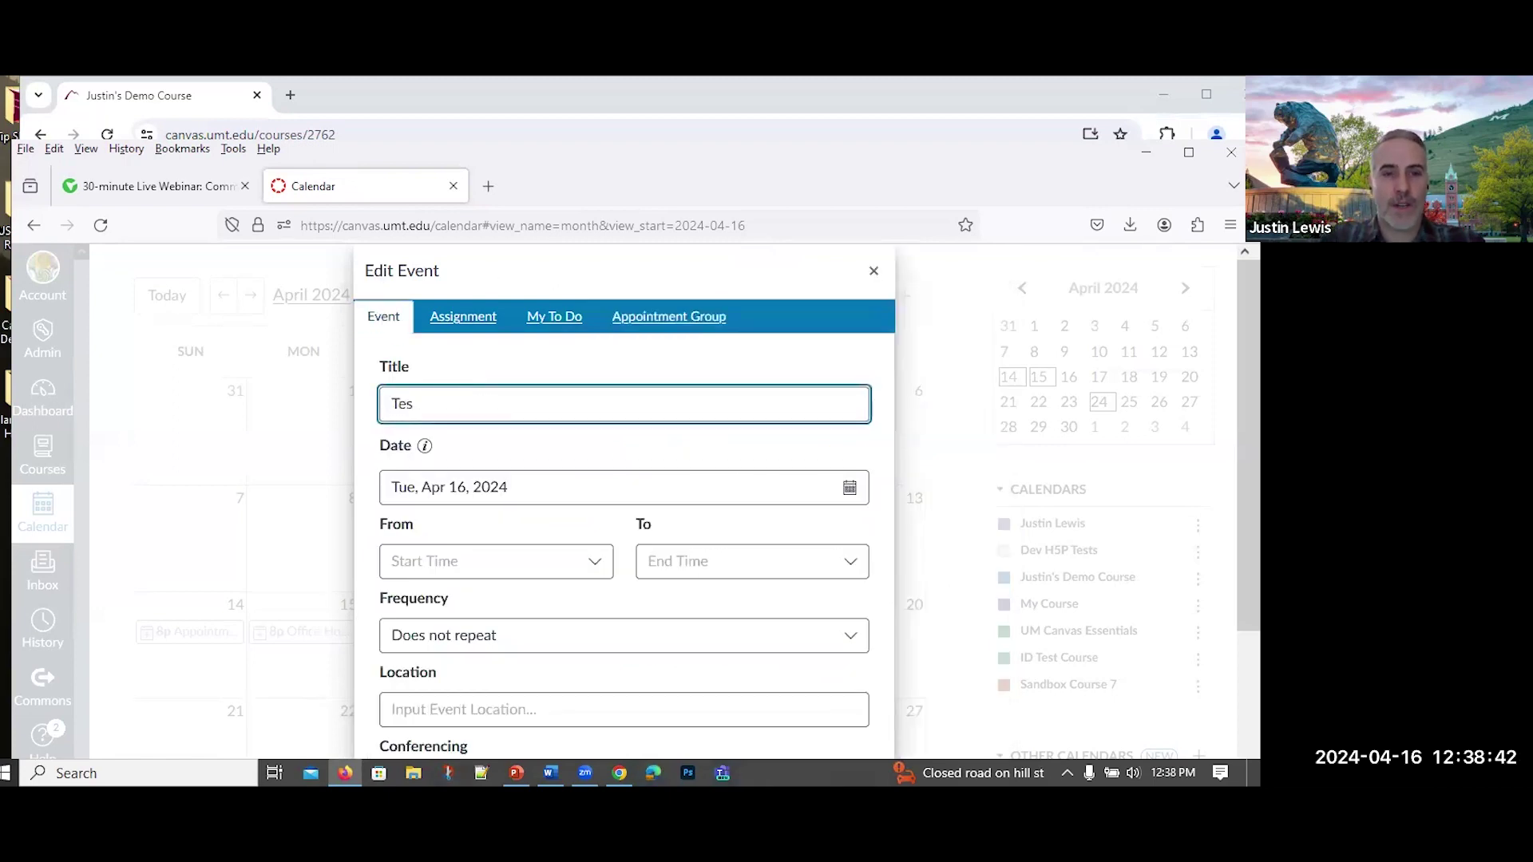
pyautogui.write('t Event')
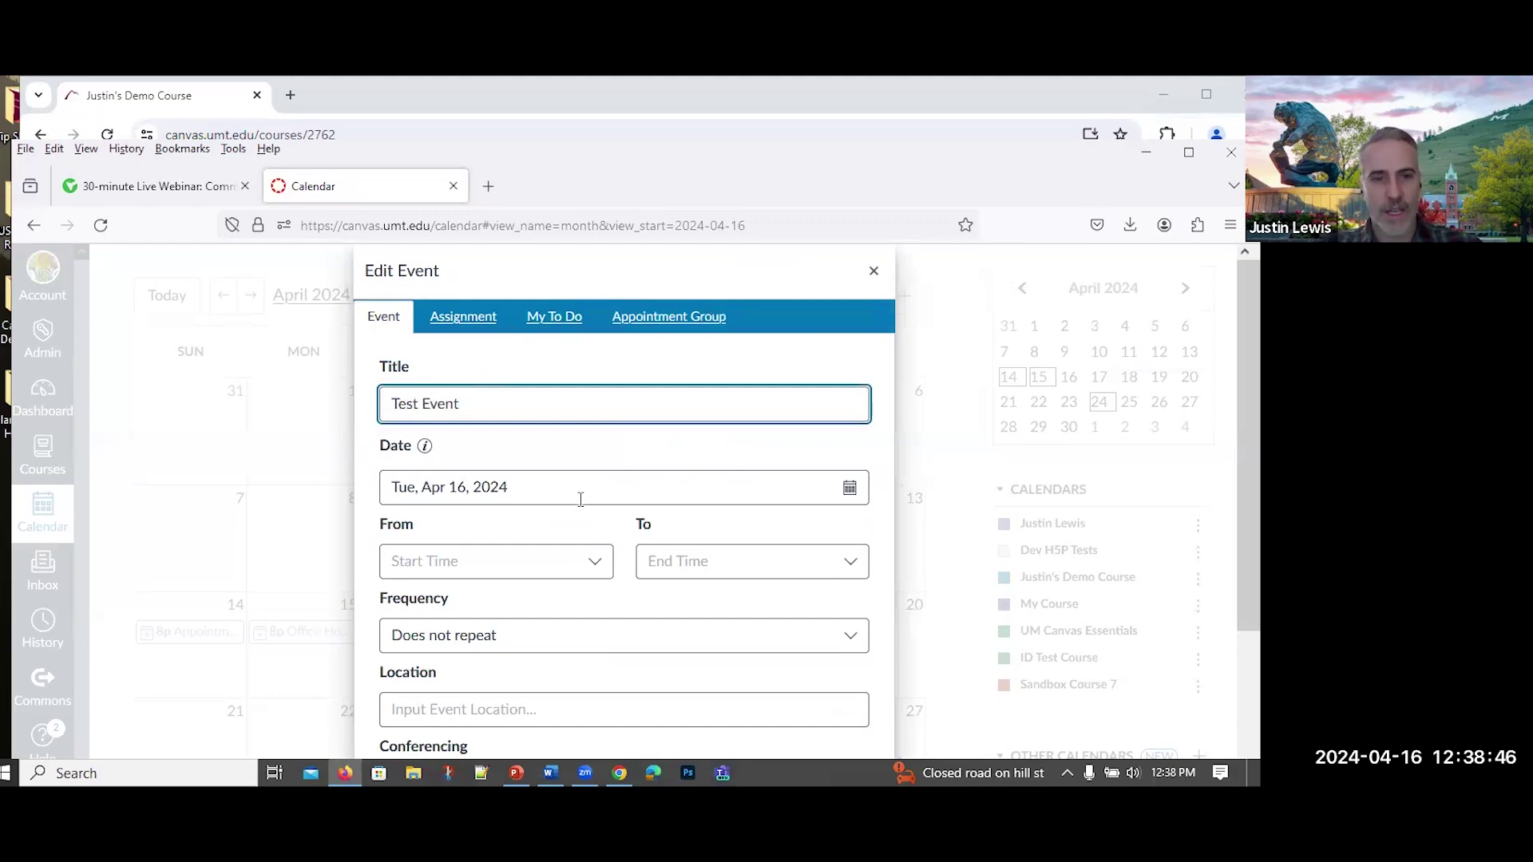
# Check the calendar choices, keep the demo course as the calendar and submit the Test Event
pyautogui.scroll(-2, 581, 499)
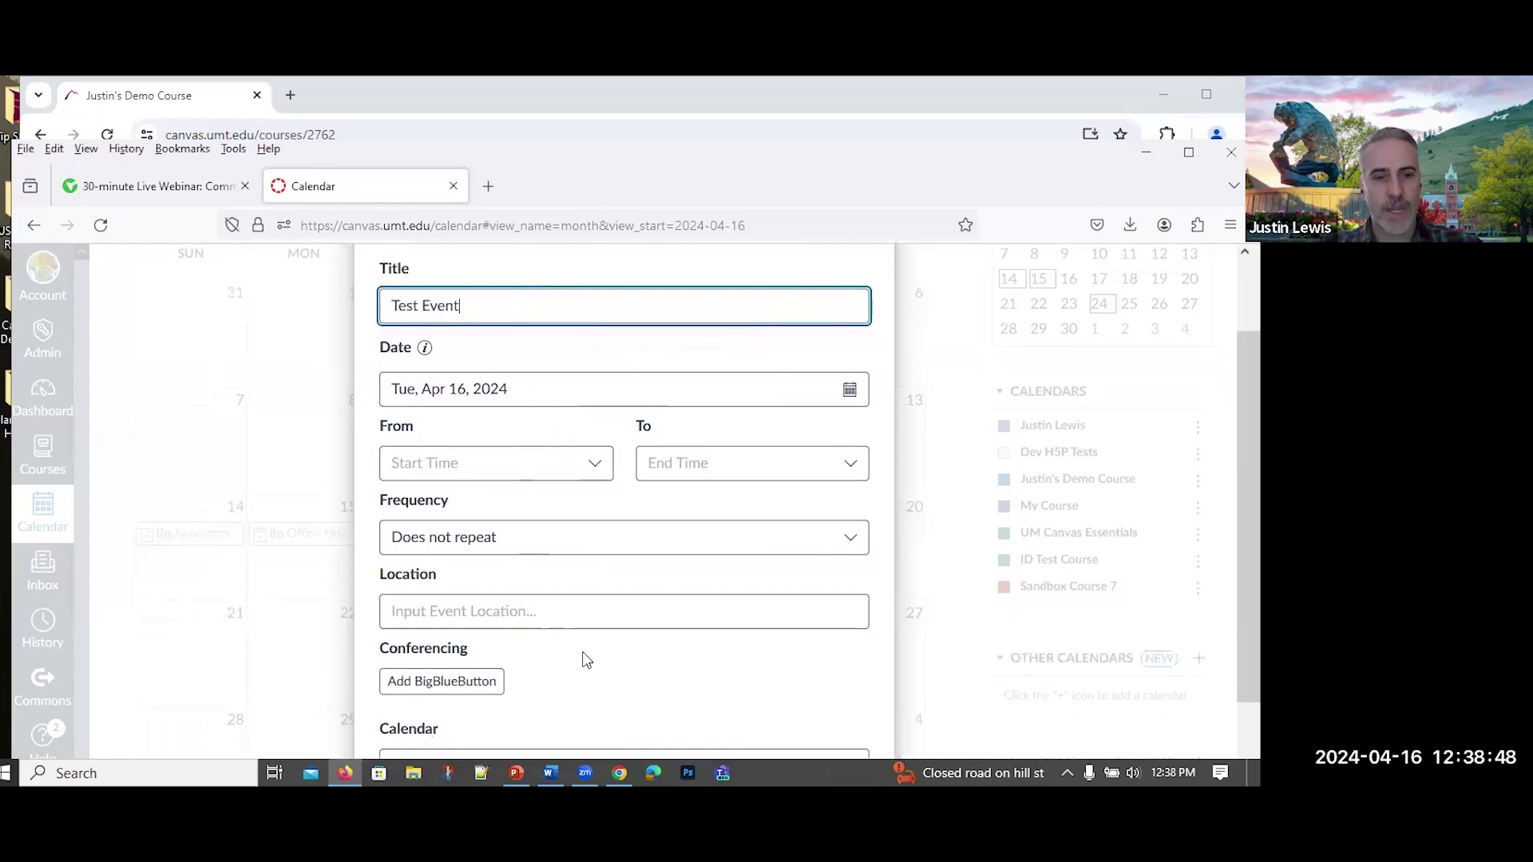
pyautogui.scroll(-2, 582, 655)
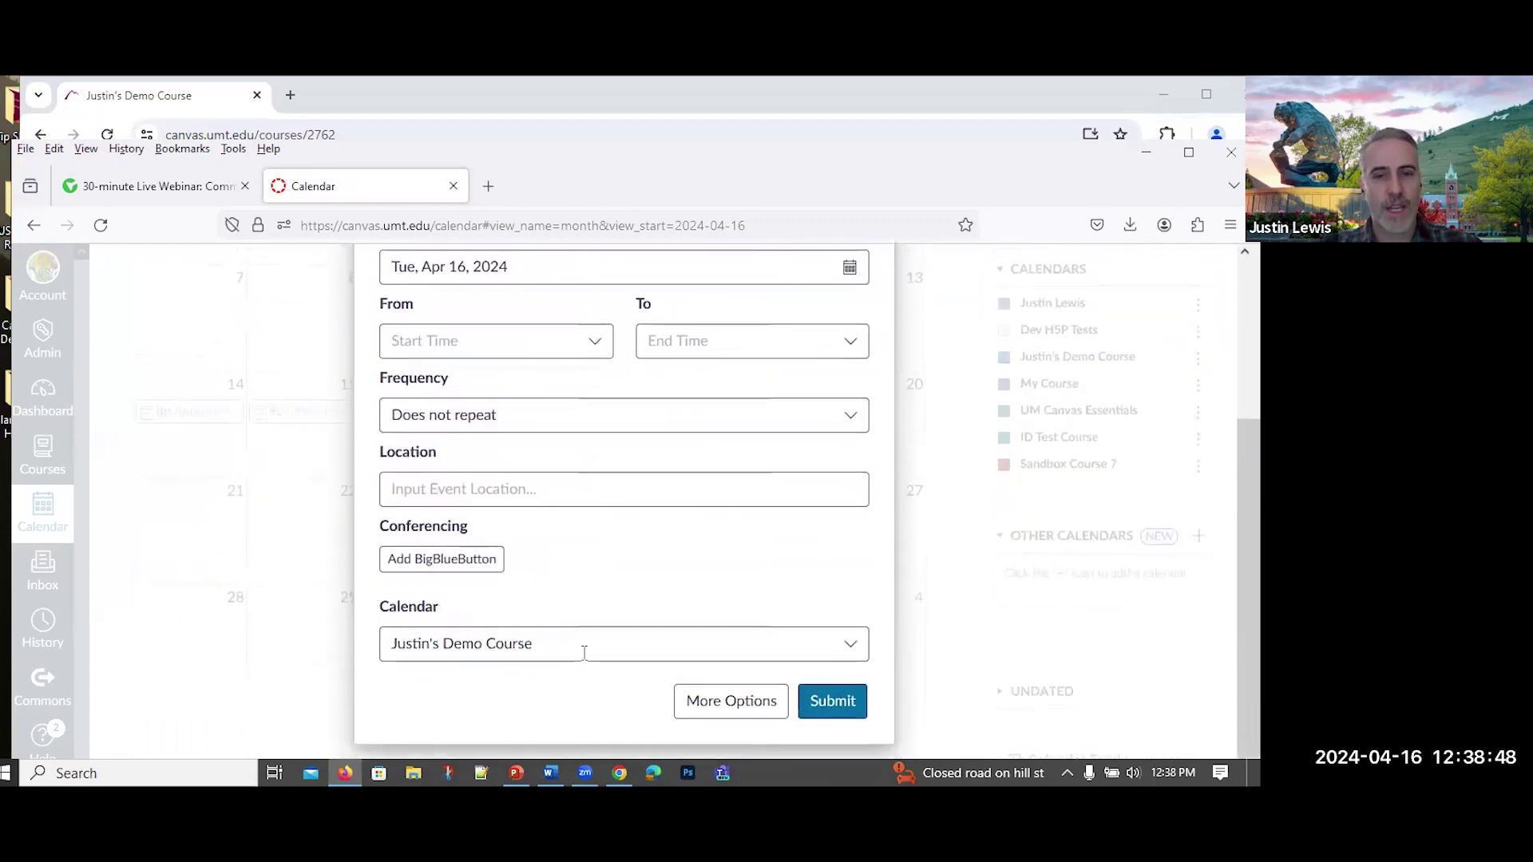
pyautogui.click(852, 647)
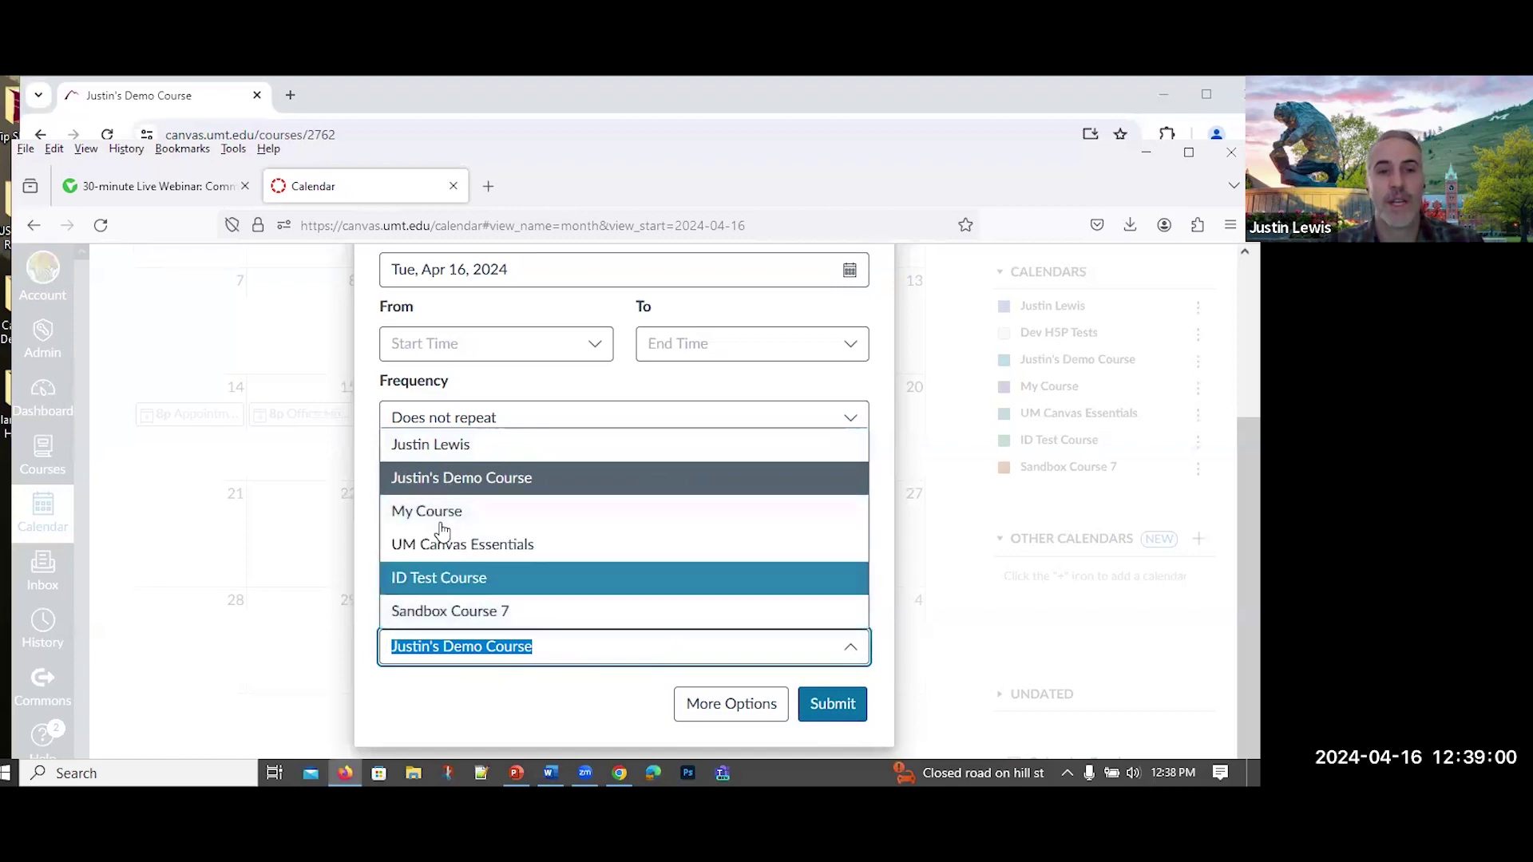
pyautogui.click(530, 697)
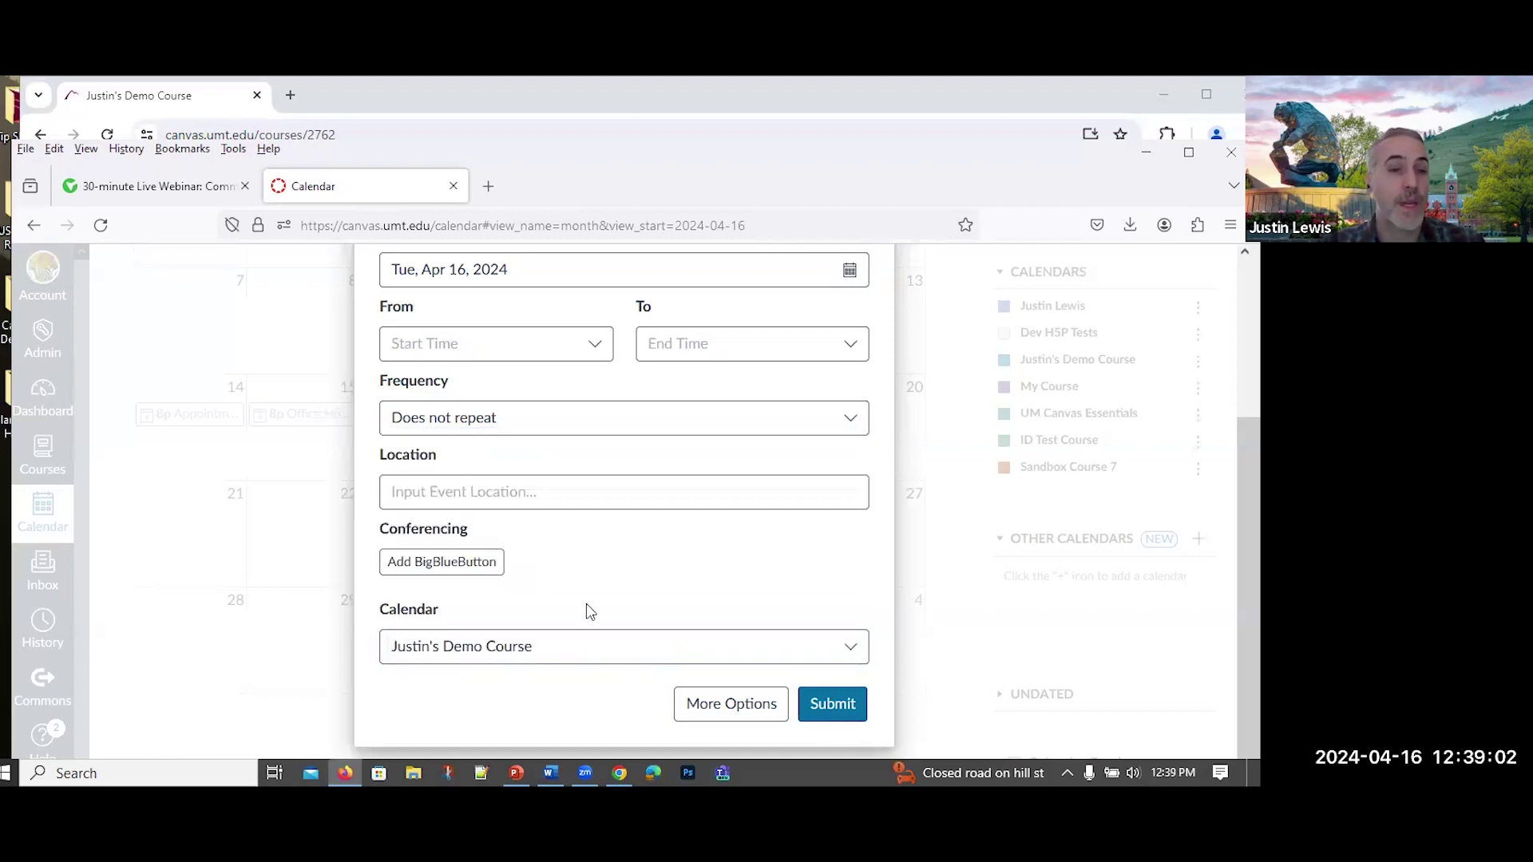
pyautogui.click(832, 705)
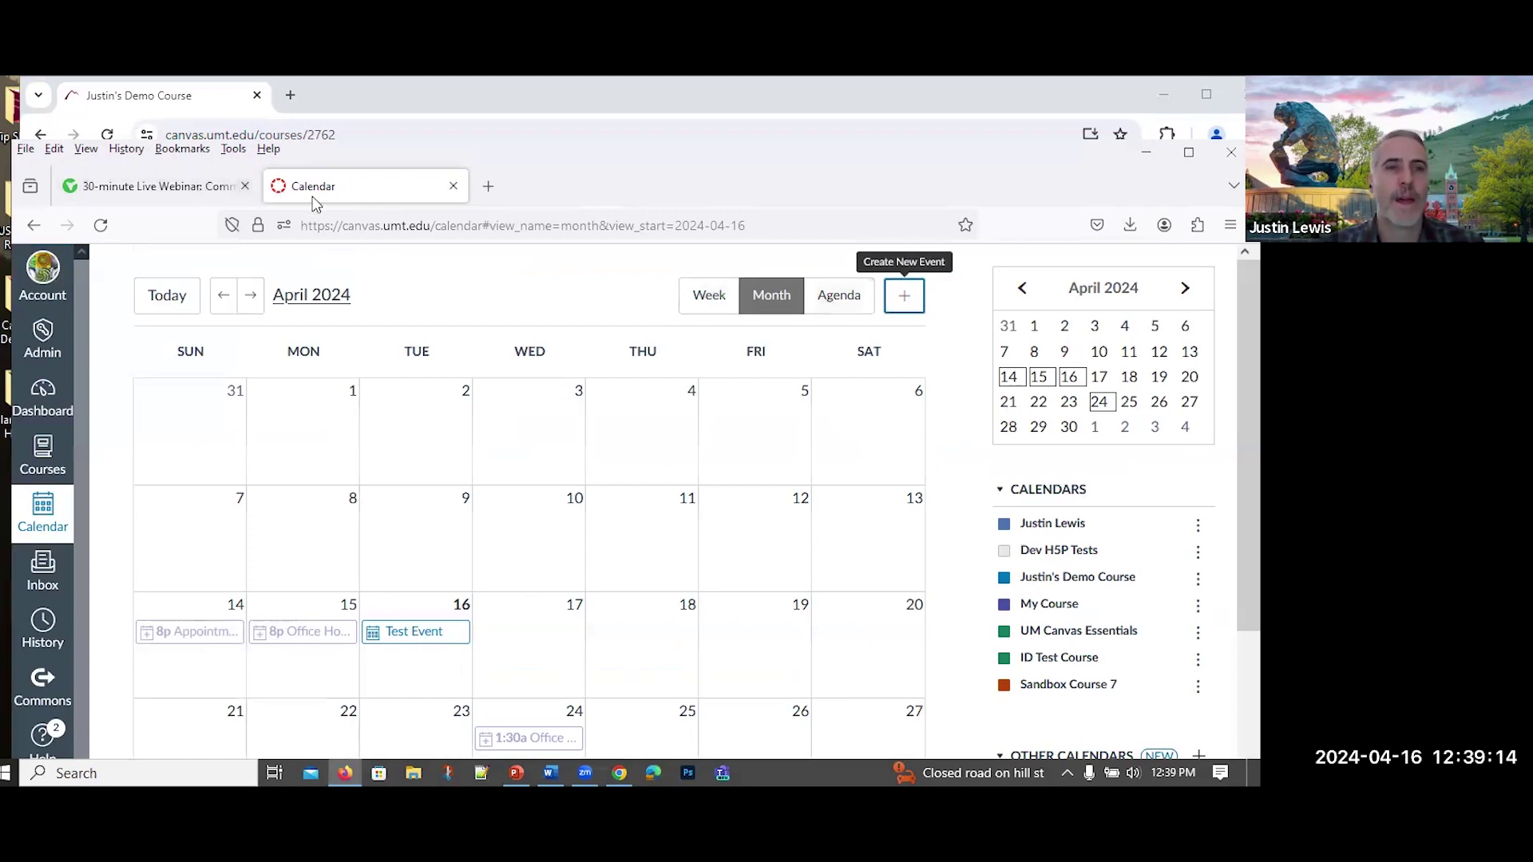
# Start a new appointment group named Office Hours with My Zoom as its location
pyautogui.click(904, 295)
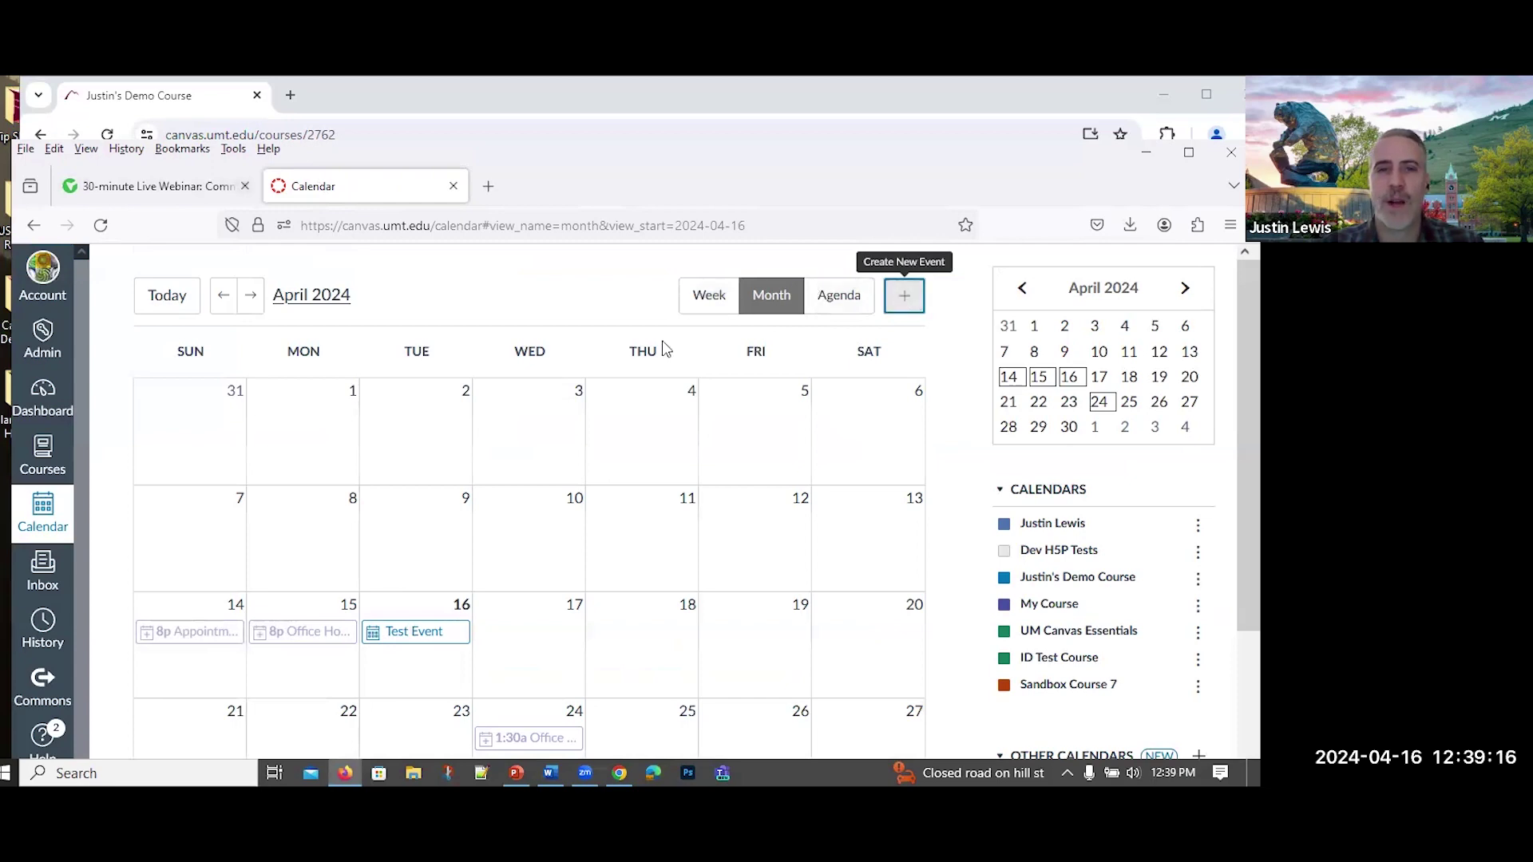
pyautogui.click(662, 313)
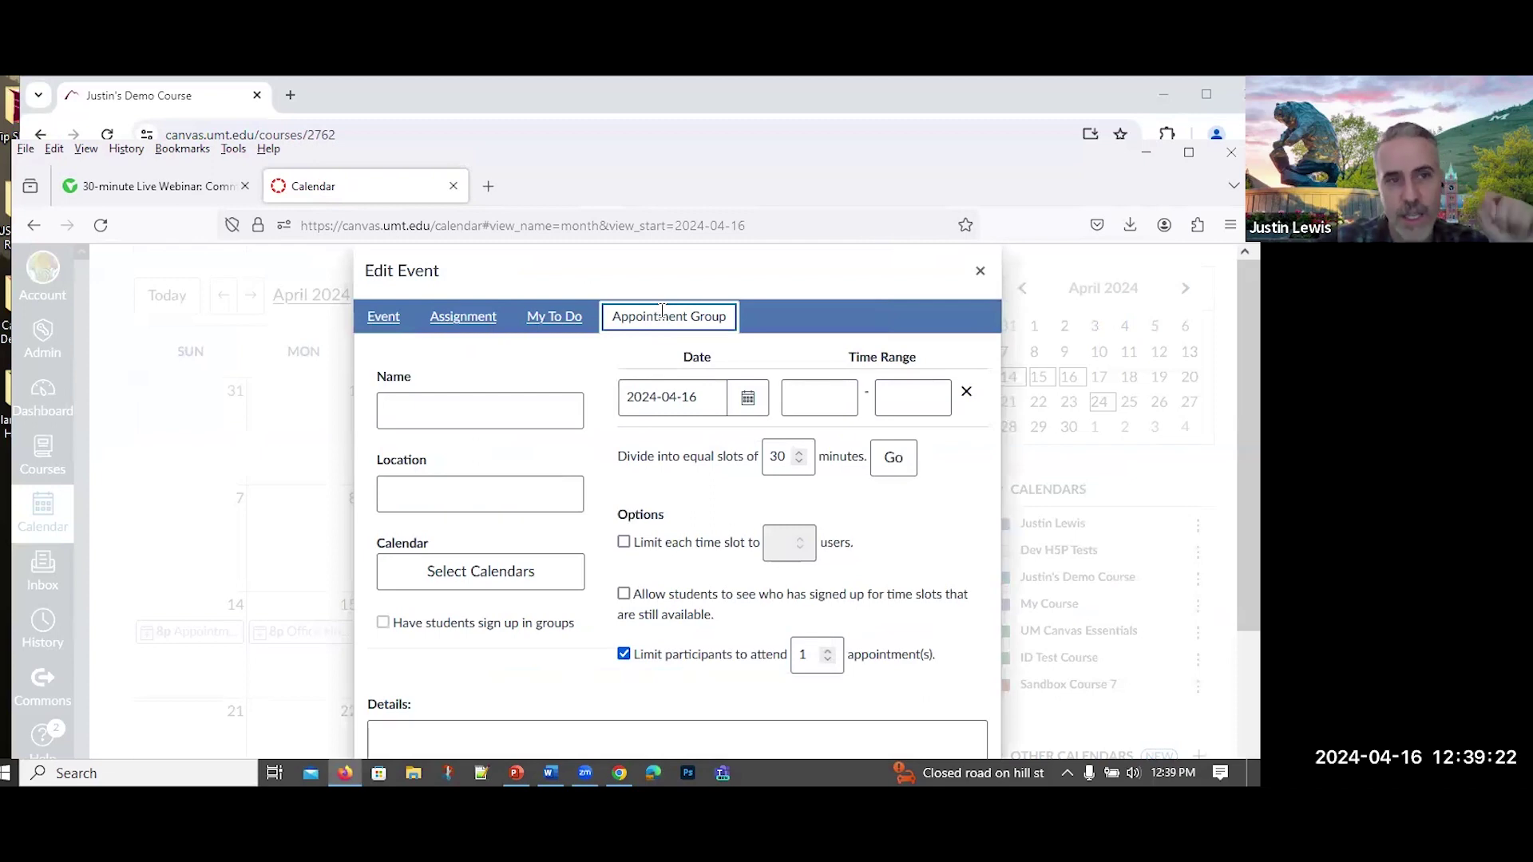
pyautogui.click(399, 418)
pyautogui.write('Office Hours')
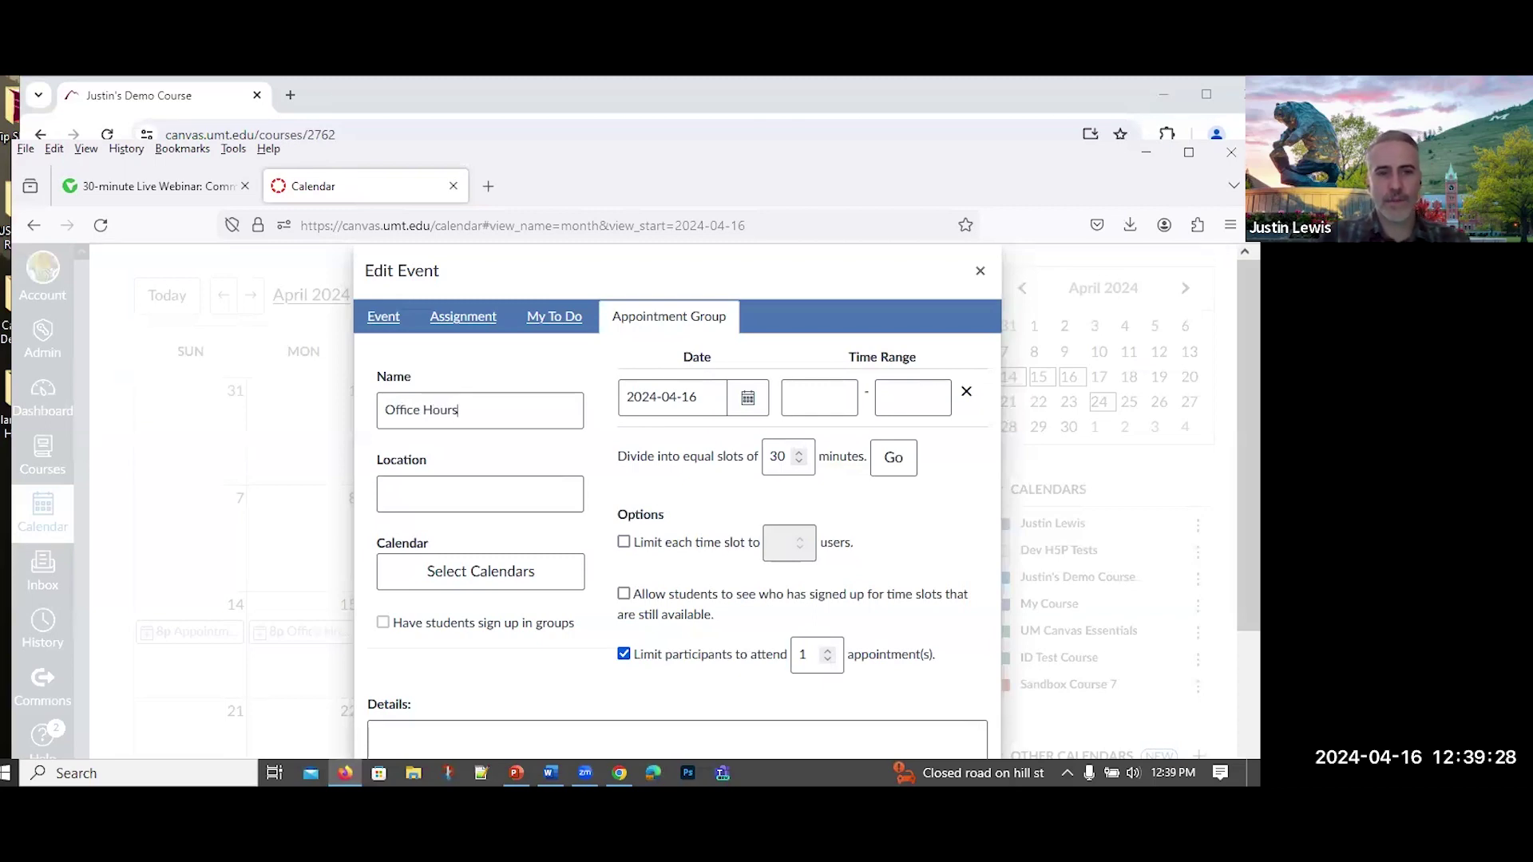
pyautogui.write('My Zoom')
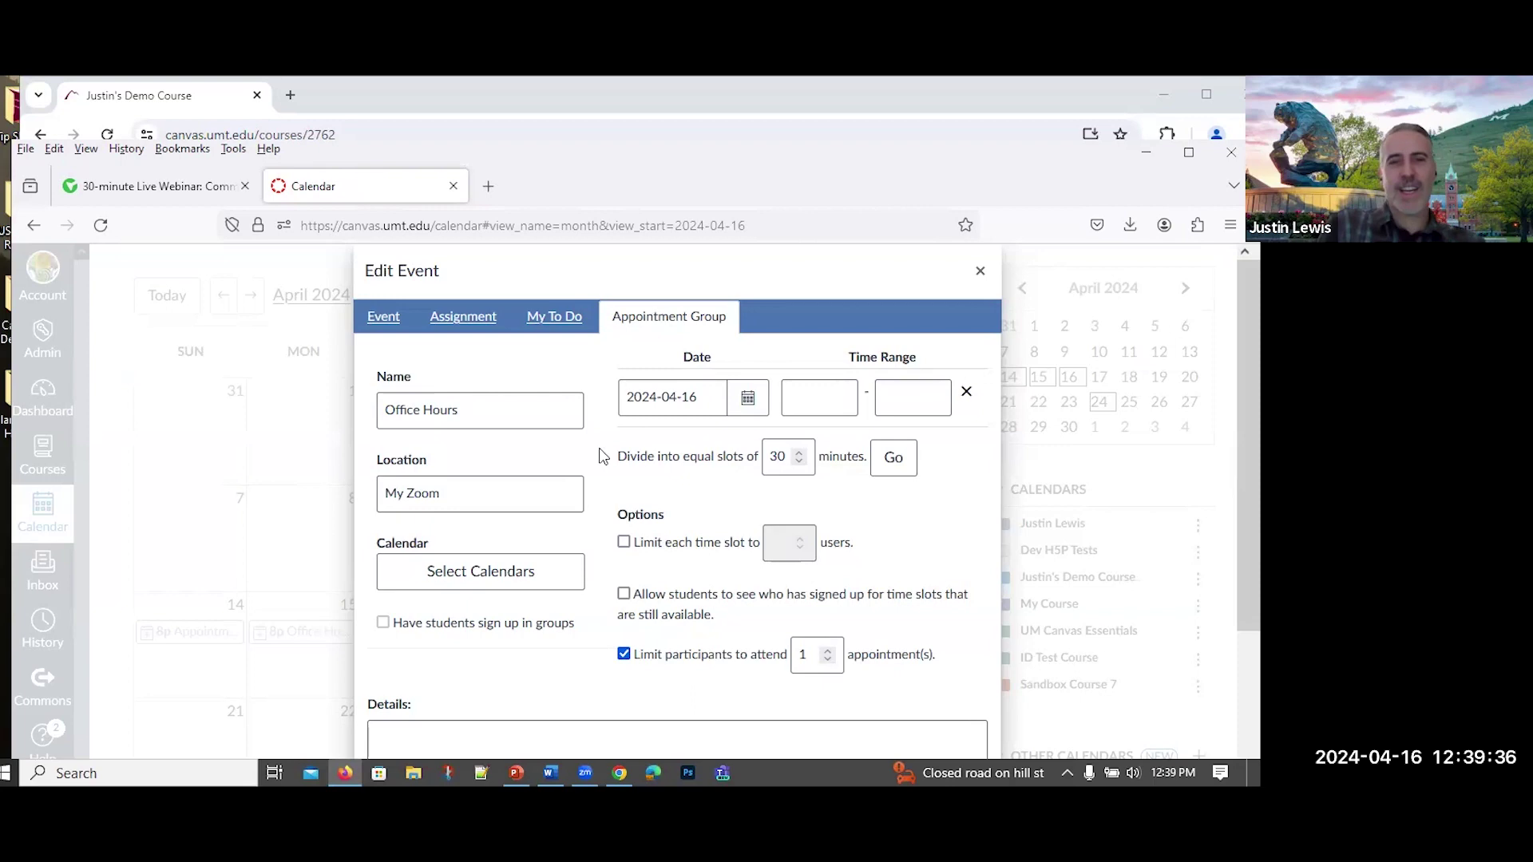
# Set the appointment group's date to Apr 17, 2024 and its time range from 13:00 to 15:00
pyautogui.scroll(-2, 602, 457)
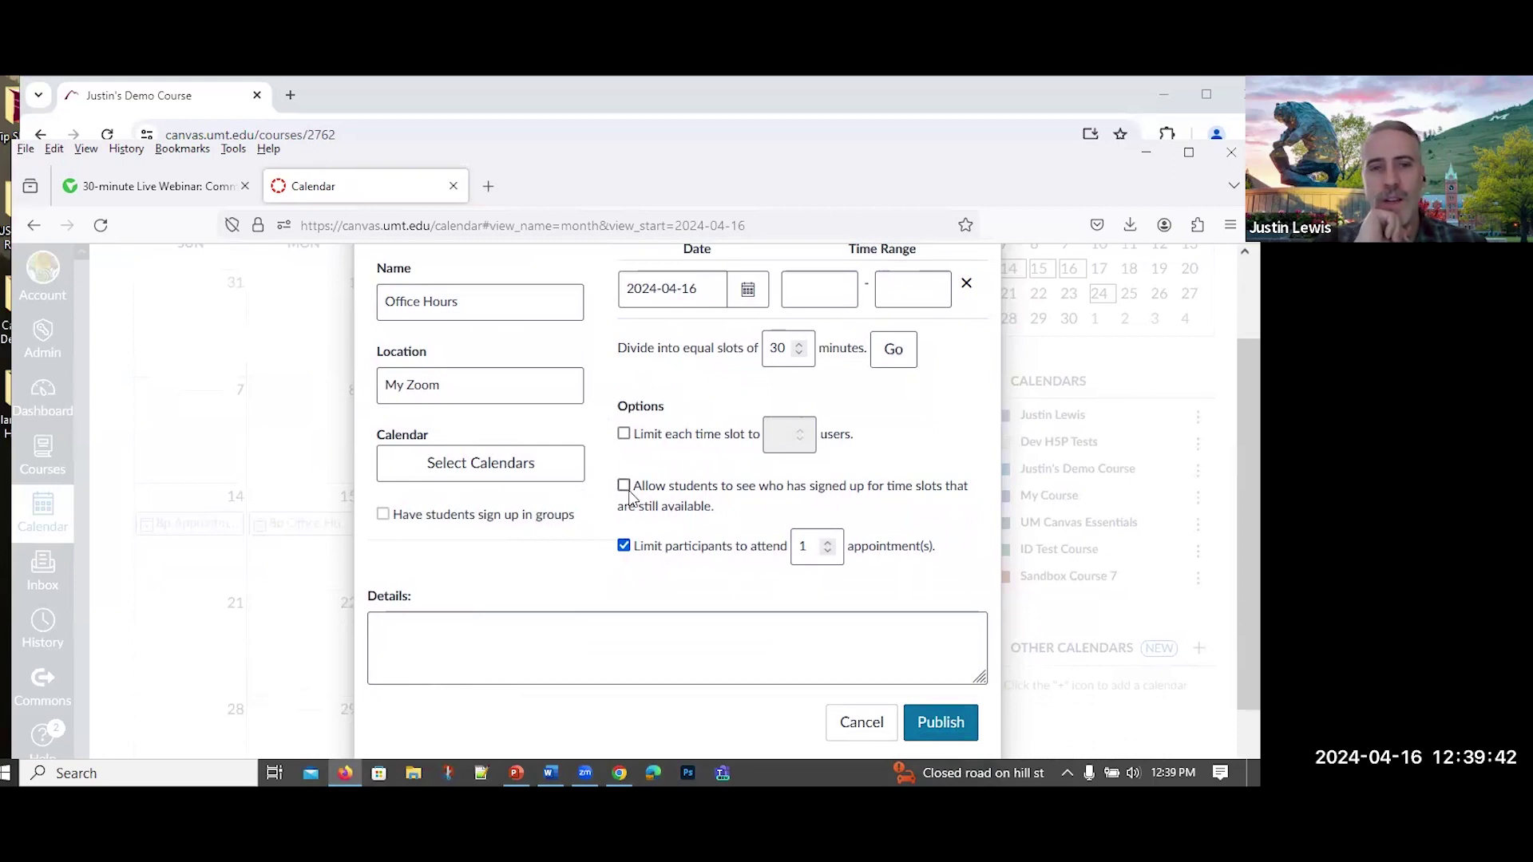
pyautogui.scroll(1, 631, 499)
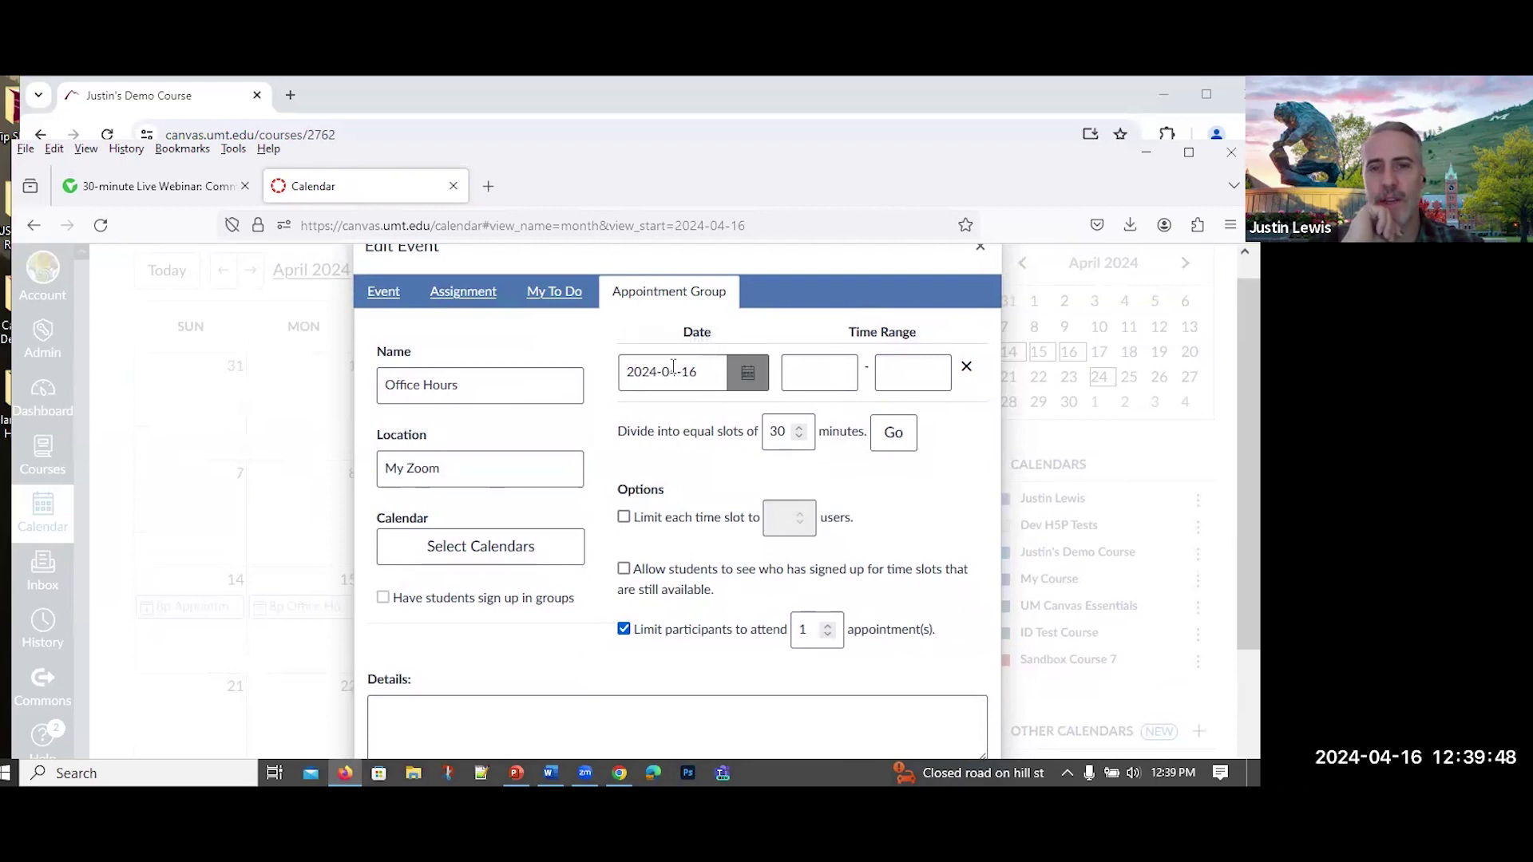
pyautogui.click(750, 376)
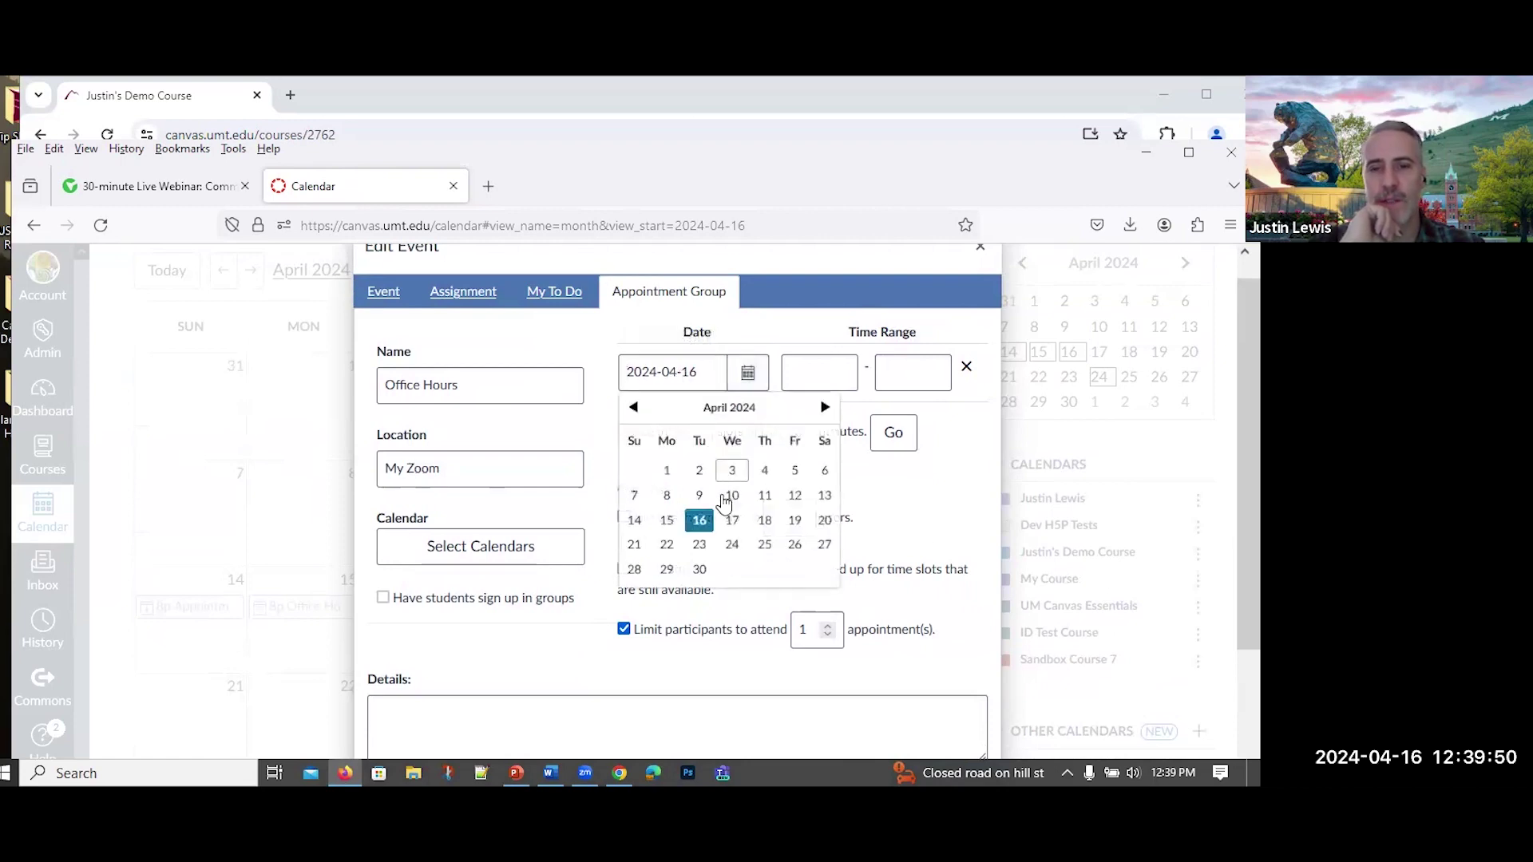
pyautogui.click(732, 520)
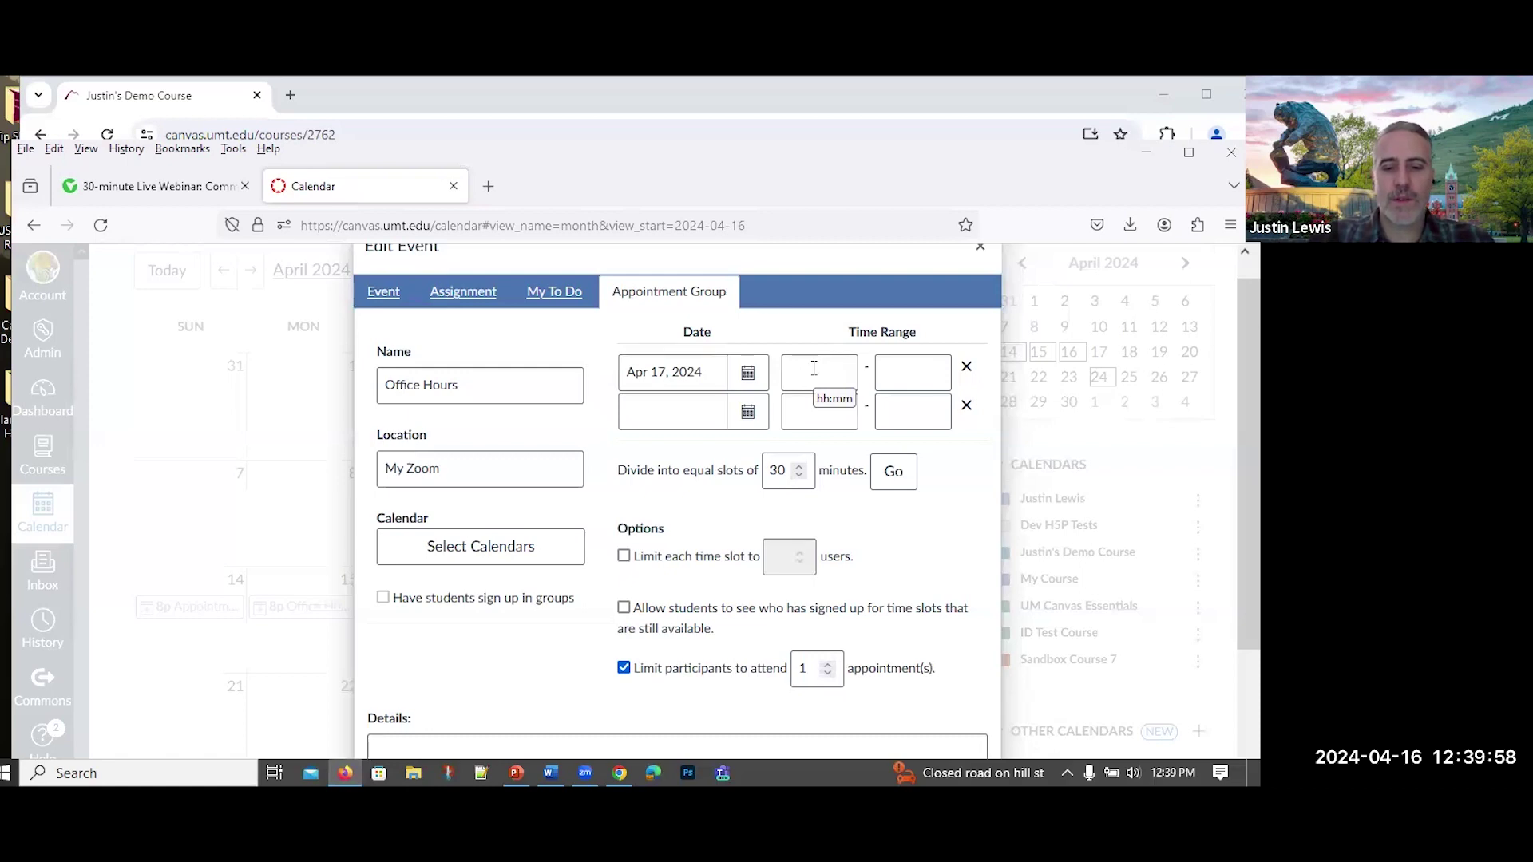
pyautogui.write('13:')
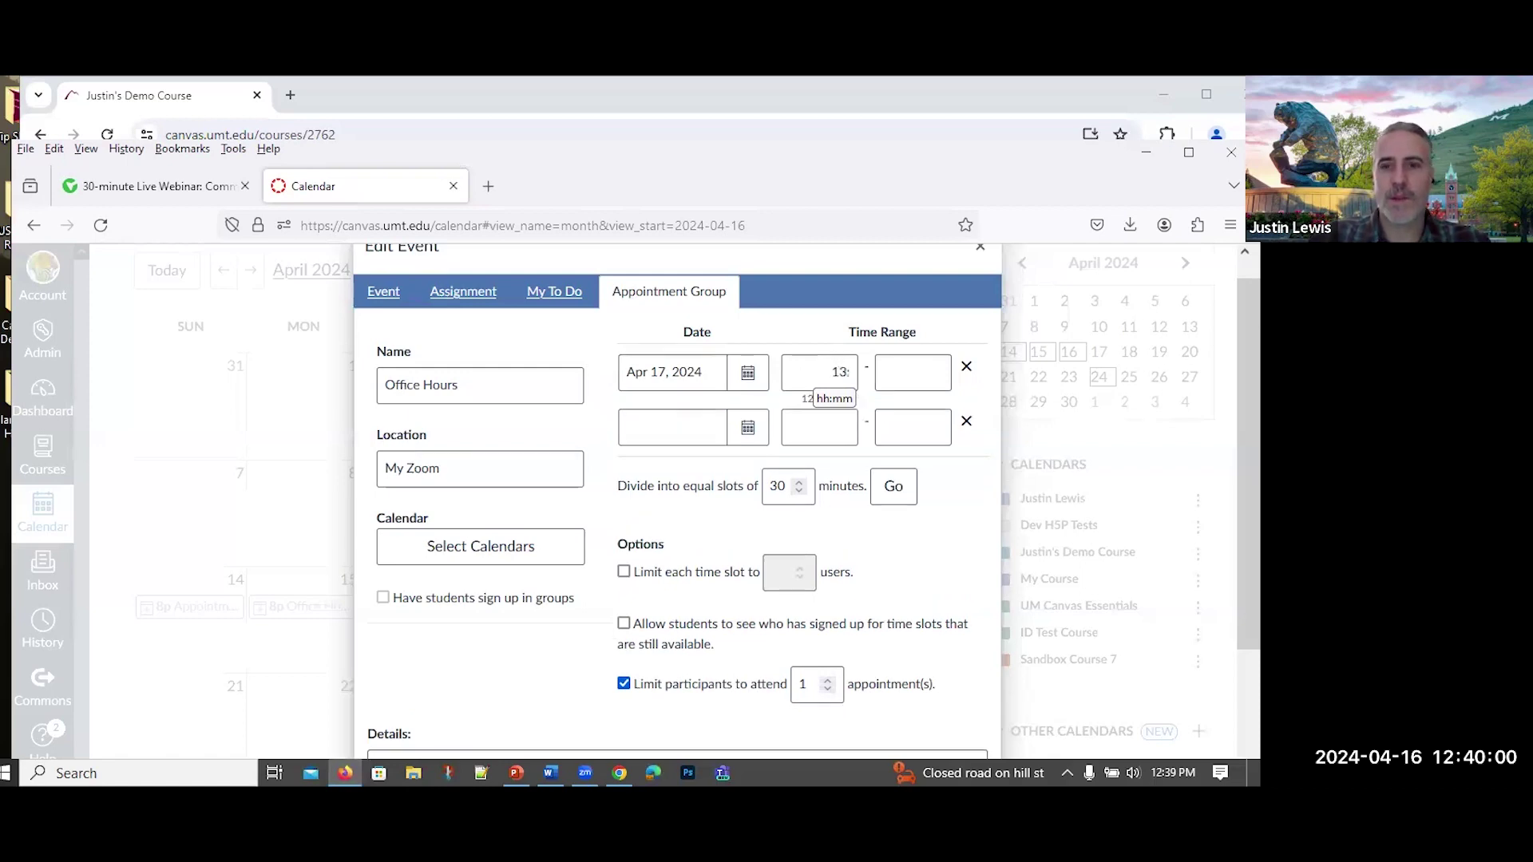
pyautogui.write('00')
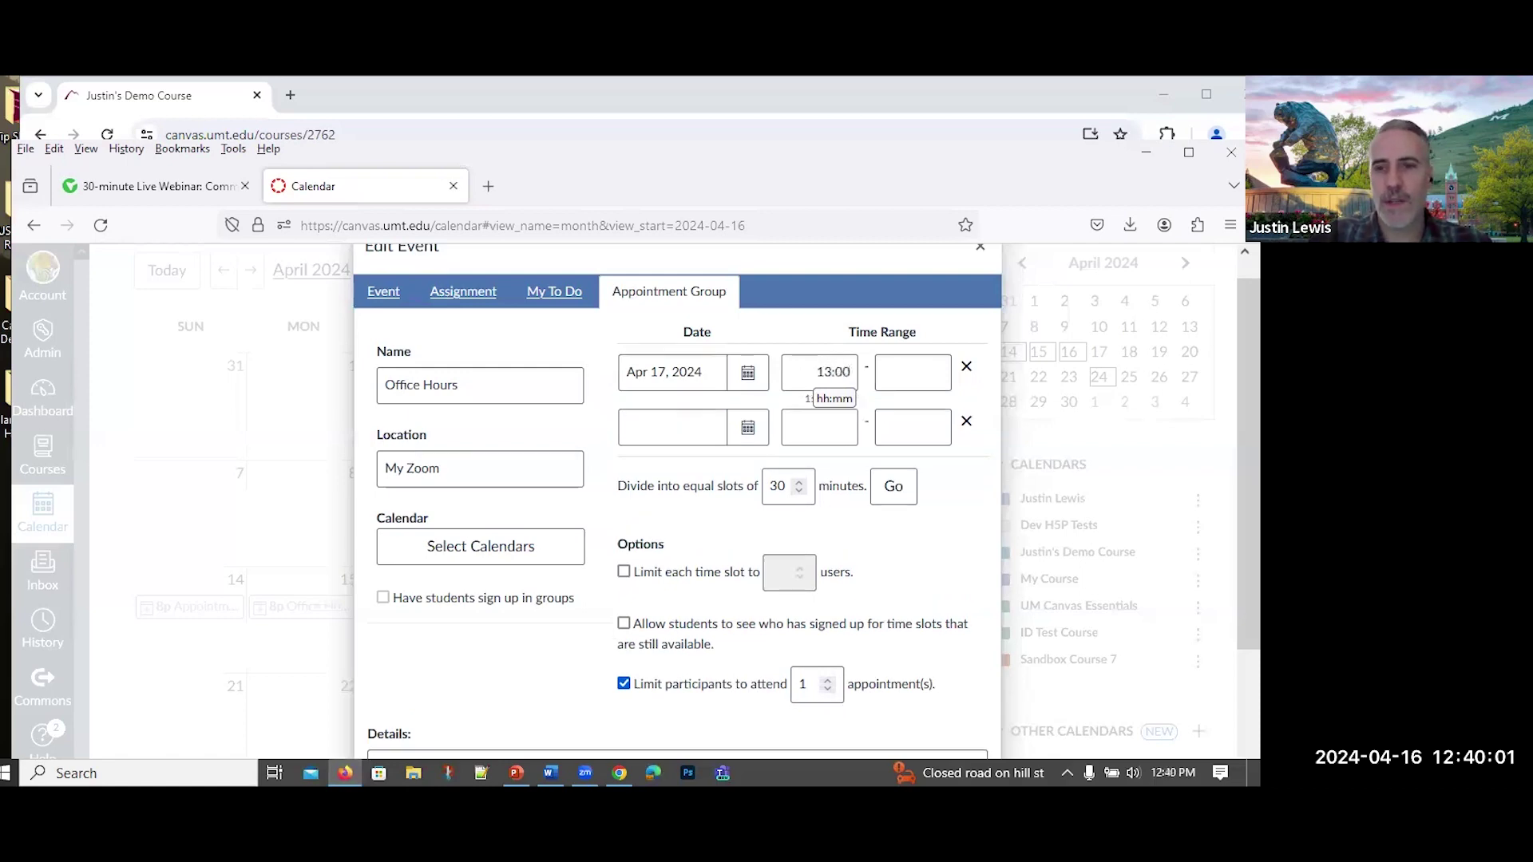
pyautogui.click(897, 373)
pyautogui.write('15')
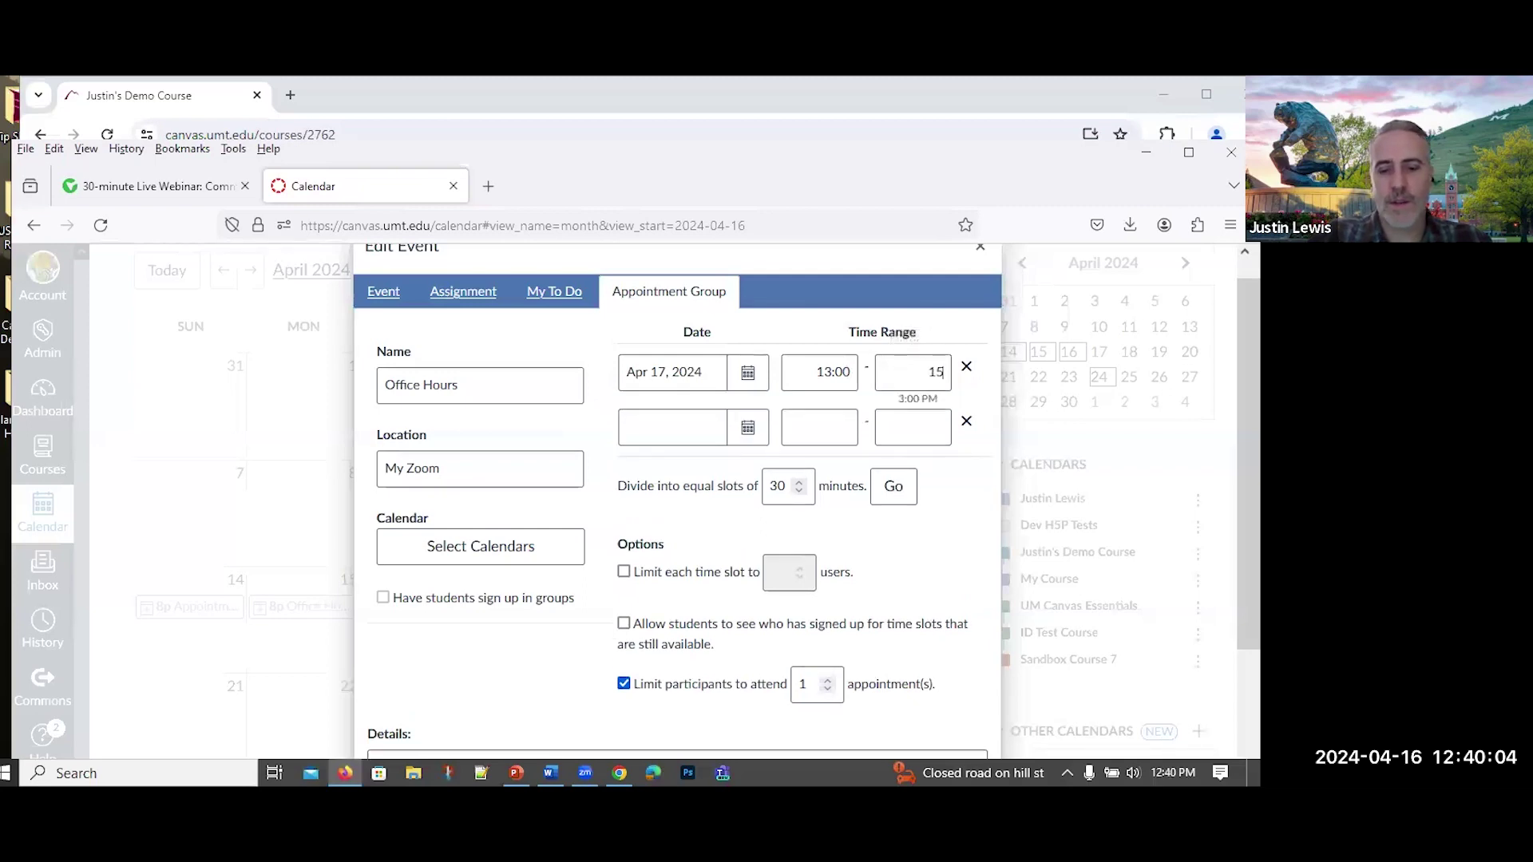
pyautogui.write(':00')
pyautogui.click(824, 345)
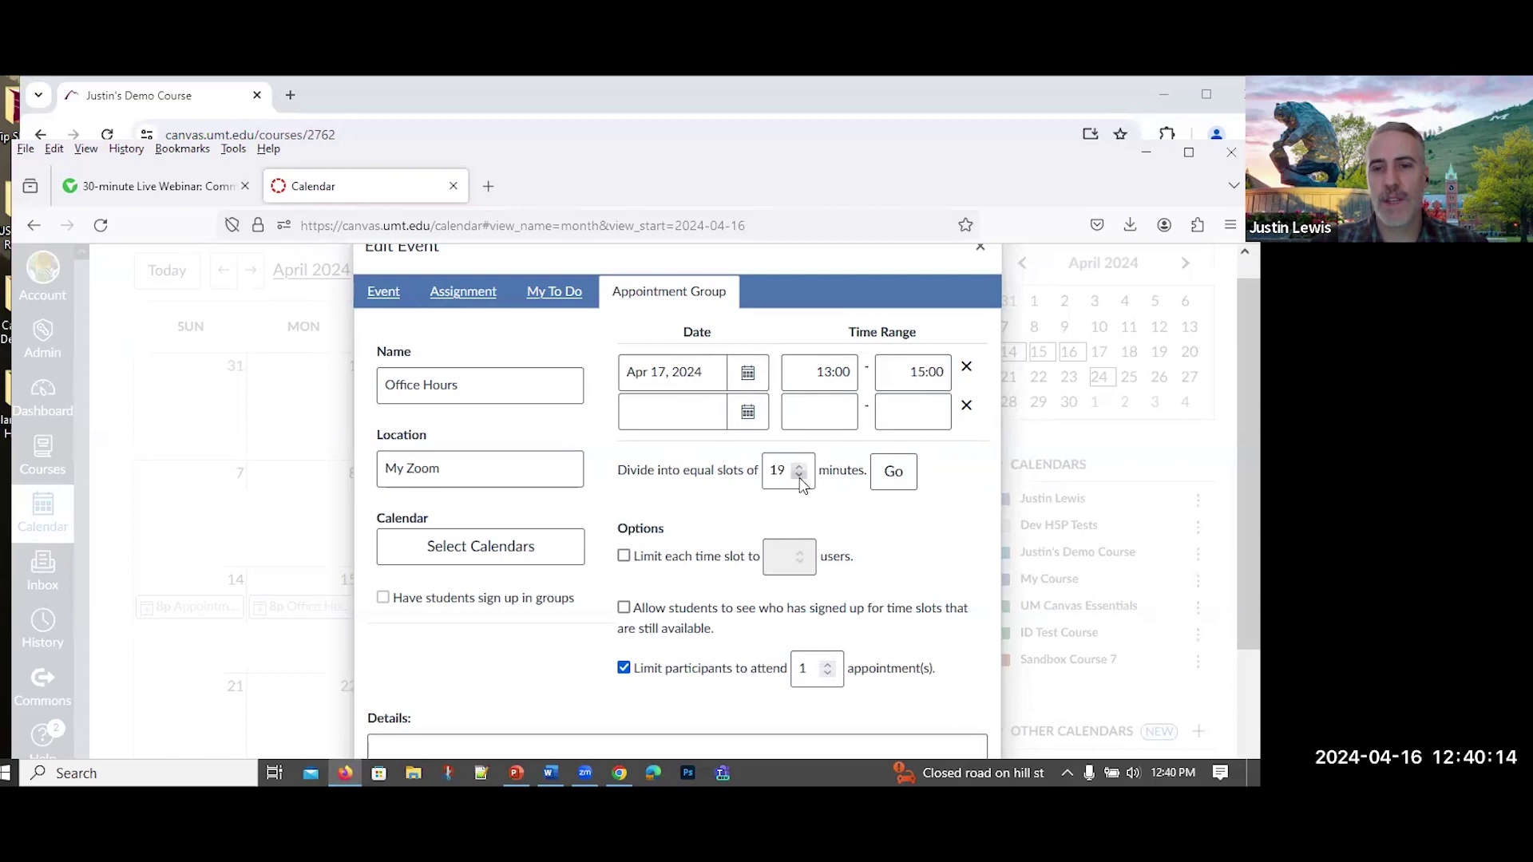
# Divide the office hours time range into equal slots of 15 minutes and look over the generated slots
pyautogui.click(890, 474)
pyautogui.scroll(-3, 804, 375)
pyautogui.scroll(1, 802, 401)
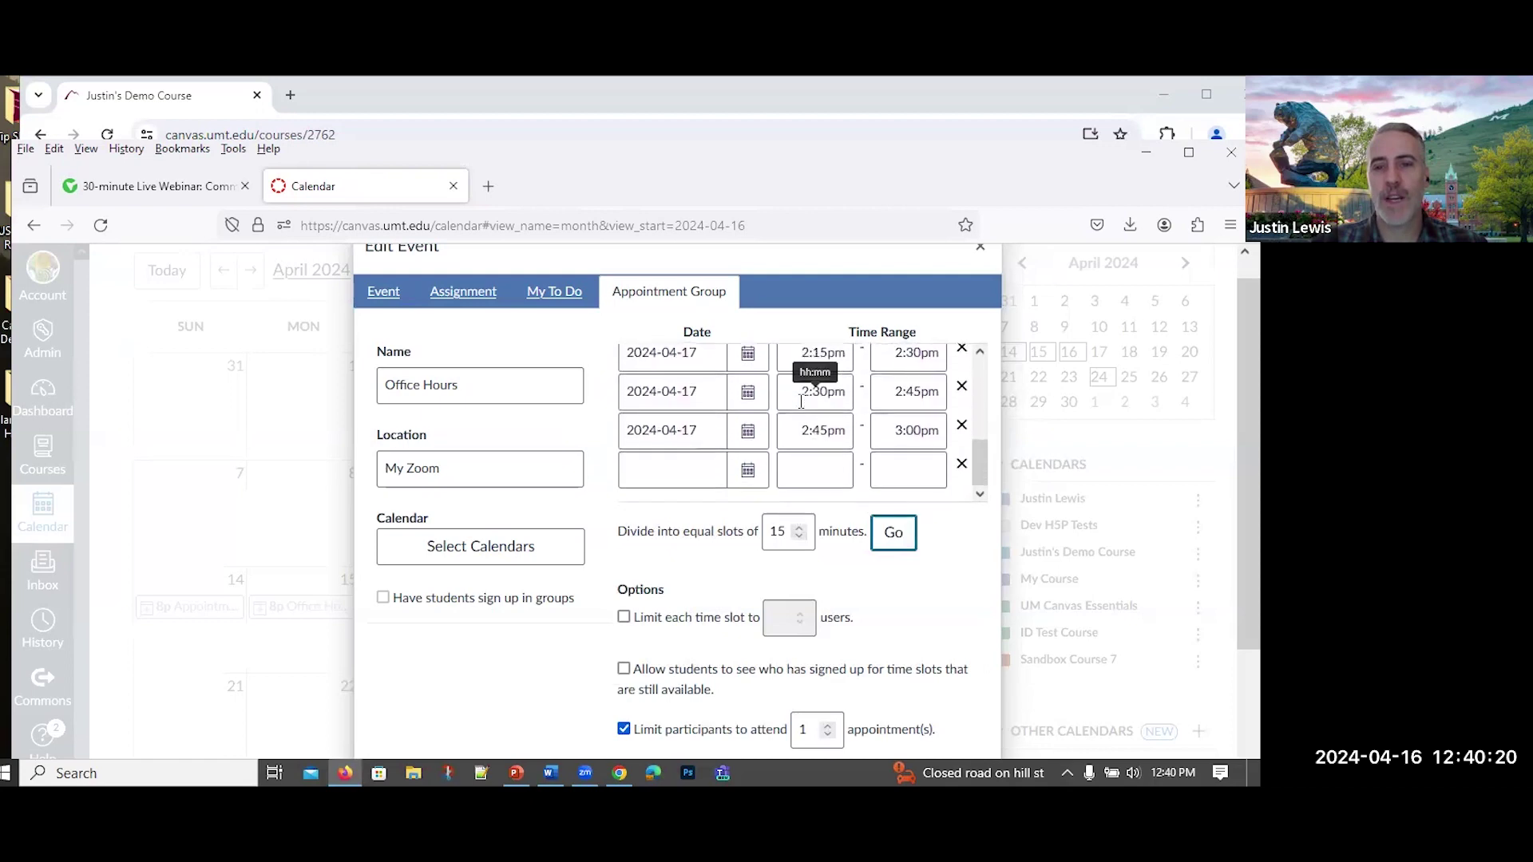
pyautogui.scroll(3, 801, 406)
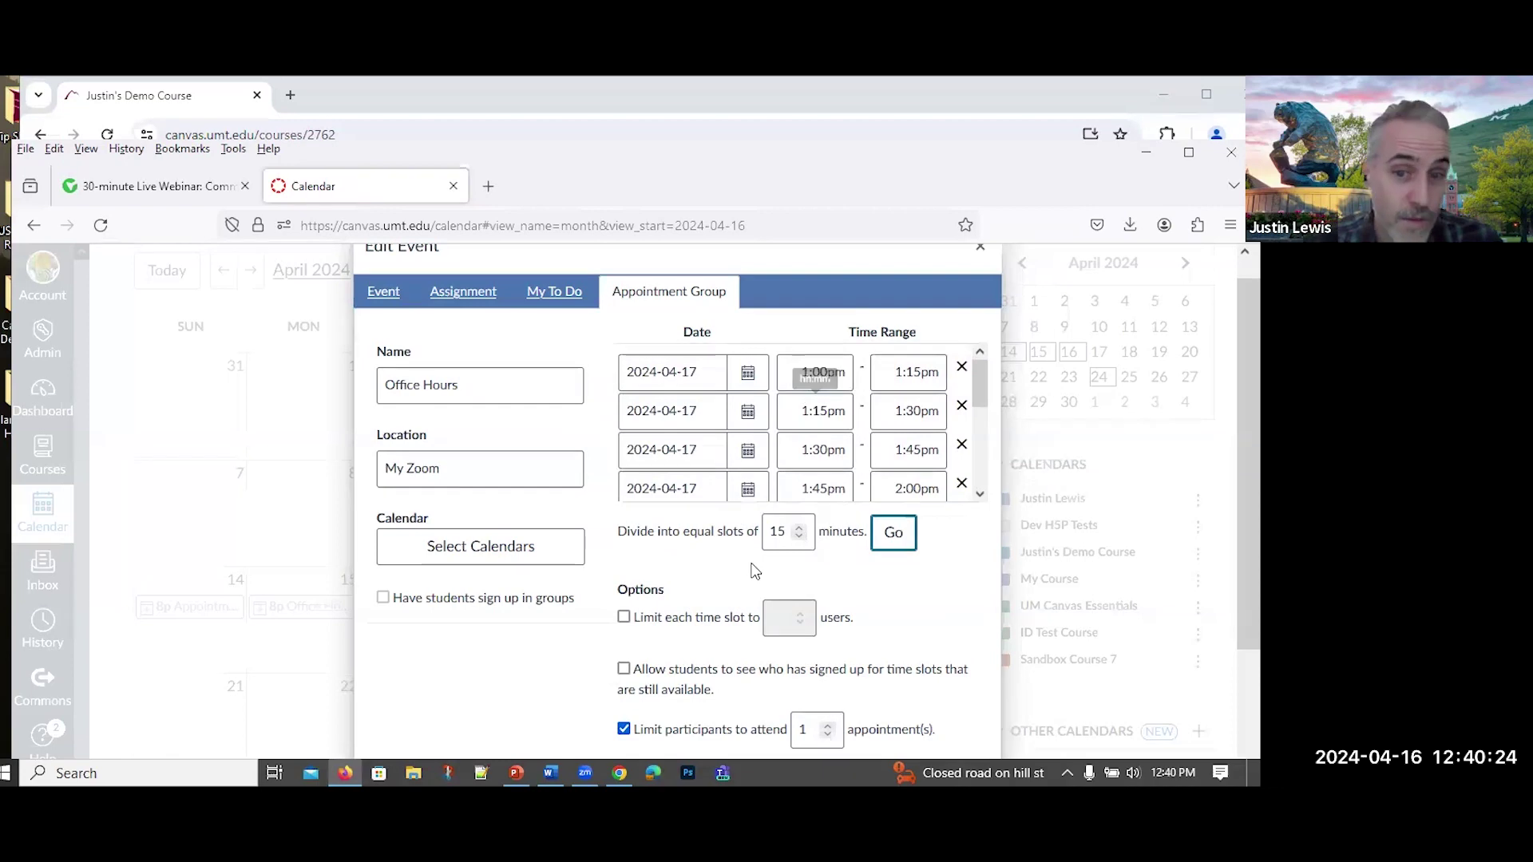
# Try out the option that limits each time slot to 1 user
pyautogui.scroll(-3, 715, 587)
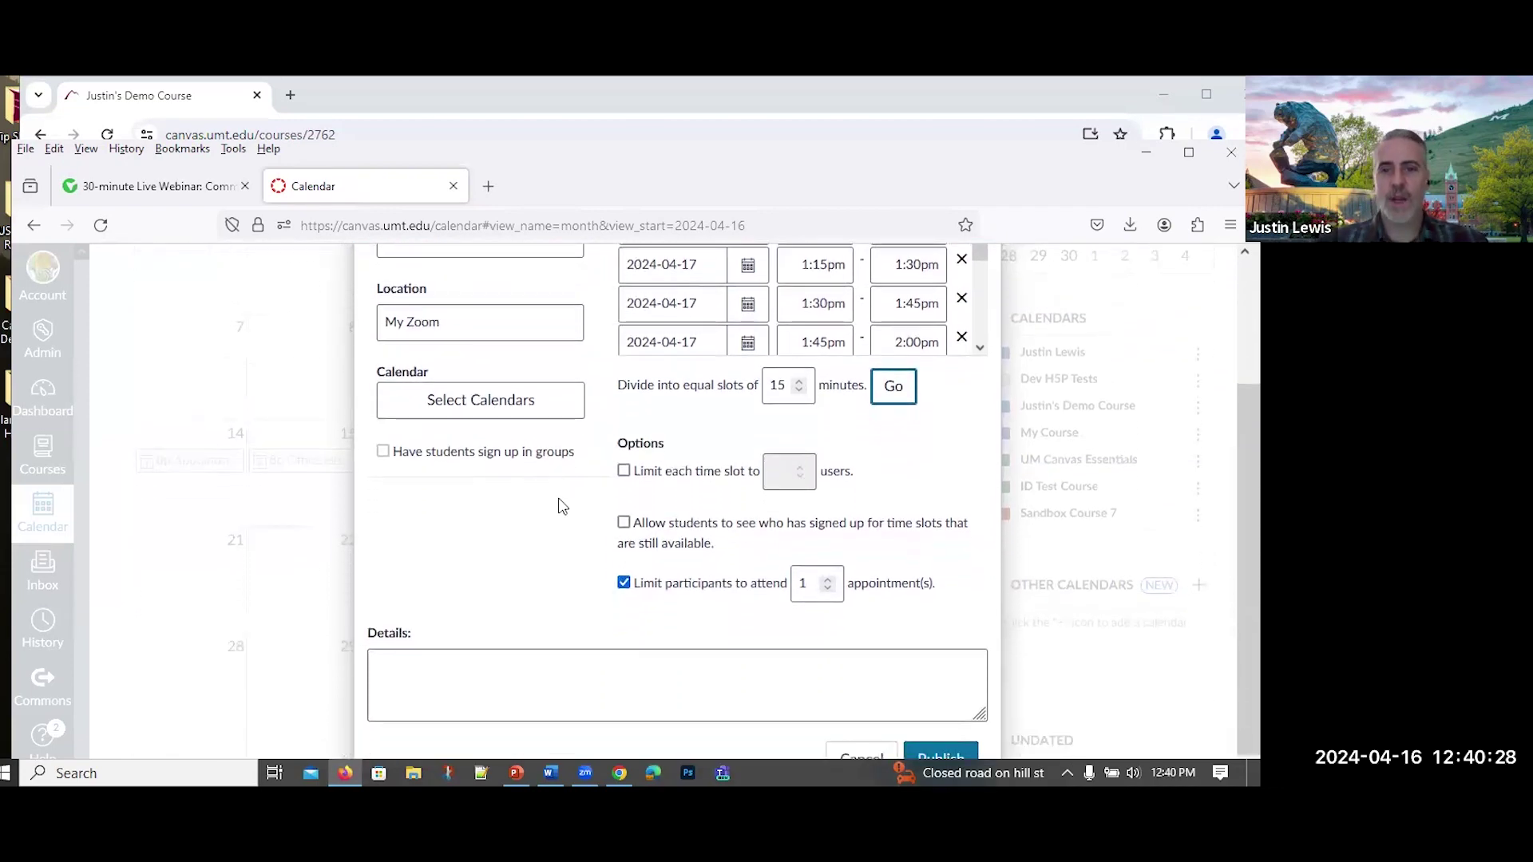
pyautogui.click(624, 472)
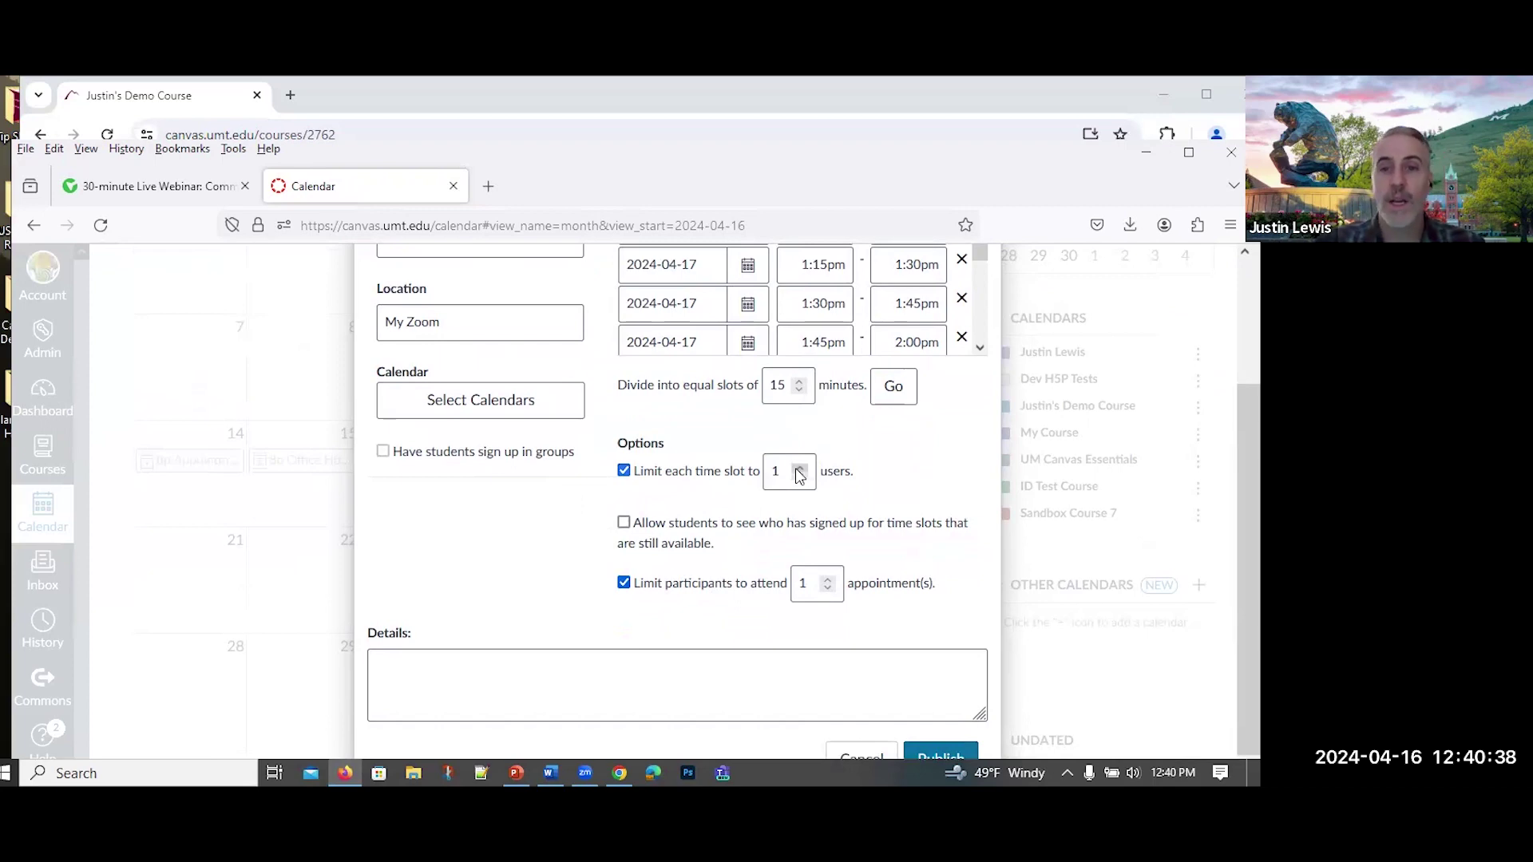
pyautogui.click(624, 473)
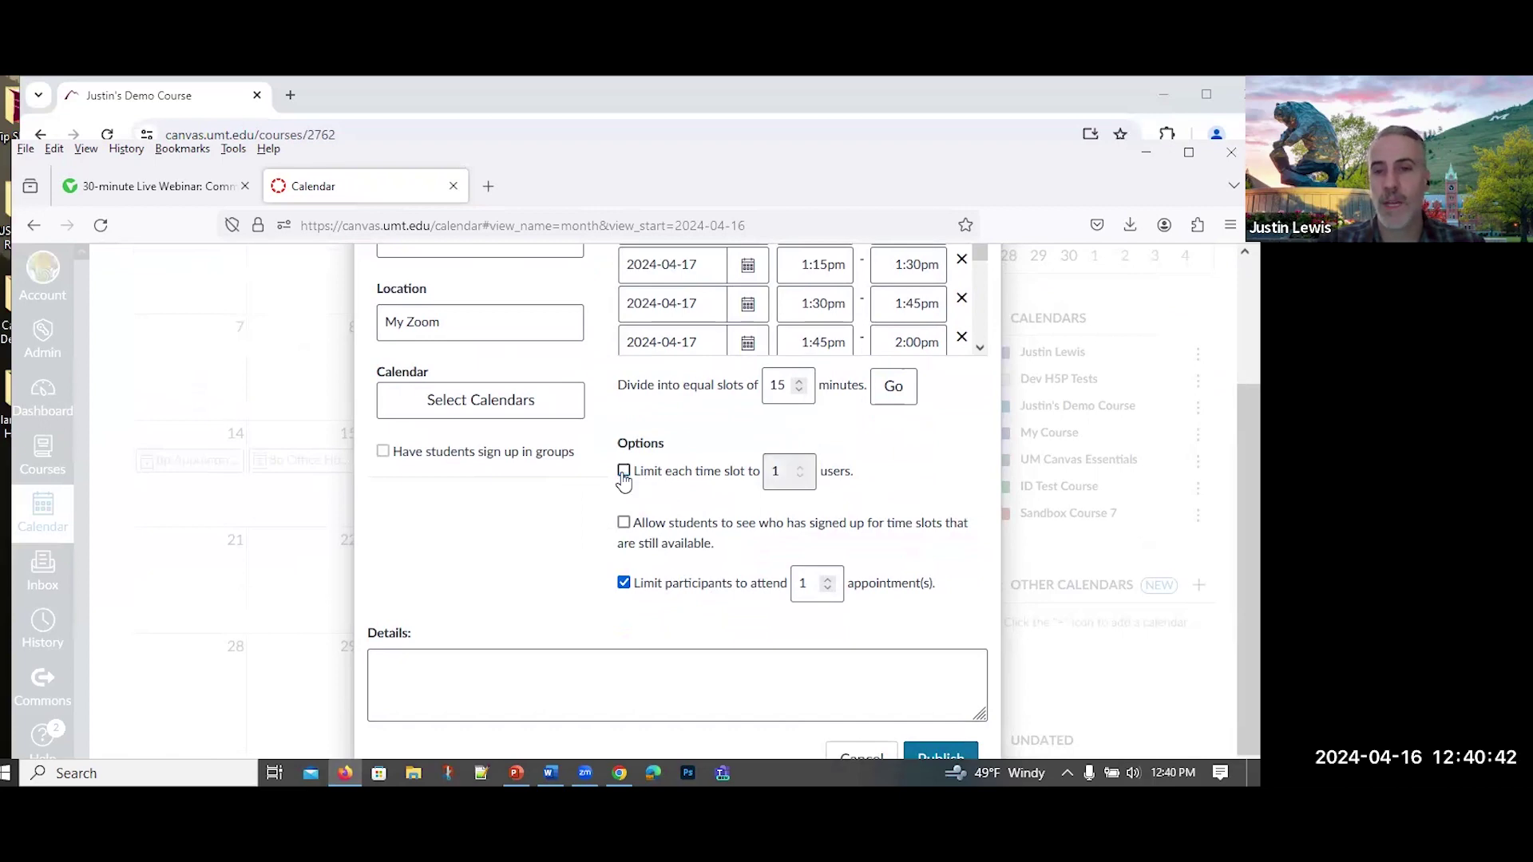
# Select the demo course as the calendar for the Office Hours appointment group and publish it
pyautogui.scroll(-1, 553, 542)
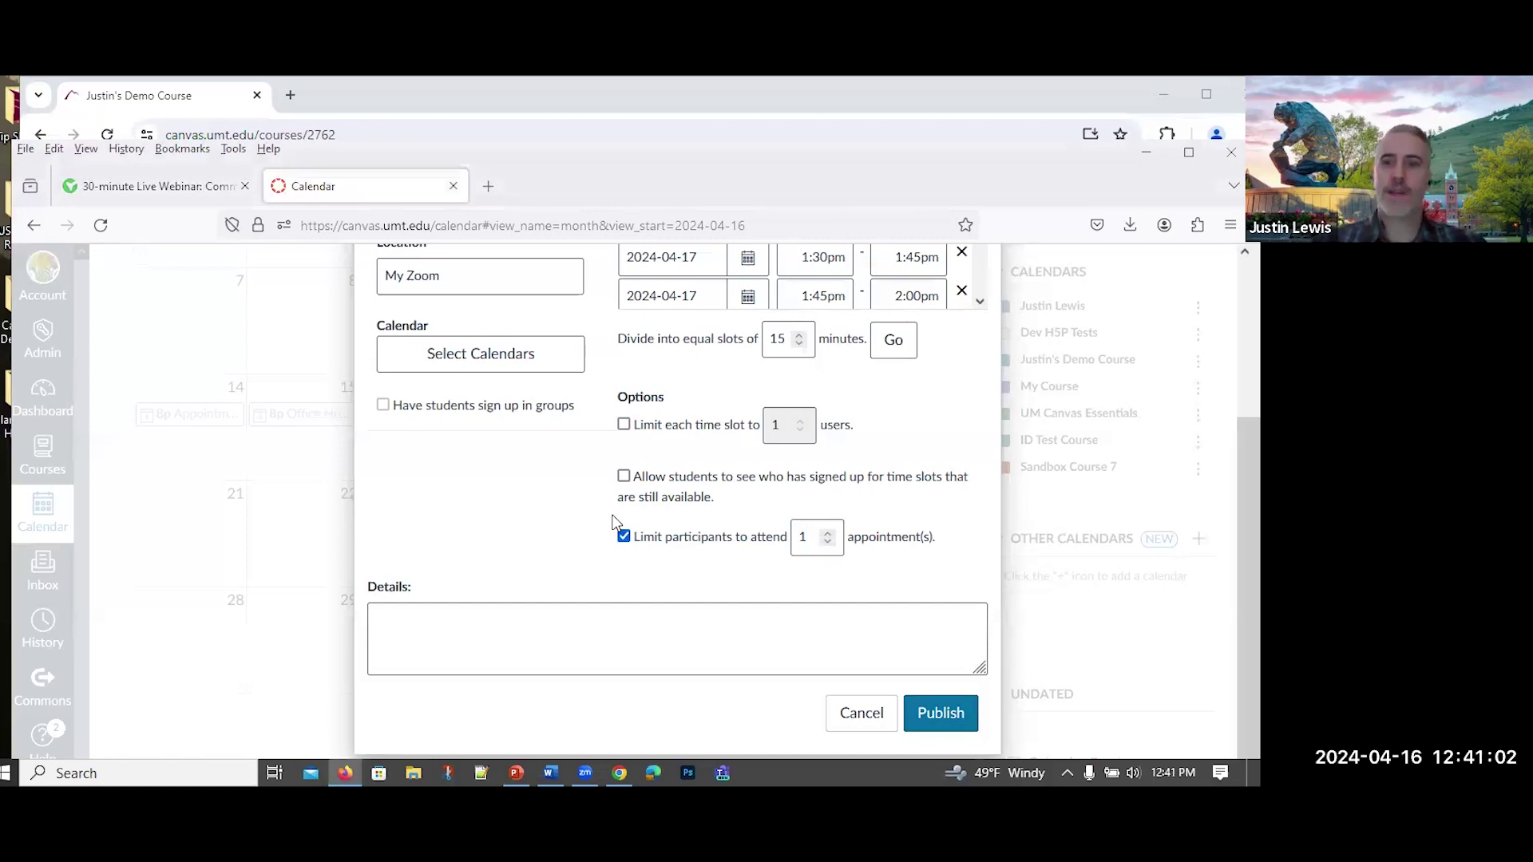
pyautogui.click(939, 713)
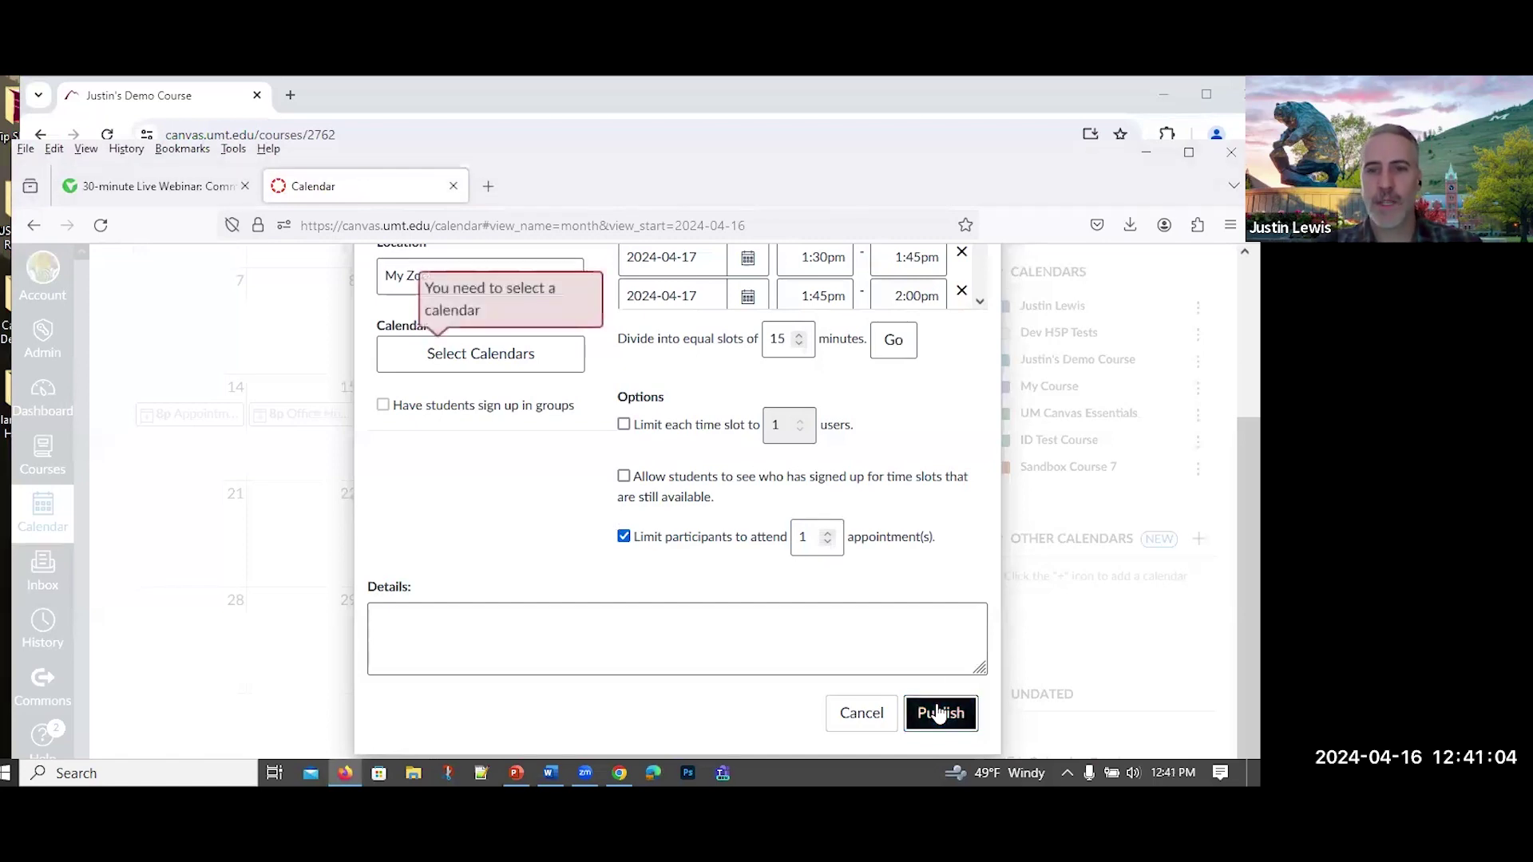
pyautogui.click(467, 351)
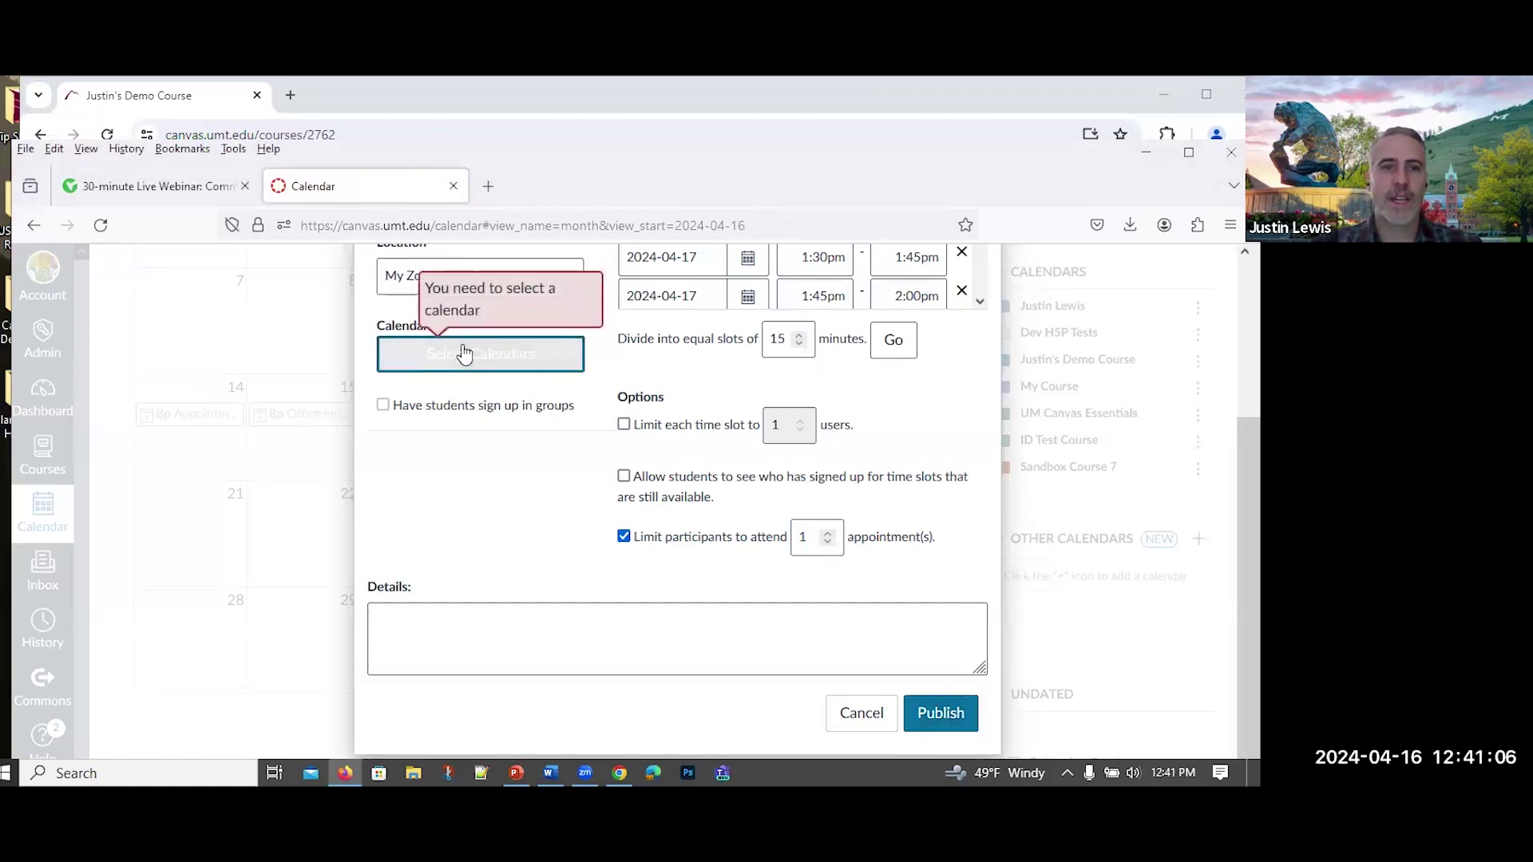
pyautogui.rightClick(468, 555)
pyautogui.click(399, 387)
pyautogui.click(399, 387)
pyautogui.click(555, 502)
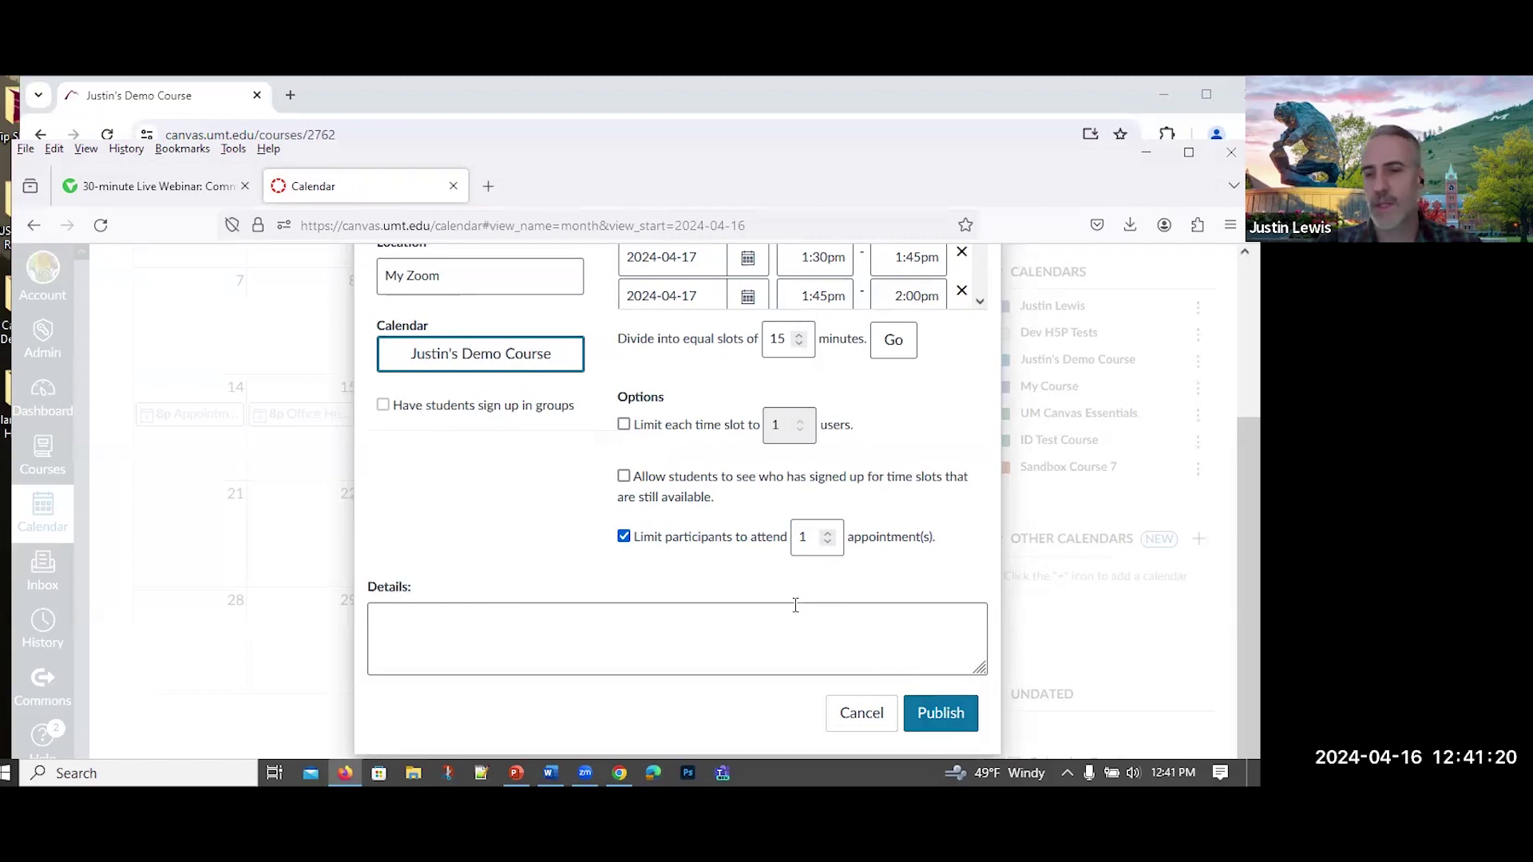
pyautogui.click(924, 702)
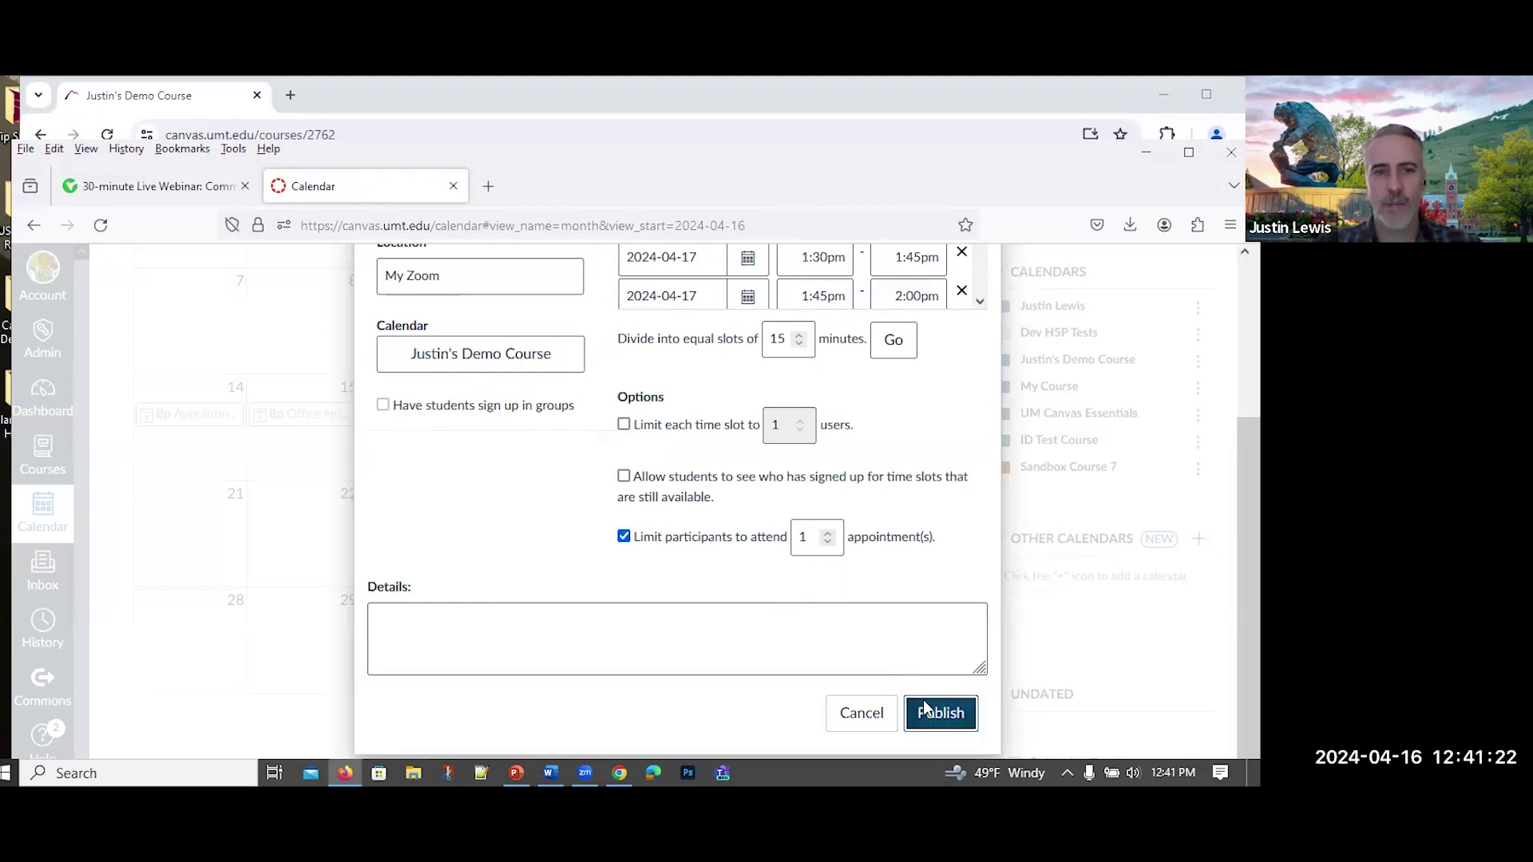
# Start a new assignment from the calendar and title it Test Assignment
pyautogui.scroll(-3, 469, 476)
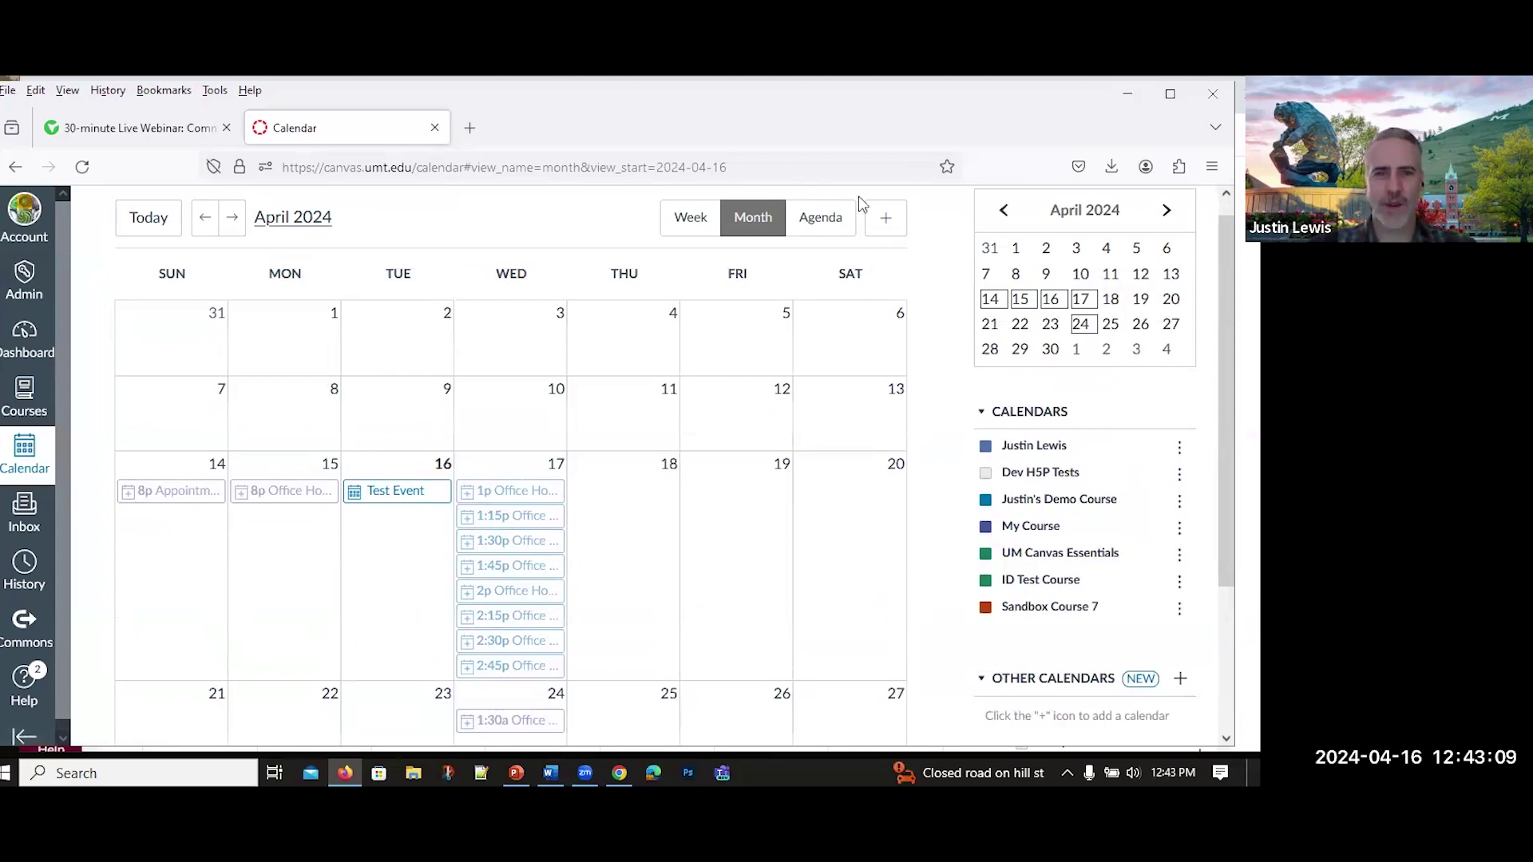
pyautogui.click(884, 224)
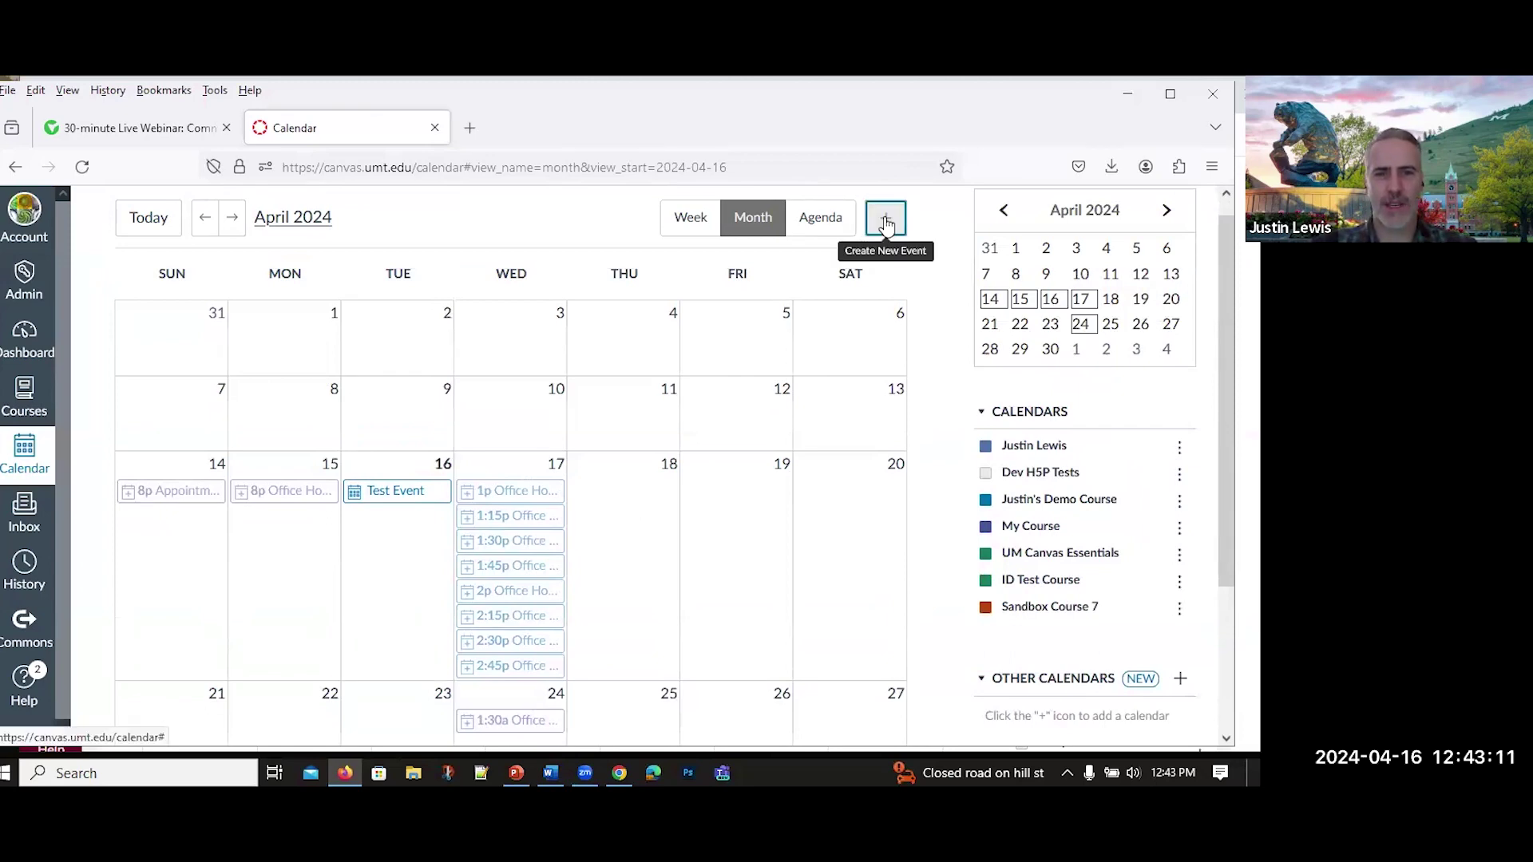
pyautogui.click(439, 242)
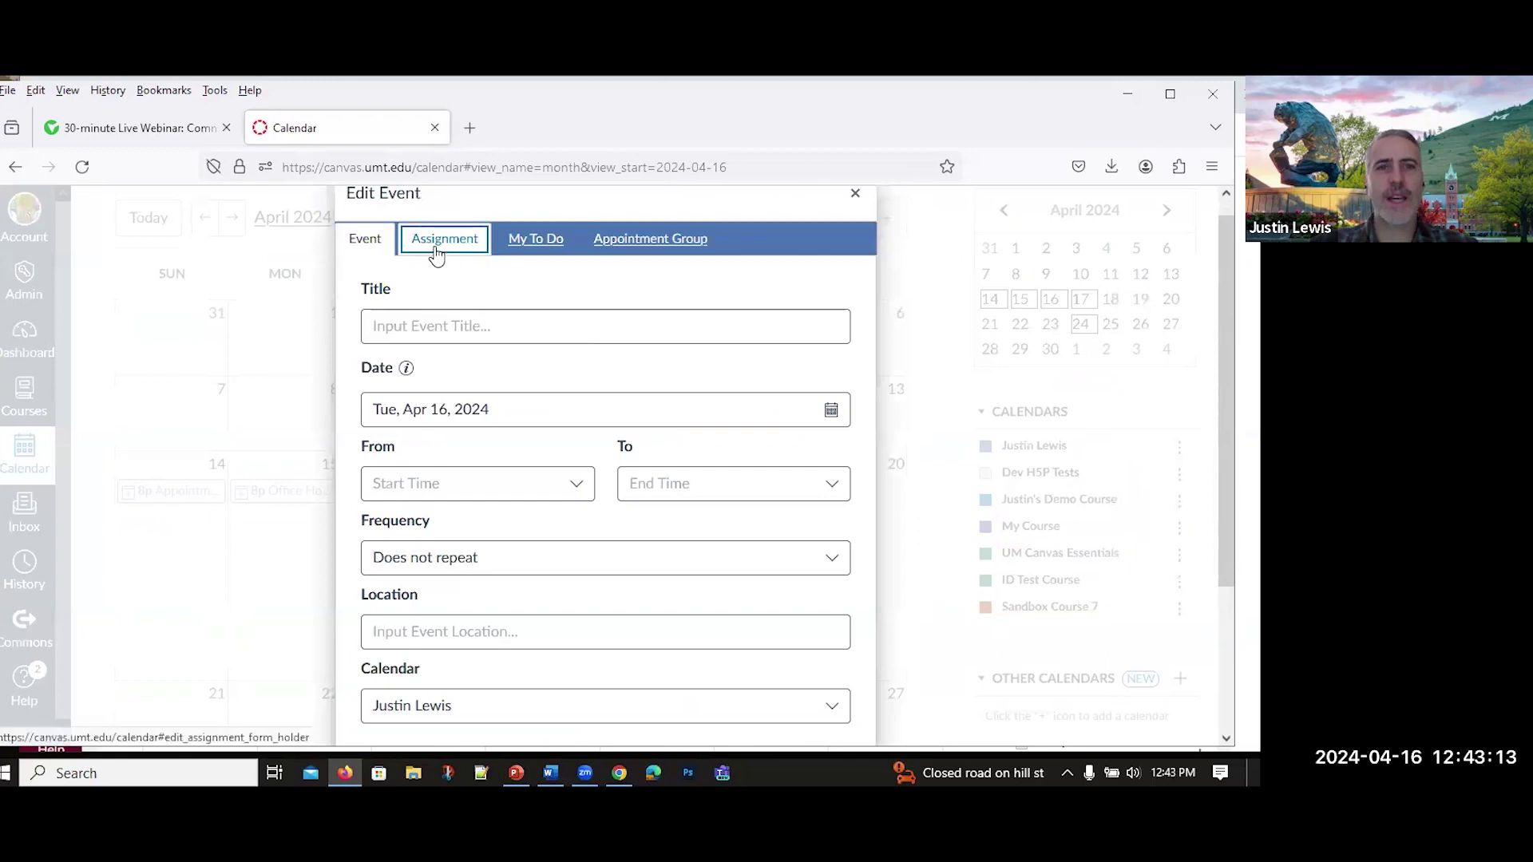
pyautogui.write('Test Assignment')
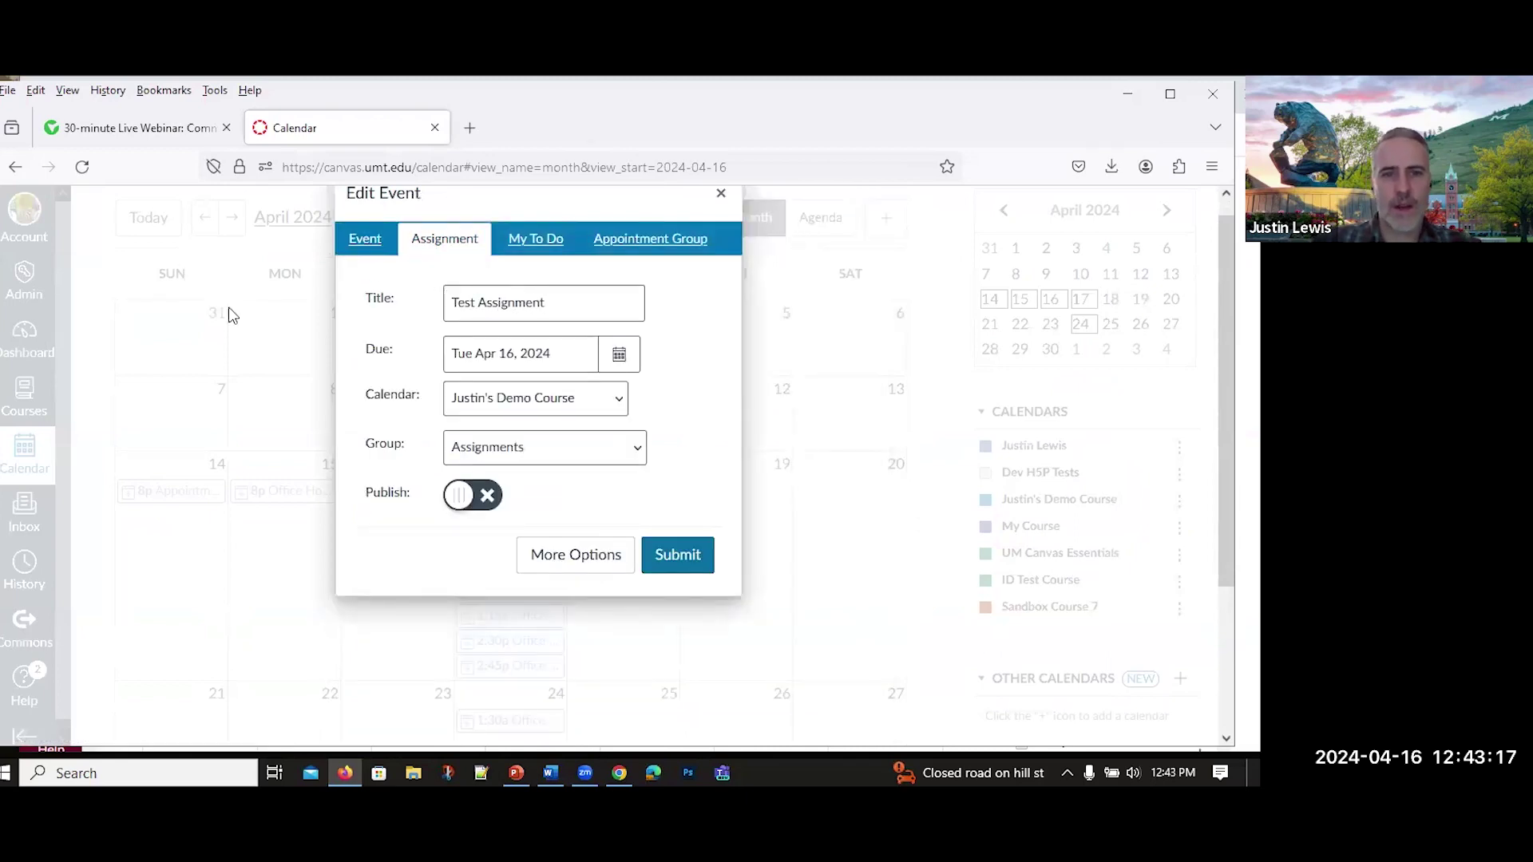
# Set the assignment's due date to Apr 18, 2024 and set it to be published
pyautogui.click(619, 354)
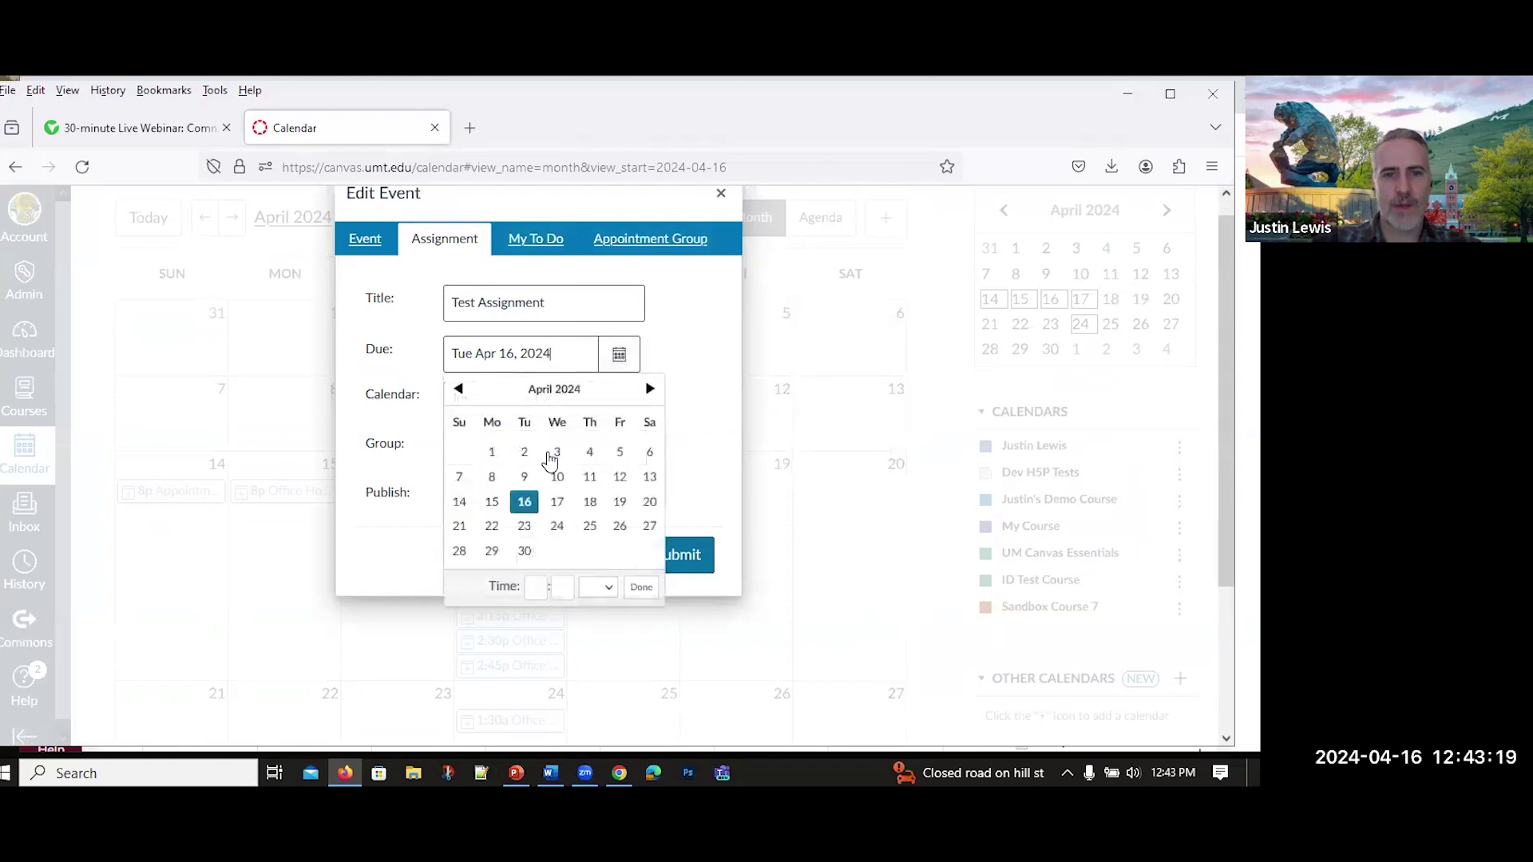
pyautogui.click(590, 501)
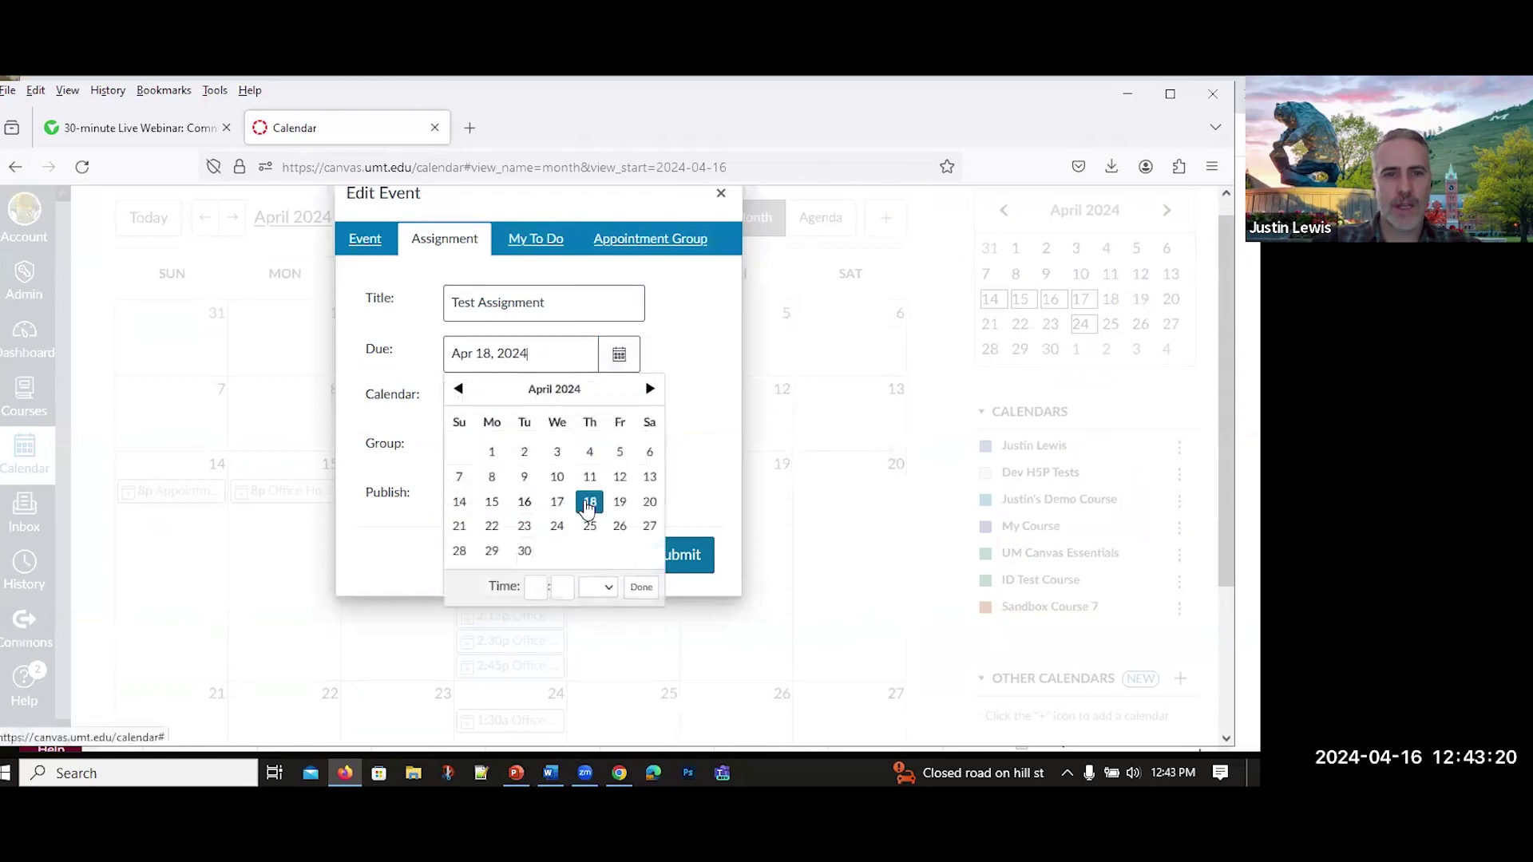
pyautogui.click(706, 420)
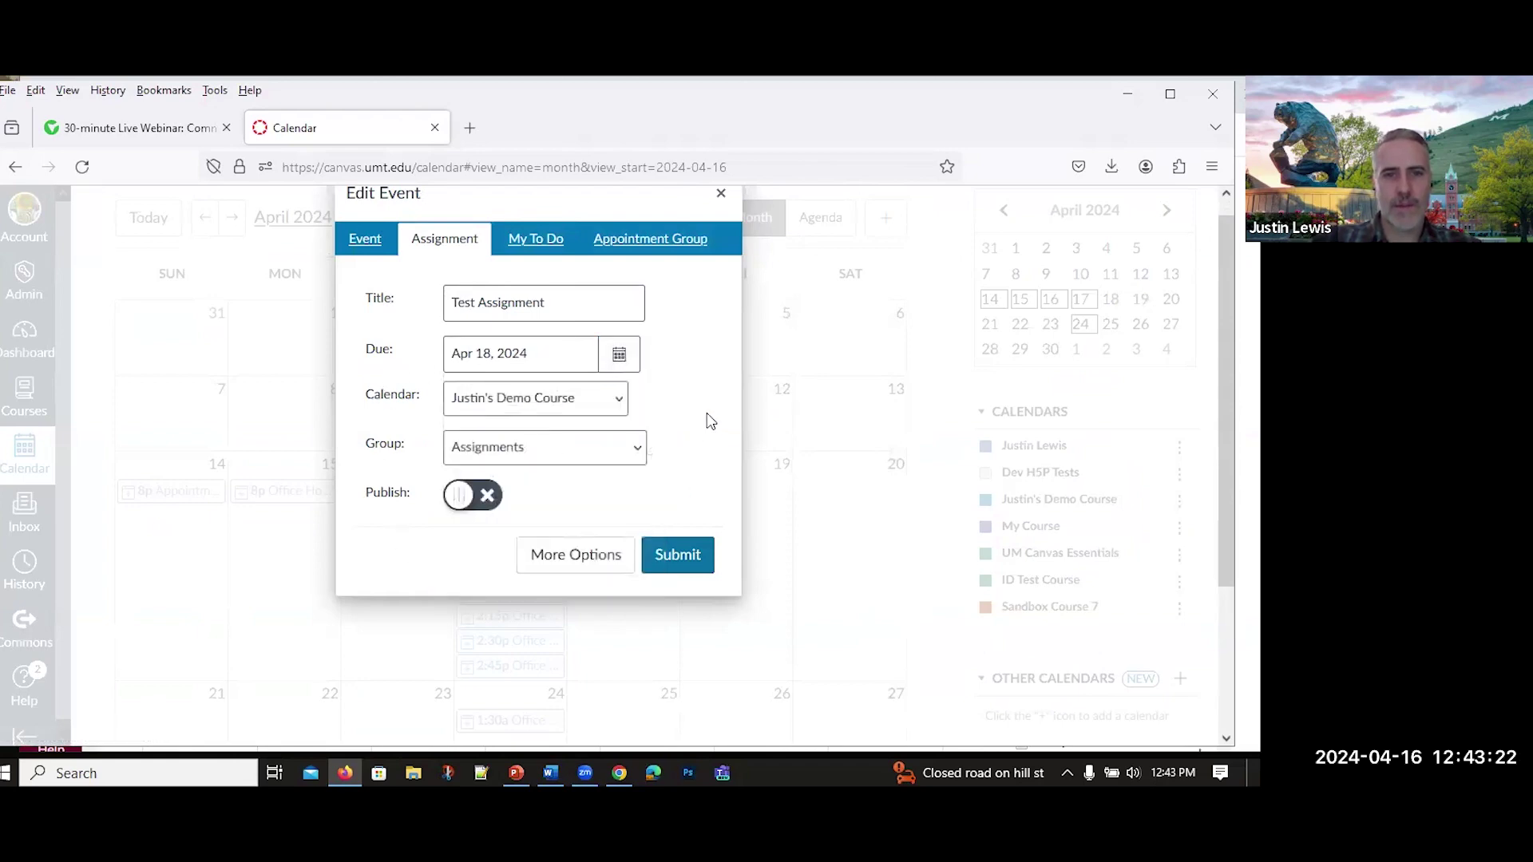
pyautogui.click(492, 498)
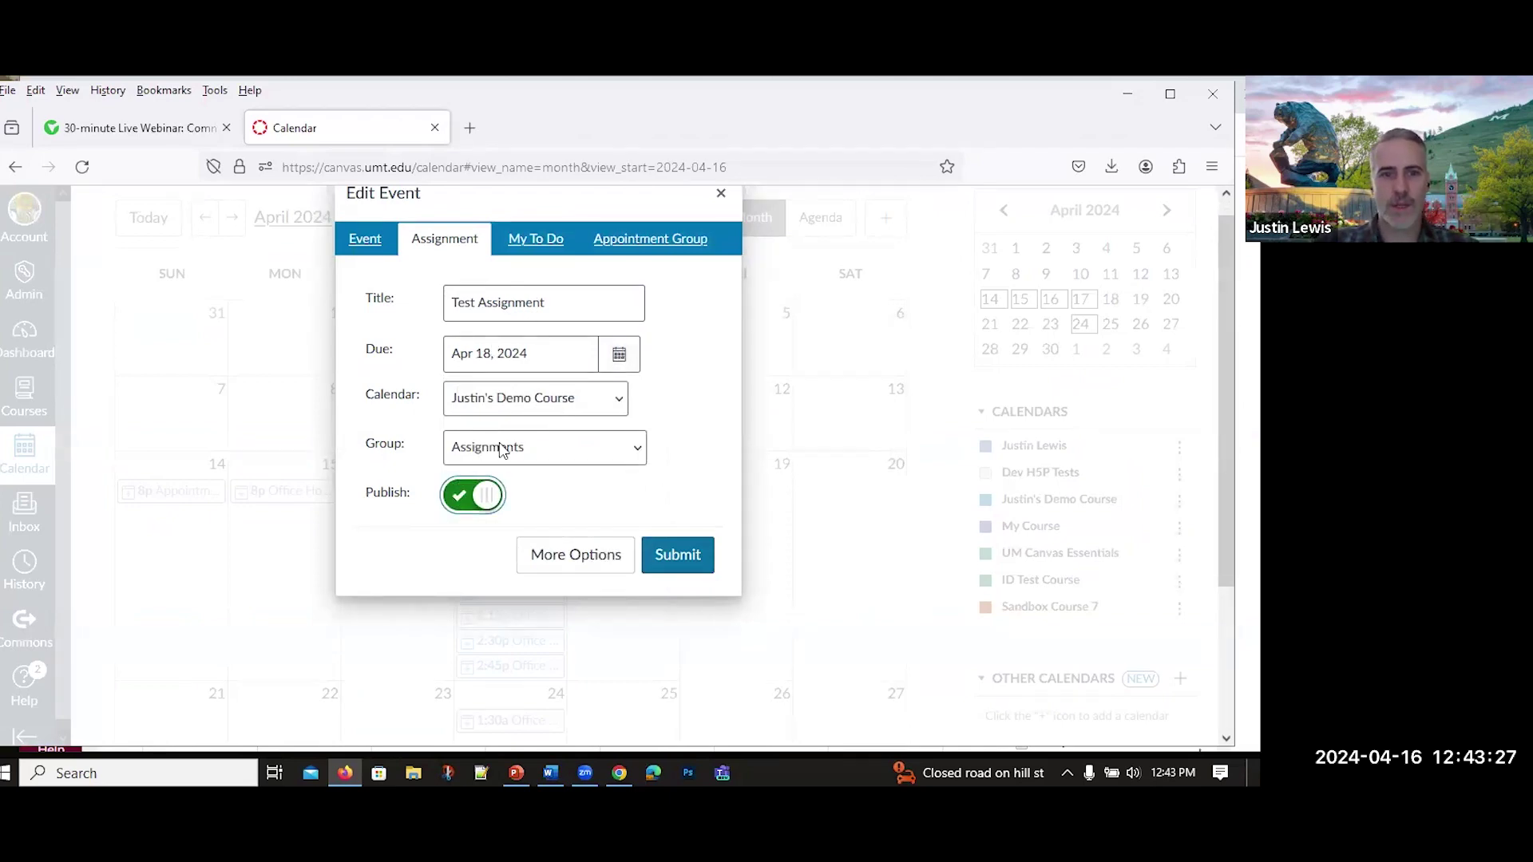
# Open the assignment's full editing page and enter Test Assignment Content as its description
pyautogui.click(557, 559)
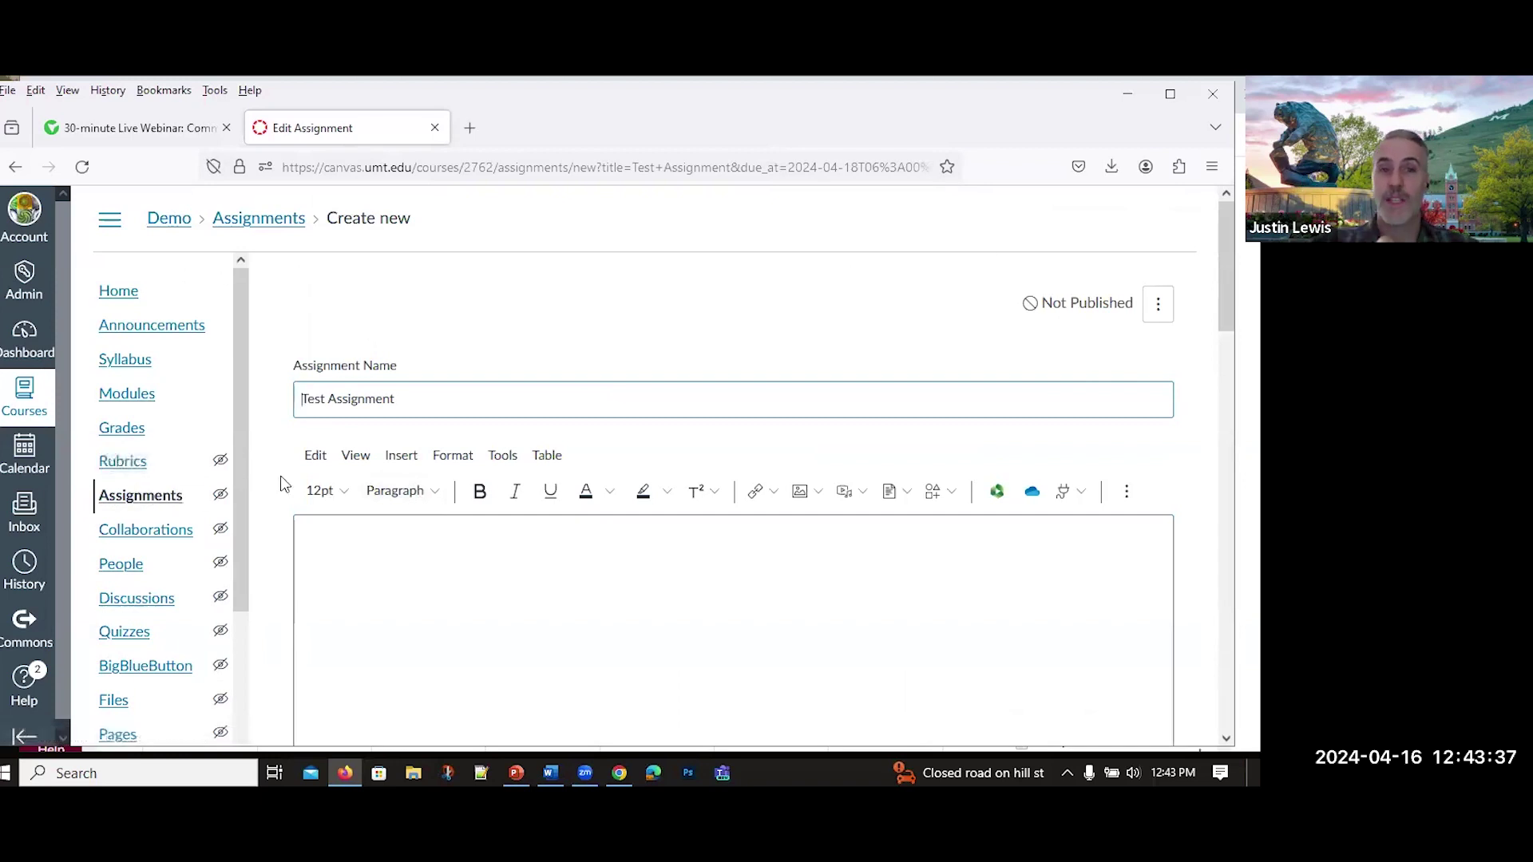
pyautogui.scroll(-3, 281, 484)
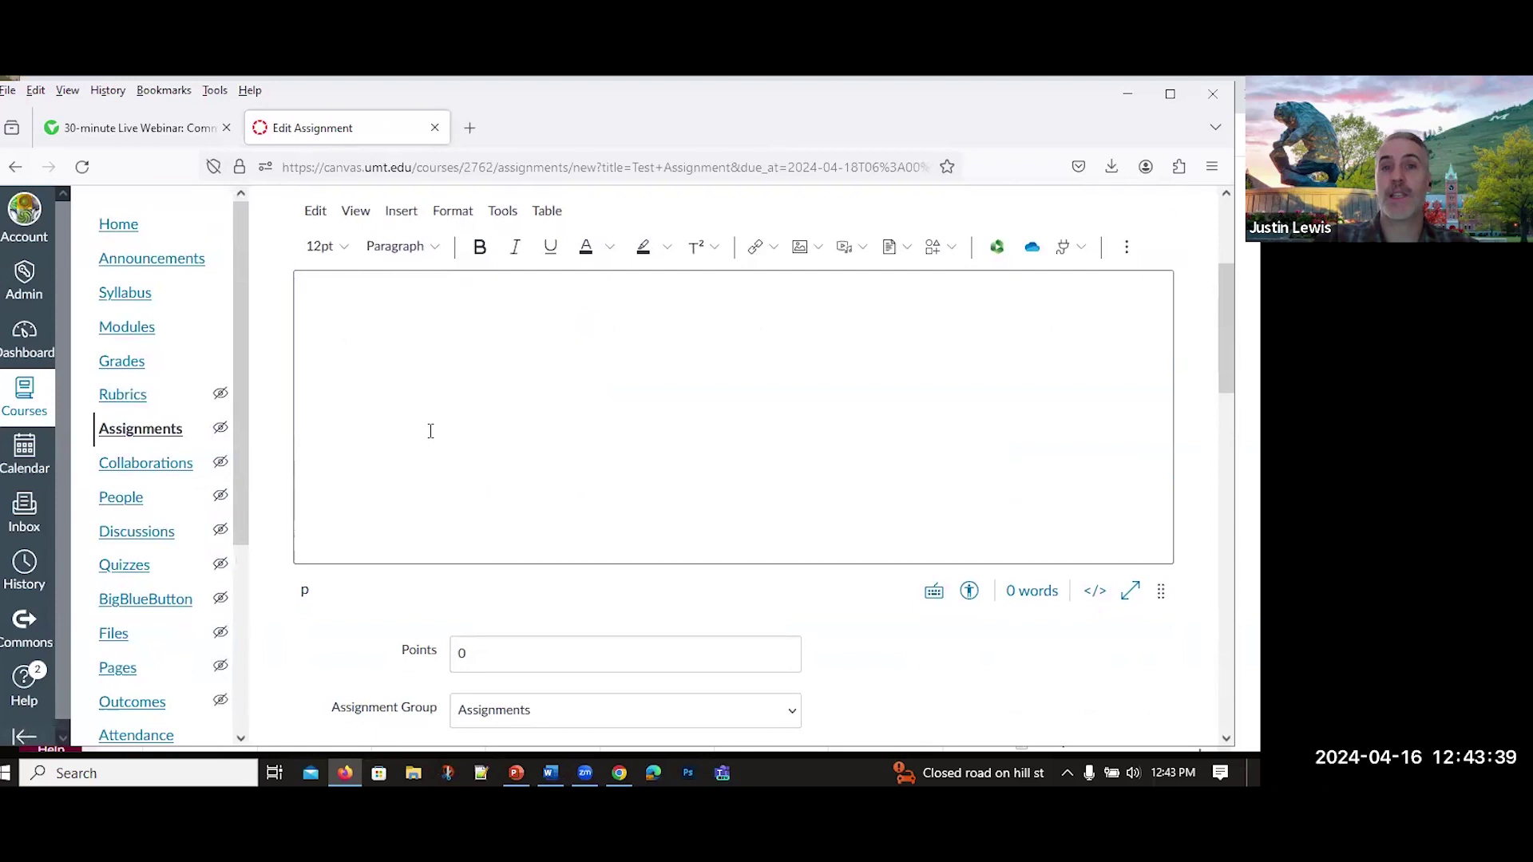
pyautogui.scroll(1, 447, 408)
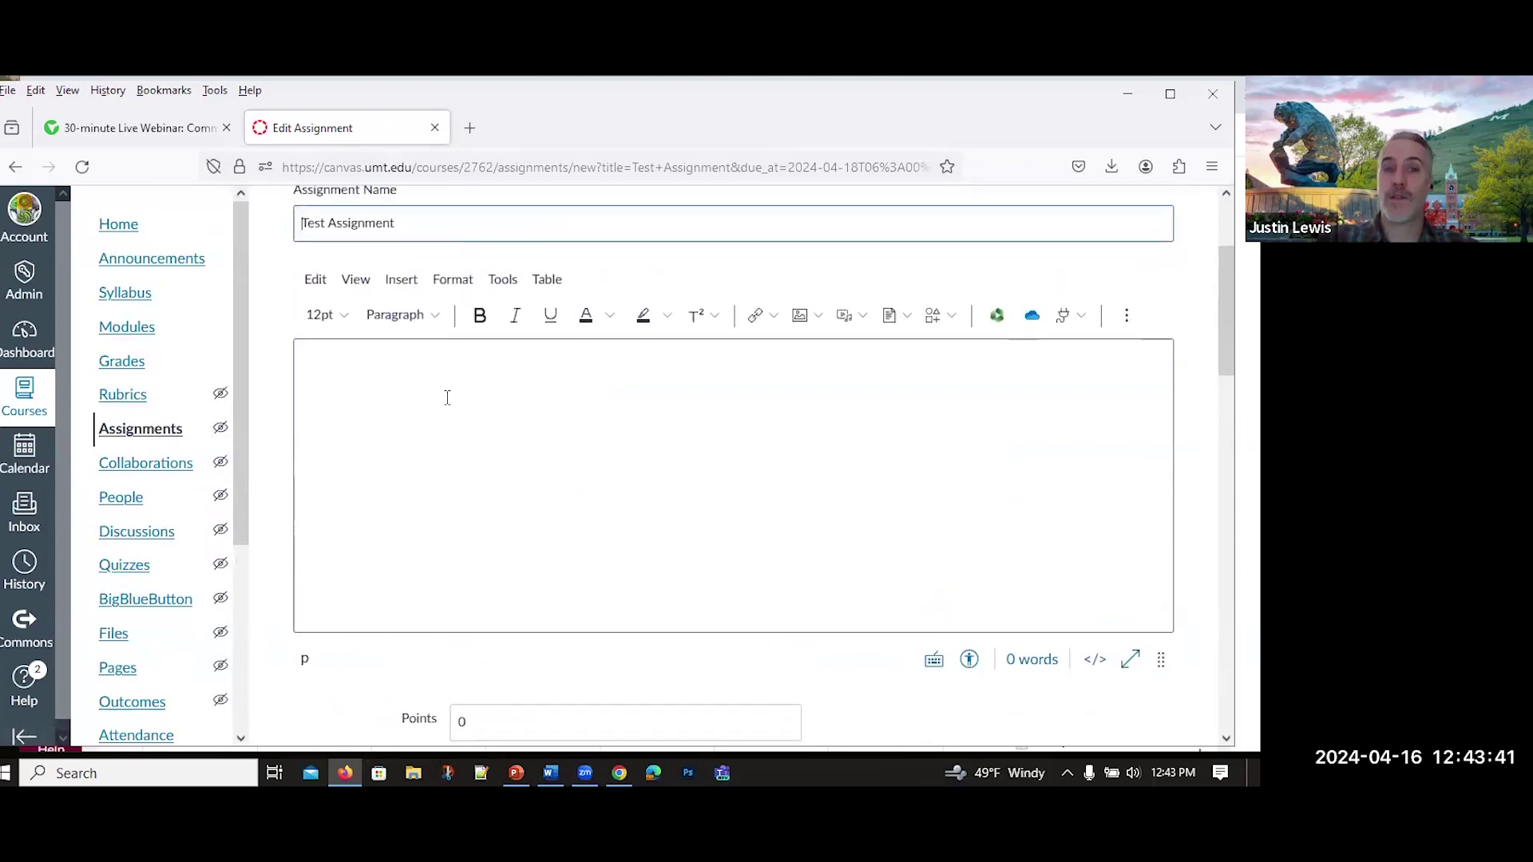
pyautogui.click(447, 418)
pyautogui.write('Test Assignment Content')
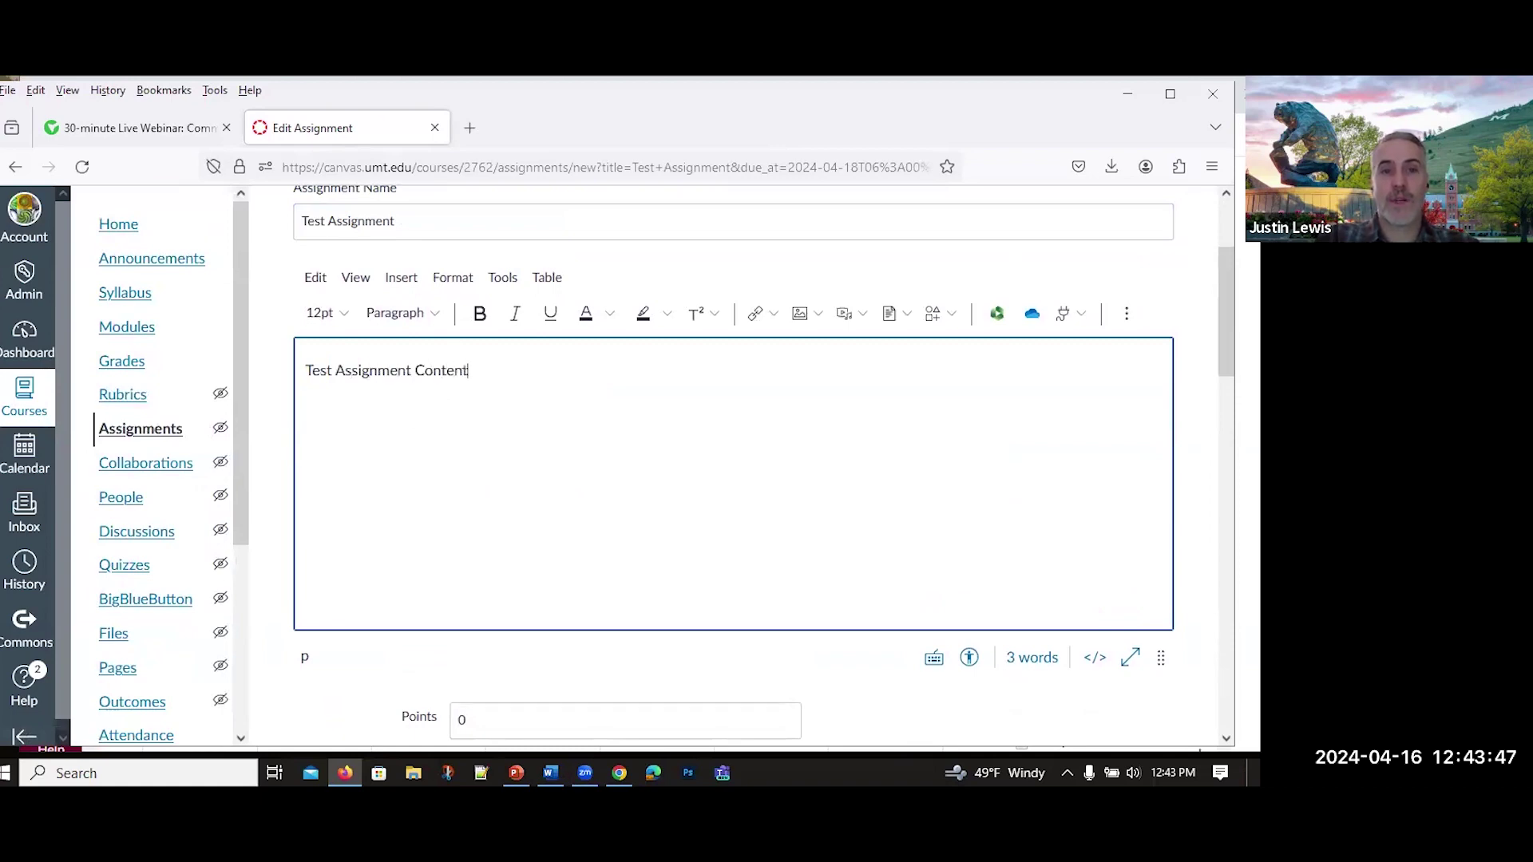
# Save and publish the Test Assignment, keeping its submission and assign-to settings as they are
pyautogui.scroll(-9, 447, 452)
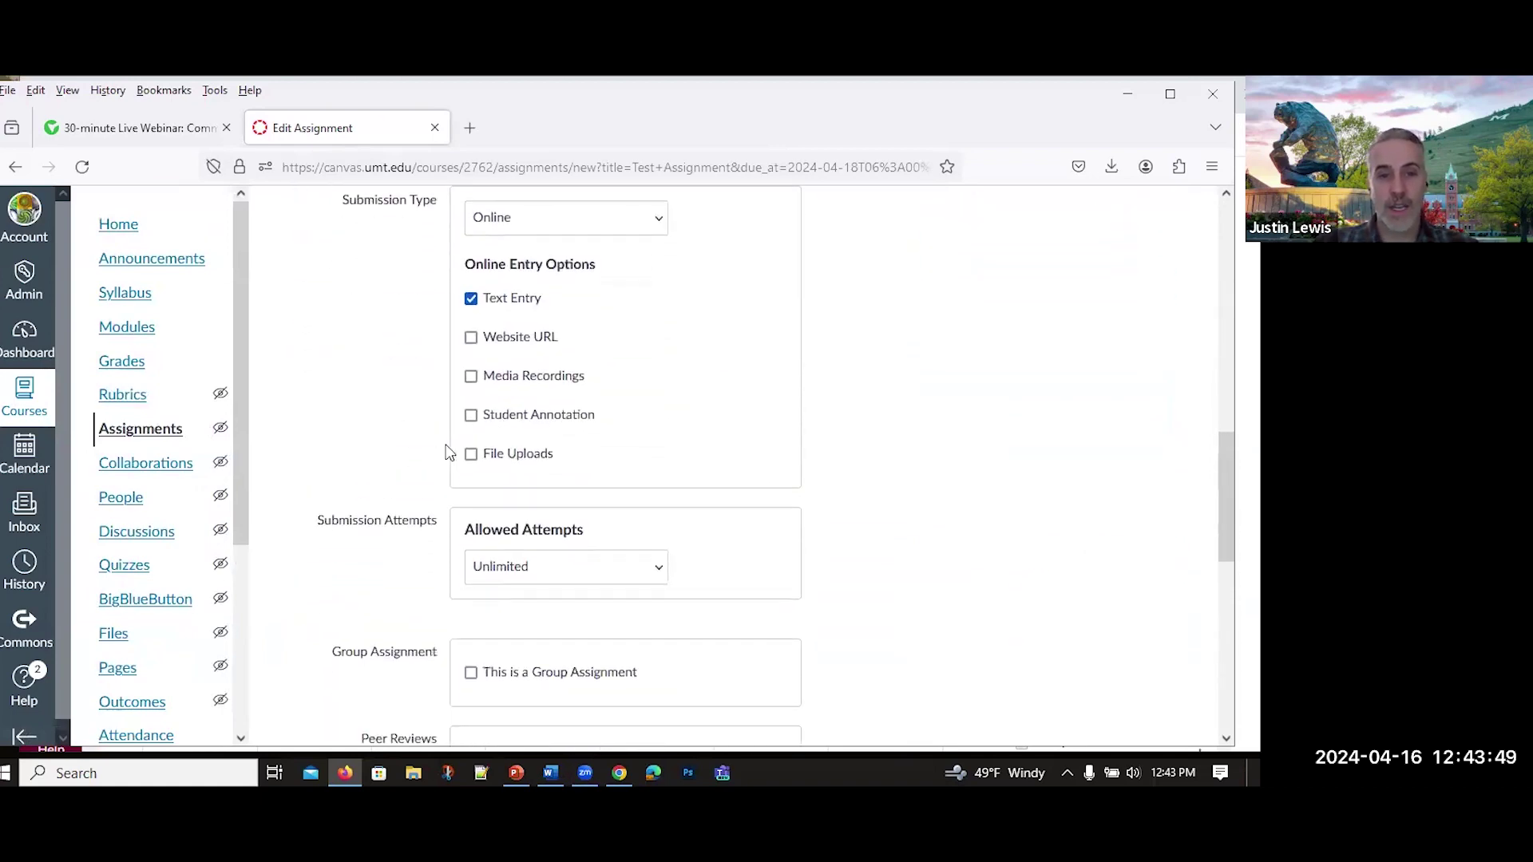
pyautogui.scroll(-8, 447, 452)
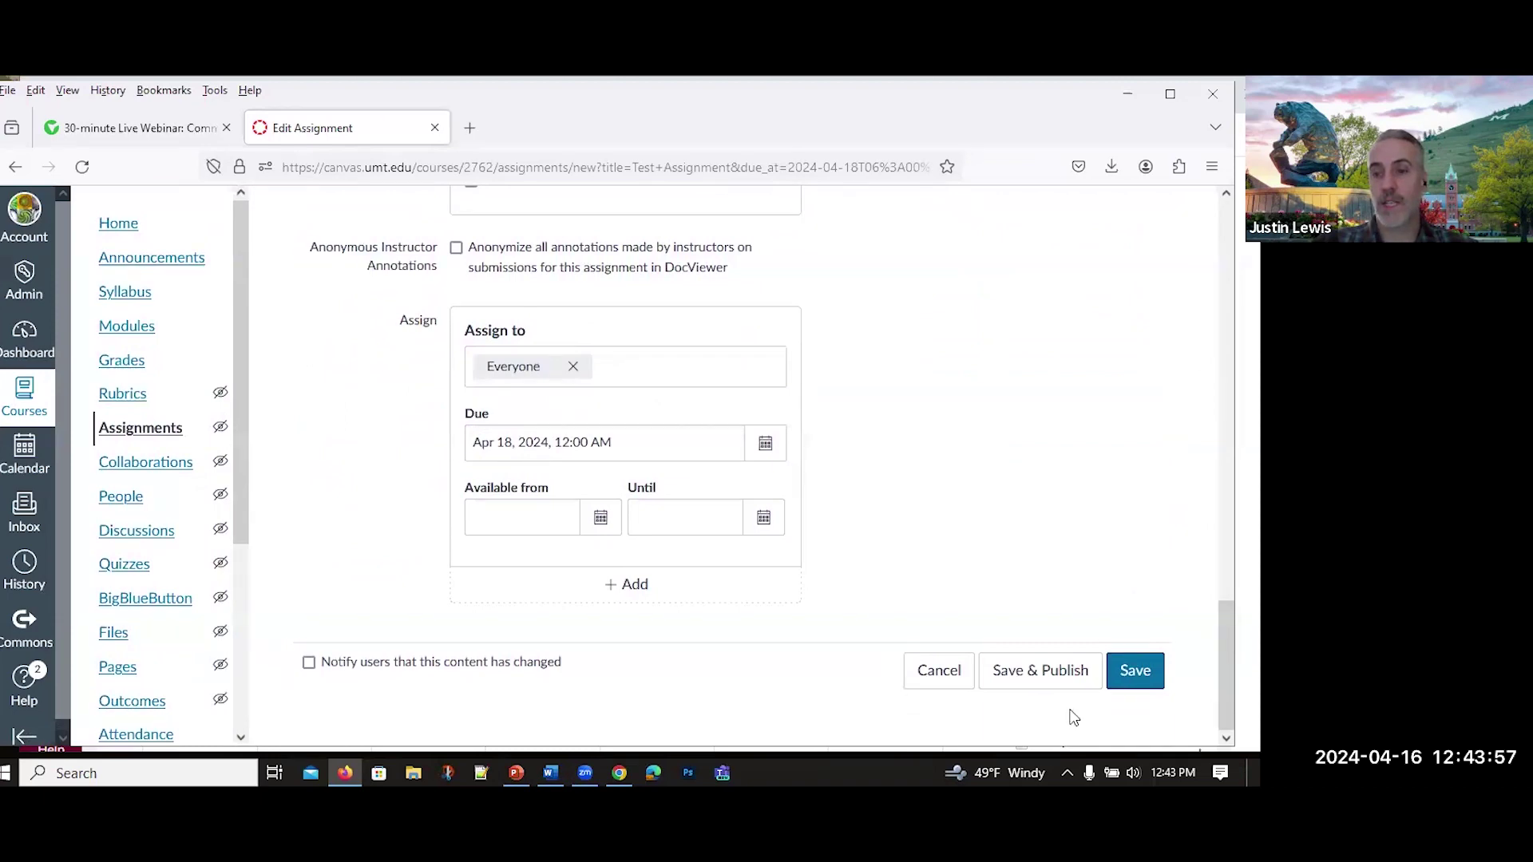
pyautogui.click(1032, 668)
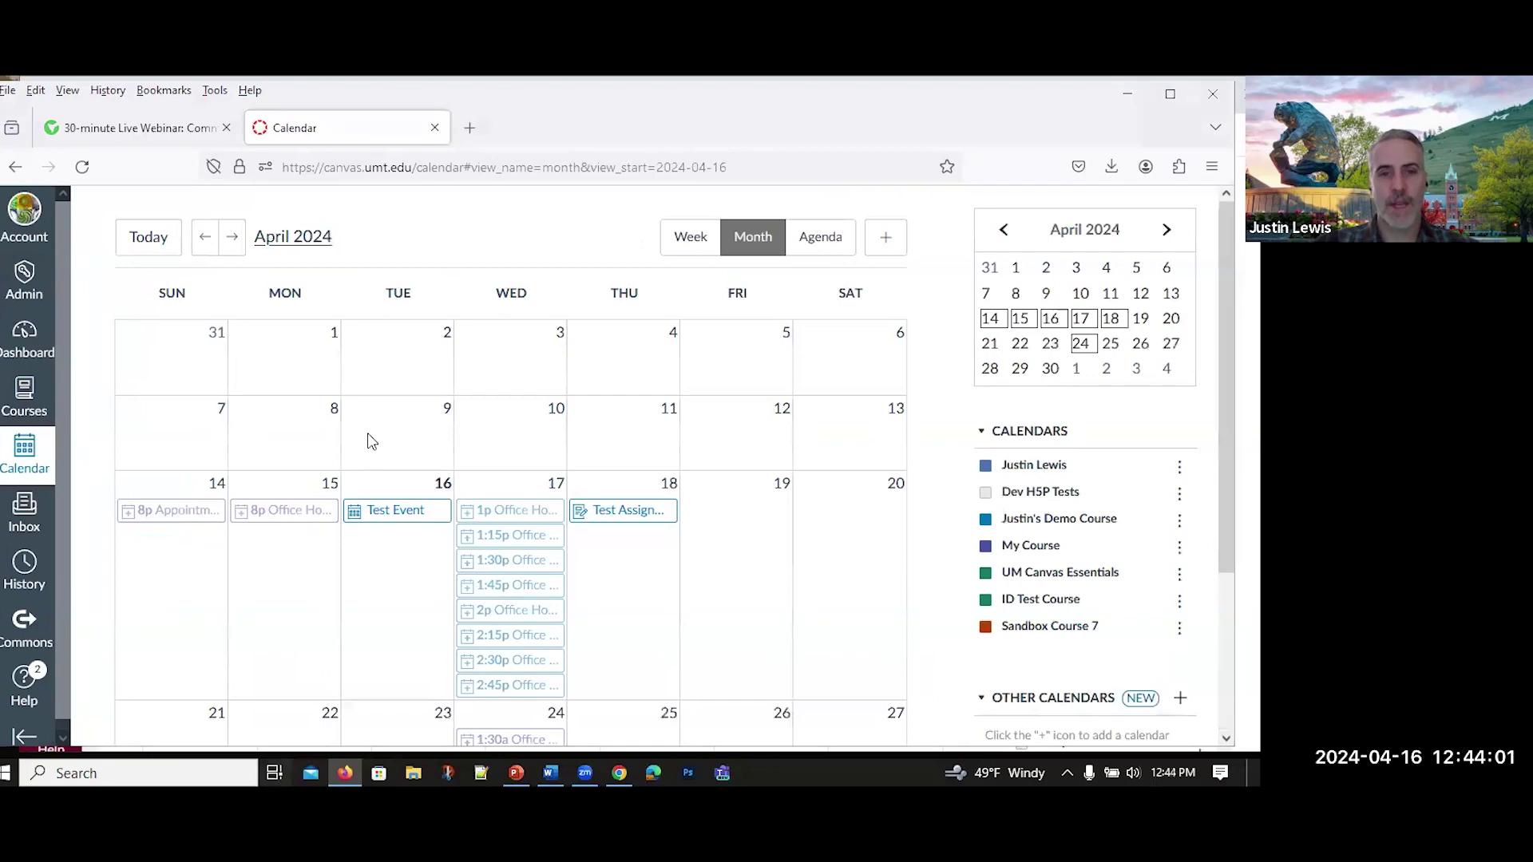
# Switch to Chrome to check the Test Assignment's details on the test user's calendar, and return to Firefox
pyautogui.press('super+Tab')
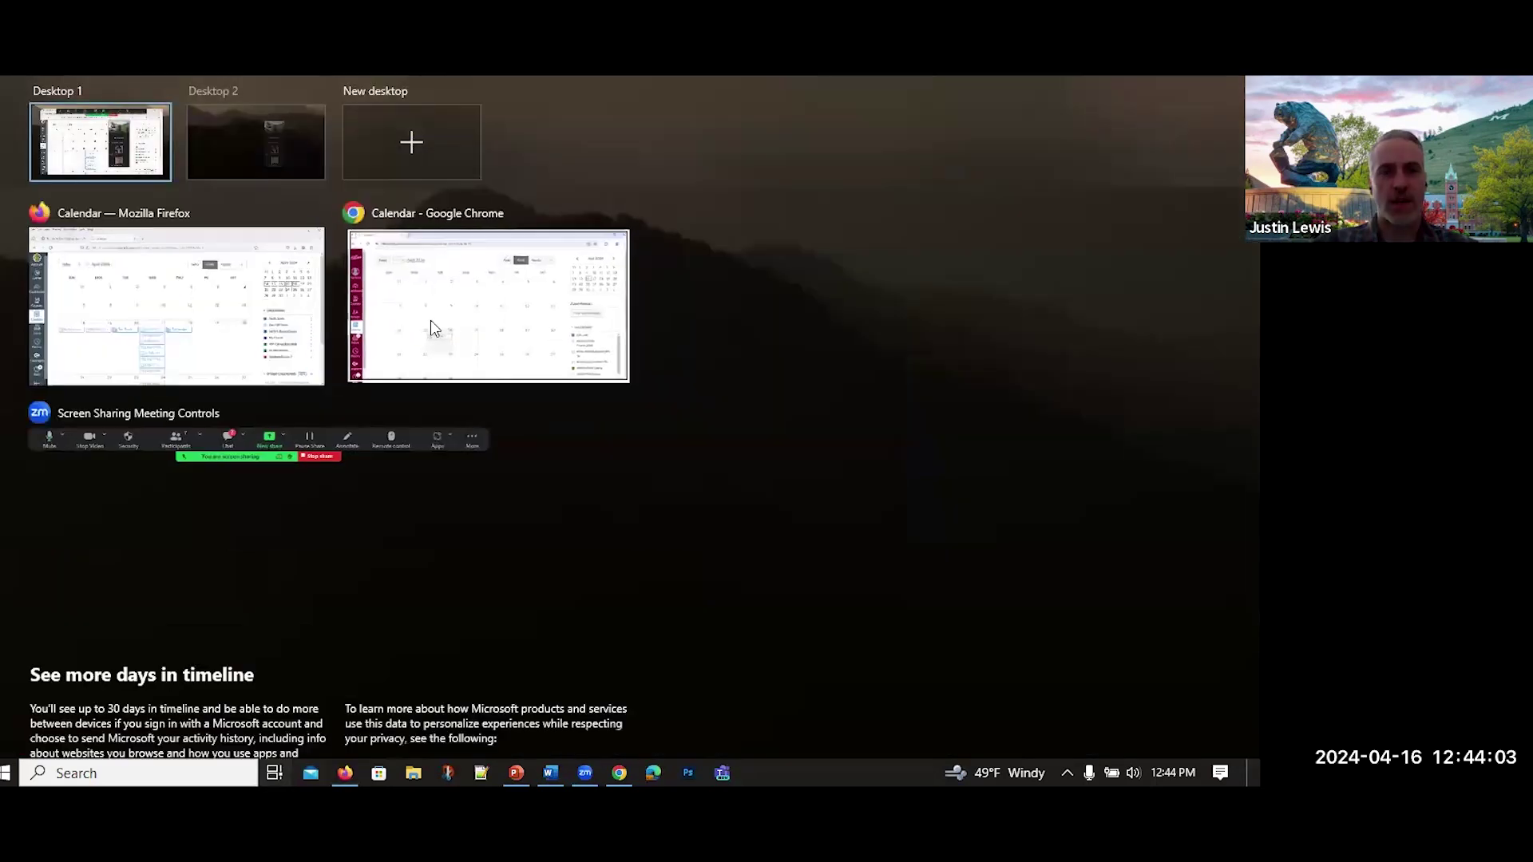
pyautogui.click(428, 327)
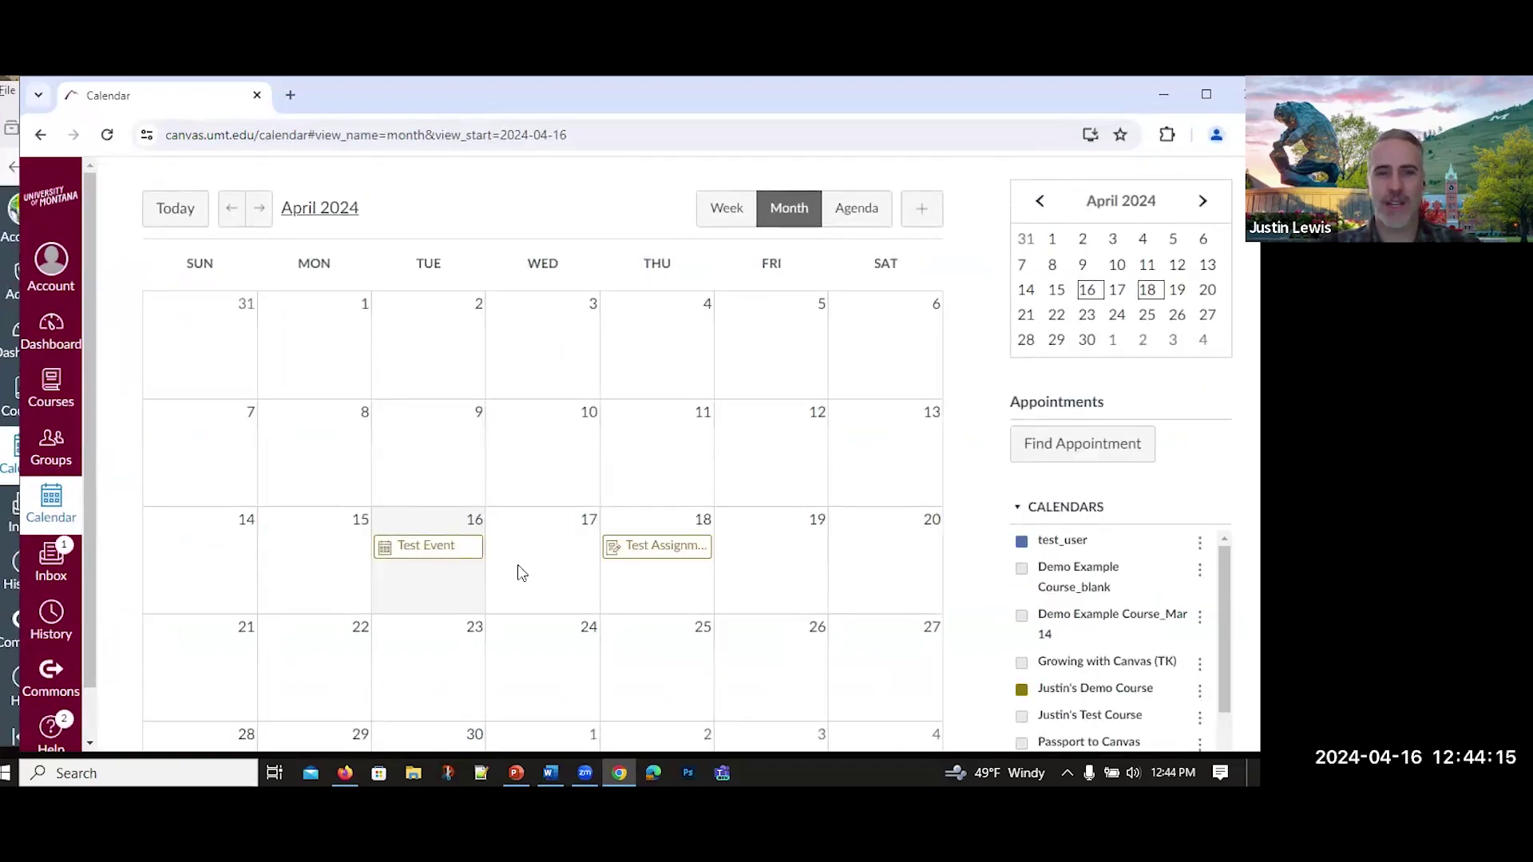
pyautogui.click(662, 549)
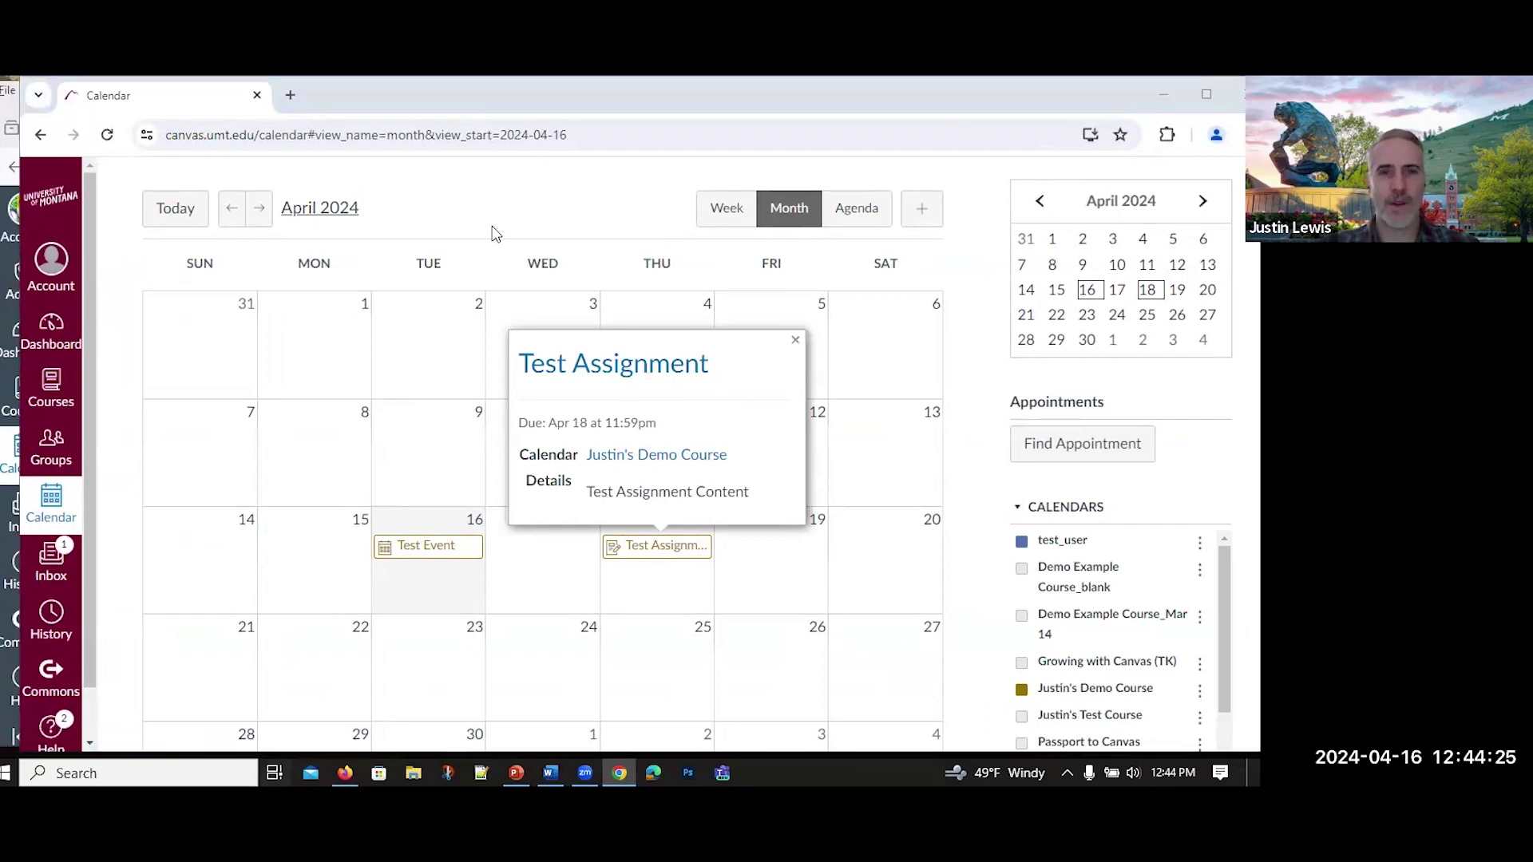
pyautogui.press('super+Tab')
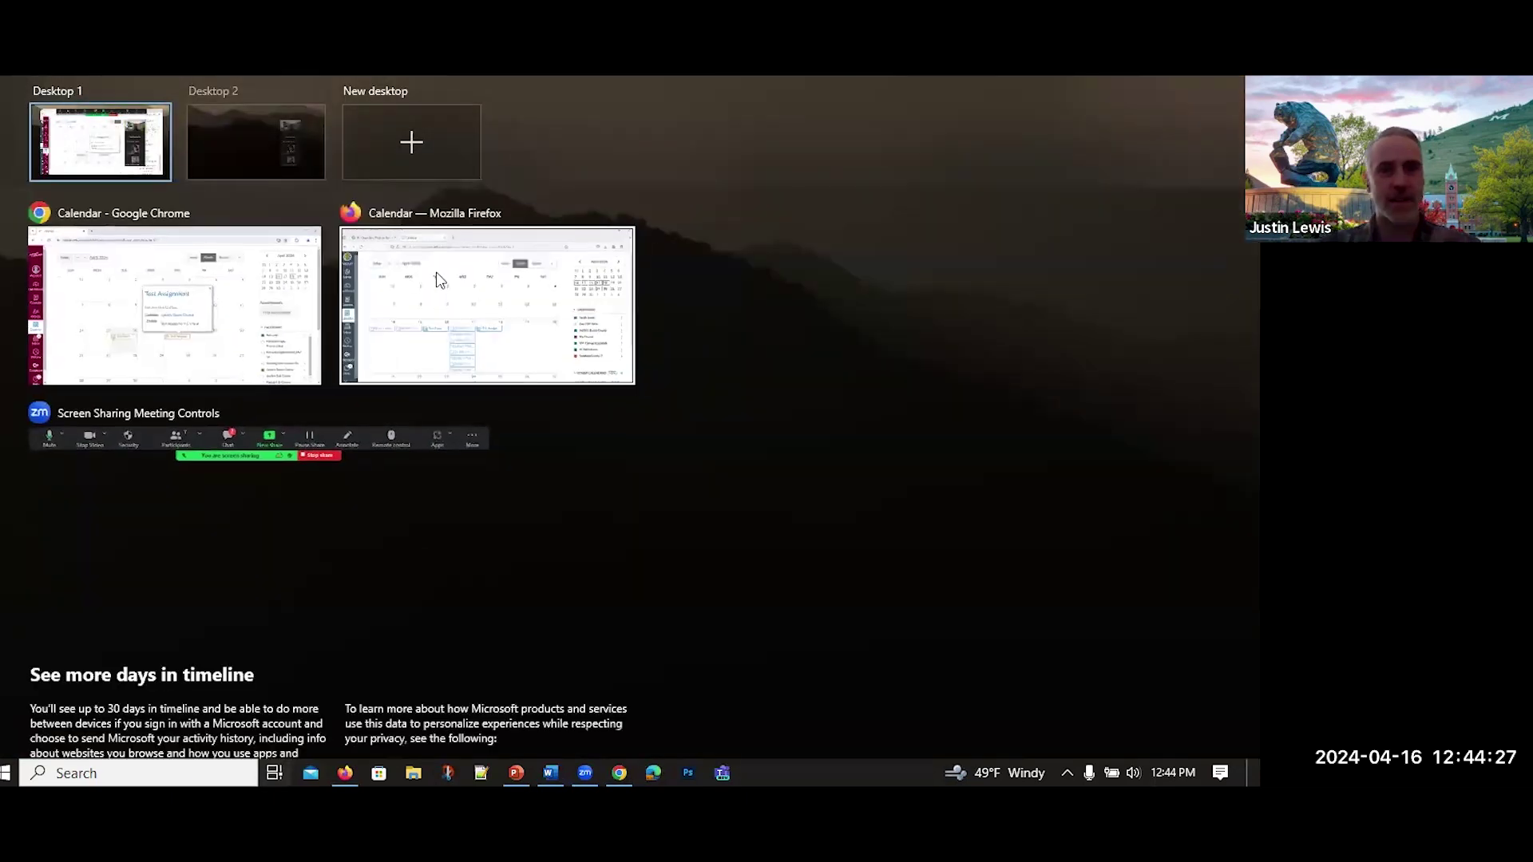
pyautogui.click(435, 268)
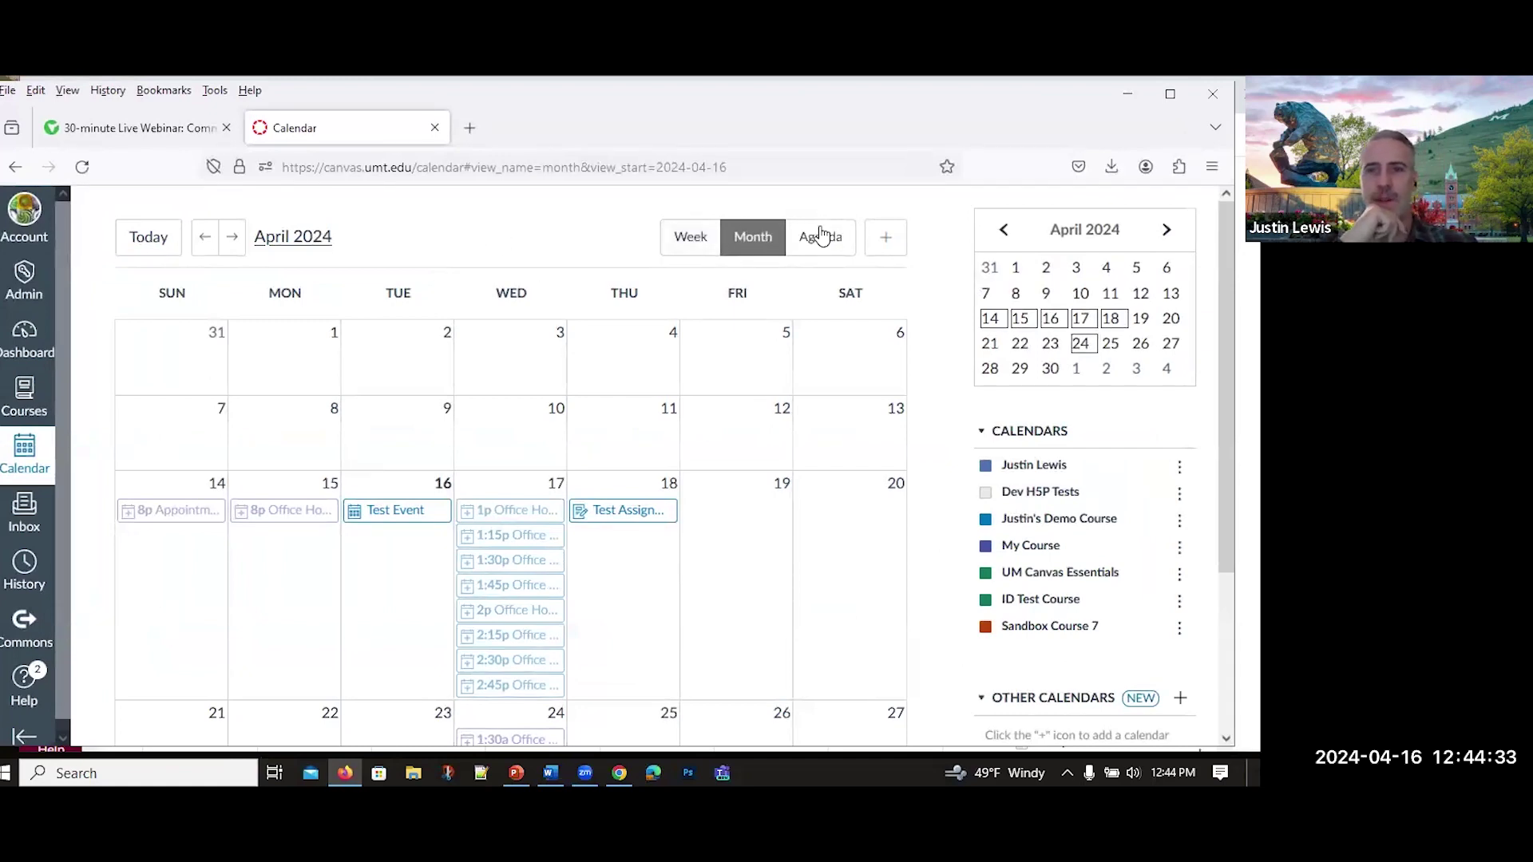
# Look at the item types offered when creating a calendar entry, and close the form without creating anything
pyautogui.click(886, 249)
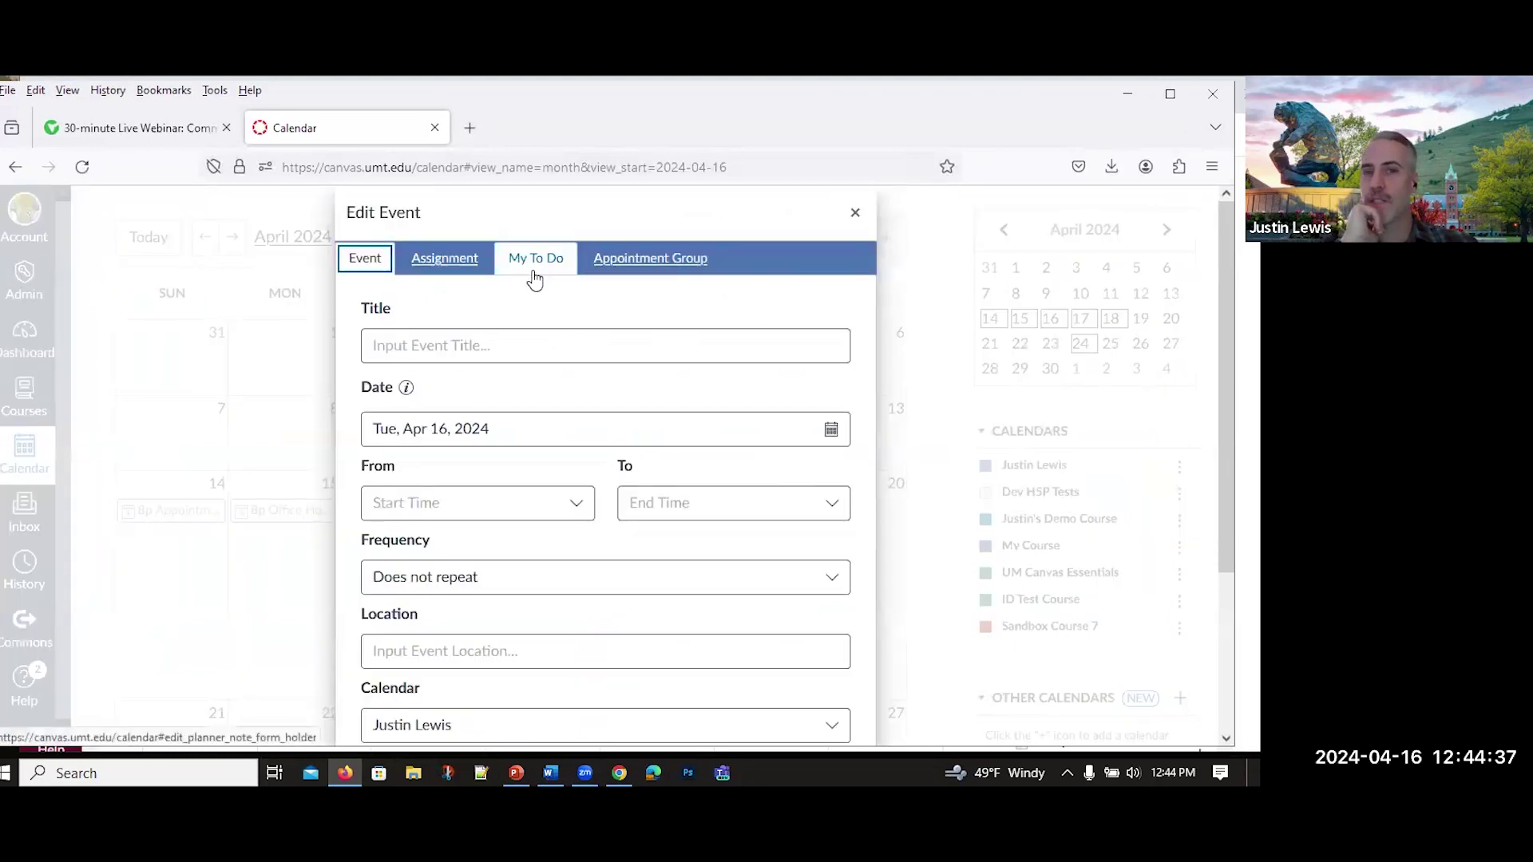
pyautogui.click(855, 213)
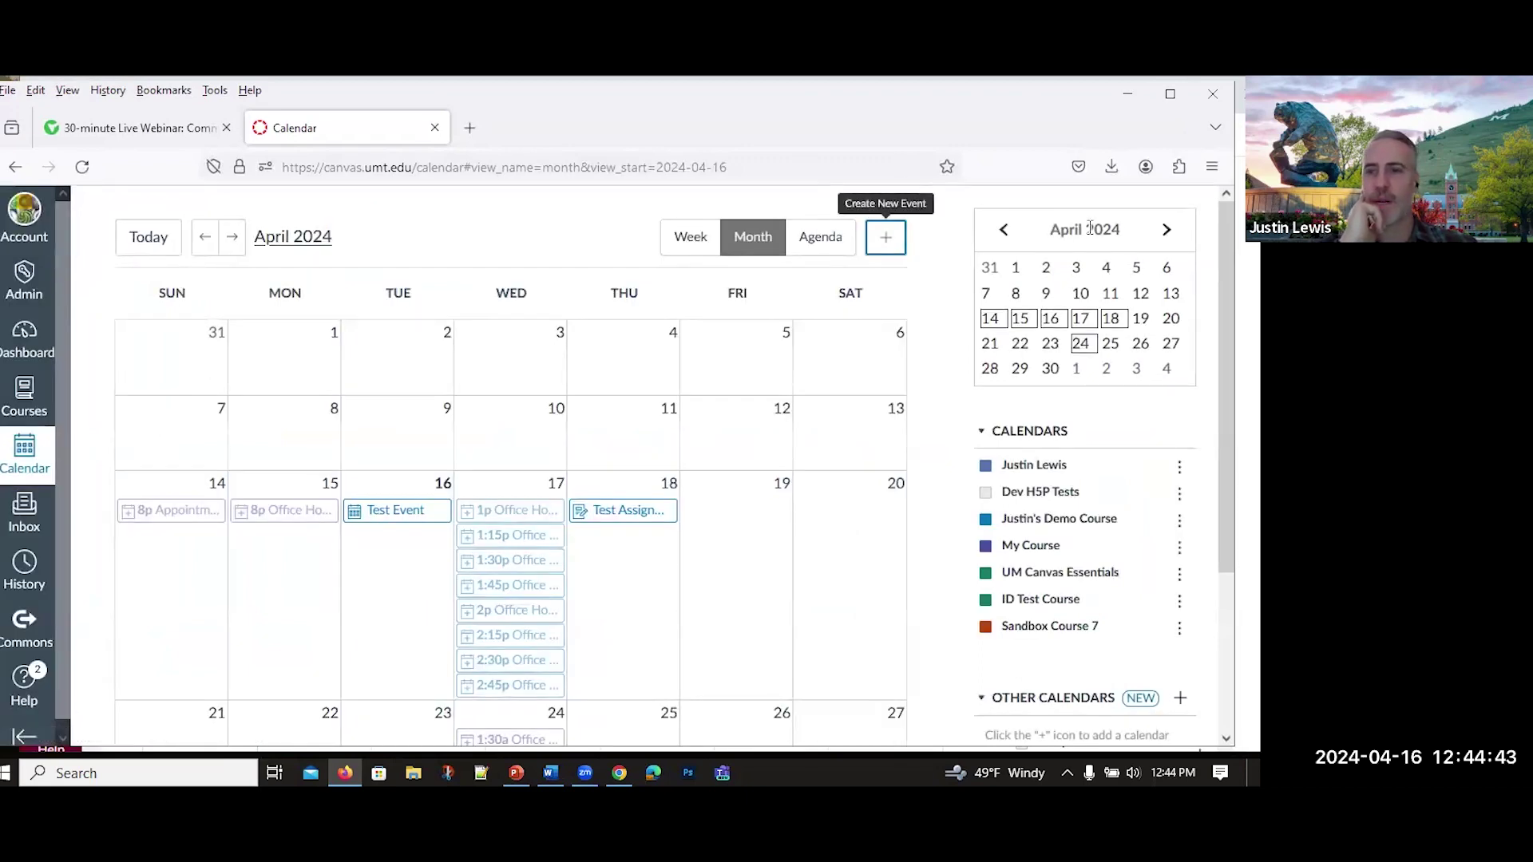
pyautogui.scroll(-2, 1045, 496)
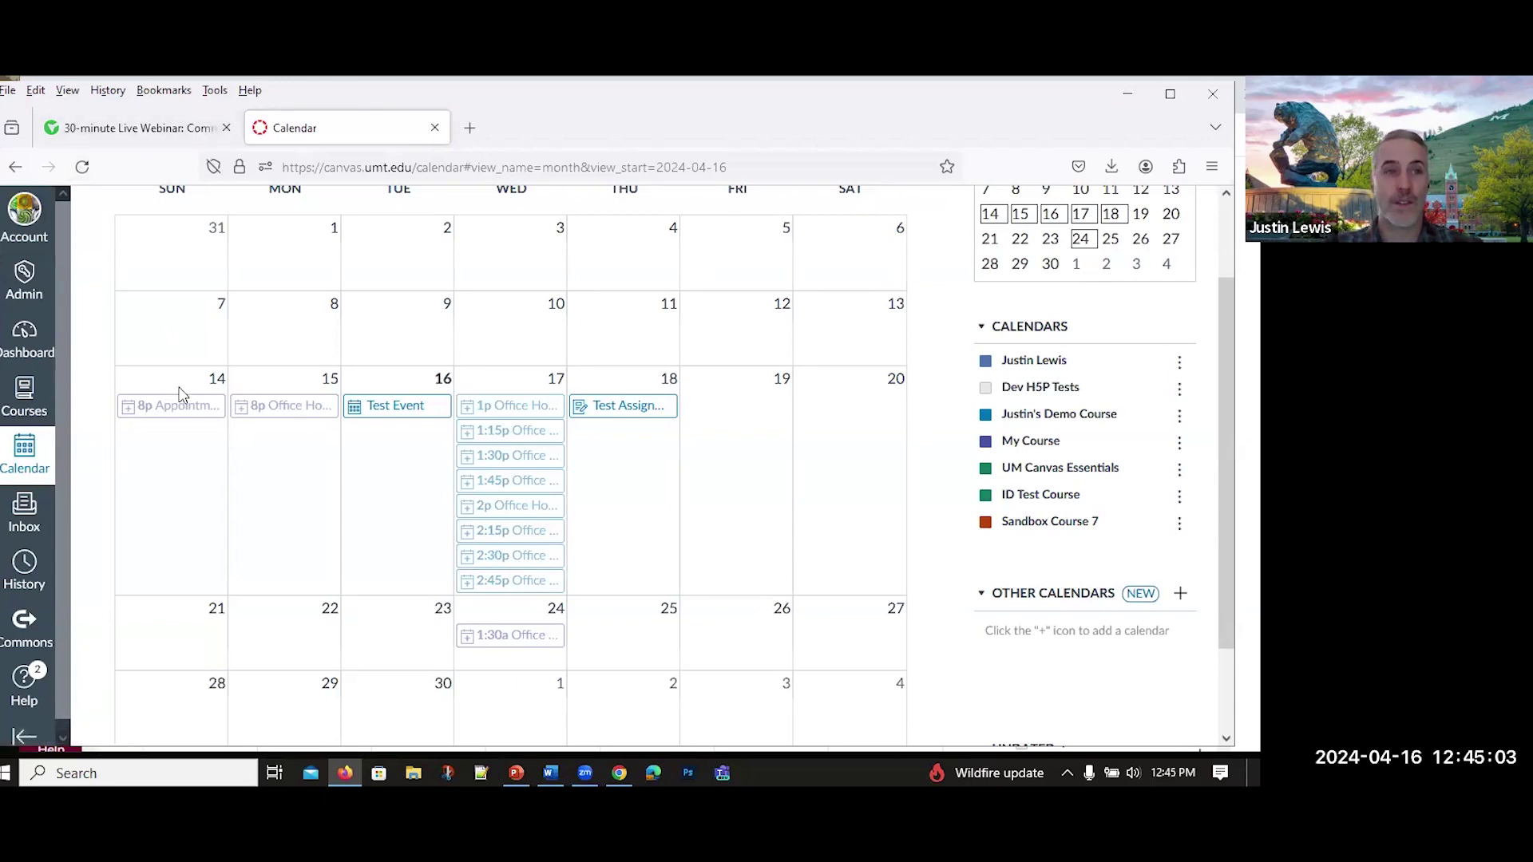
pyautogui.scroll(2, 182, 395)
# Go to the demo course's announcements and start a new announcement titled Hello World!
pyautogui.click(19, 373)
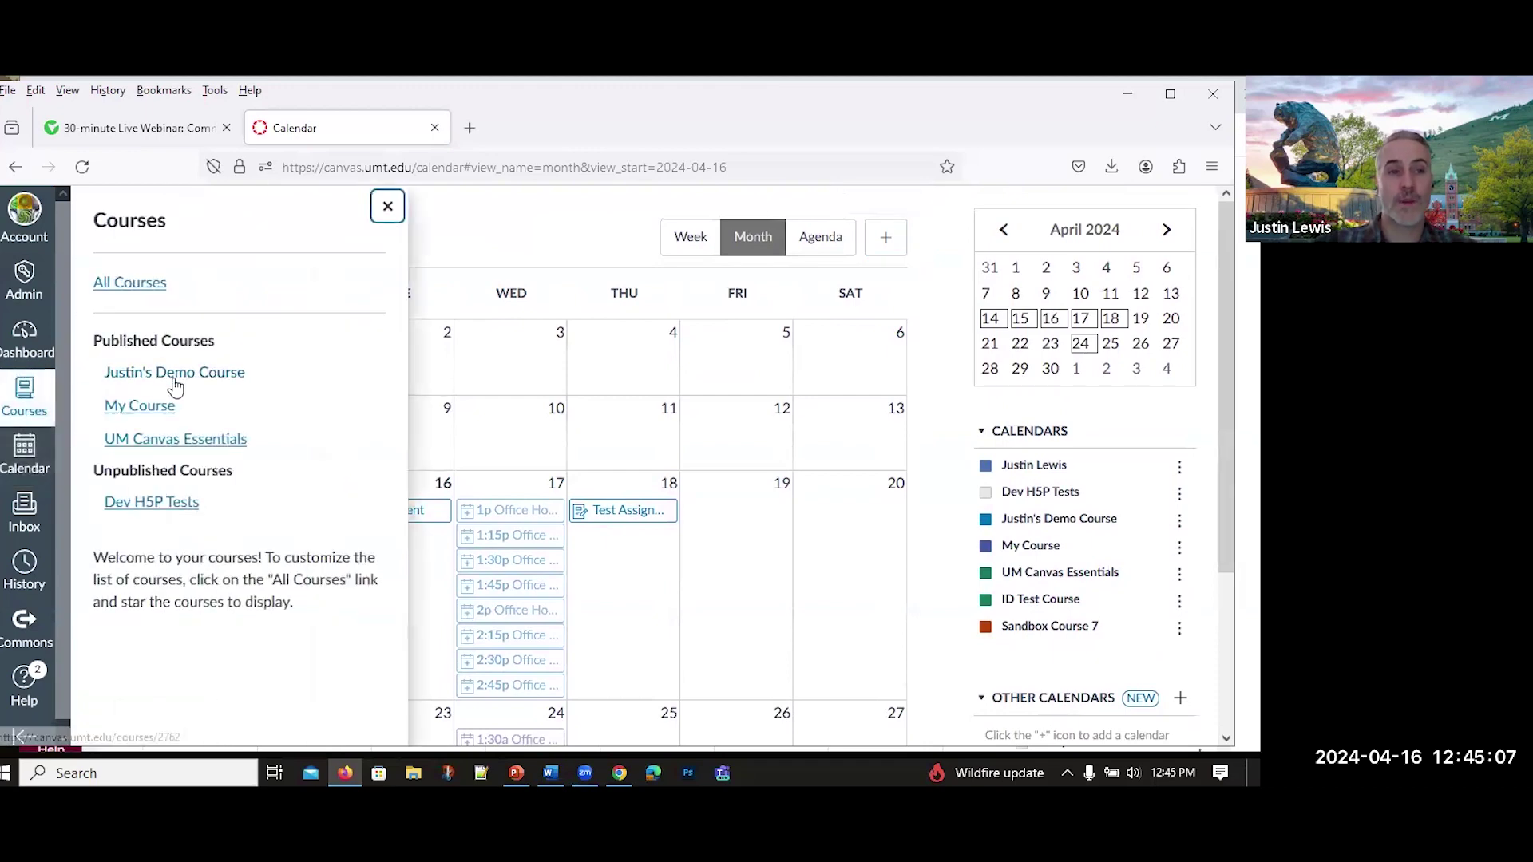
pyautogui.click(177, 374)
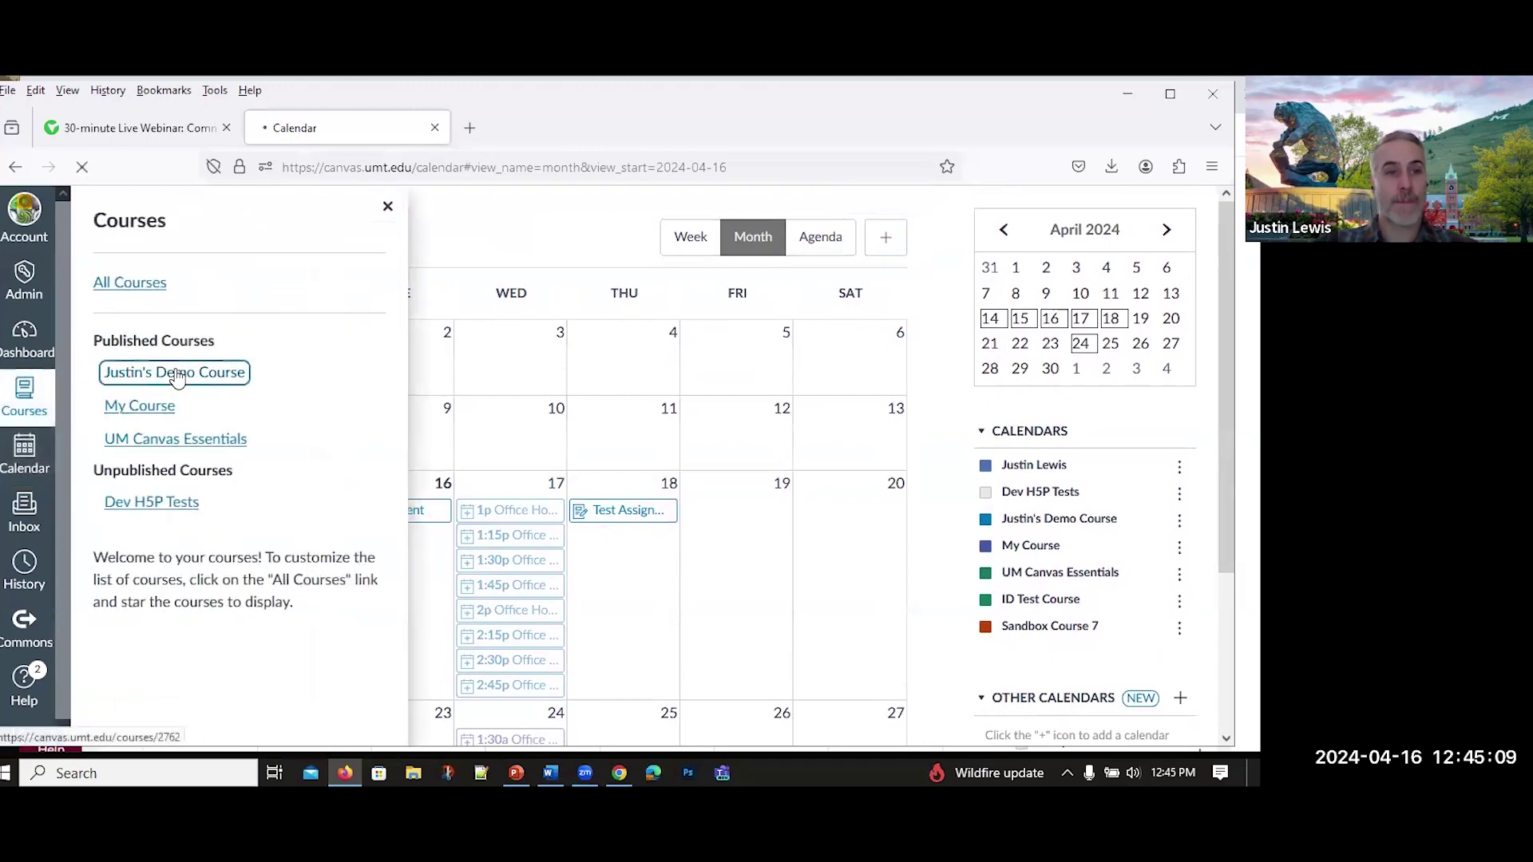
pyautogui.click(128, 310)
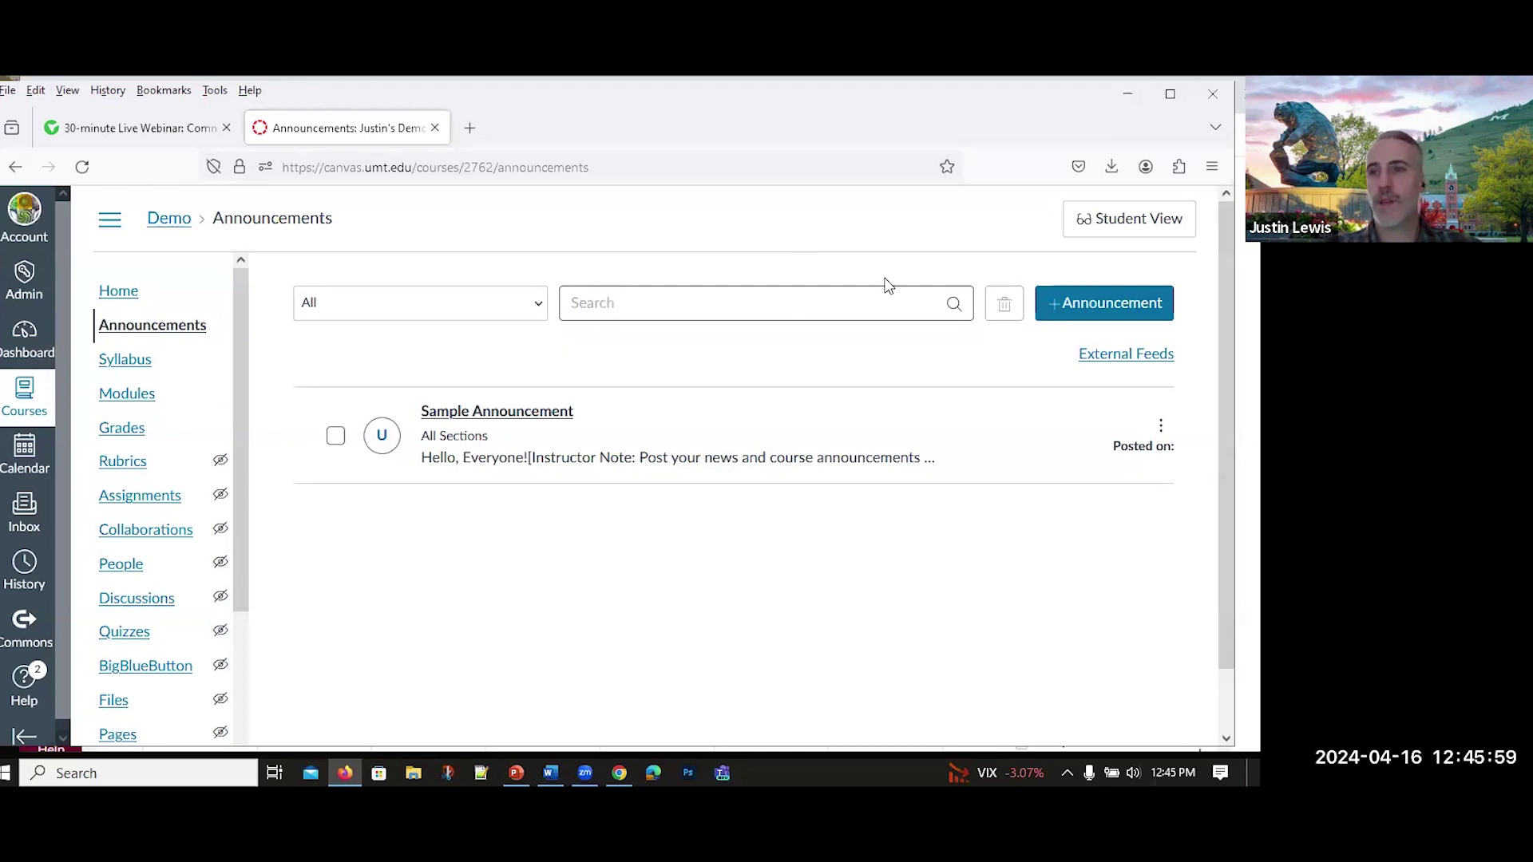
pyautogui.click(1091, 311)
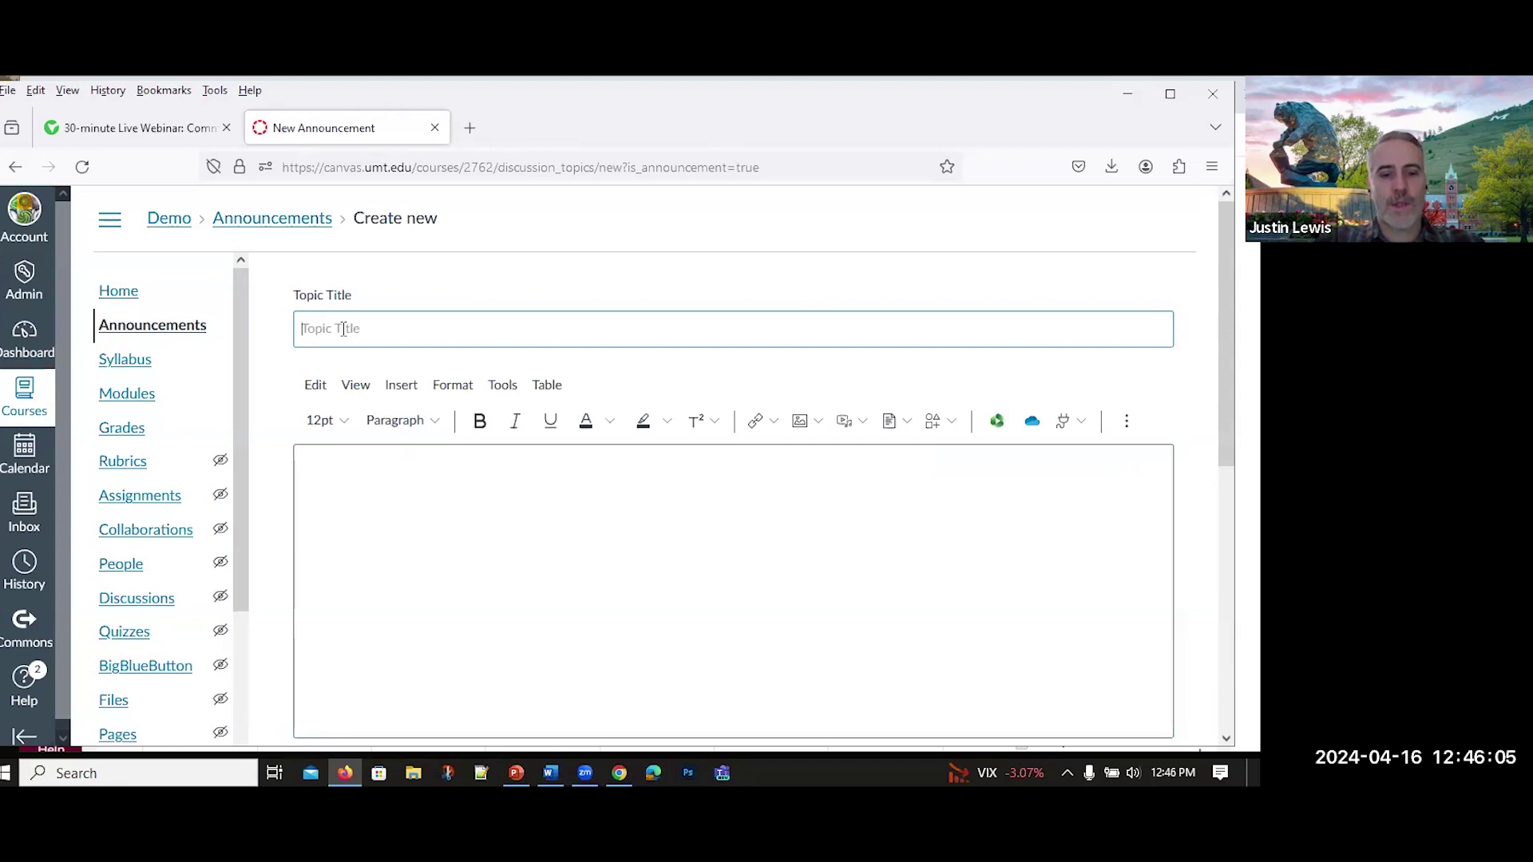
pyautogui.write('Hello World!')
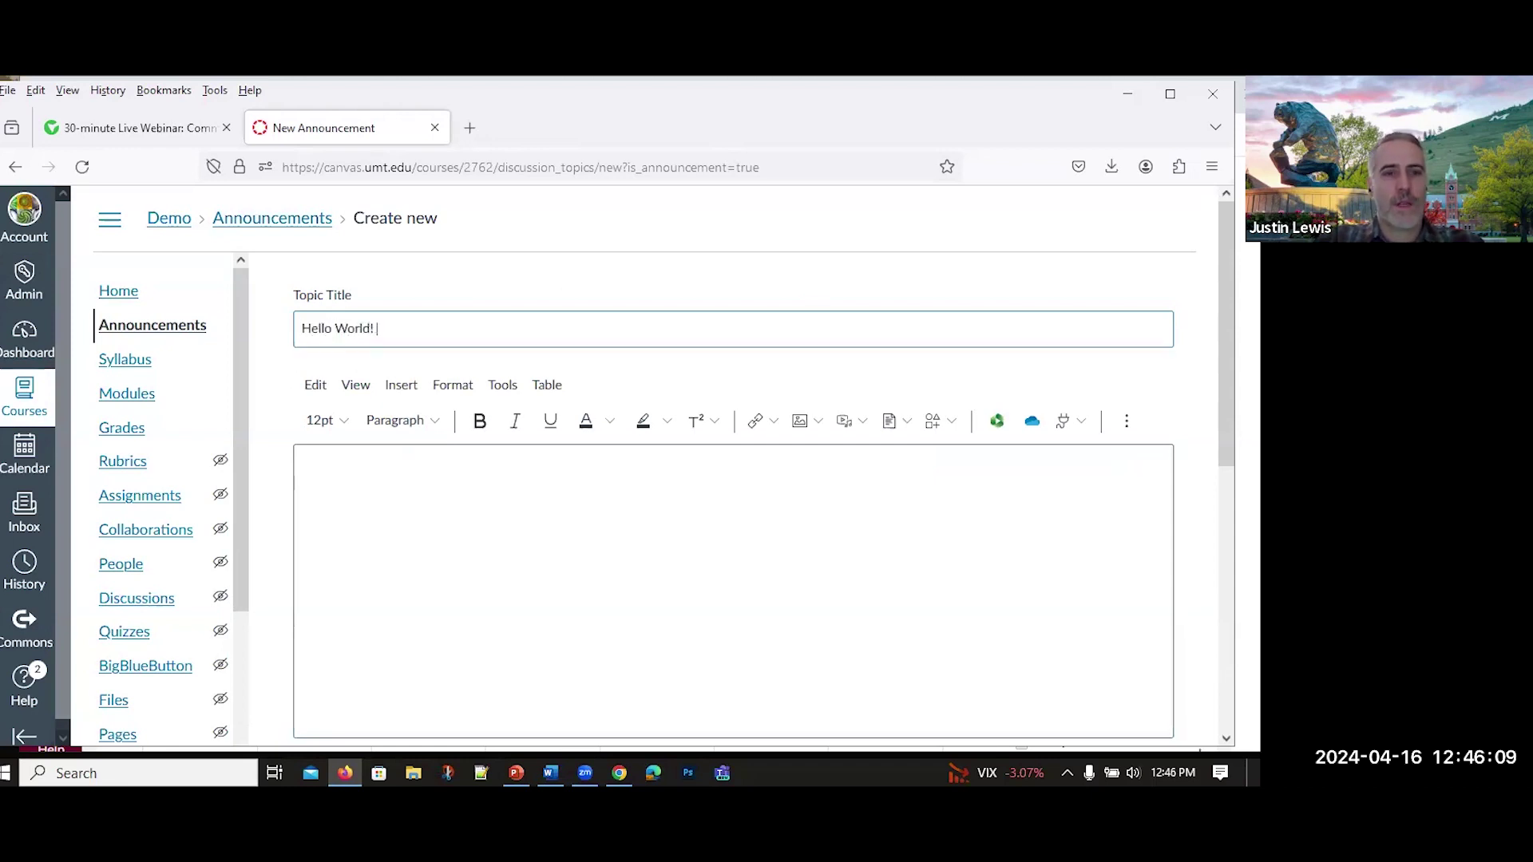
# Upload the image fiddelfern1.jpg from the Plants and Heron desktop folder into the announcement's body
pyautogui.click(547, 566)
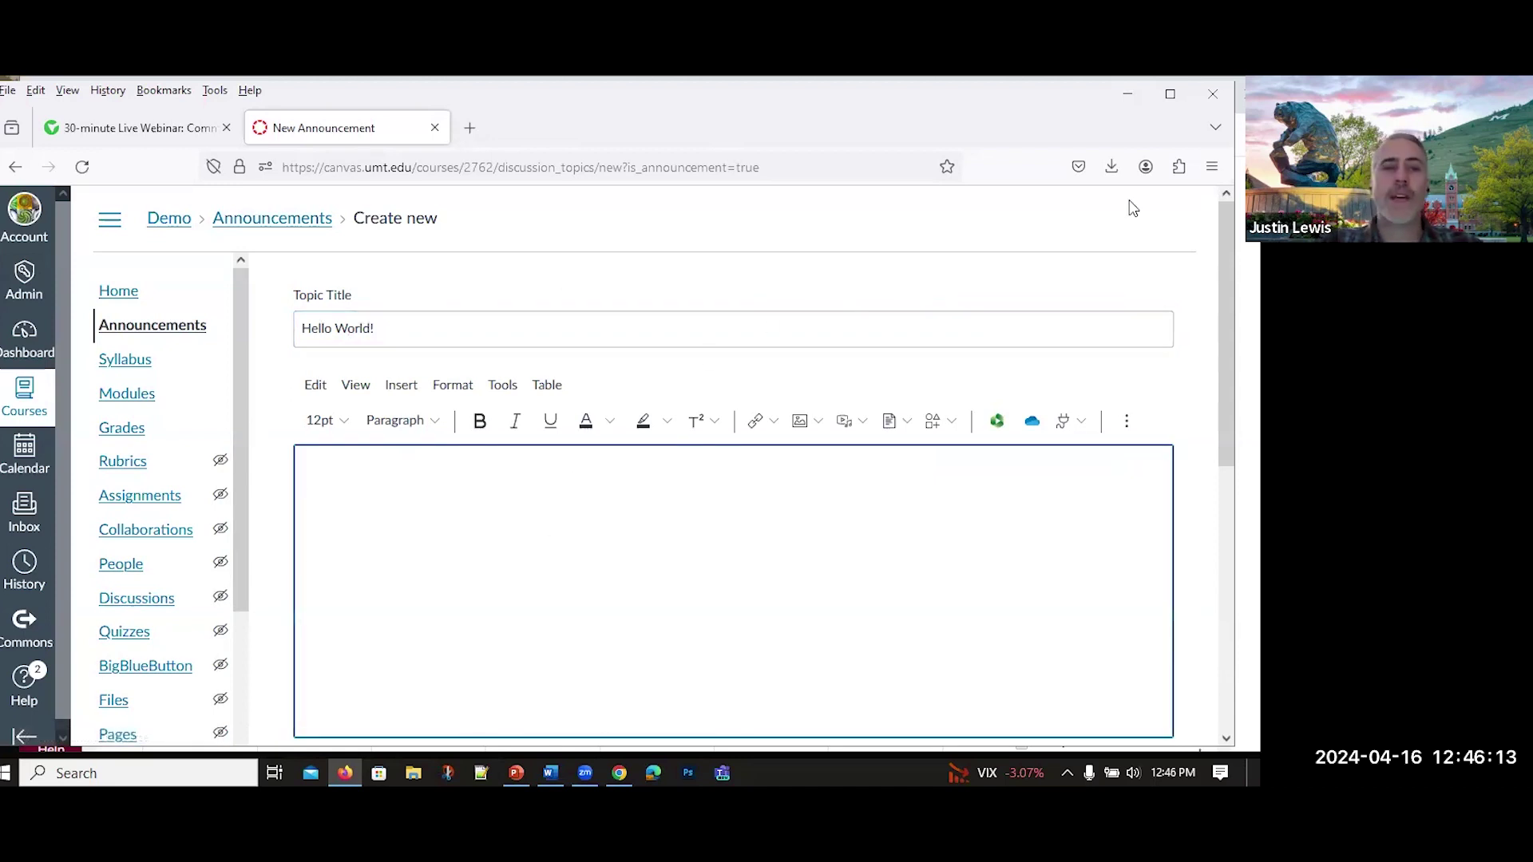
pyautogui.scroll(-1, 798, 415)
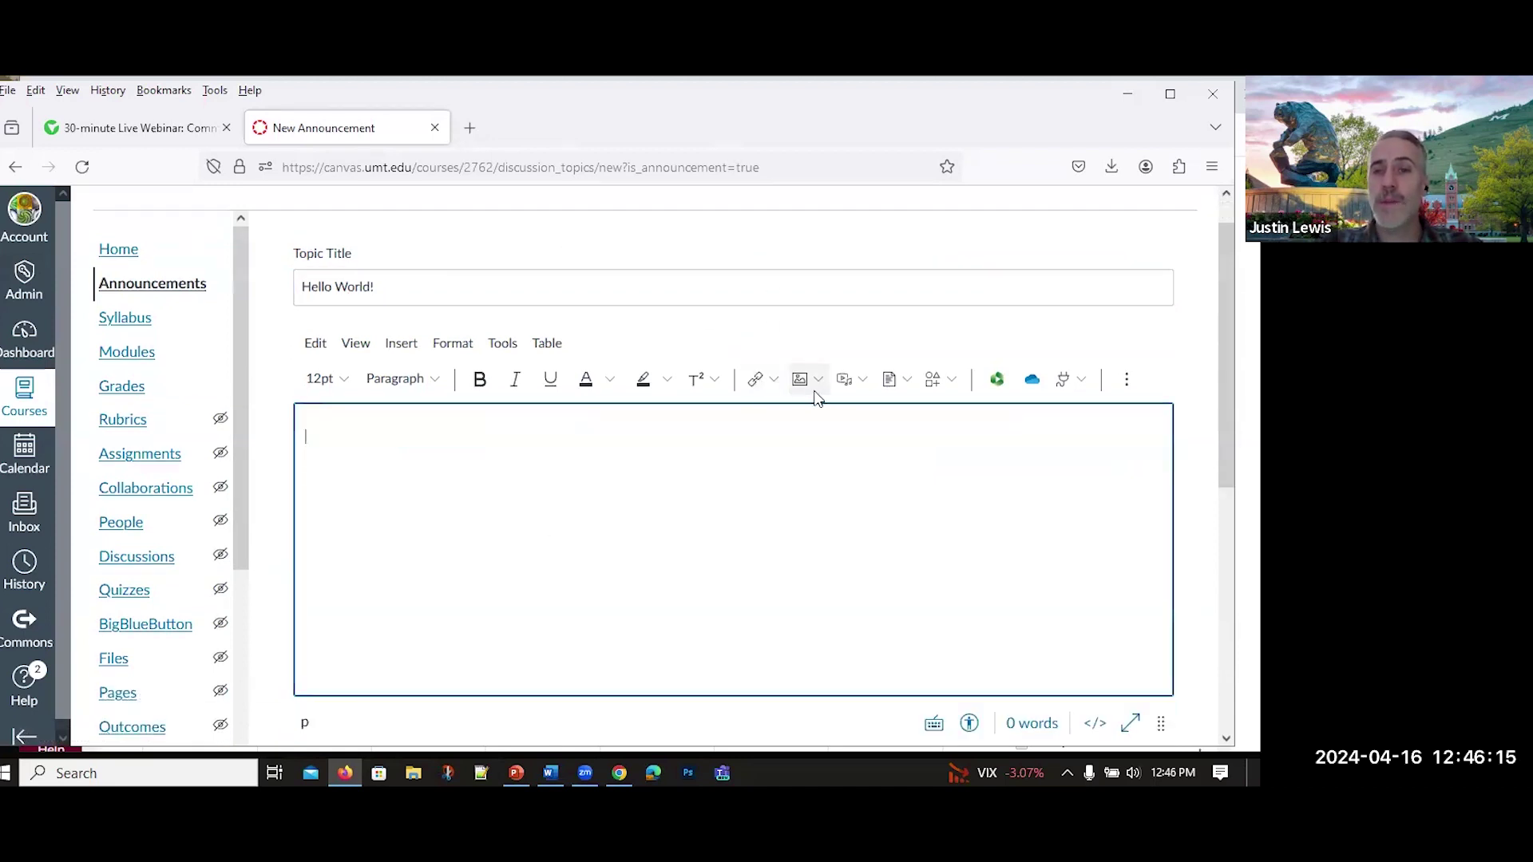
pyautogui.click(818, 379)
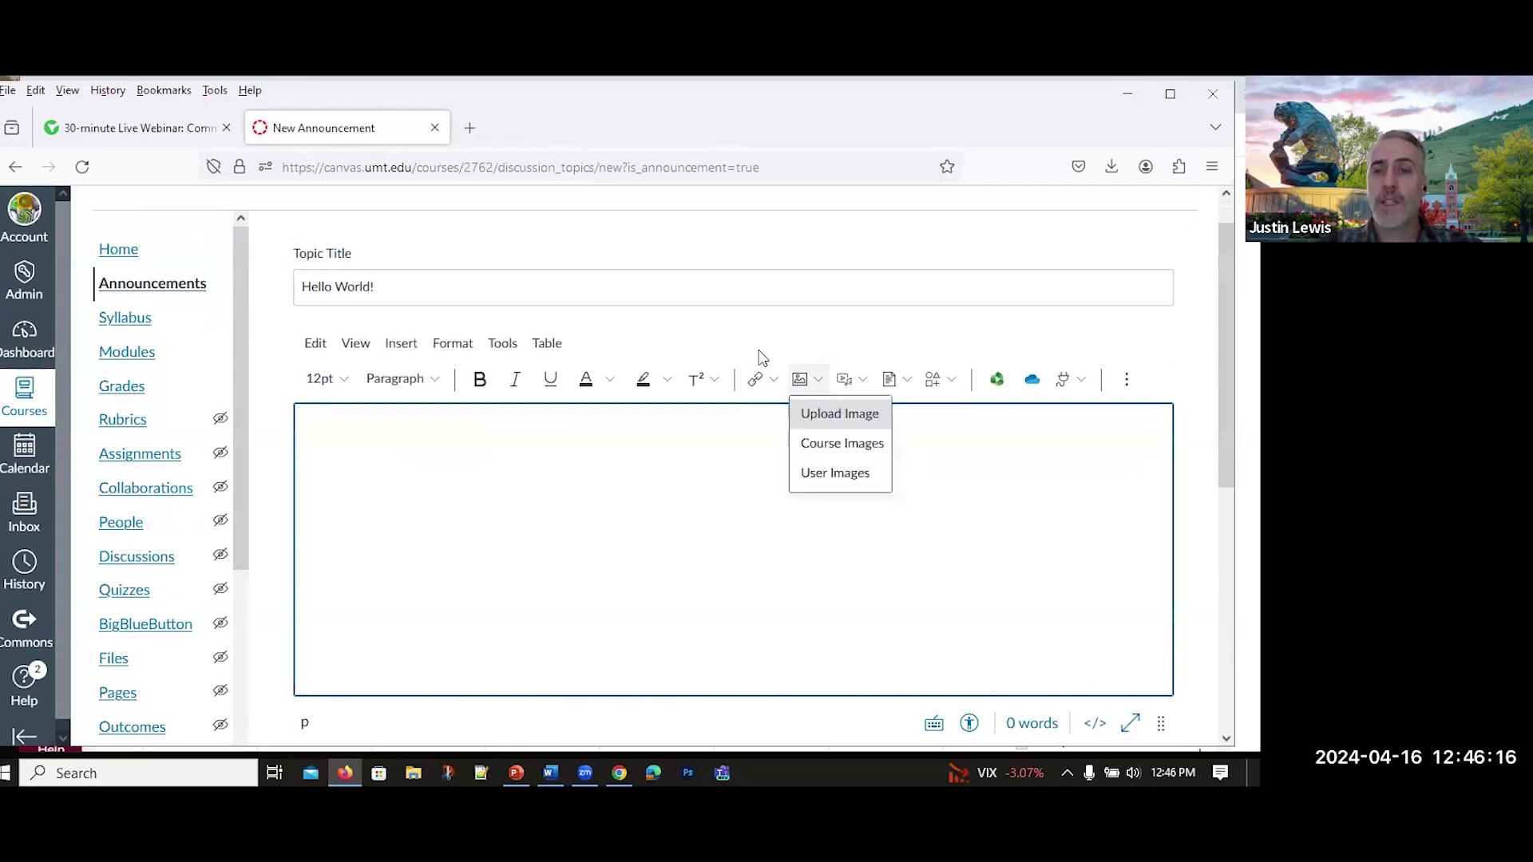
pyautogui.click(830, 416)
pyautogui.scroll(-3, 594, 543)
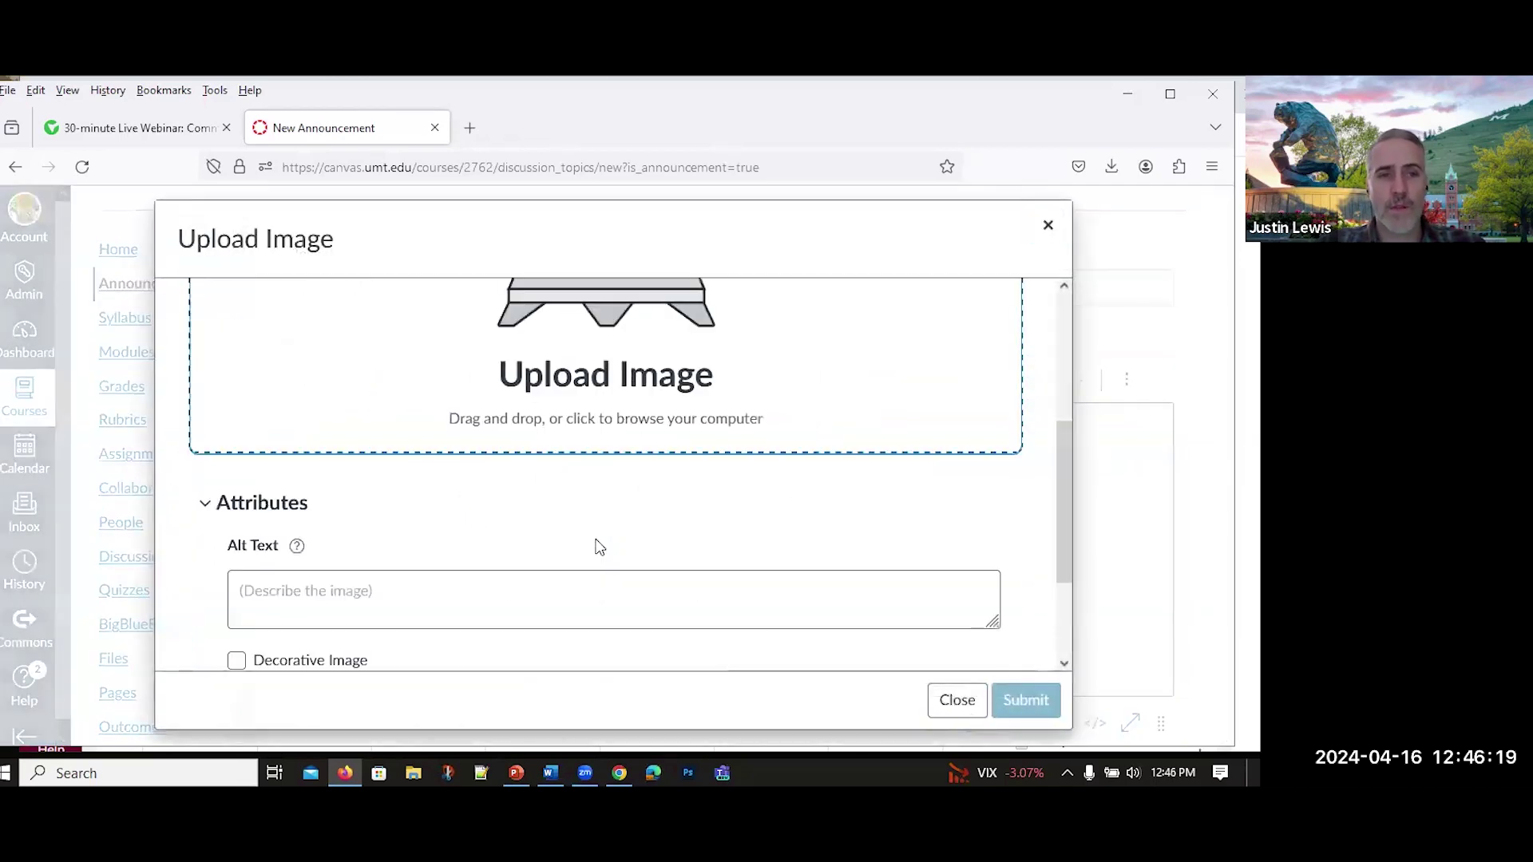
pyautogui.click(370, 438)
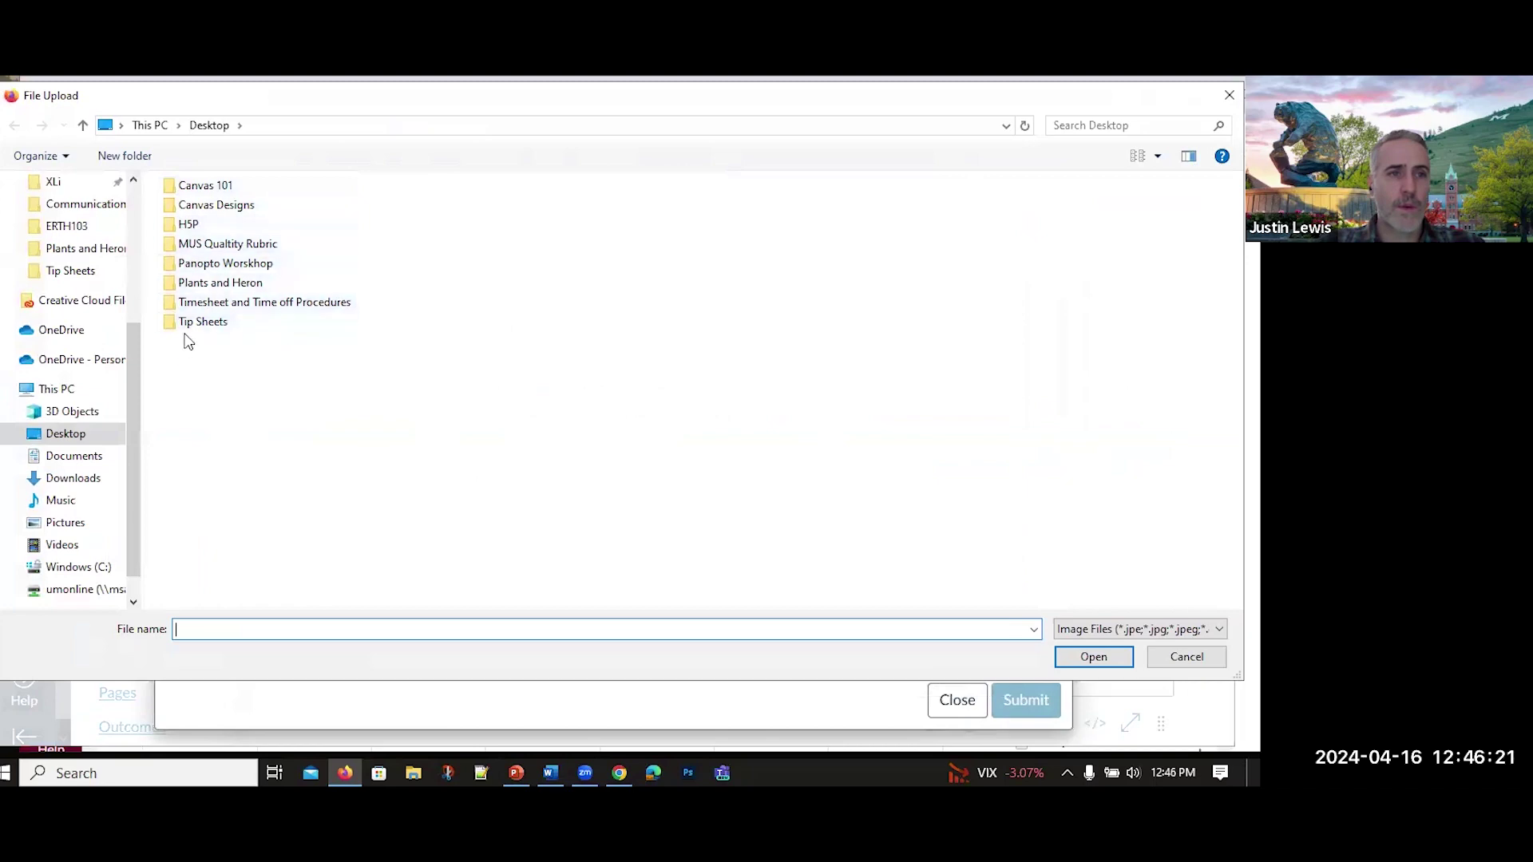
pyautogui.click(181, 287)
pyautogui.doubleClick(180, 288)
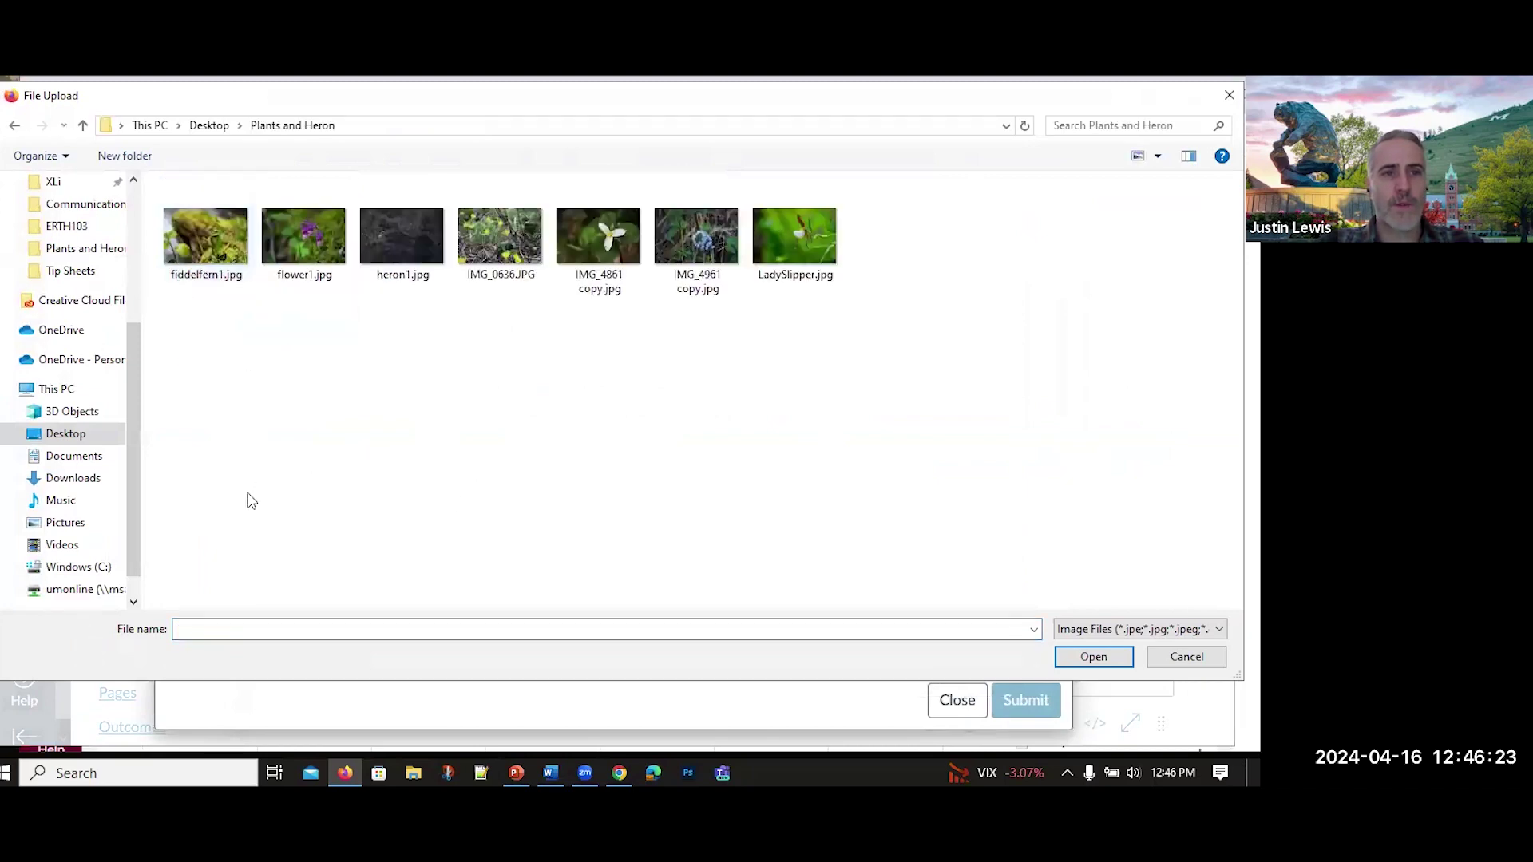
pyautogui.click(194, 214)
pyautogui.doubleClick(195, 214)
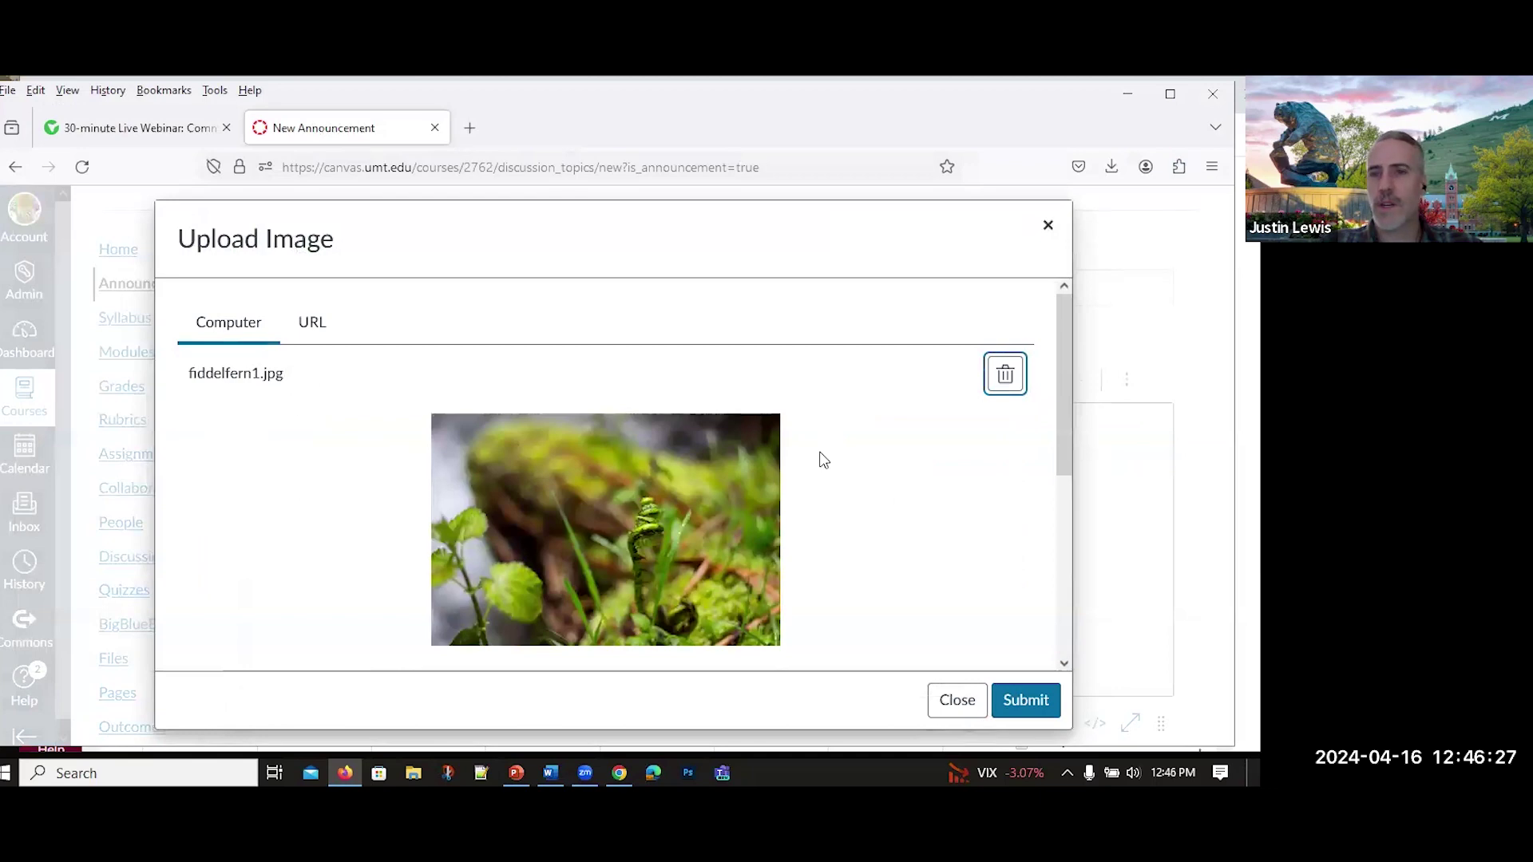
pyautogui.click(1028, 702)
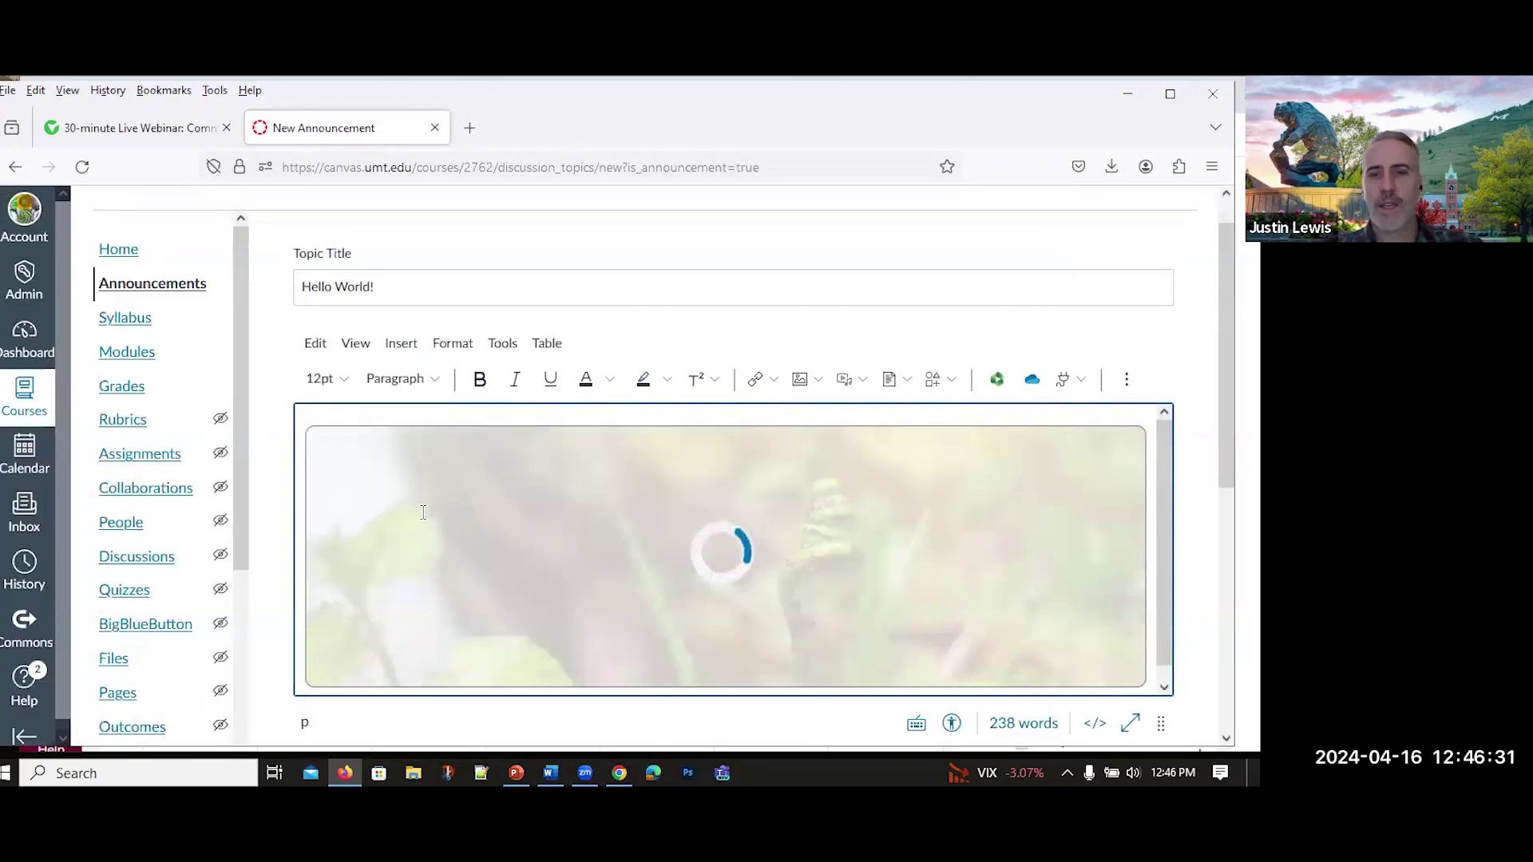
# Publish the Hello World! announcement to all sections and look over the posted page with its image
pyautogui.scroll(-3, 423, 512)
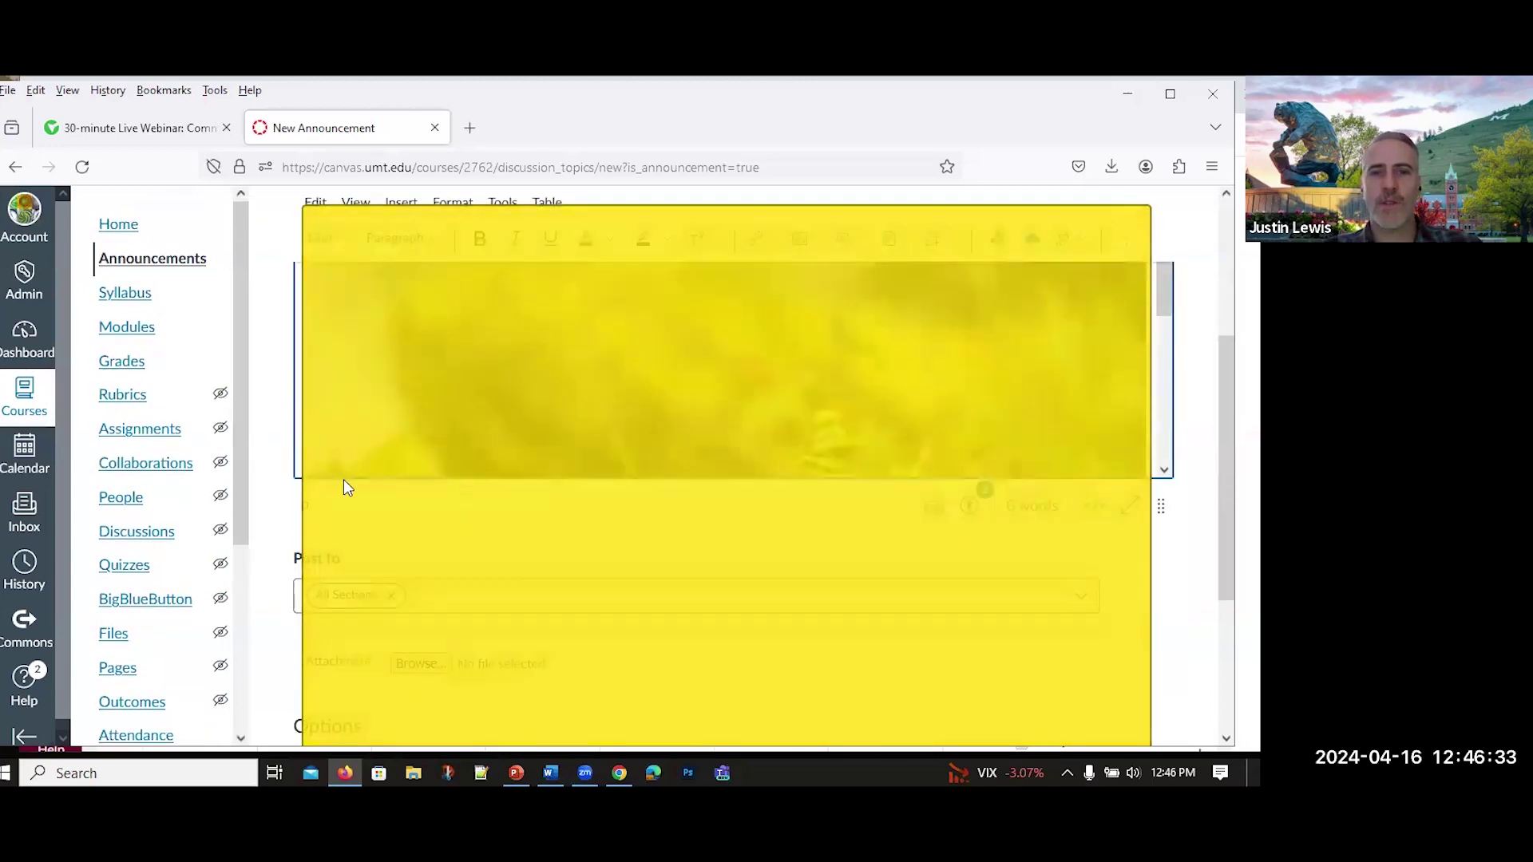
pyautogui.scroll(-3, 394, 500)
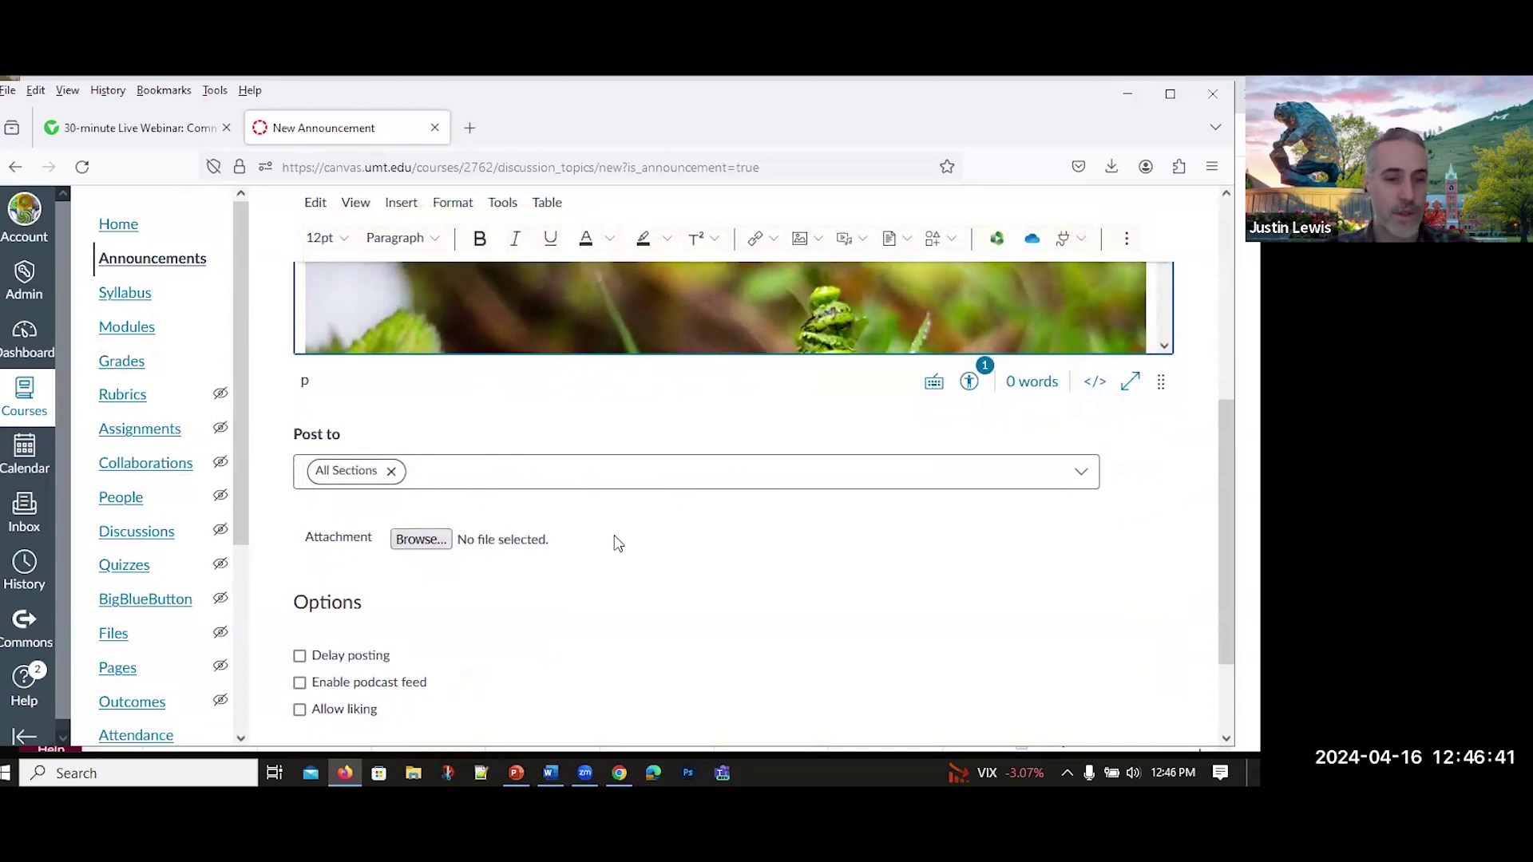
pyautogui.scroll(-3, 617, 543)
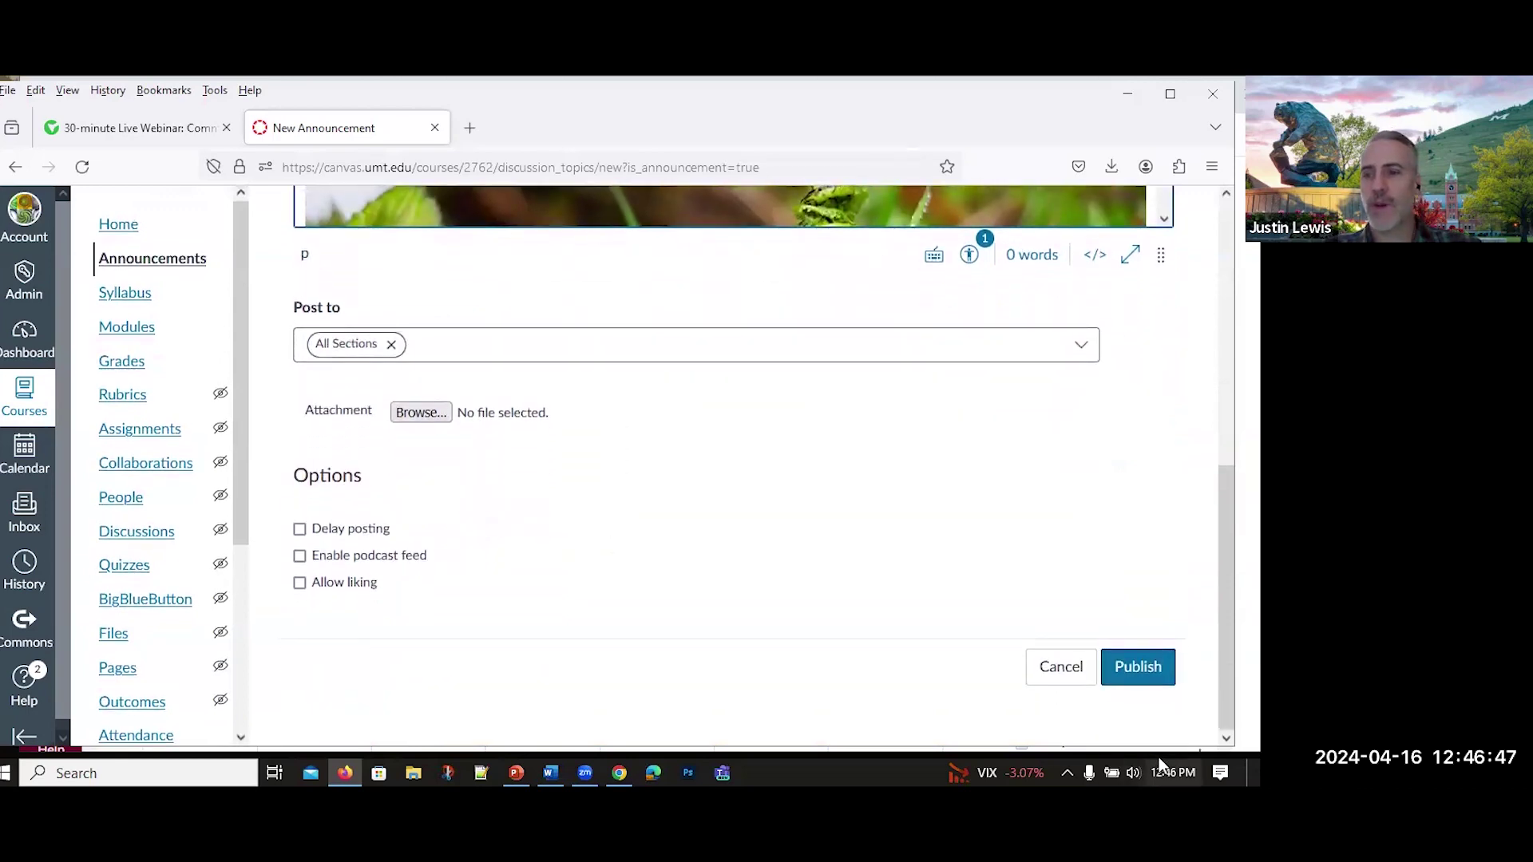
pyautogui.click(1136, 665)
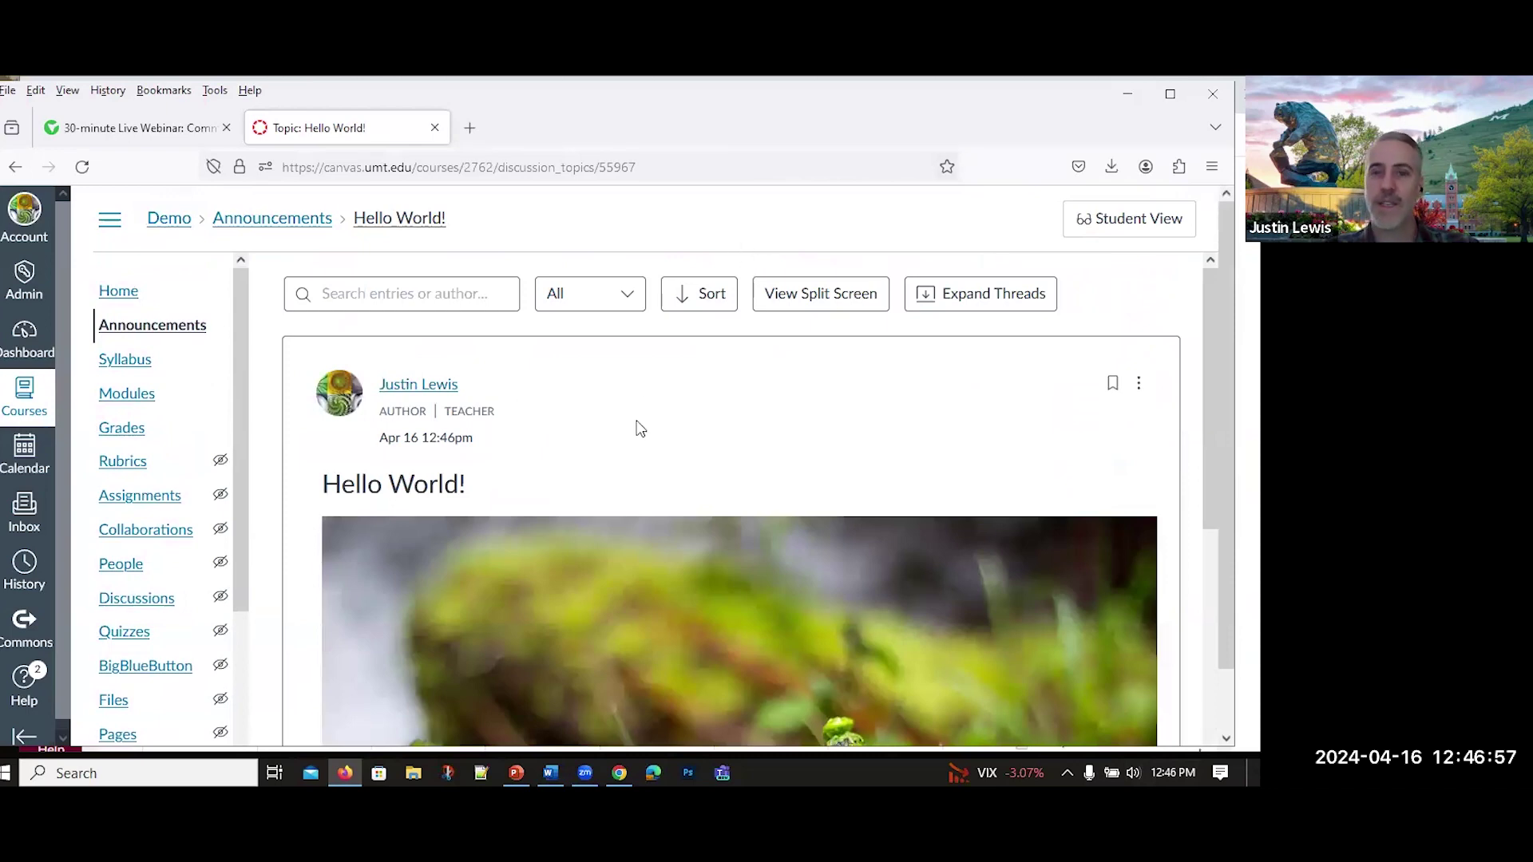
pyautogui.scroll(-5, 637, 437)
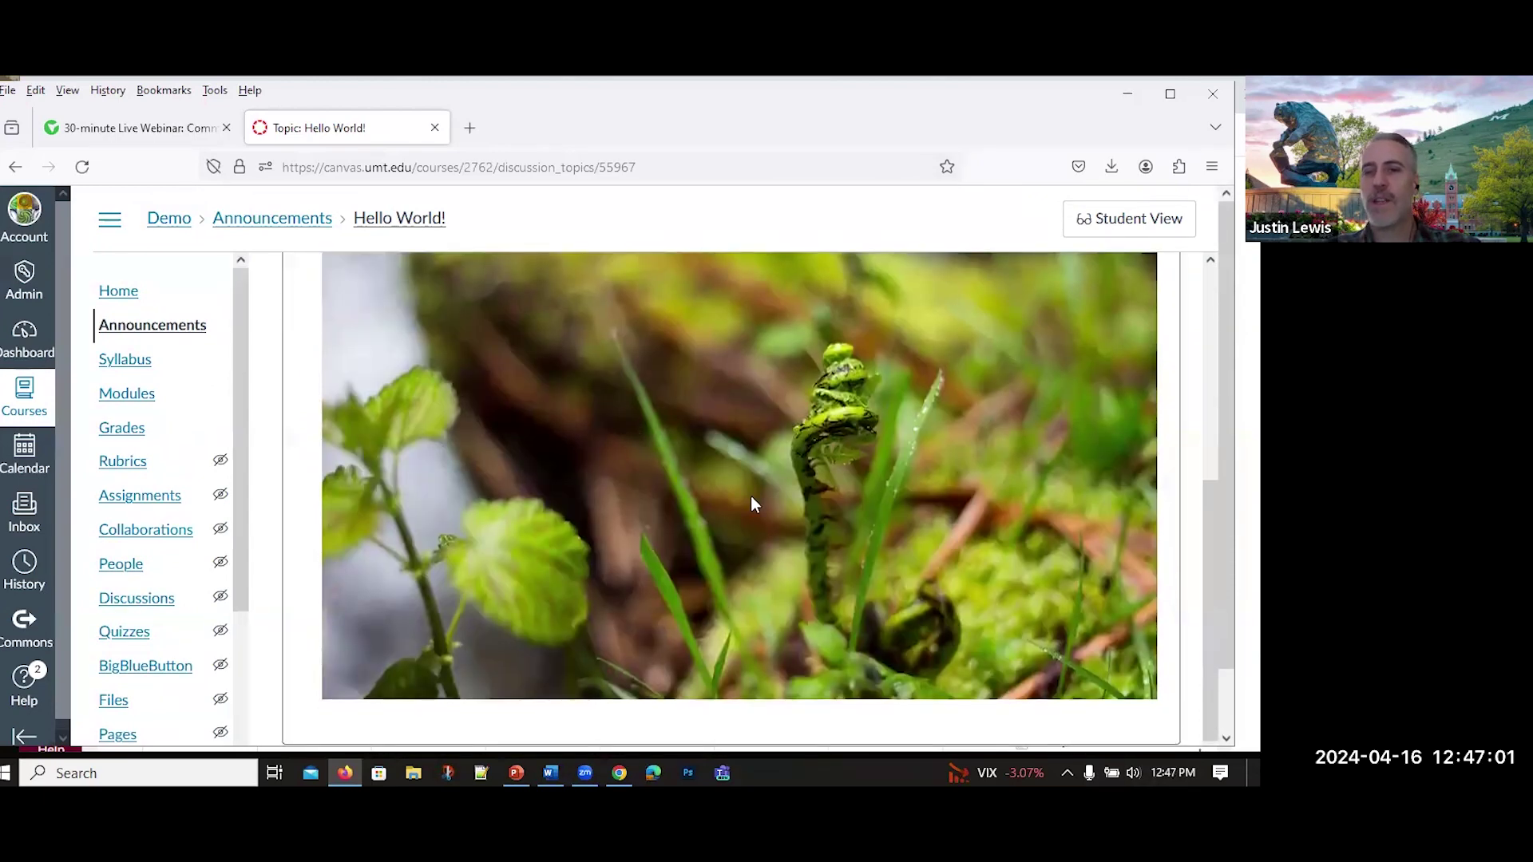
pyautogui.scroll(2, 725, 509)
pyautogui.scroll(-1, 725, 509)
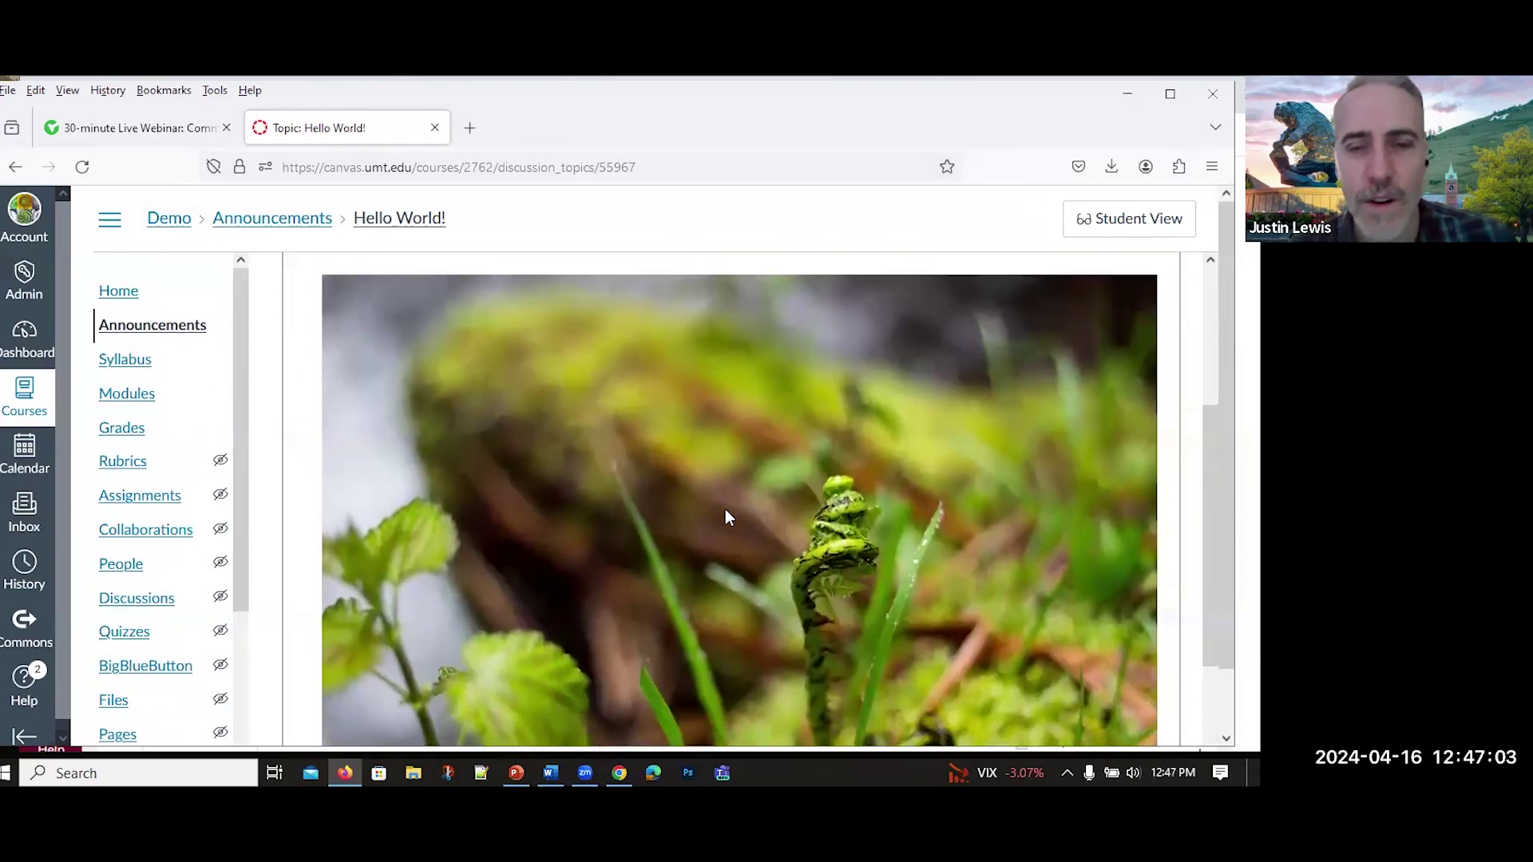
pyautogui.scroll(3, 725, 511)
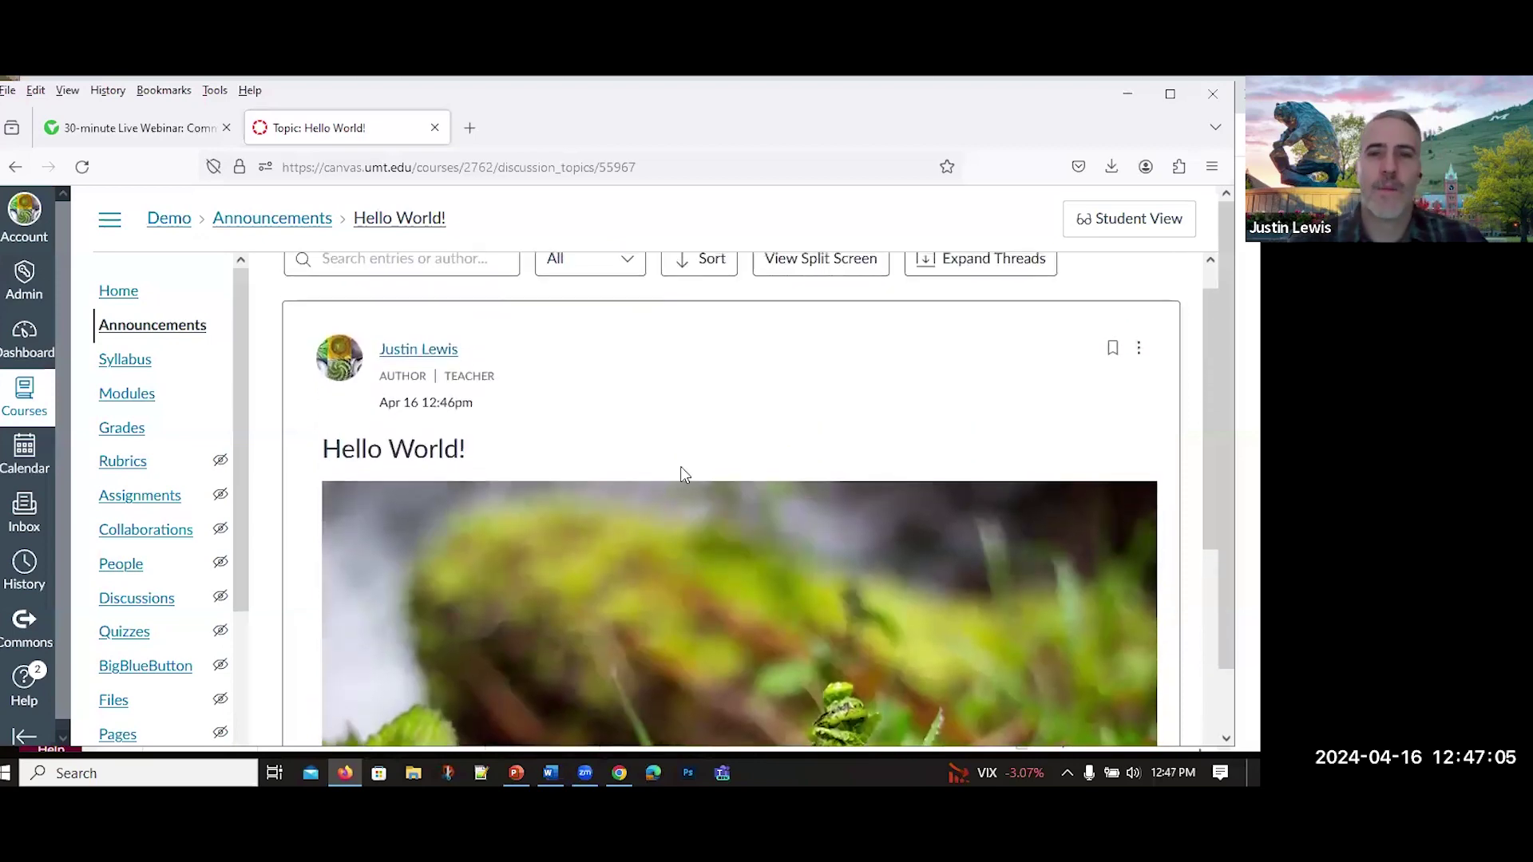
# Check the demo course's home page for announcements, and view the options offered for the Hello World! entry in the announcements list
pyautogui.scroll(1, 683, 474)
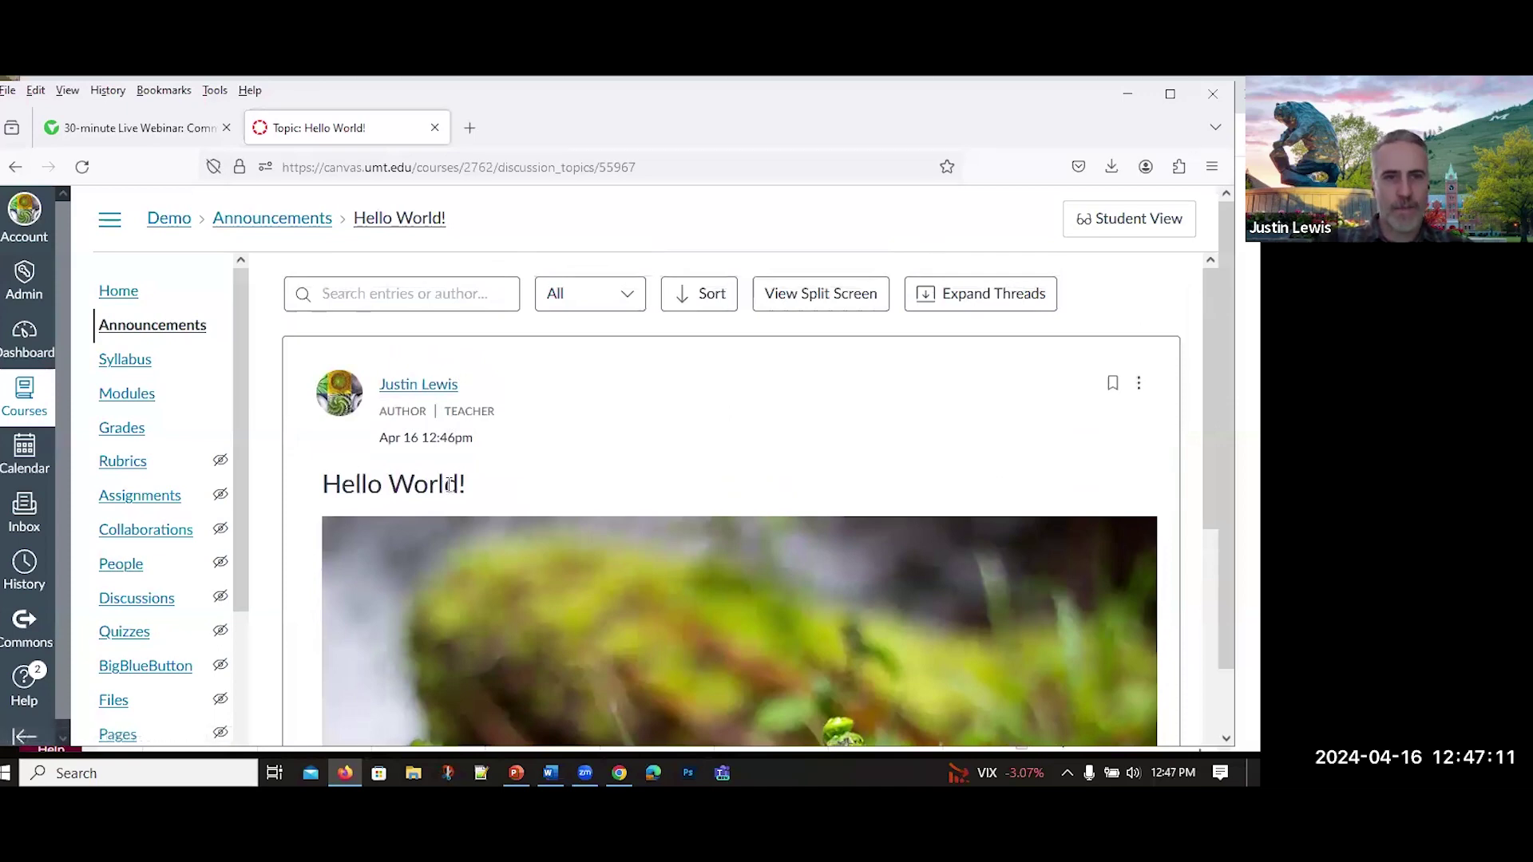
pyautogui.scroll(-1, 320, 384)
pyautogui.click(119, 292)
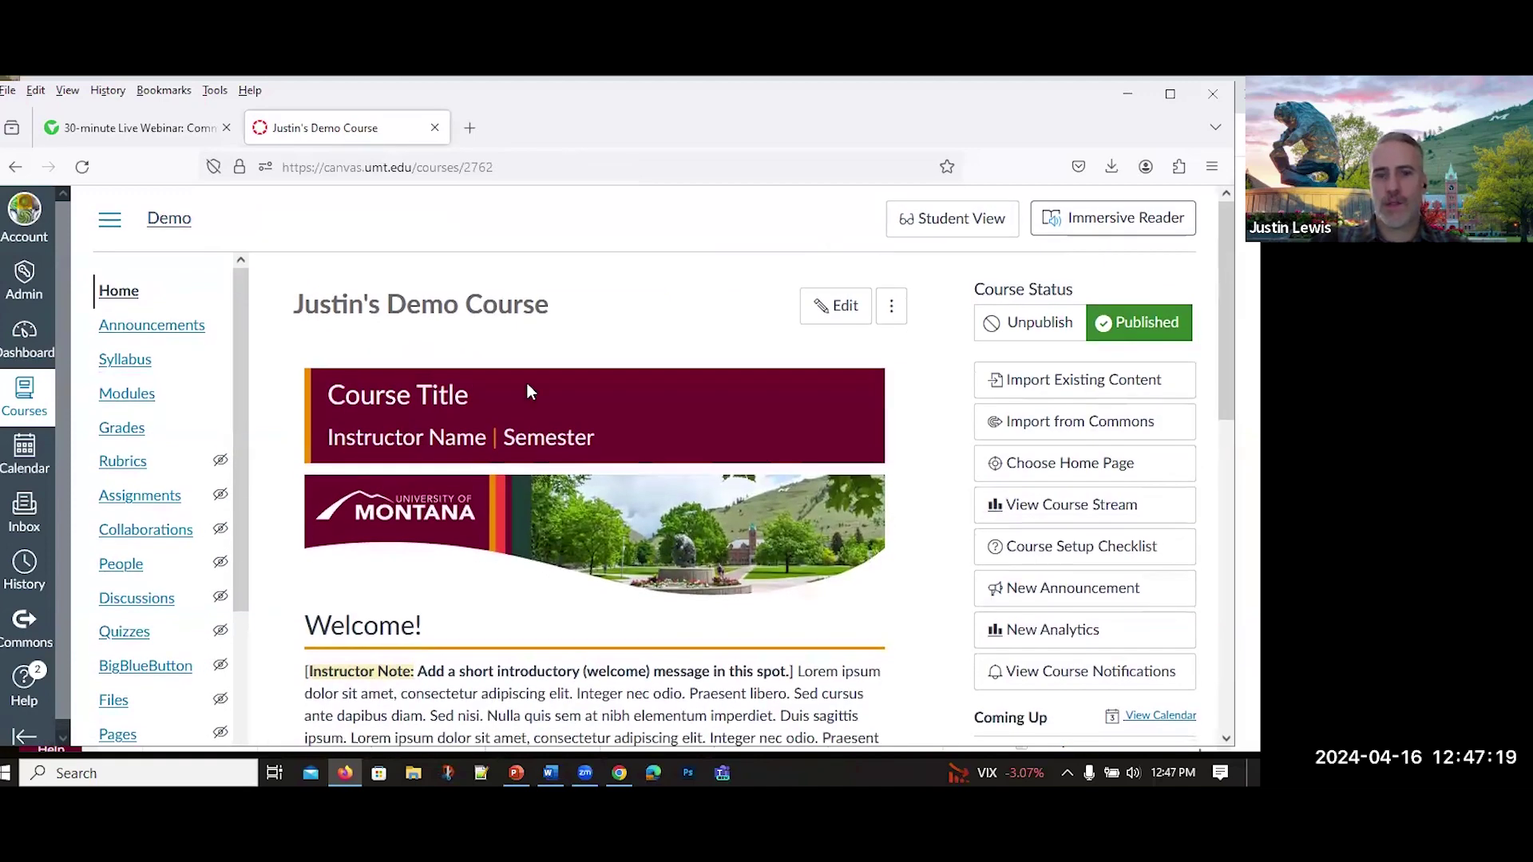
pyautogui.click(156, 325)
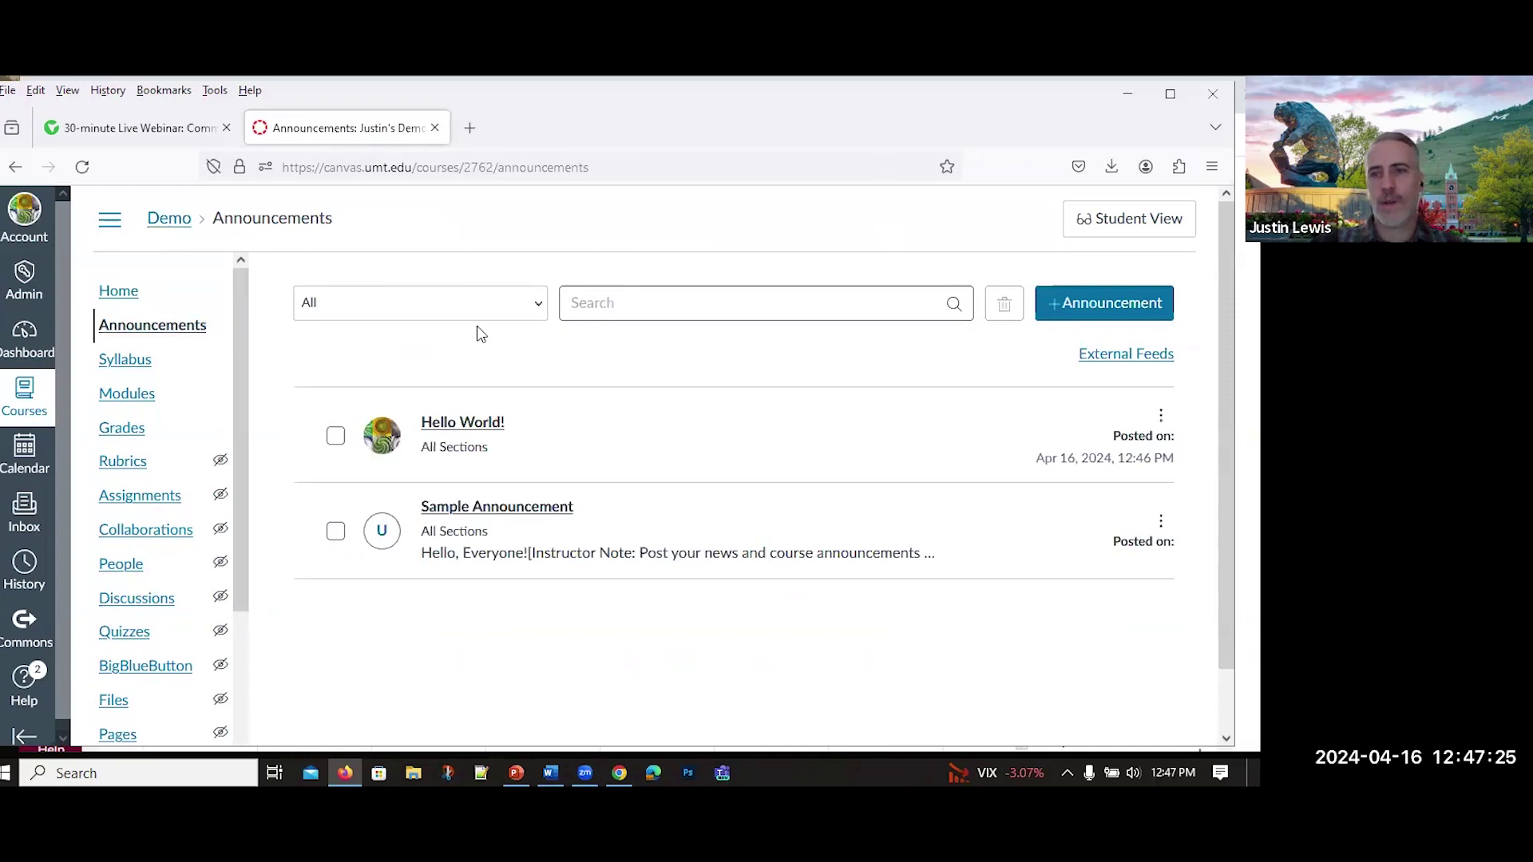
pyautogui.click(1160, 414)
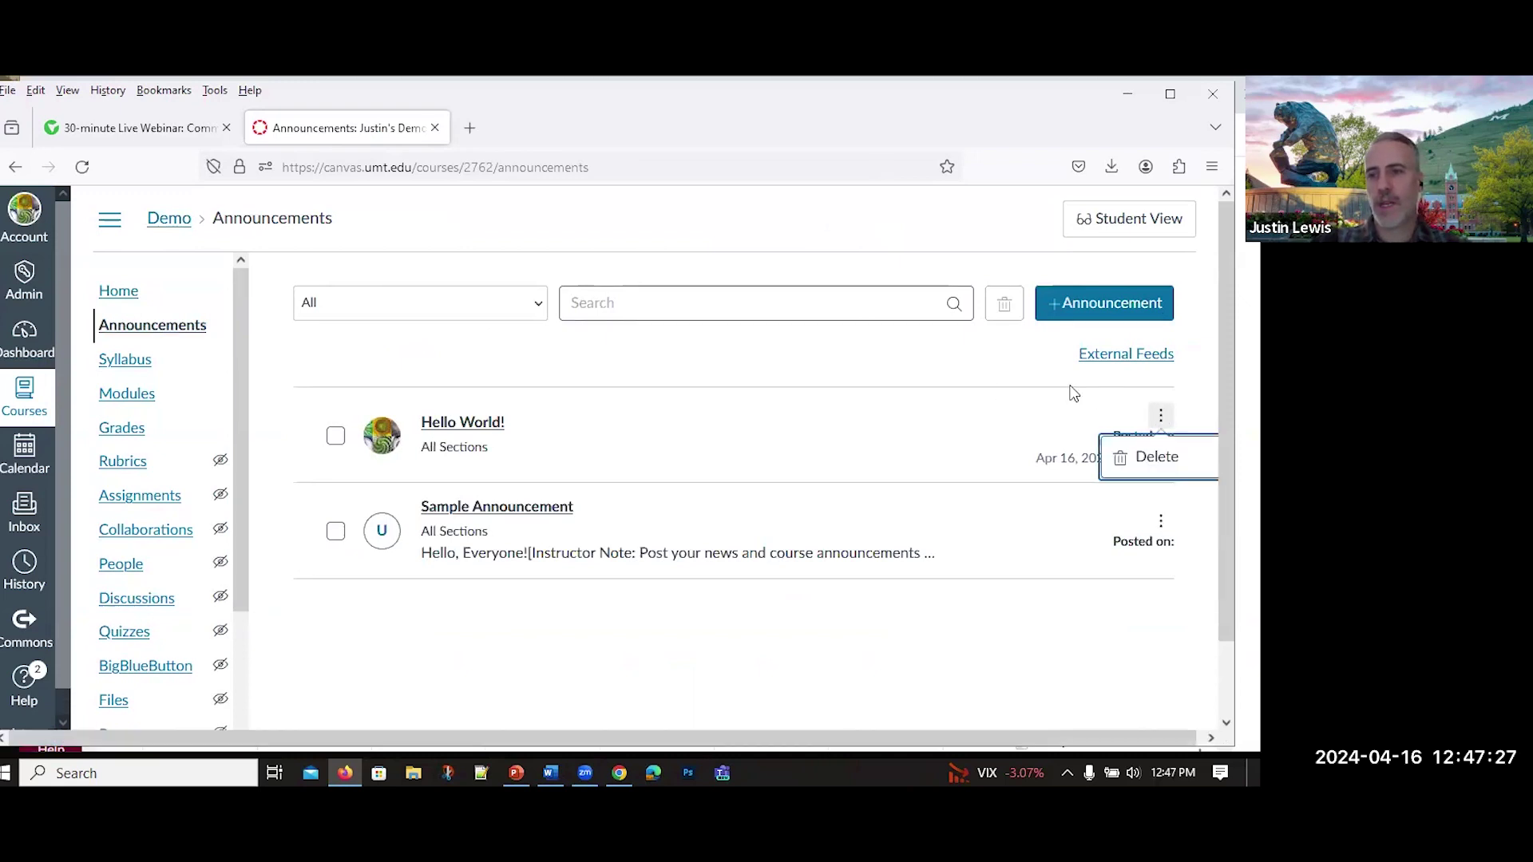
pyautogui.click(1003, 361)
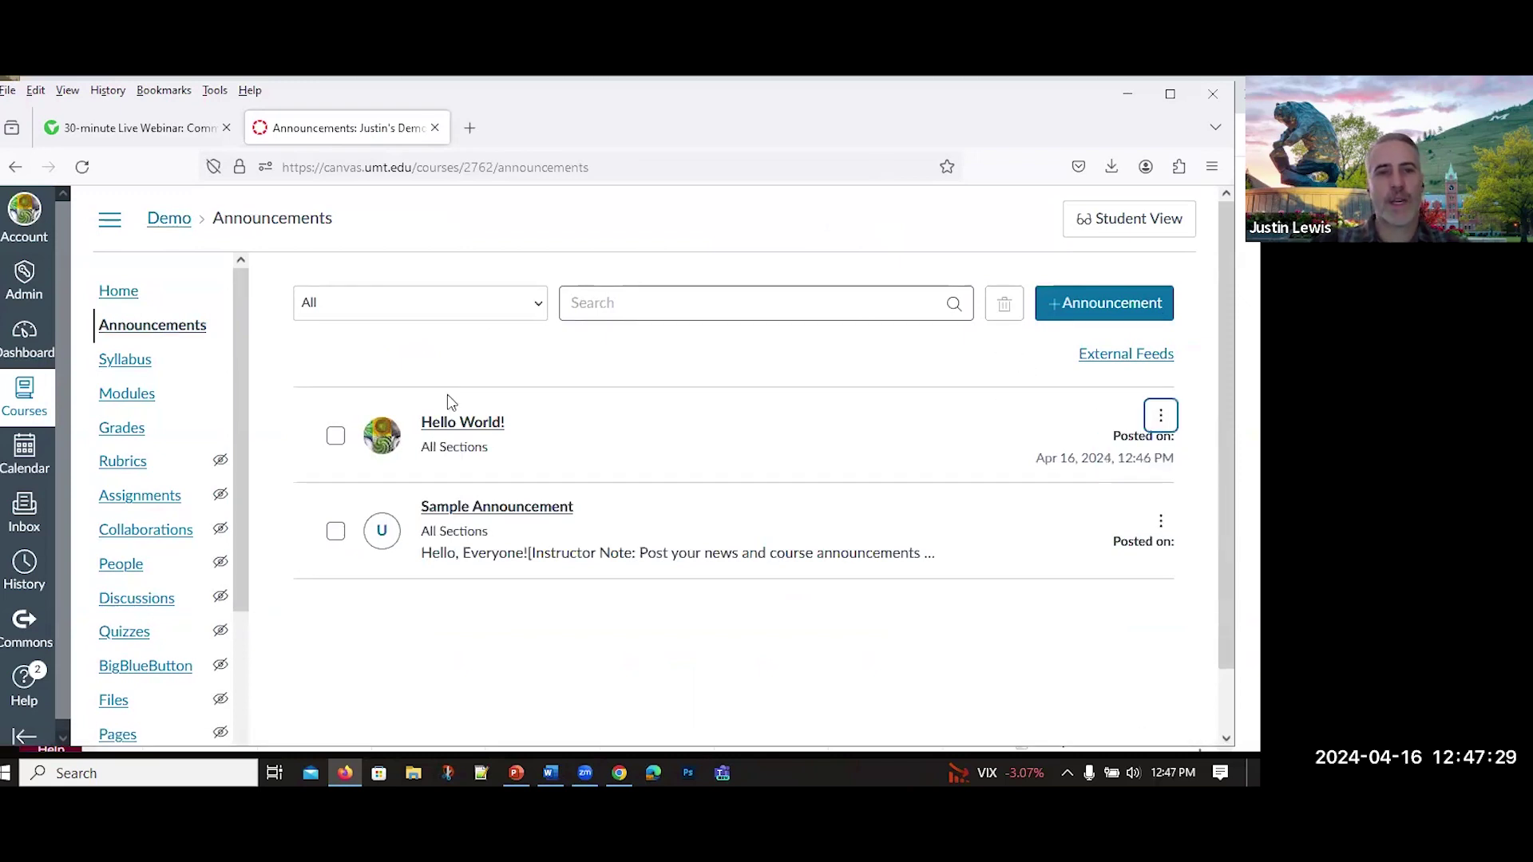
# Open the demo course's settings and search the course details for the option controlling announcements on the home page
pyautogui.scroll(-3, 172, 502)
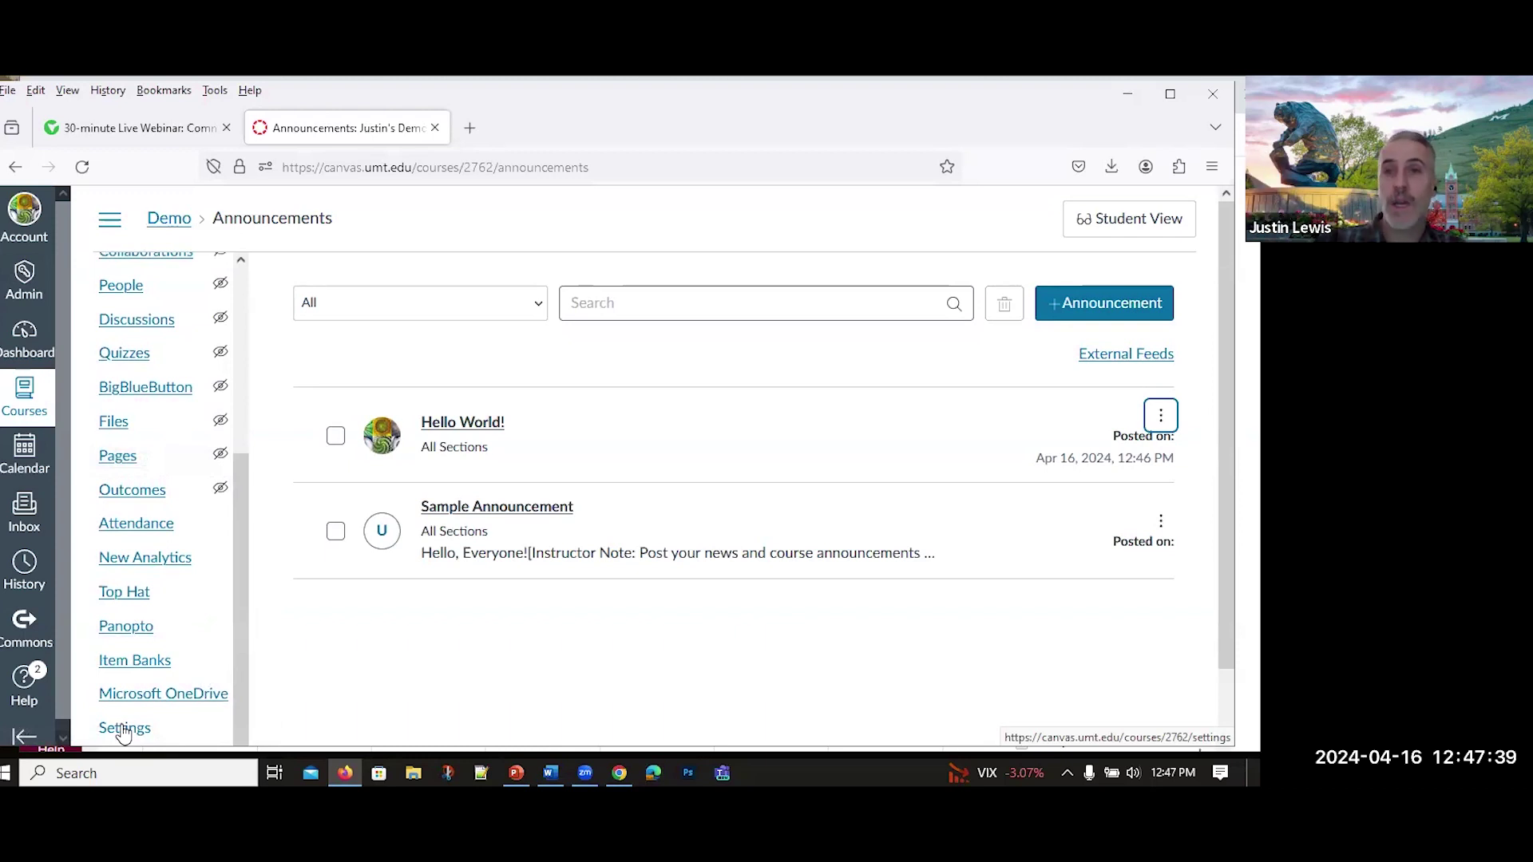
pyautogui.click(124, 728)
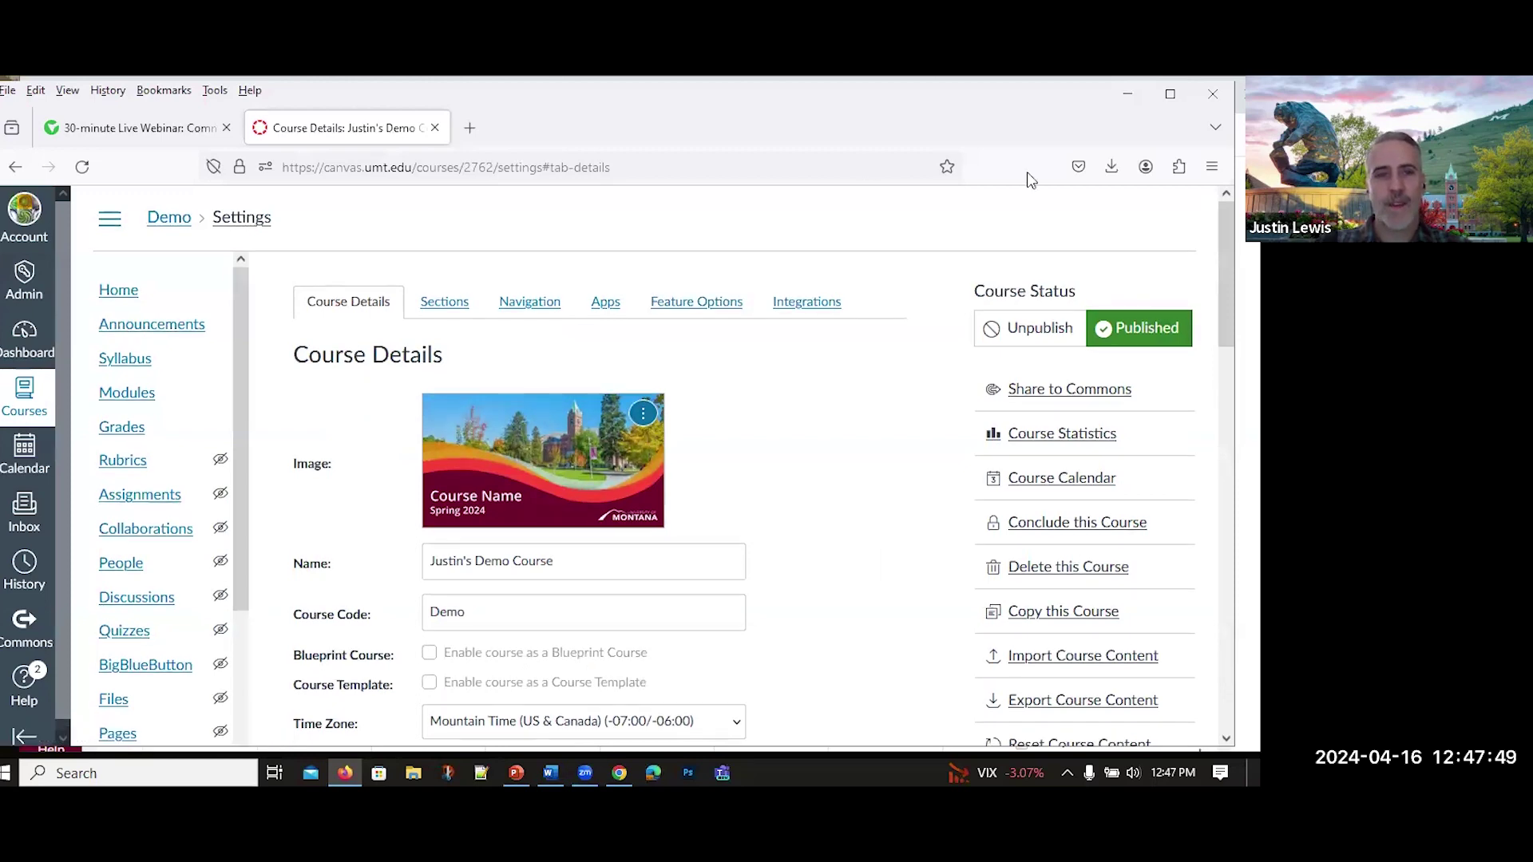
pyautogui.scroll(-3, 308, 424)
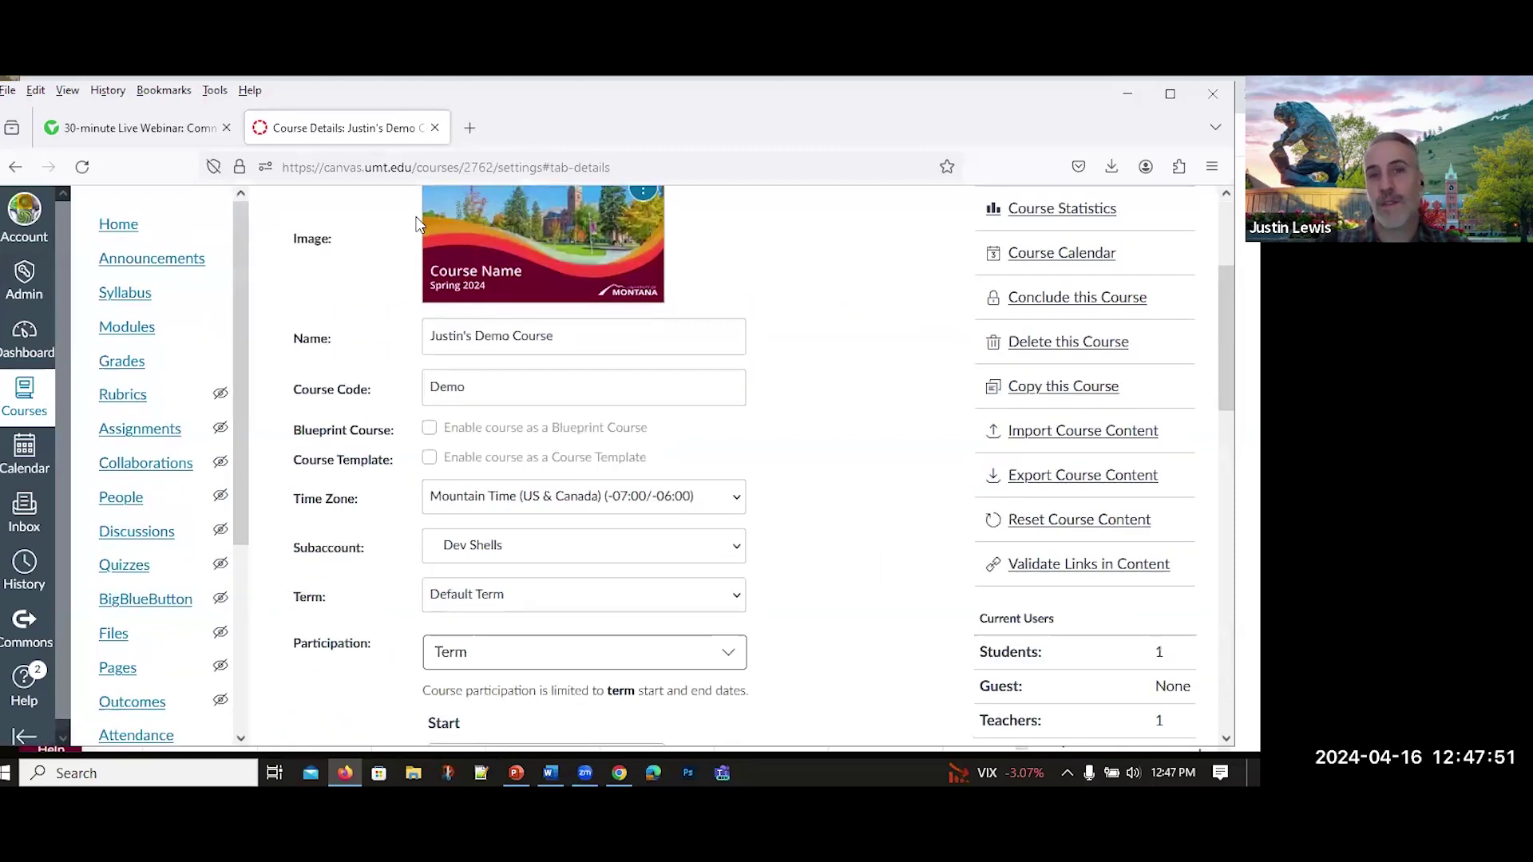
pyautogui.scroll(-5, 285, 601)
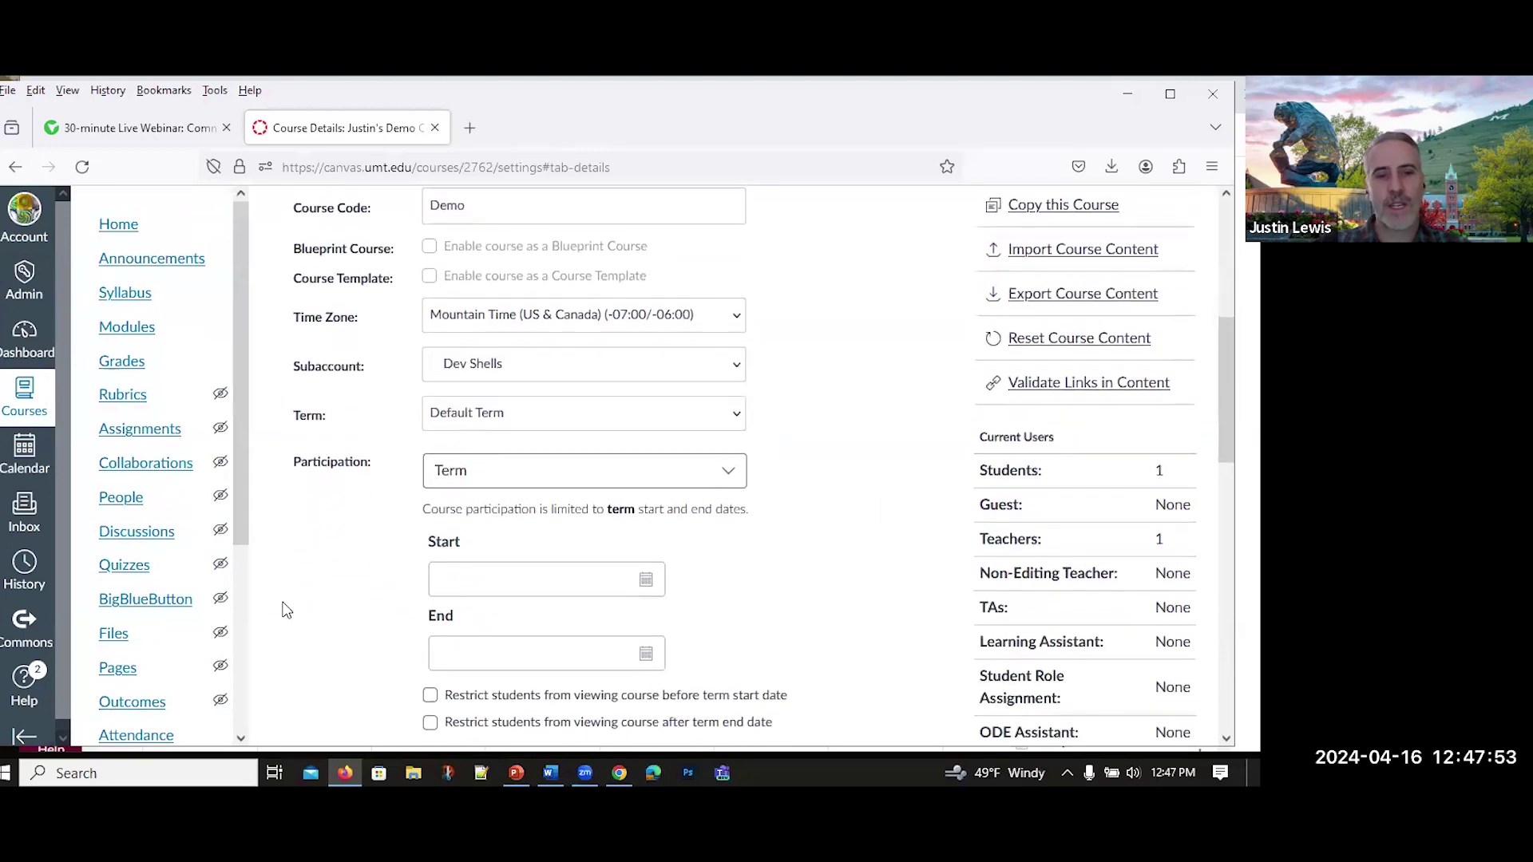
pyautogui.scroll(-6, 285, 609)
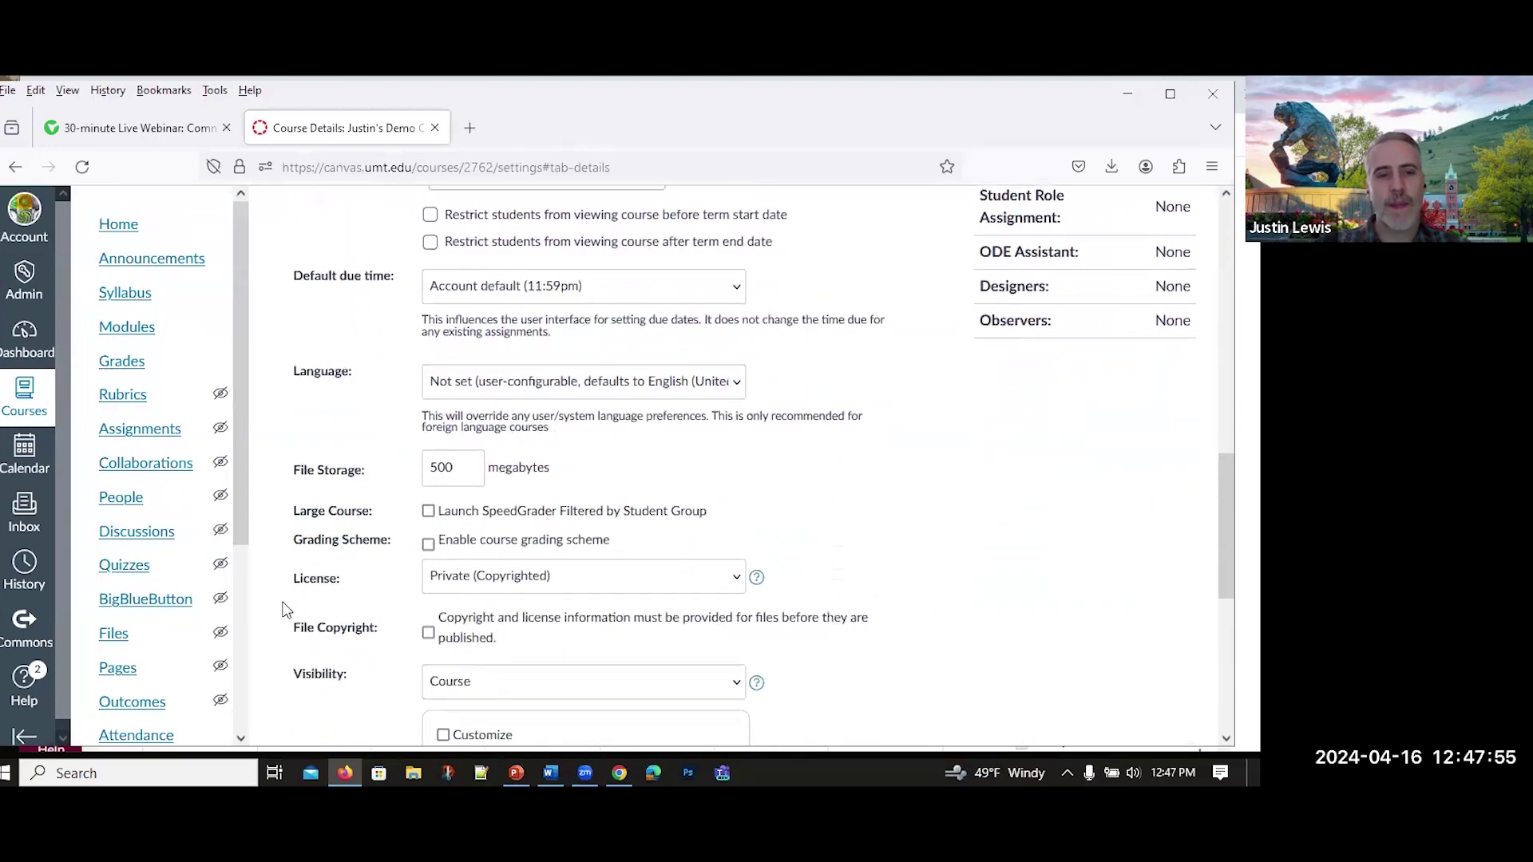
pyautogui.scroll(-2, 285, 609)
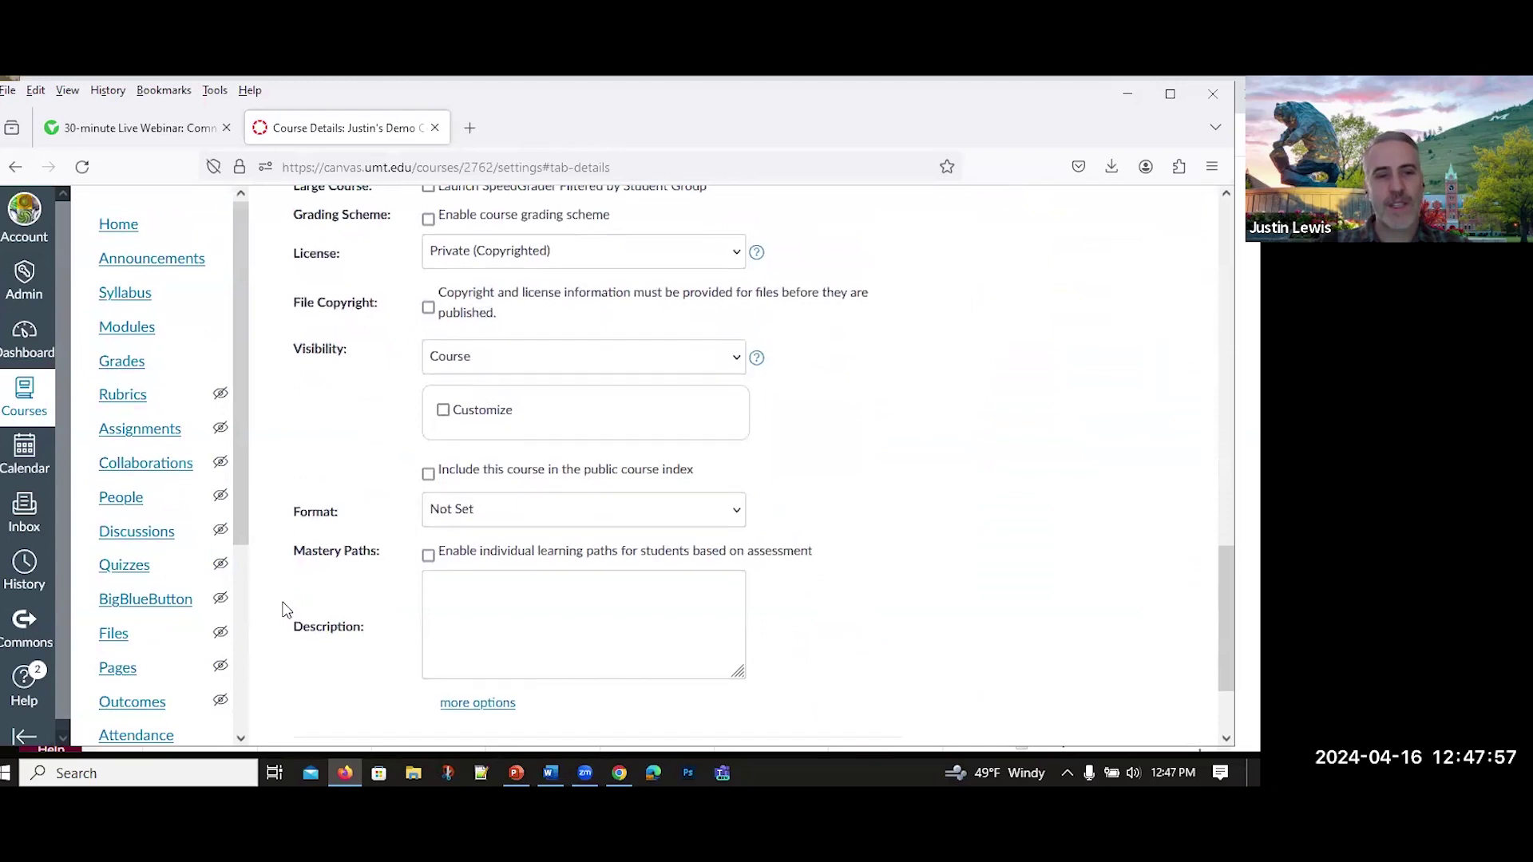
pyautogui.scroll(2, 285, 609)
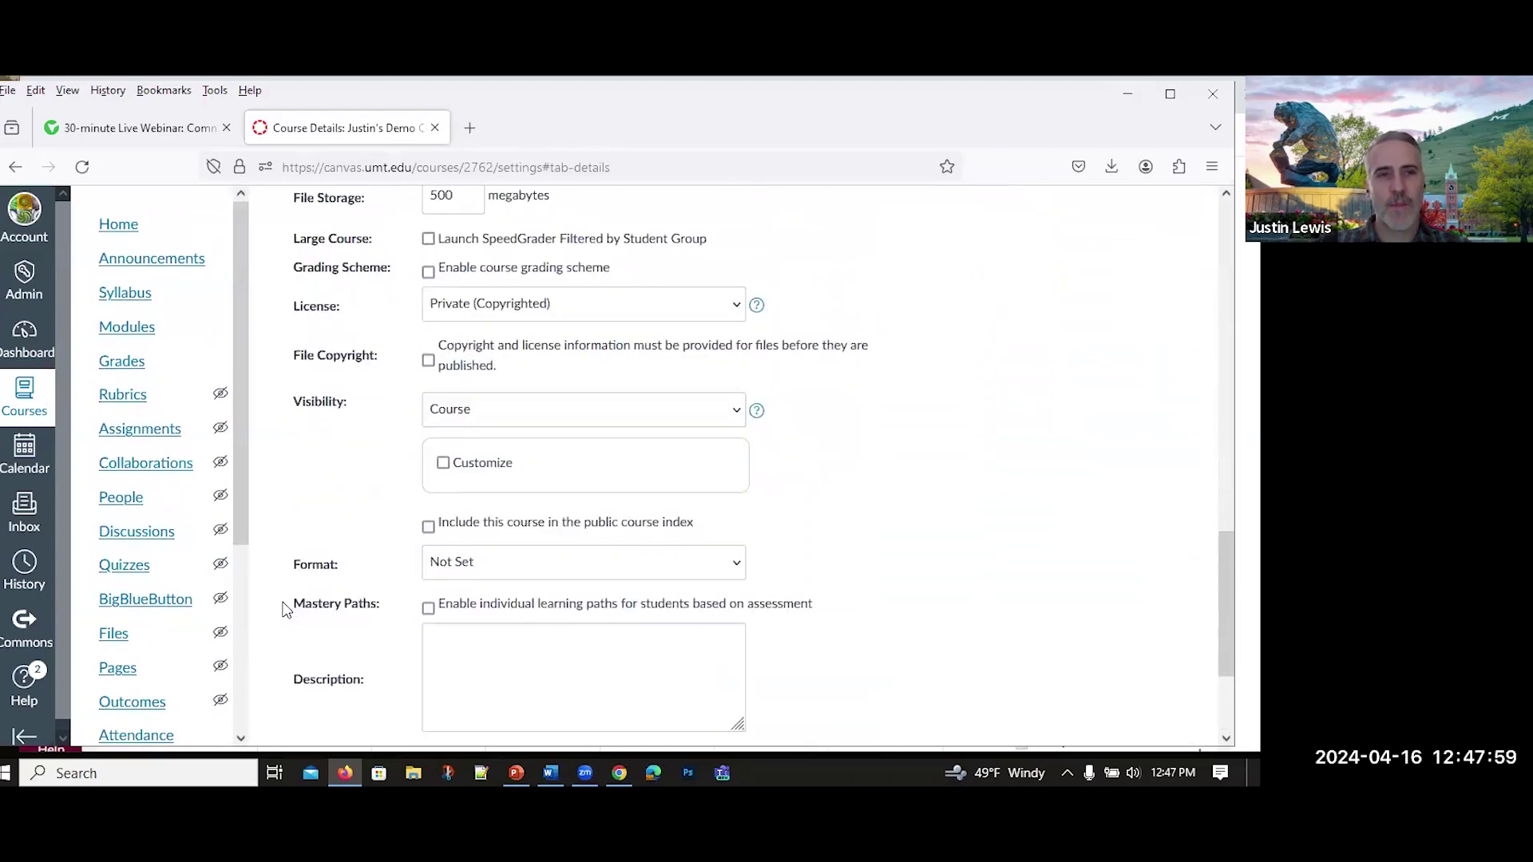
pyautogui.scroll(-1, 285, 609)
pyautogui.scroll(5, 285, 609)
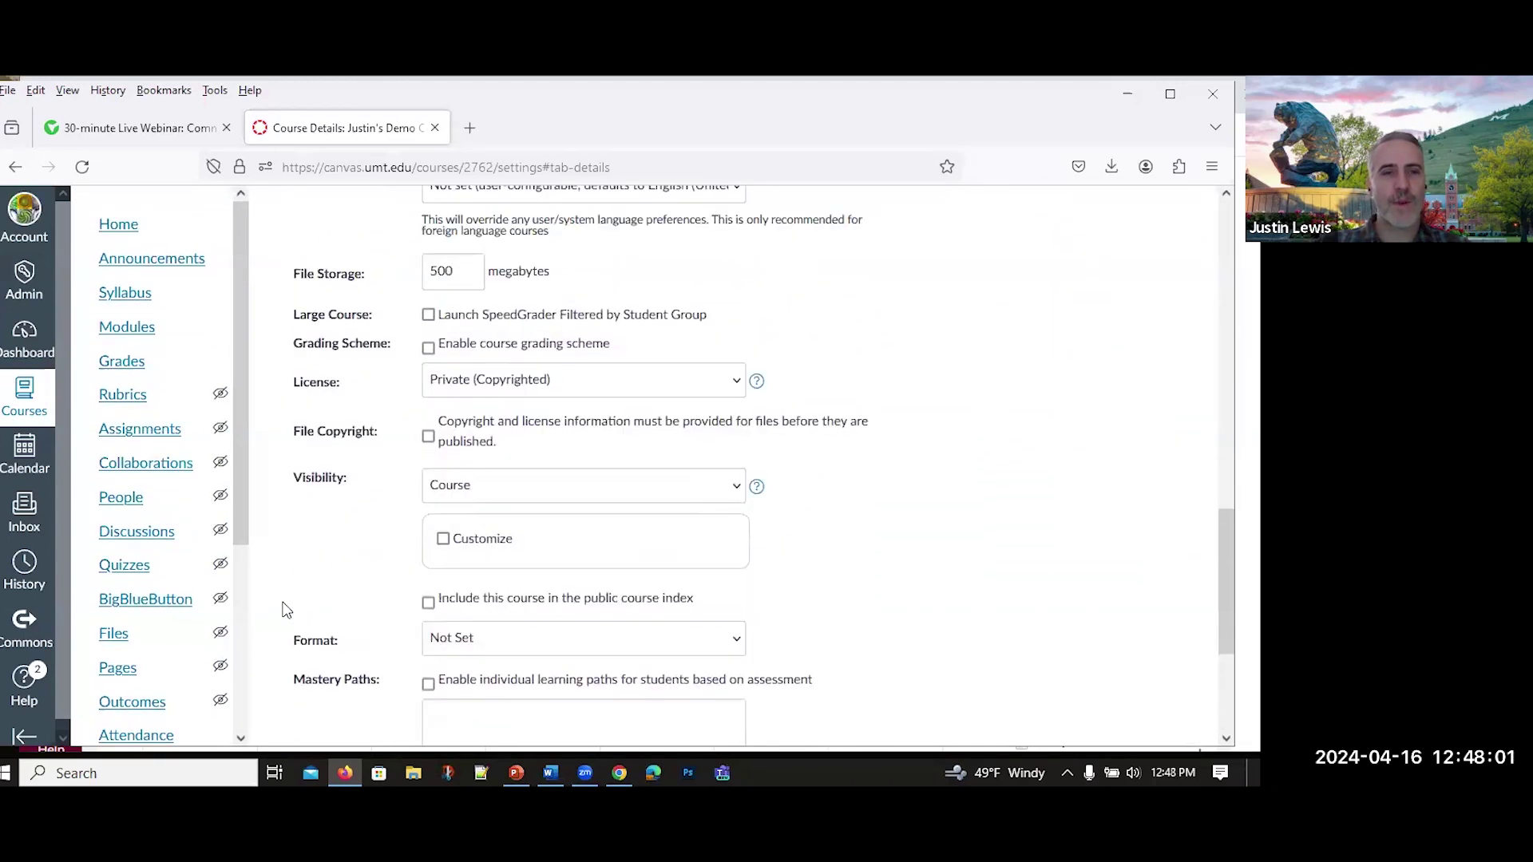
pyautogui.scroll(5, 285, 609)
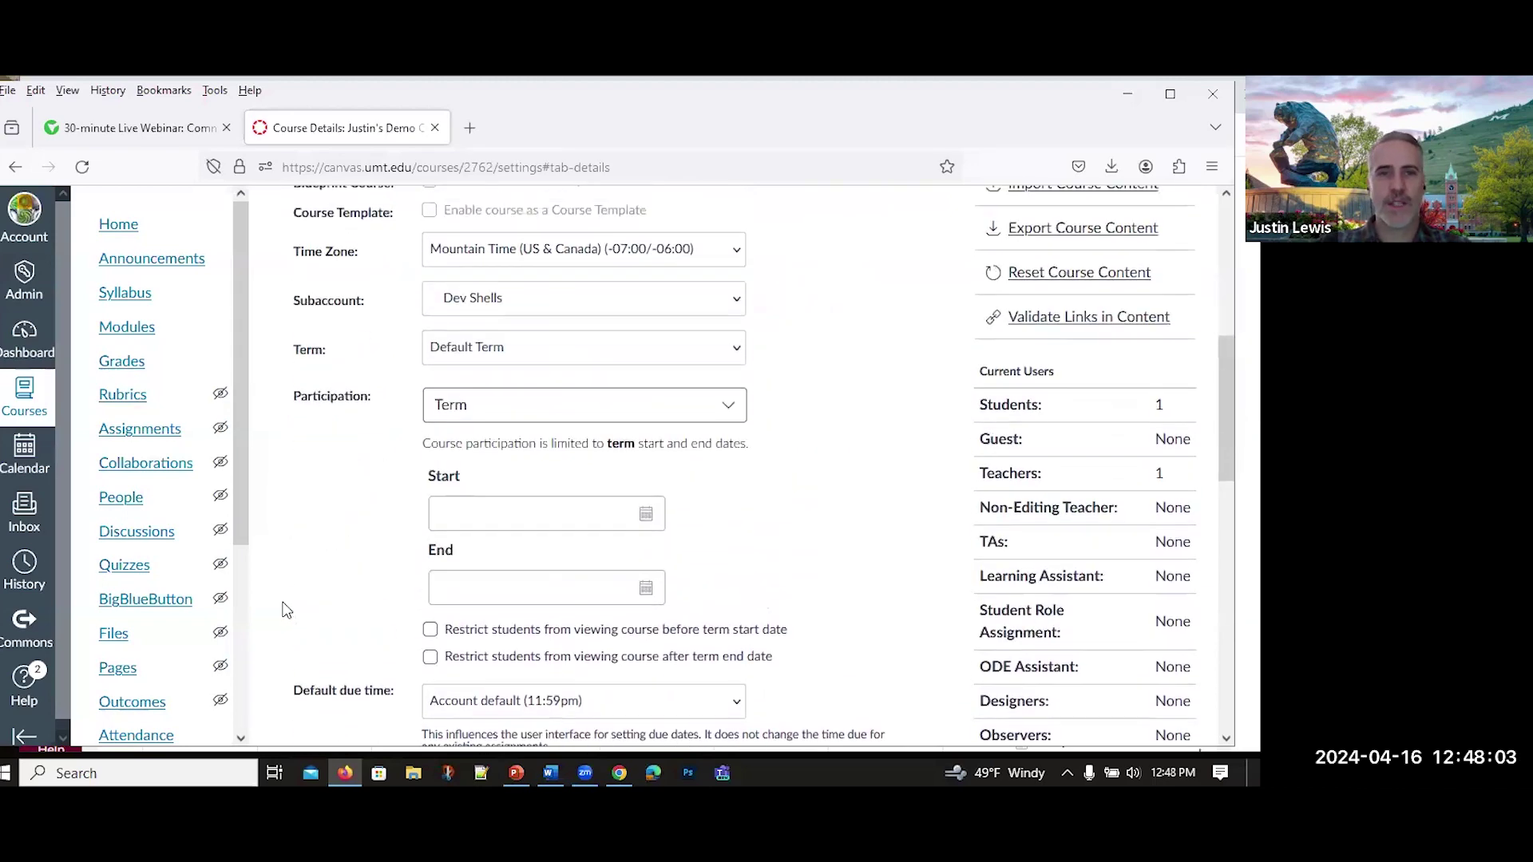
pyautogui.scroll(5, 284, 609)
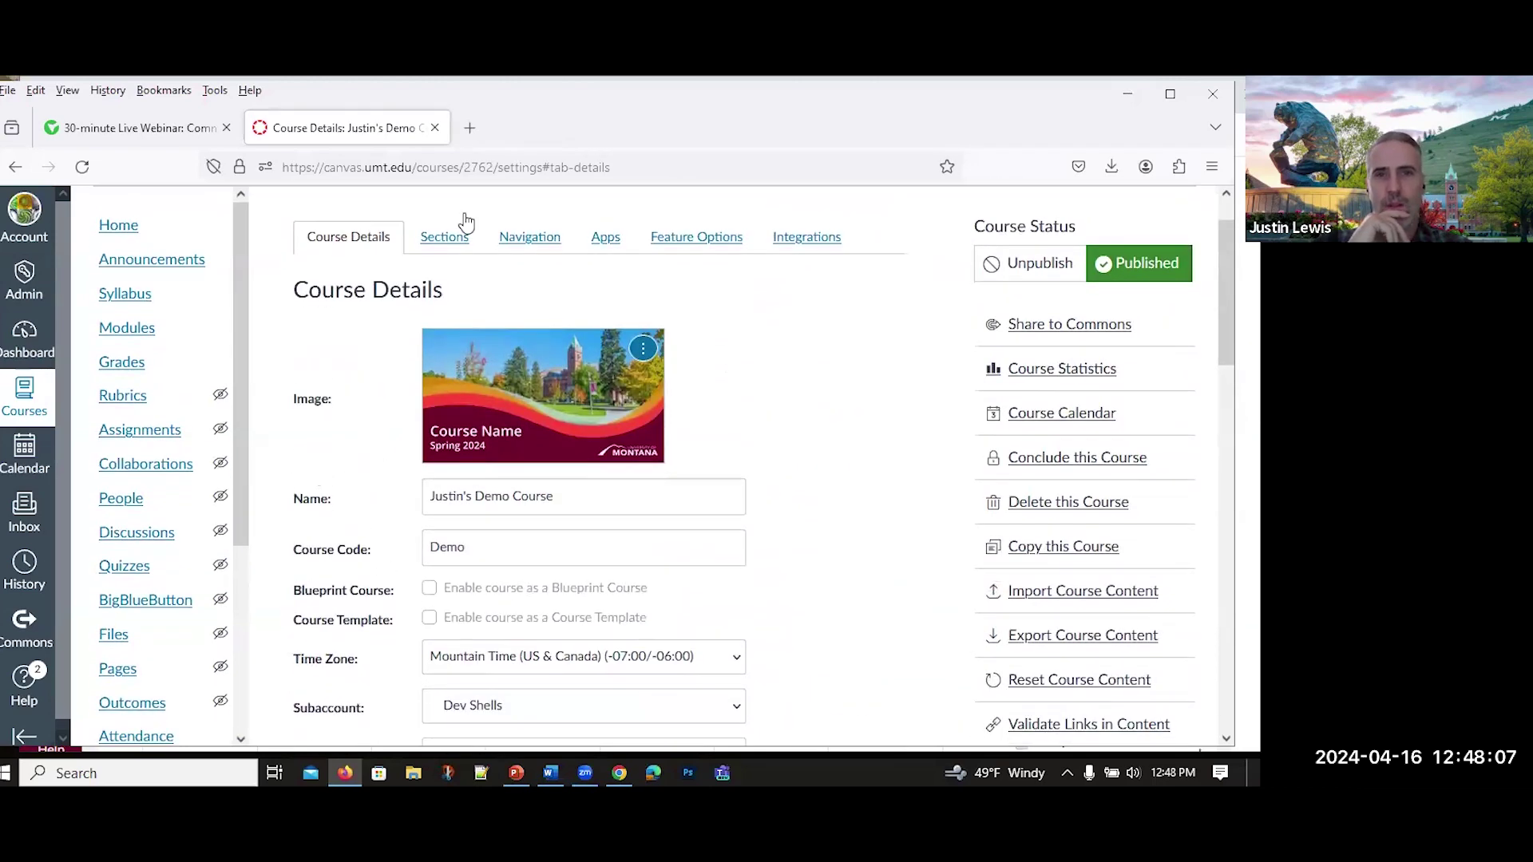
pyautogui.click(695, 236)
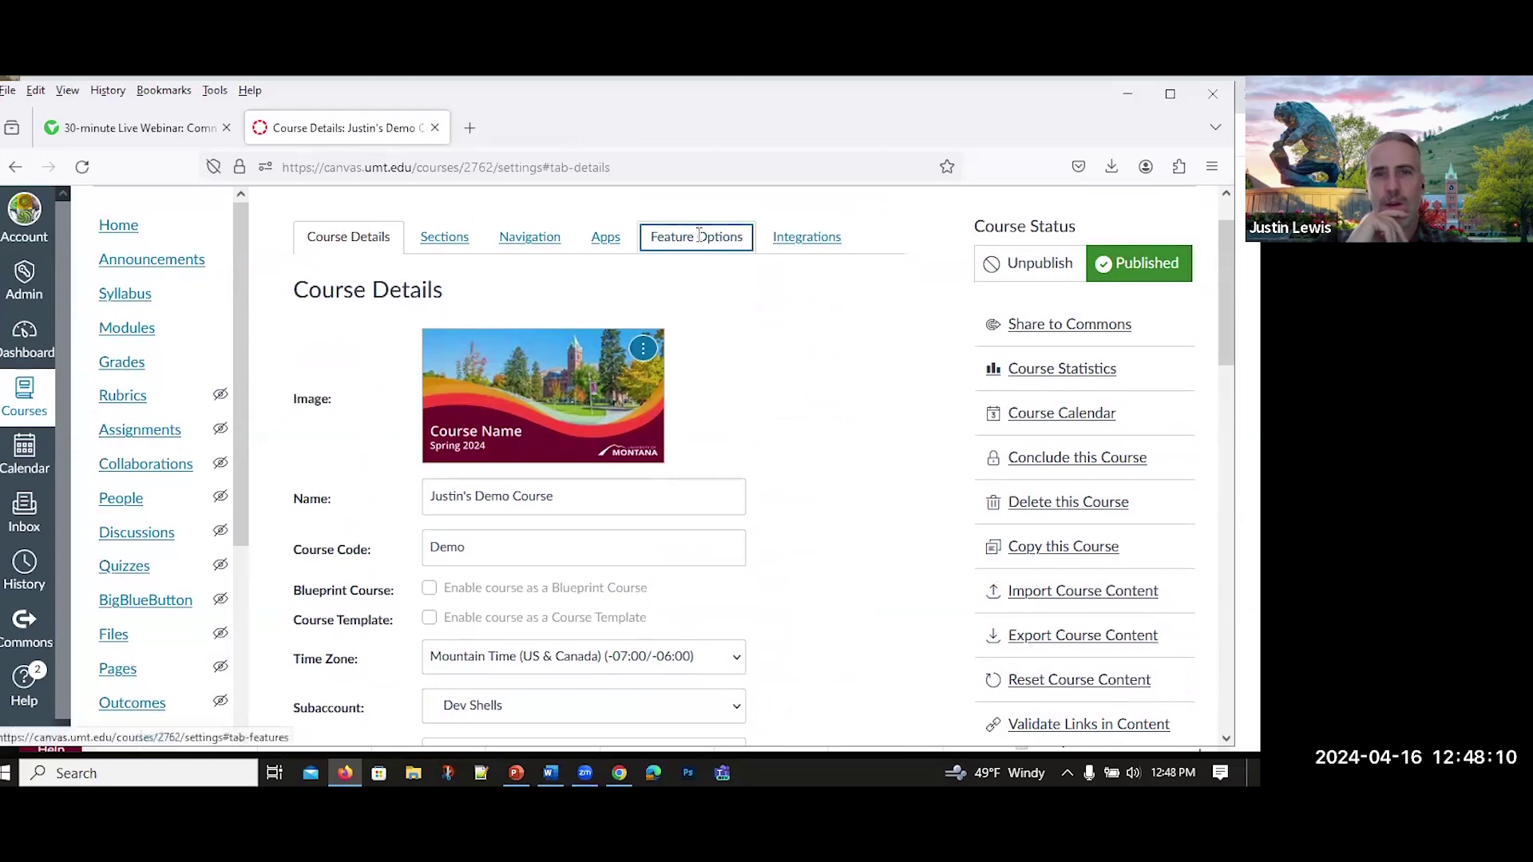
pyautogui.click(337, 240)
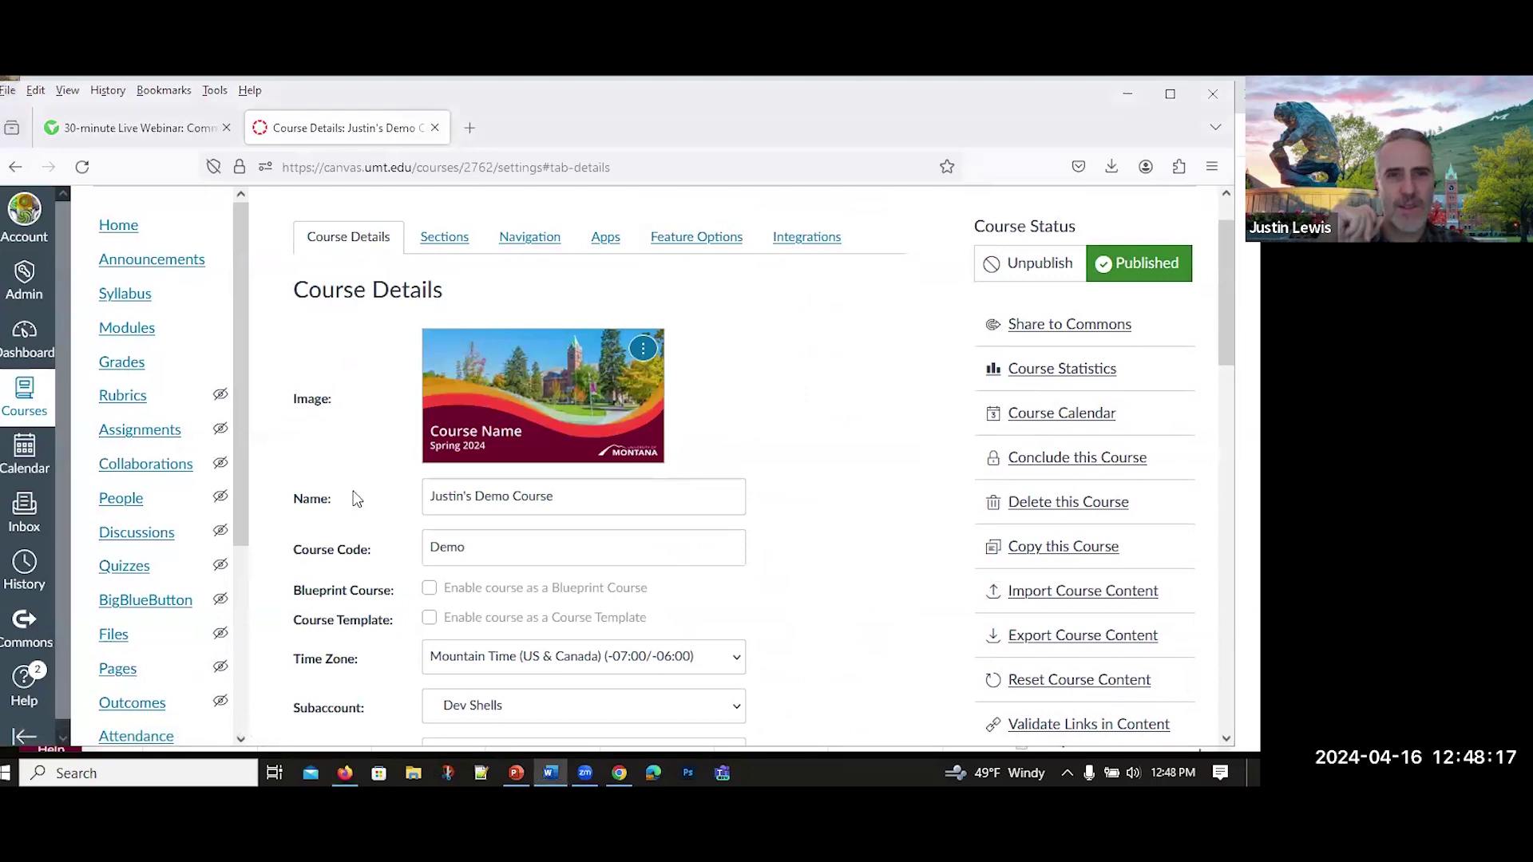
# Reveal the additional course detail options below the description and enable Show recent announcements on Course home page
pyautogui.scroll(-3, 356, 495)
pyautogui.scroll(-6, 356, 497)
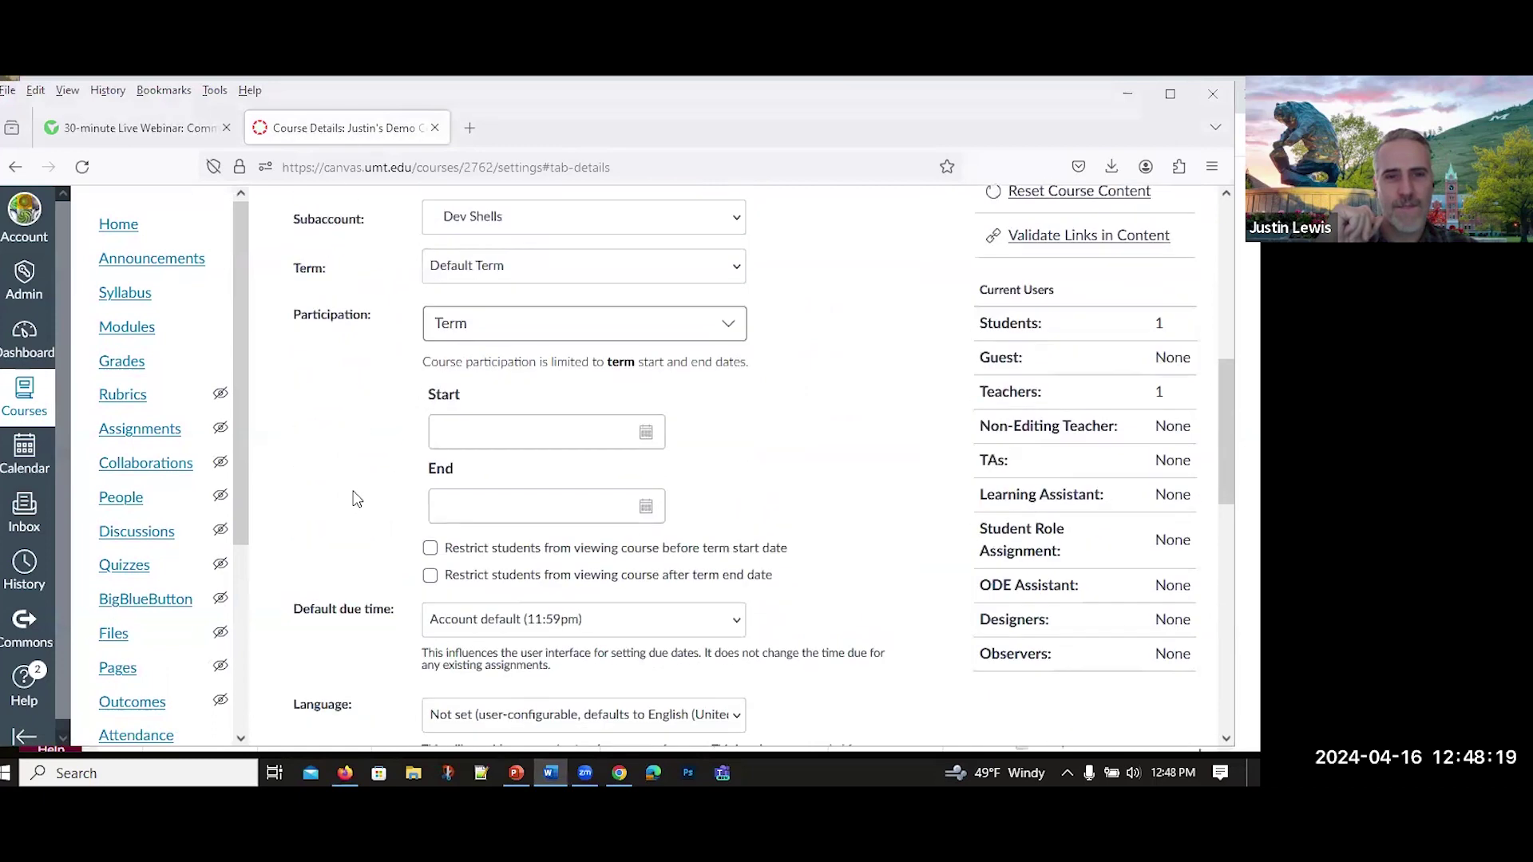
pyautogui.scroll(-4, 356, 497)
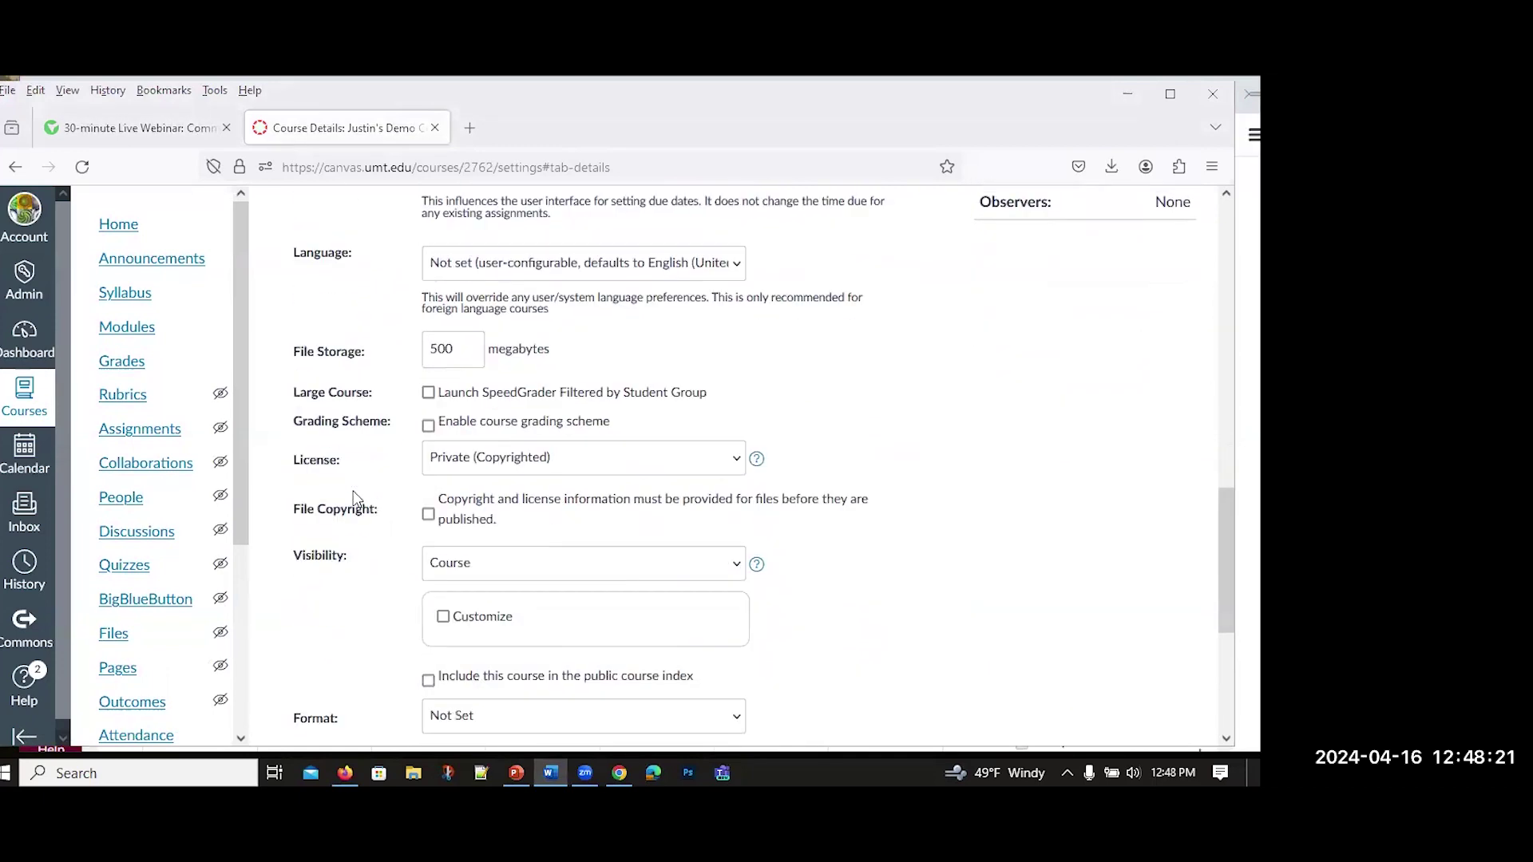
pyautogui.scroll(-2, 356, 498)
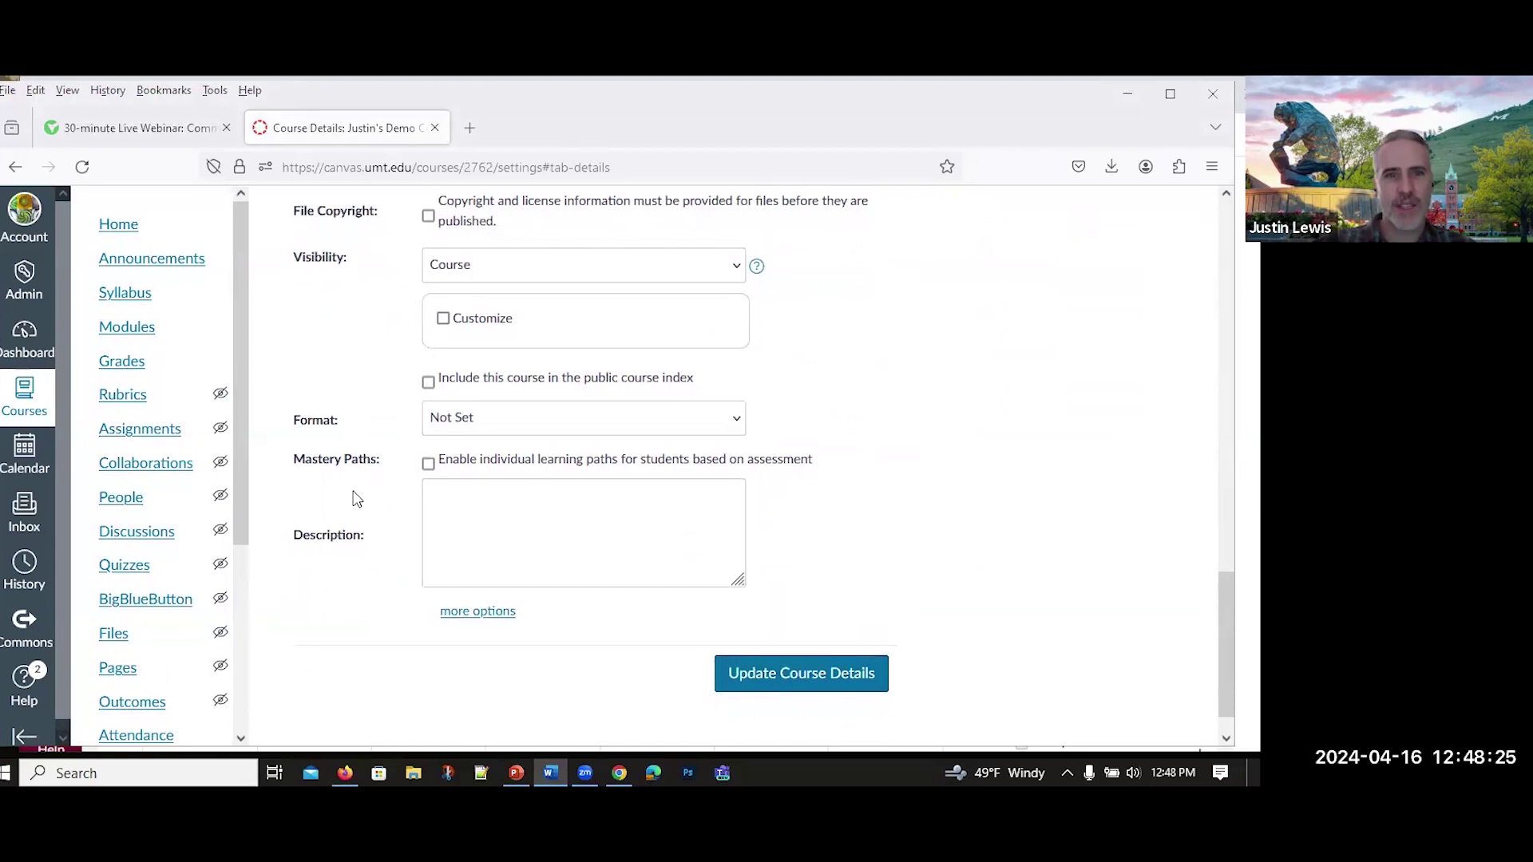
pyautogui.scroll(-1, 356, 497)
pyautogui.scroll(1, 356, 497)
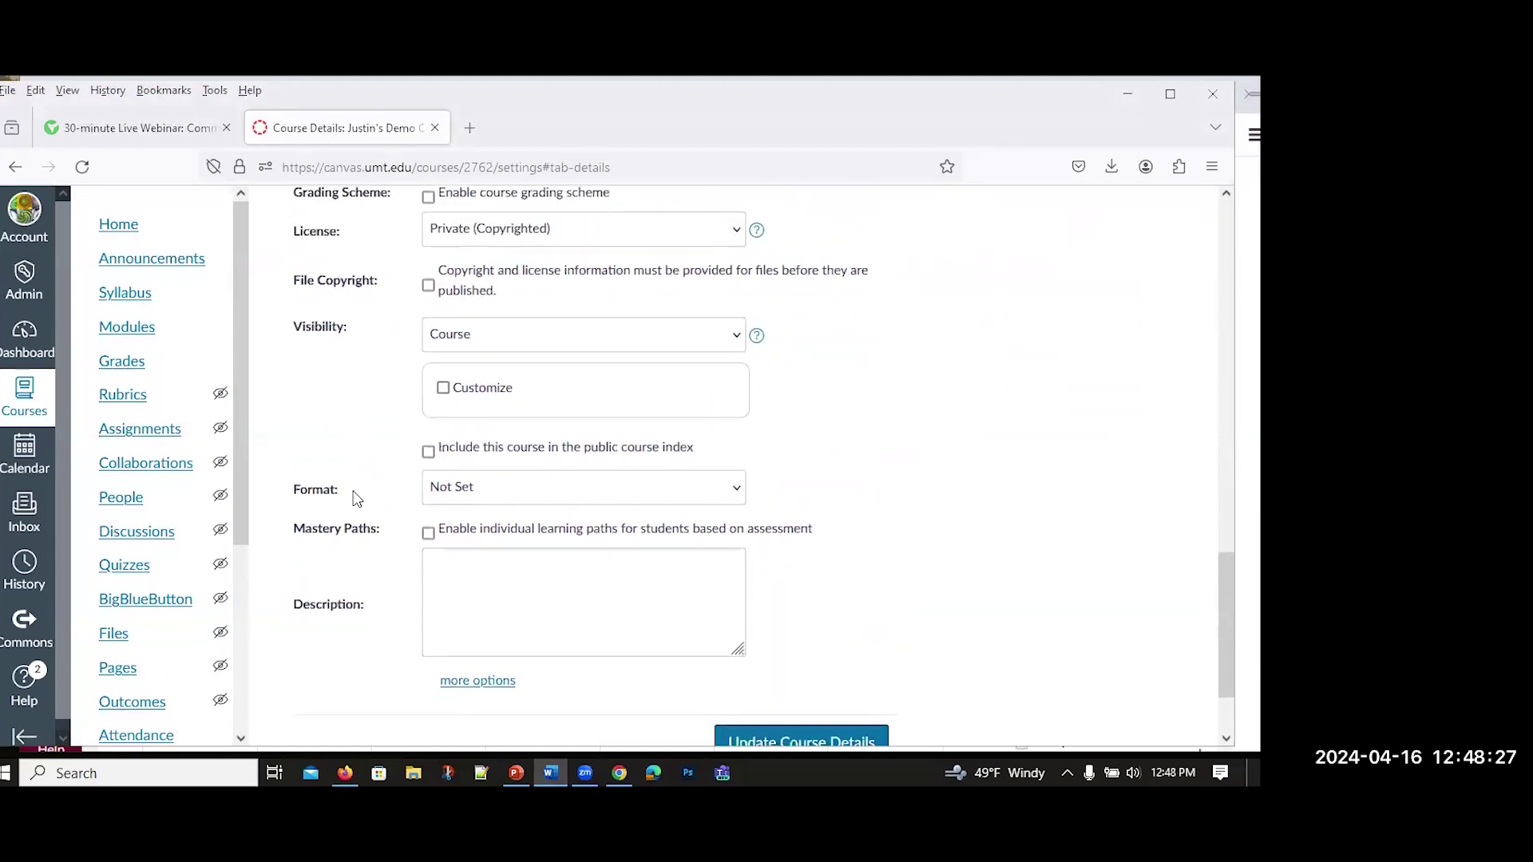
pyautogui.scroll(5, 353, 496)
pyautogui.scroll(-7, 353, 497)
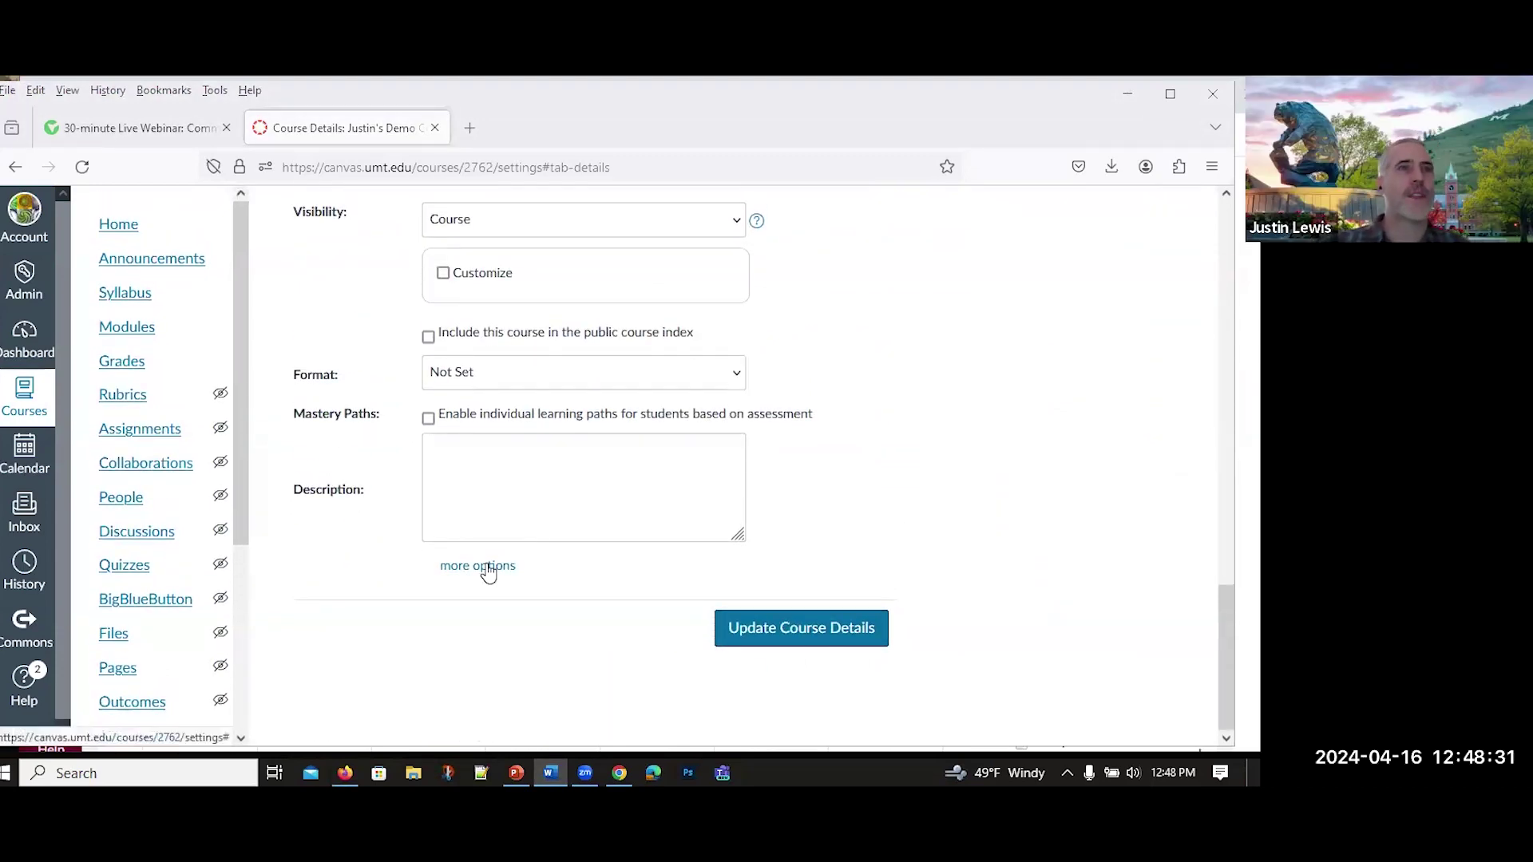
pyautogui.click(480, 568)
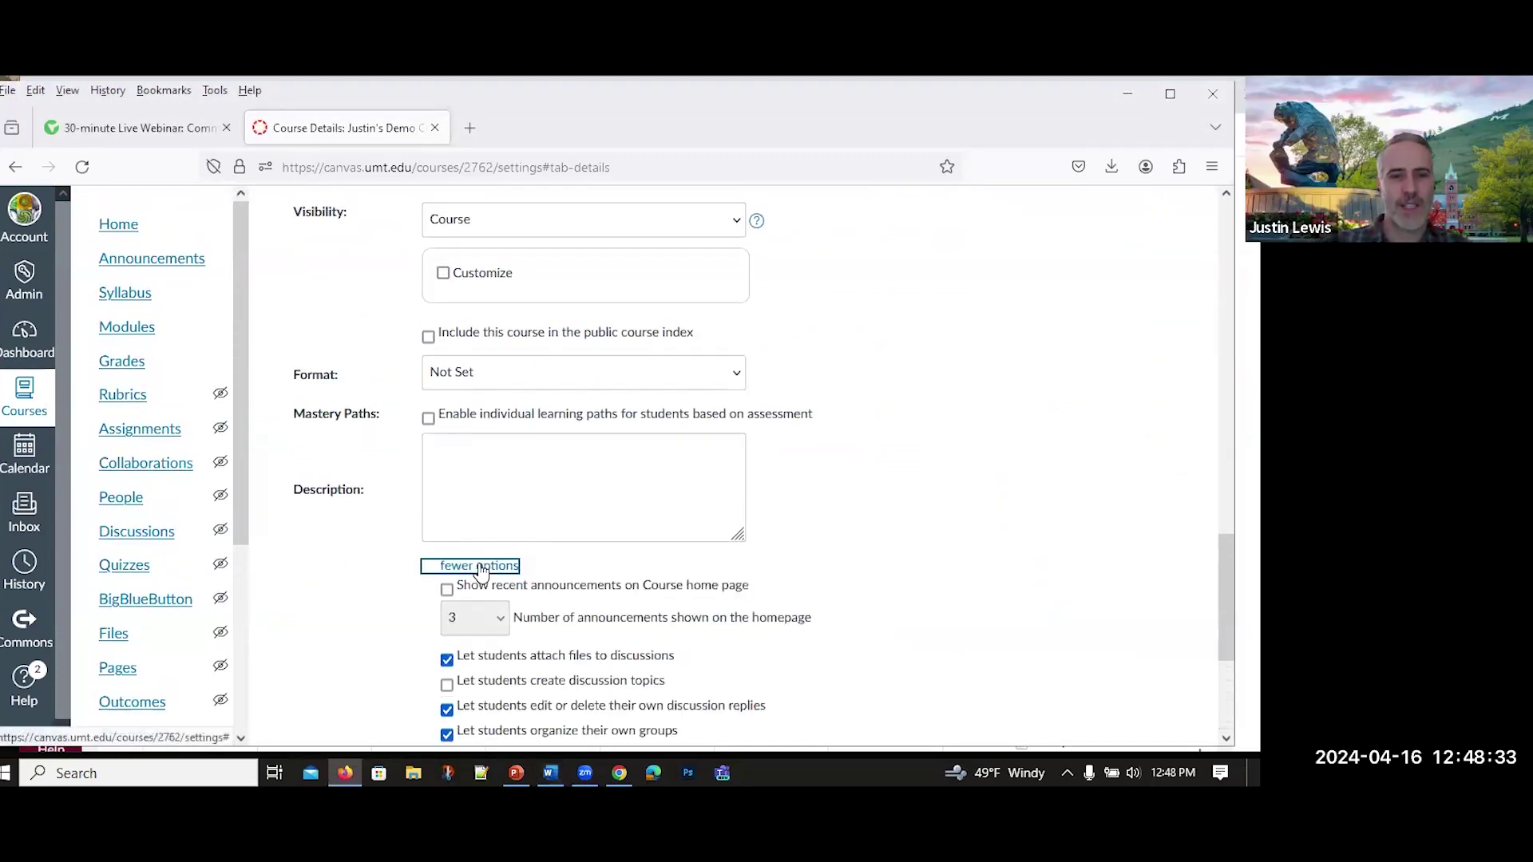
pyautogui.scroll(-2, 384, 591)
pyautogui.click(447, 414)
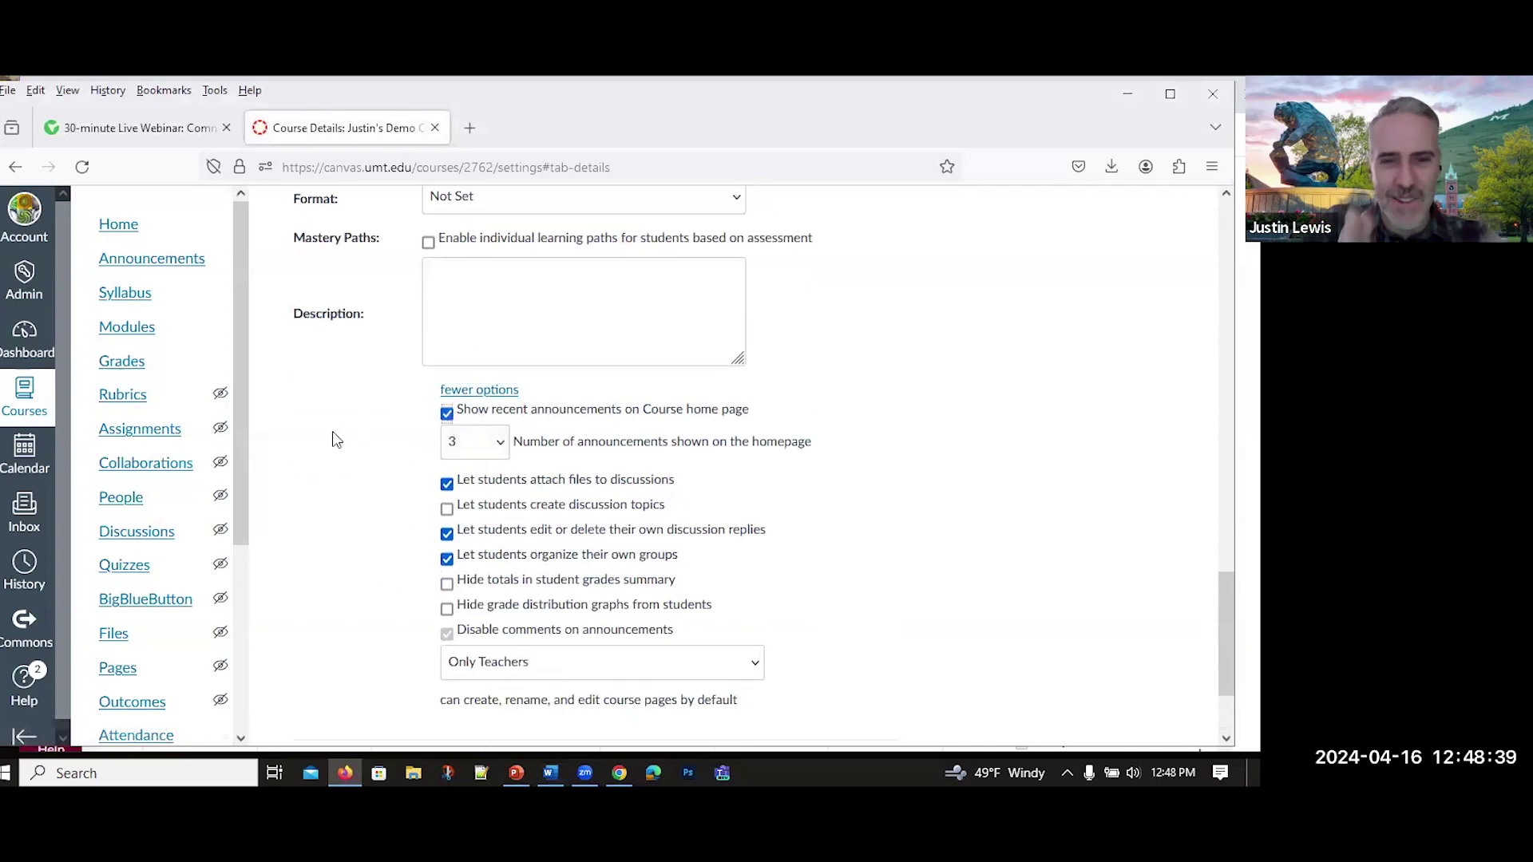
# Set the number of announcements shown on the homepage to 1, and view the course home page after saving the course details
pyautogui.click(501, 446)
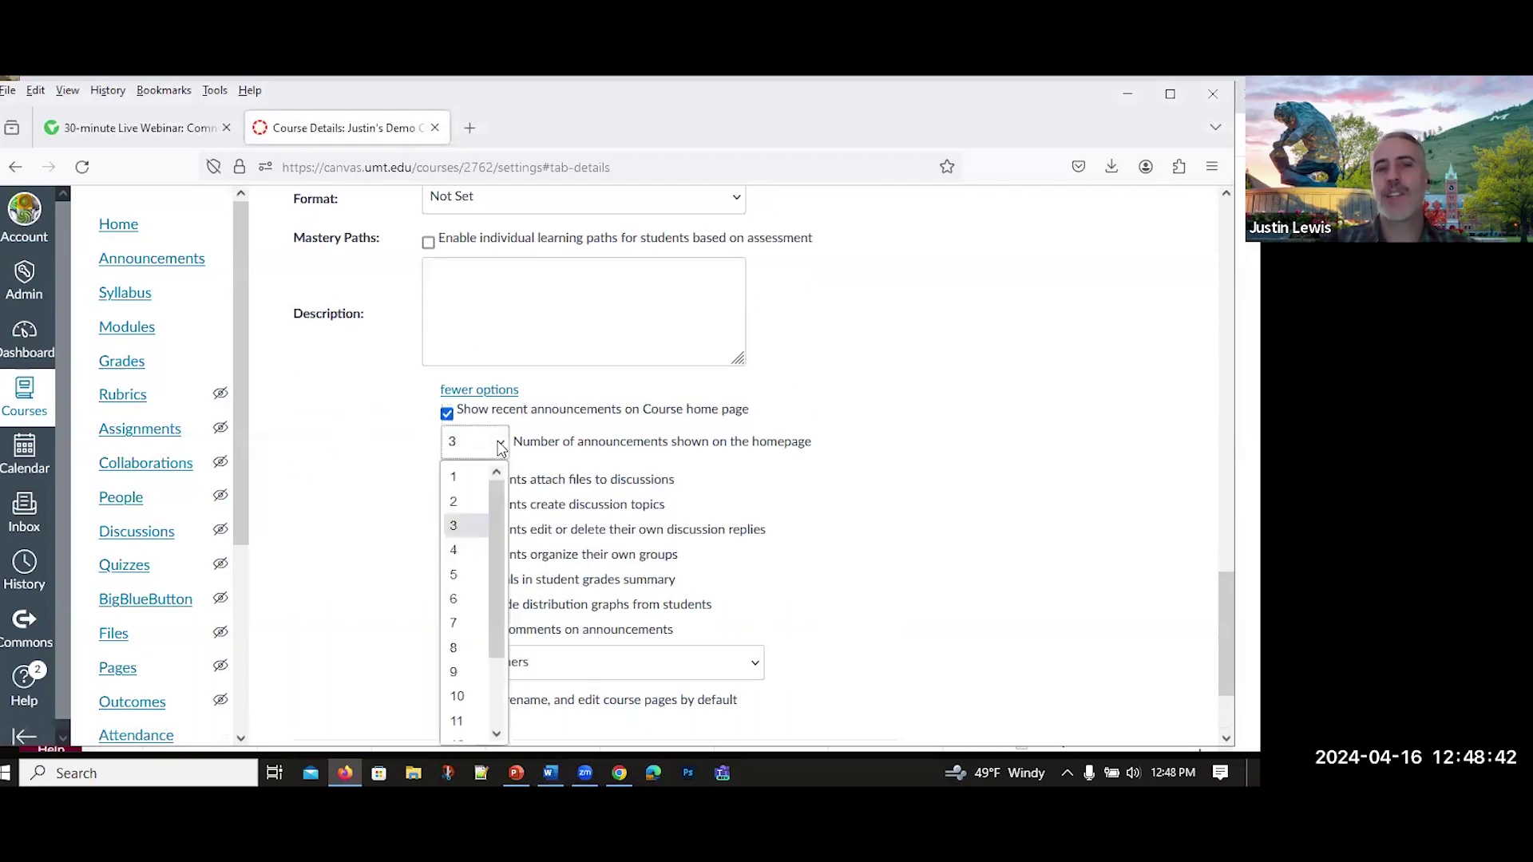
pyautogui.click(466, 477)
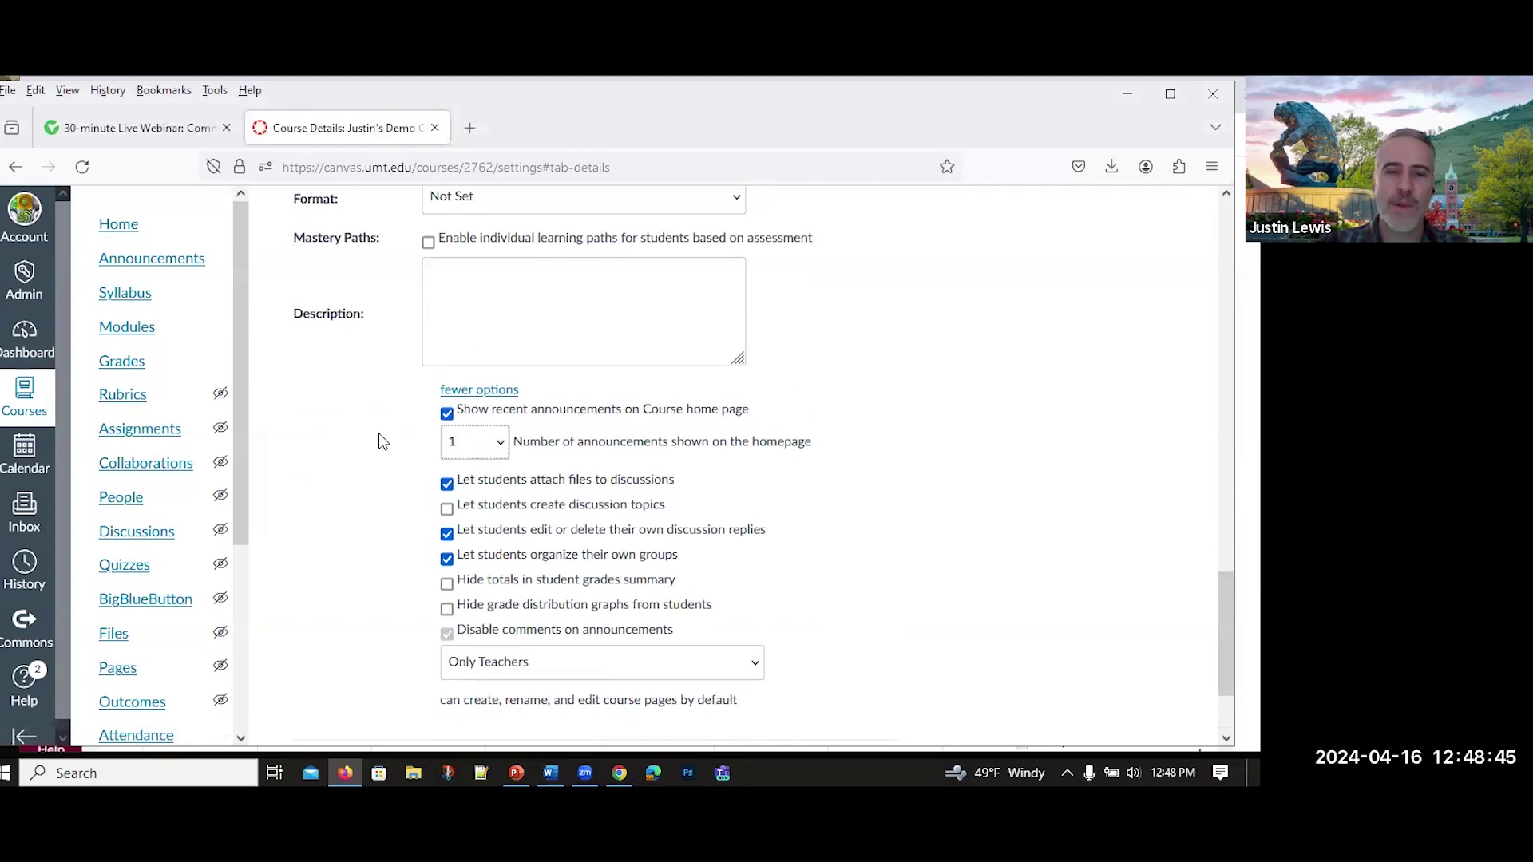
pyautogui.scroll(-3, 379, 435)
pyautogui.click(805, 624)
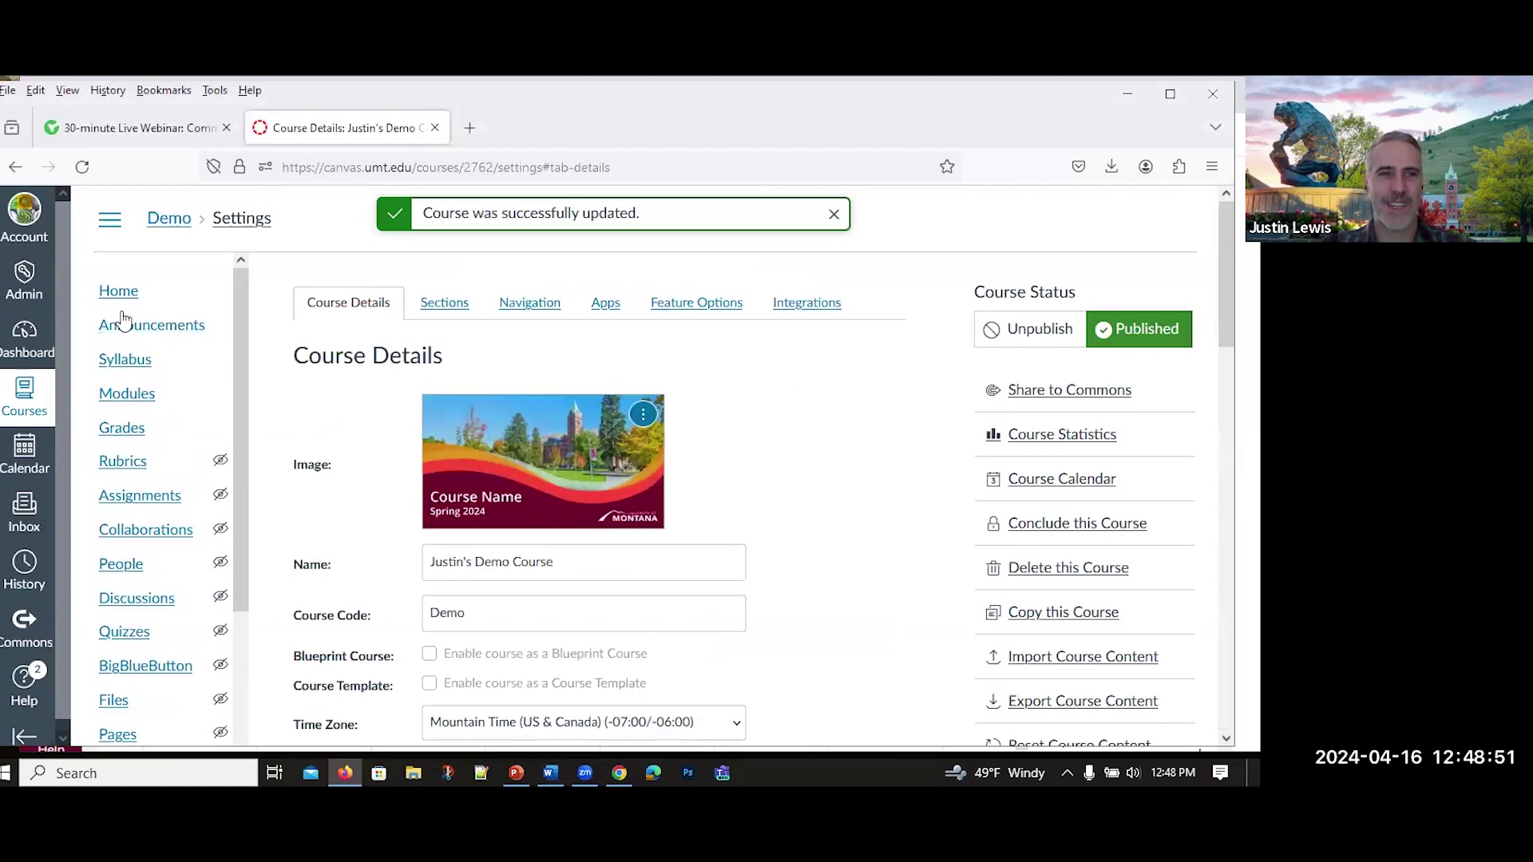
pyautogui.click(106, 292)
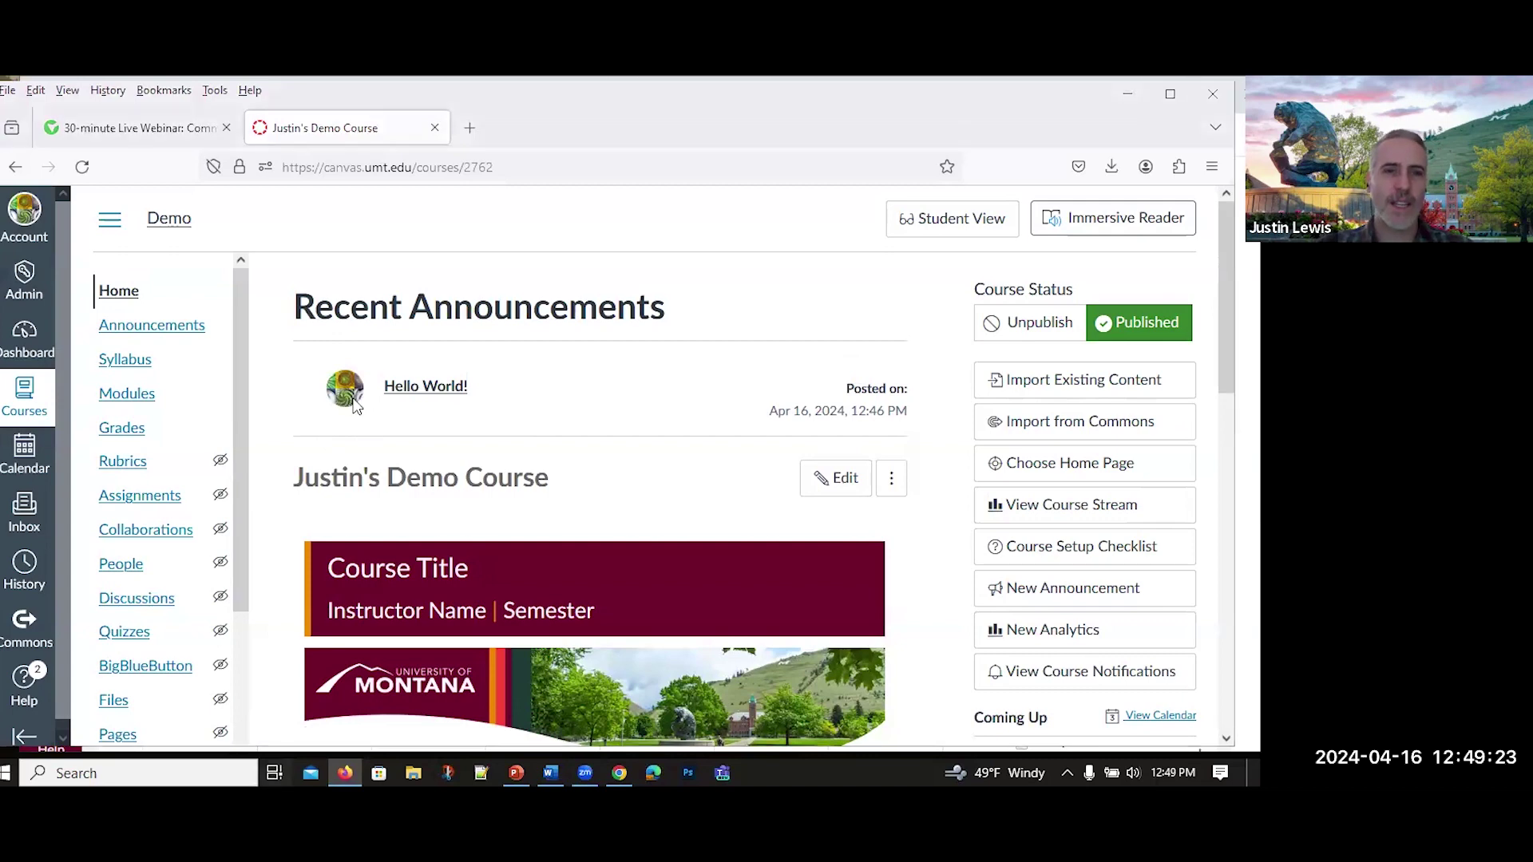
# Switch to the Chrome window with the test student's account and open the demo course's home page there
pyautogui.press('super+Tab')
pyautogui.click(454, 311)
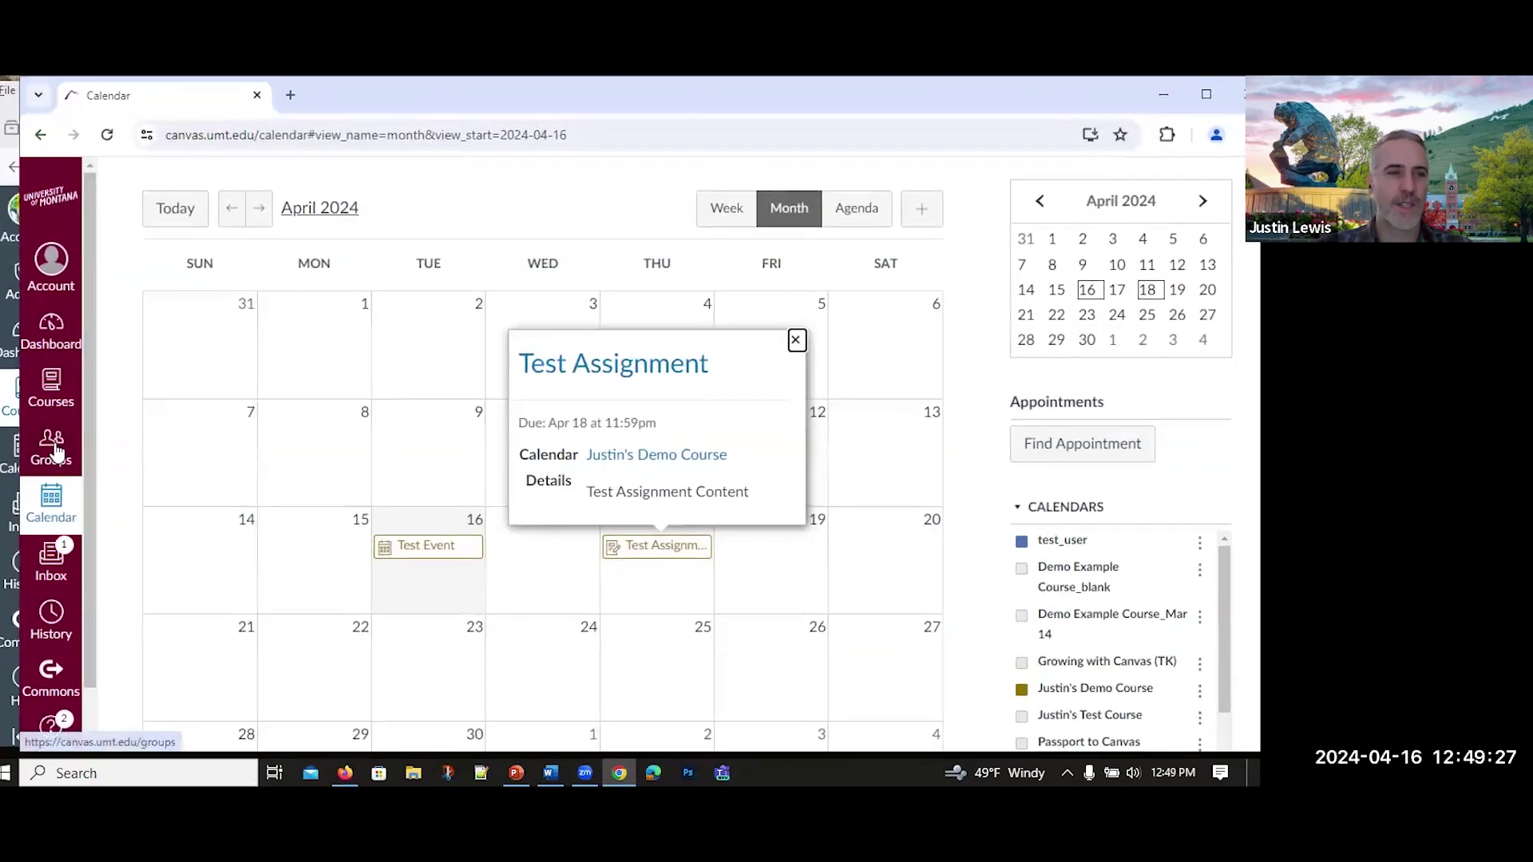
pyautogui.click(55, 389)
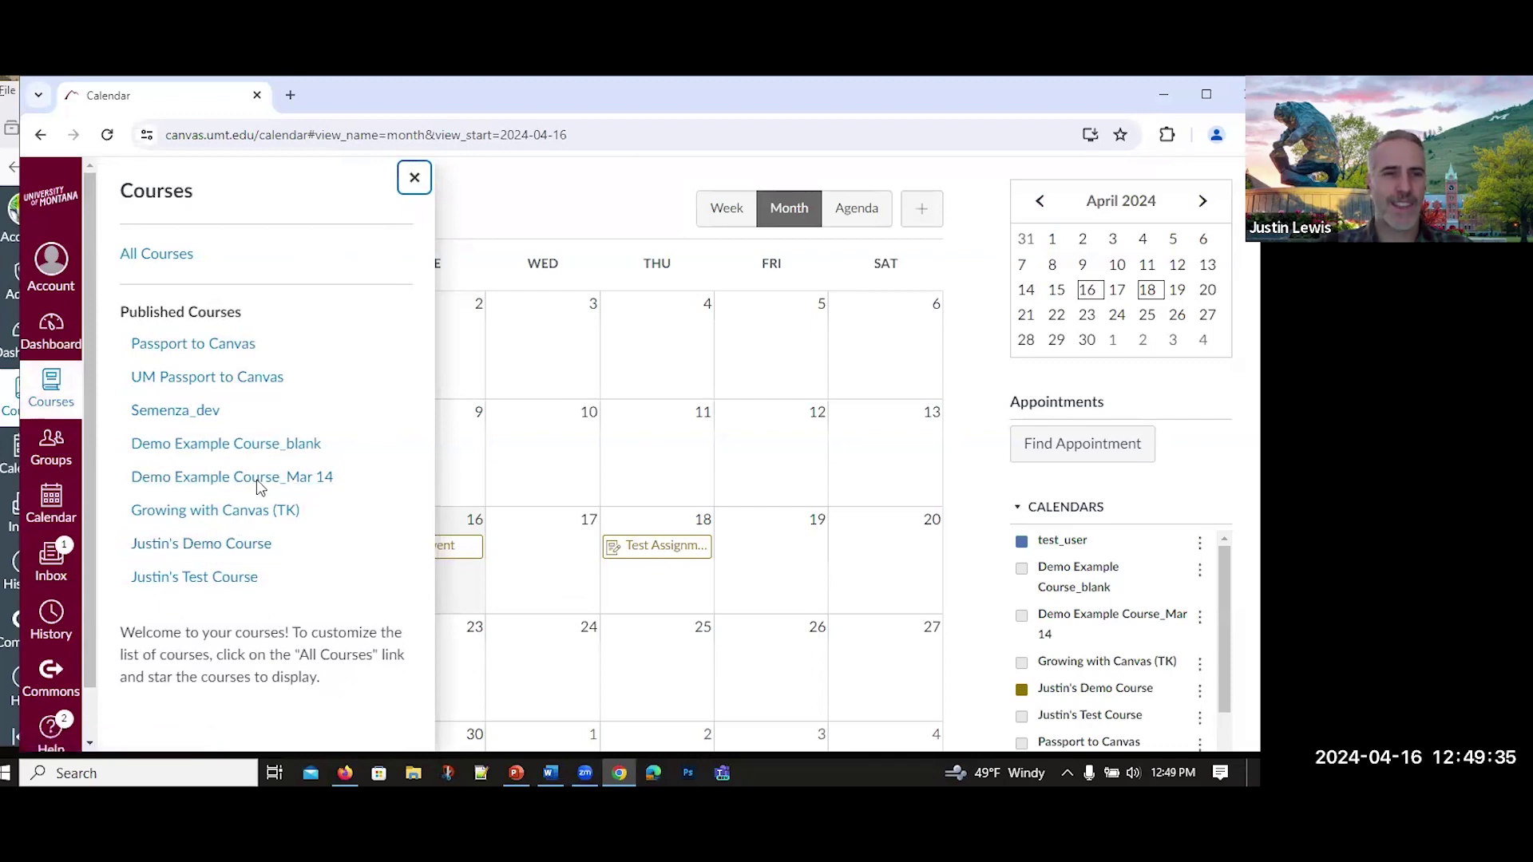
pyautogui.click(192, 549)
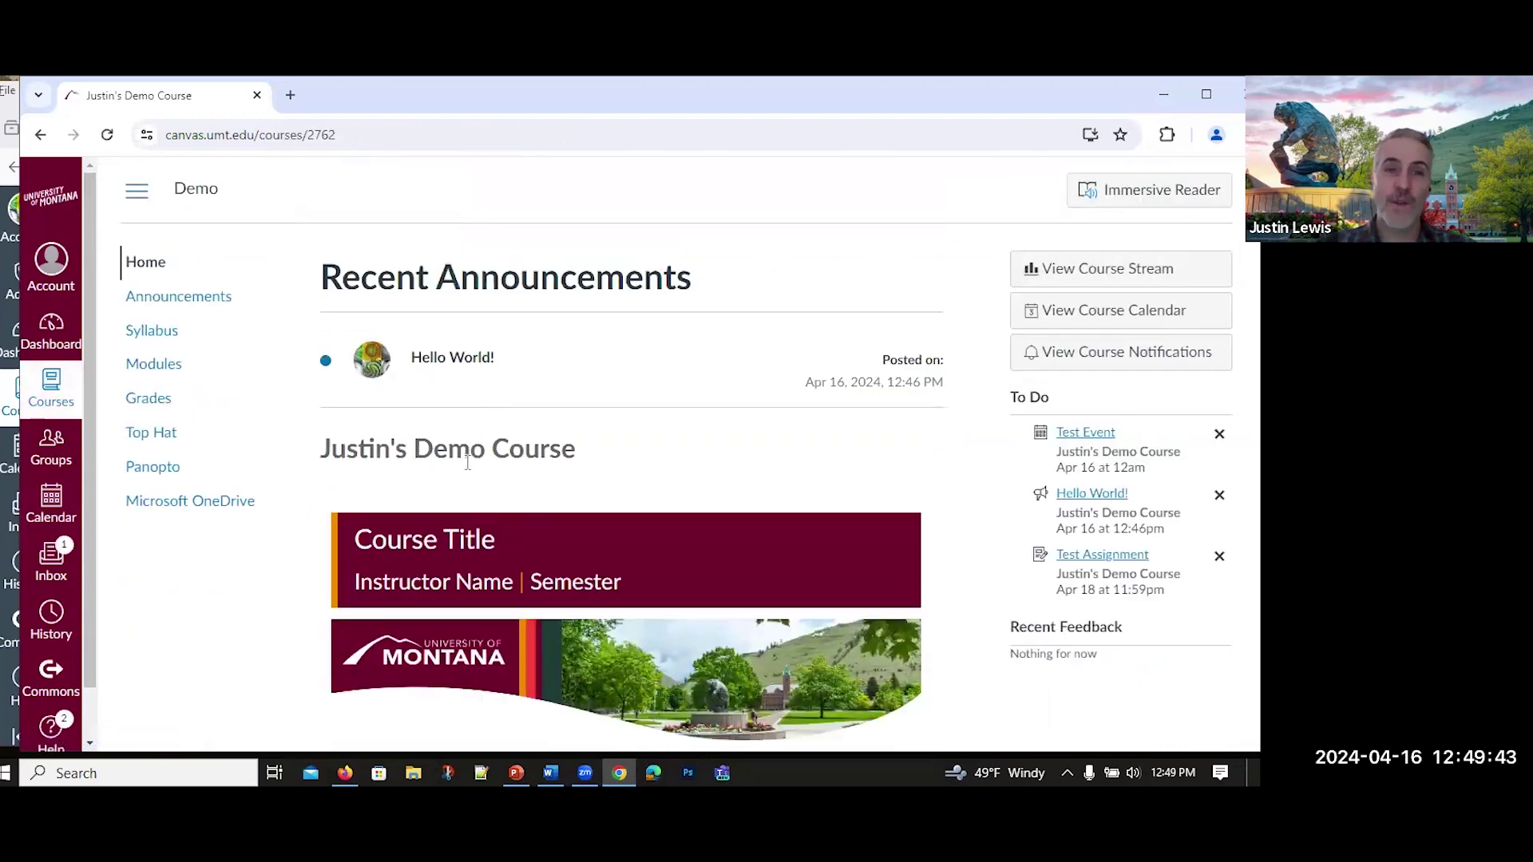
# Open the Hello World! announcement from the student's recent announcements and look over its text and image
pyautogui.click(467, 356)
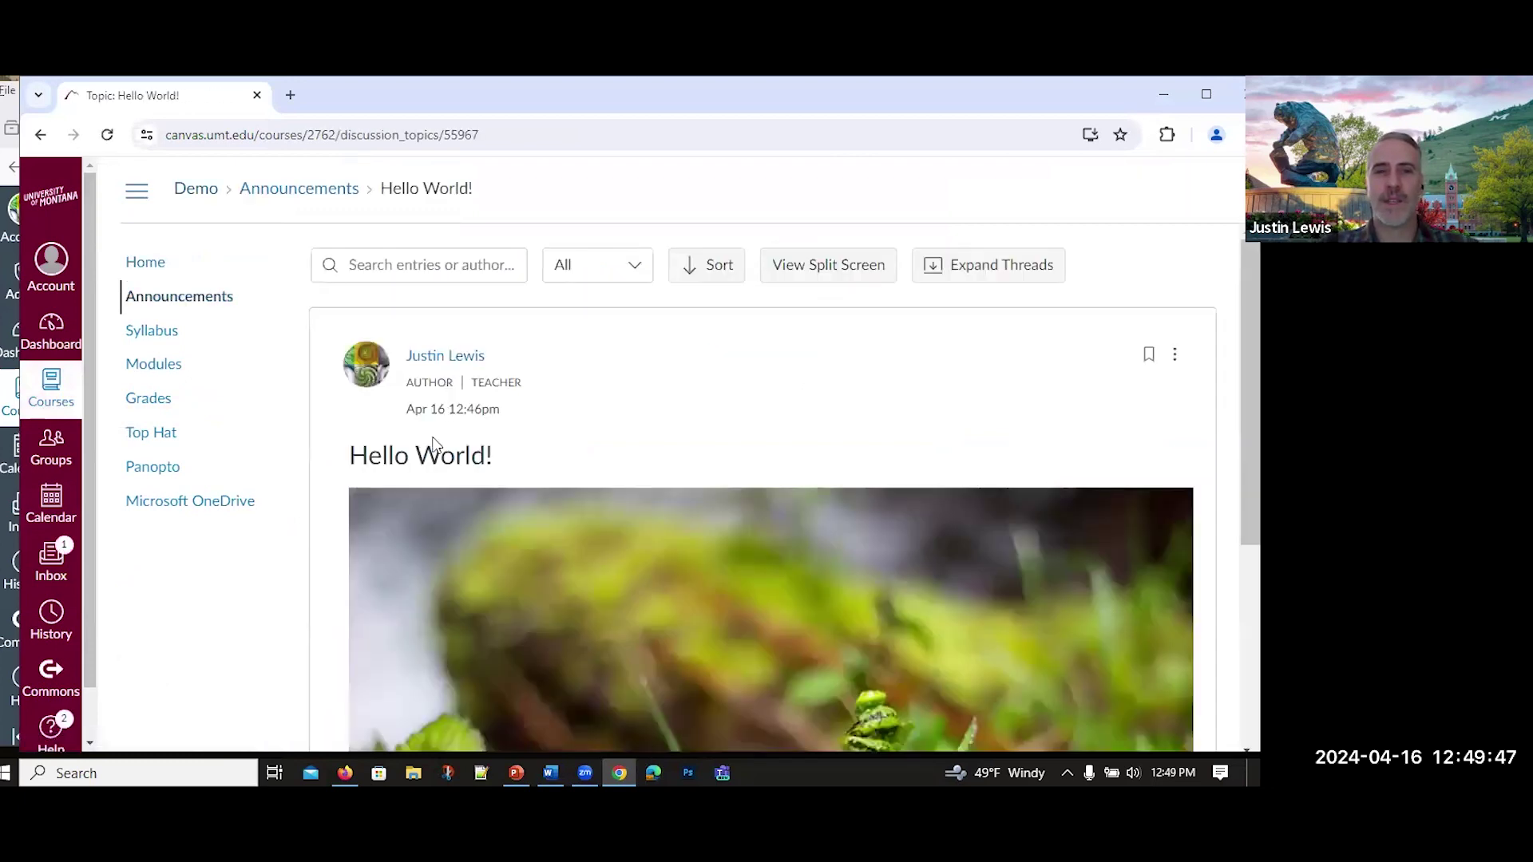
pyautogui.scroll(-4, 816, 328)
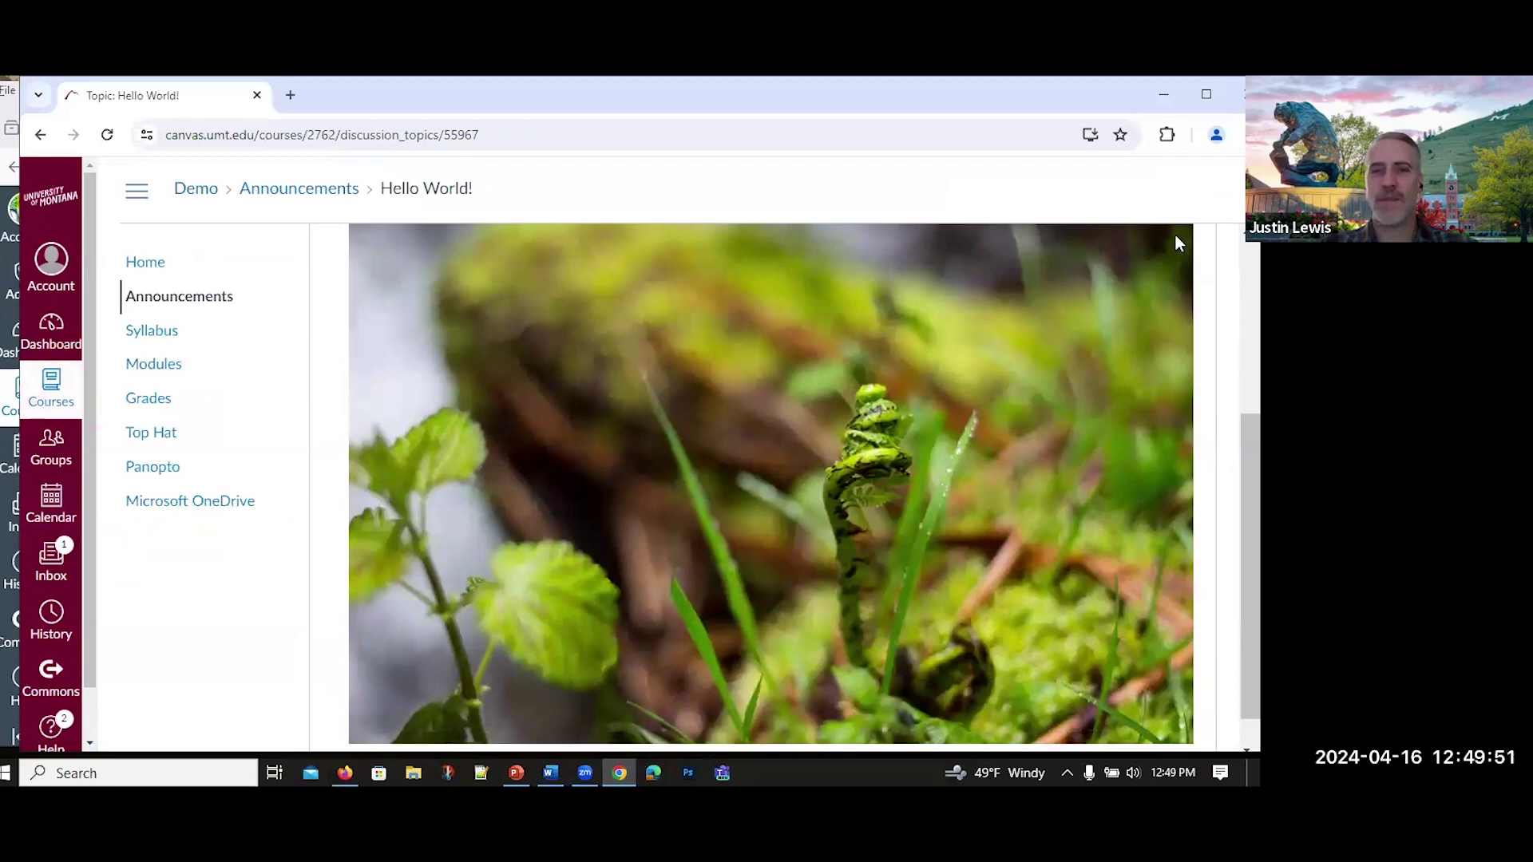
pyautogui.scroll(1, 617, 409)
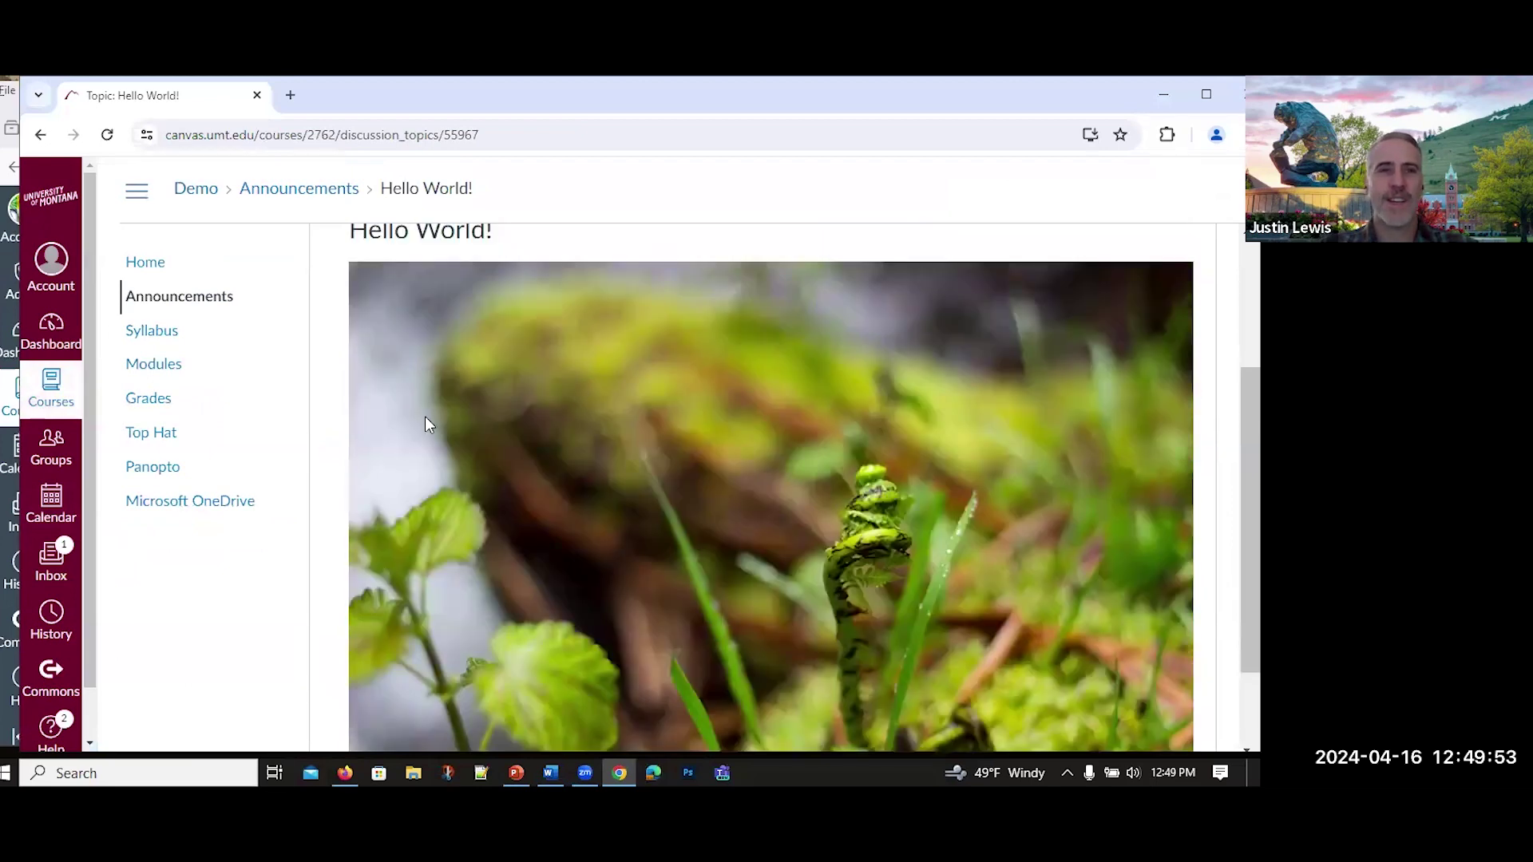
# Switch back to the Firefox window with the teacher's account and open the Canvas inbox
pyautogui.press('super+Tab')
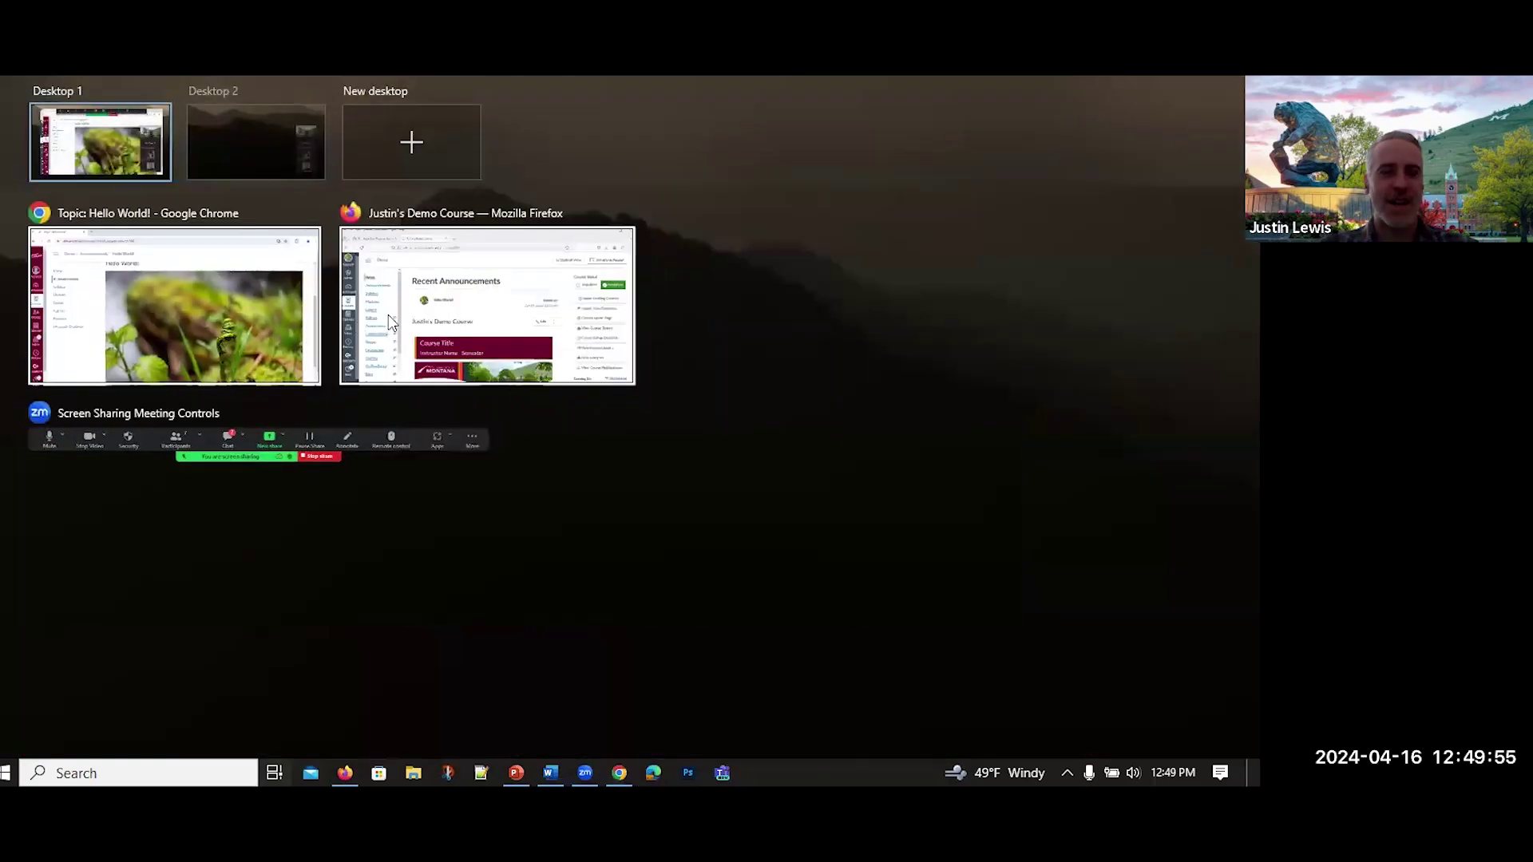
pyautogui.click(388, 314)
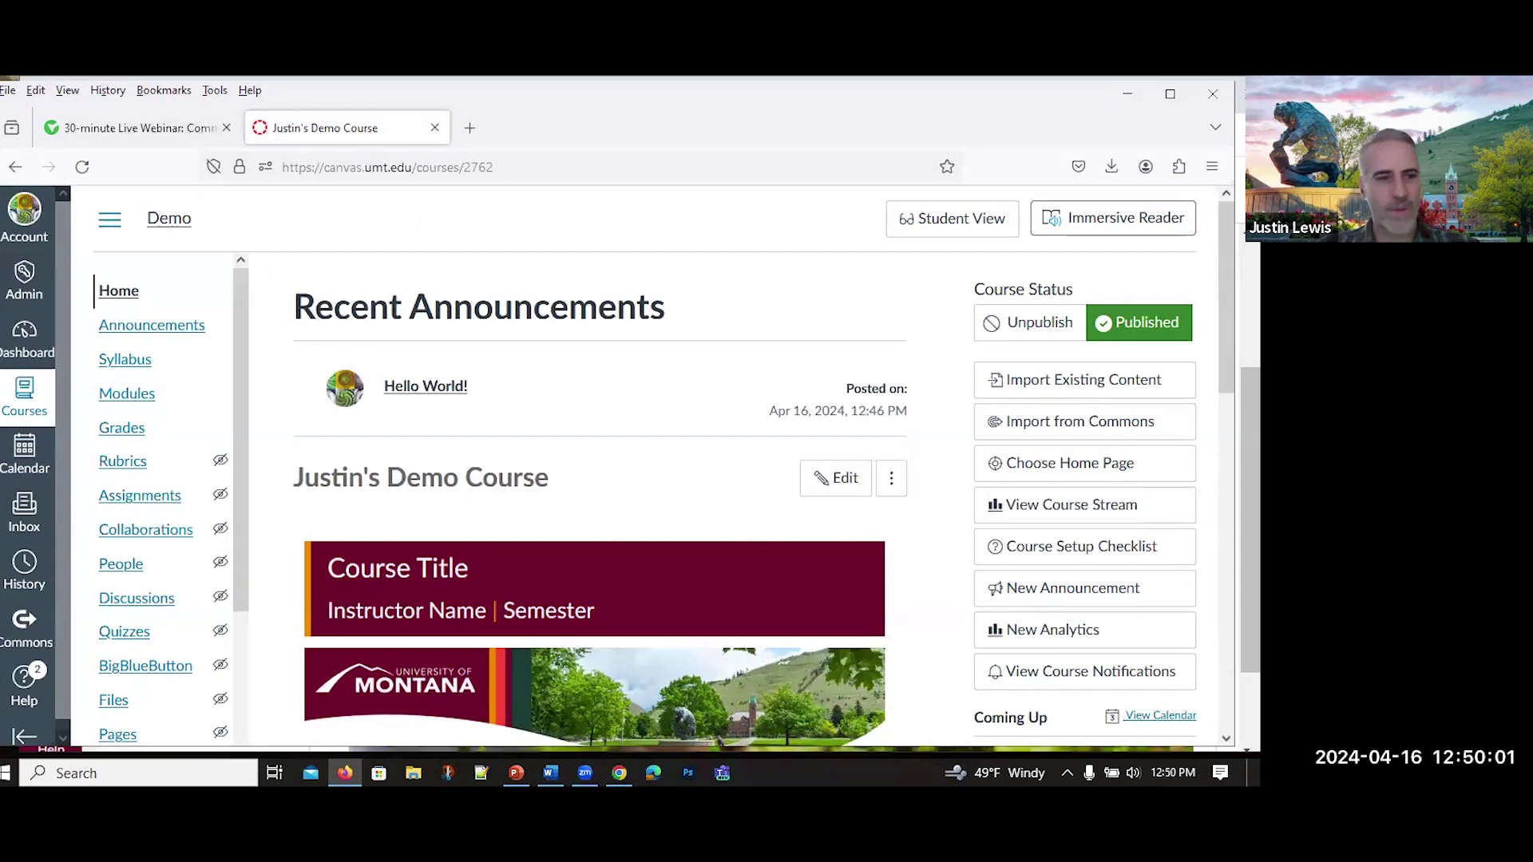
pyautogui.scroll(-3, 199, 559)
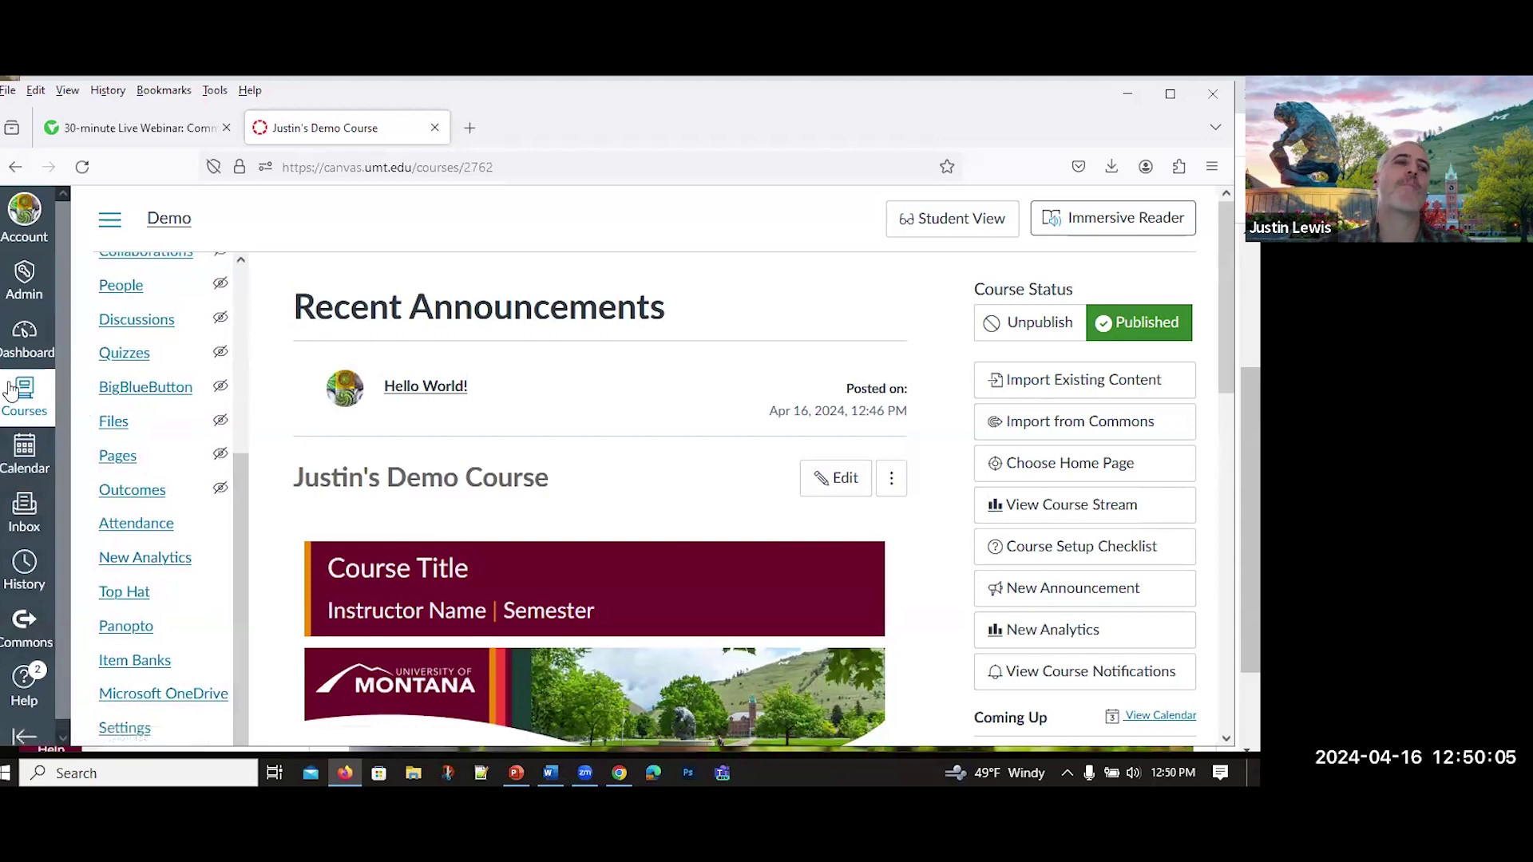
pyautogui.click(24, 512)
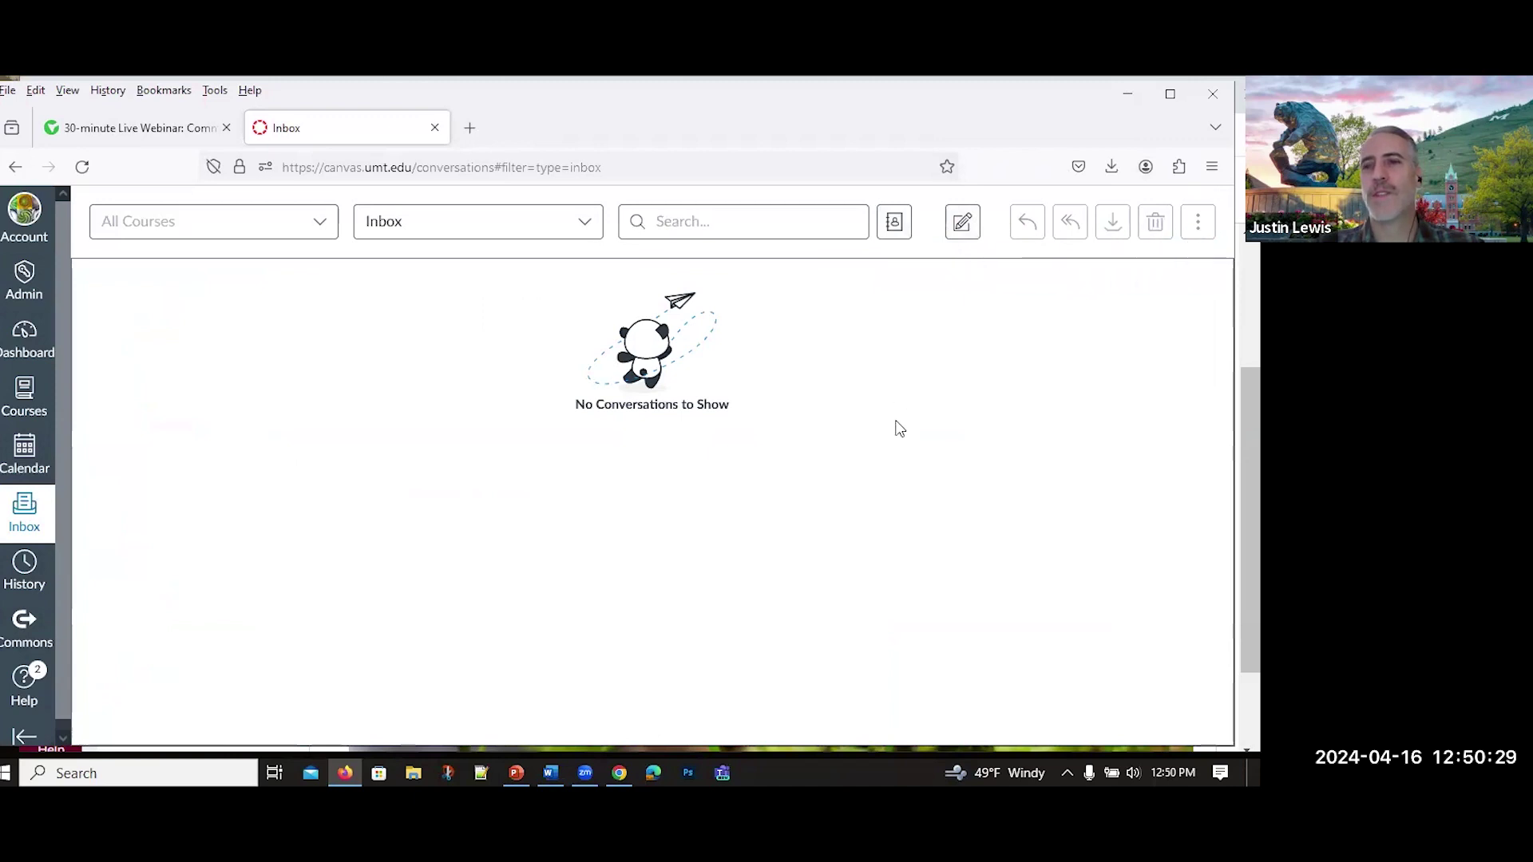
# Start a new inbox message for the demo course and address it to test_user from the course's students
pyautogui.click(964, 231)
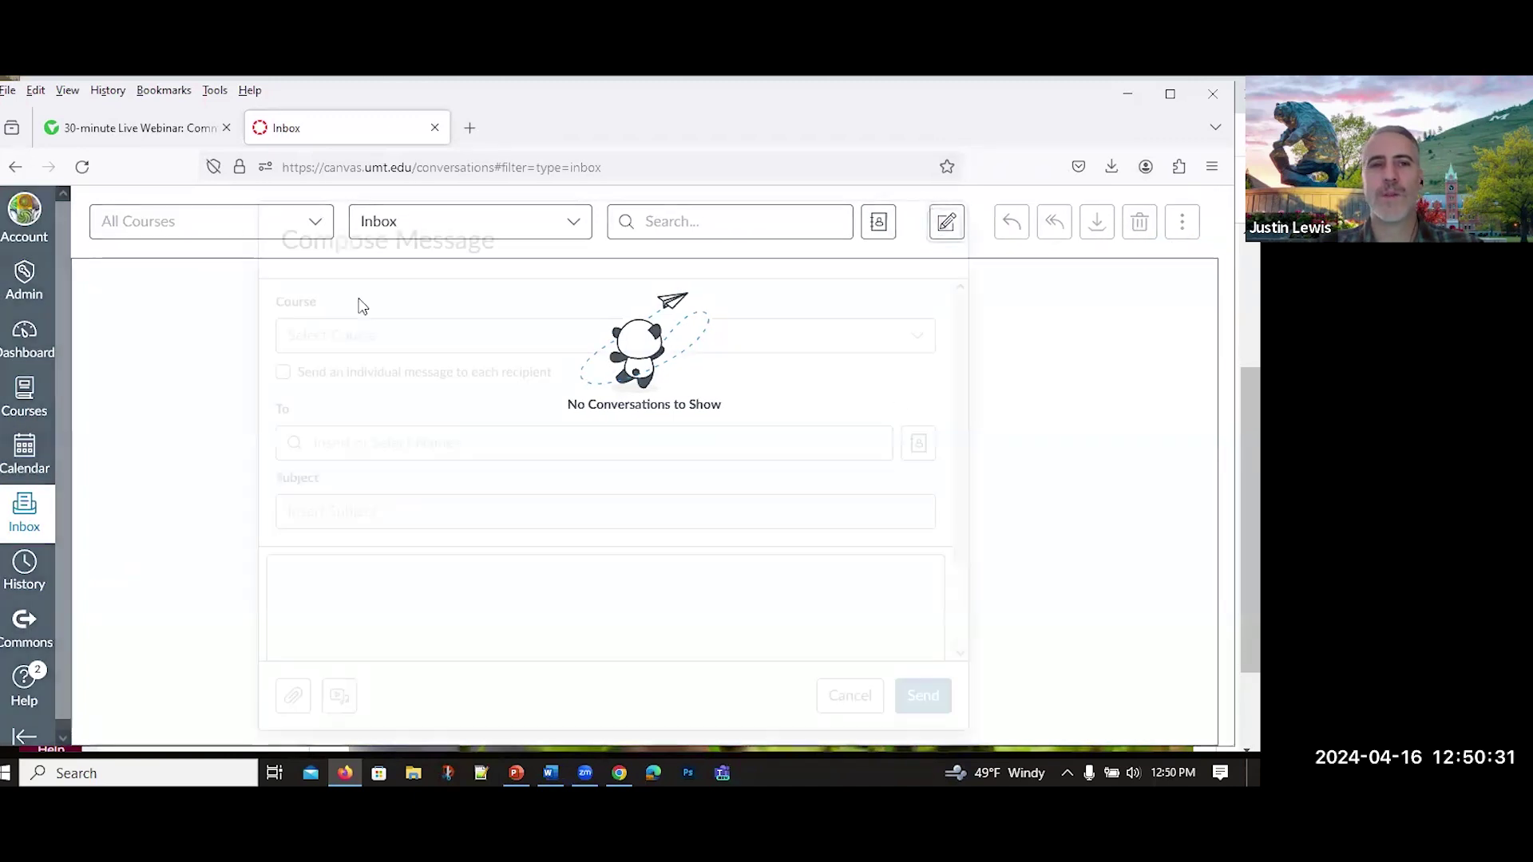
pyautogui.click(308, 332)
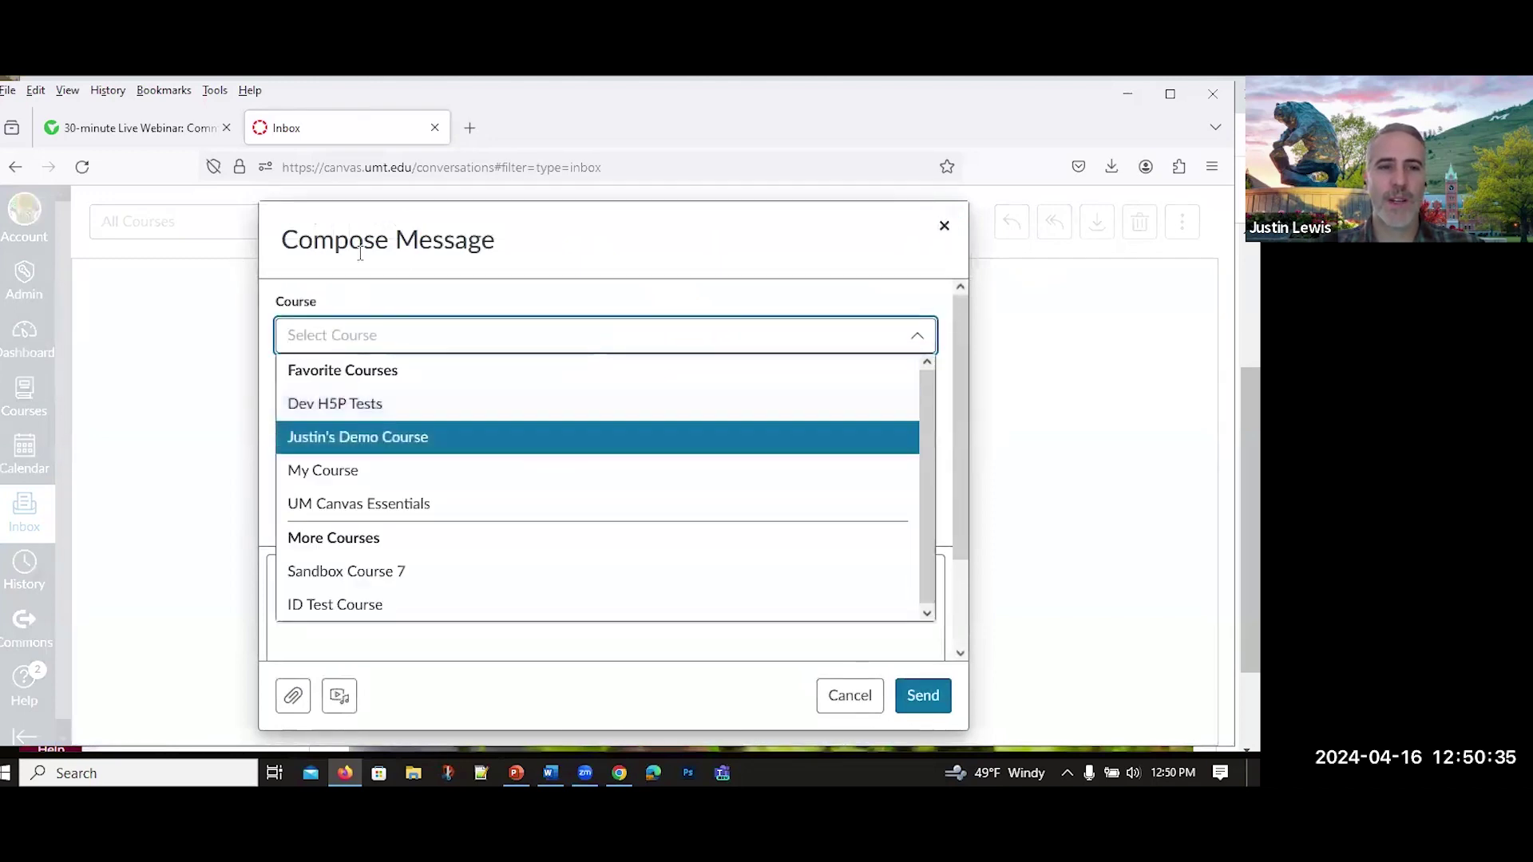
pyautogui.click(345, 435)
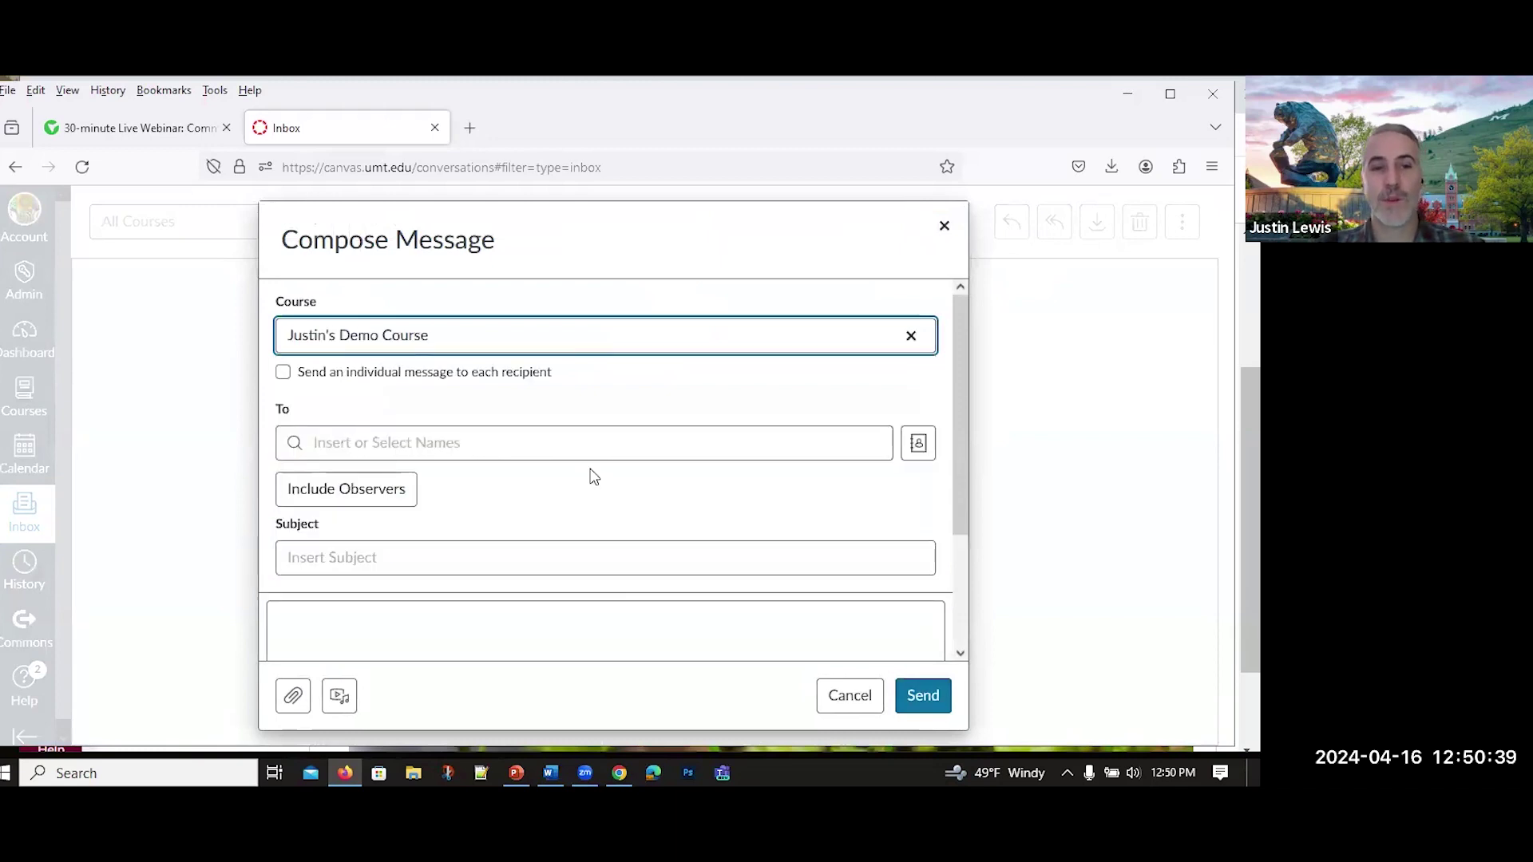
pyautogui.scroll(-1, 591, 476)
pyautogui.click(341, 394)
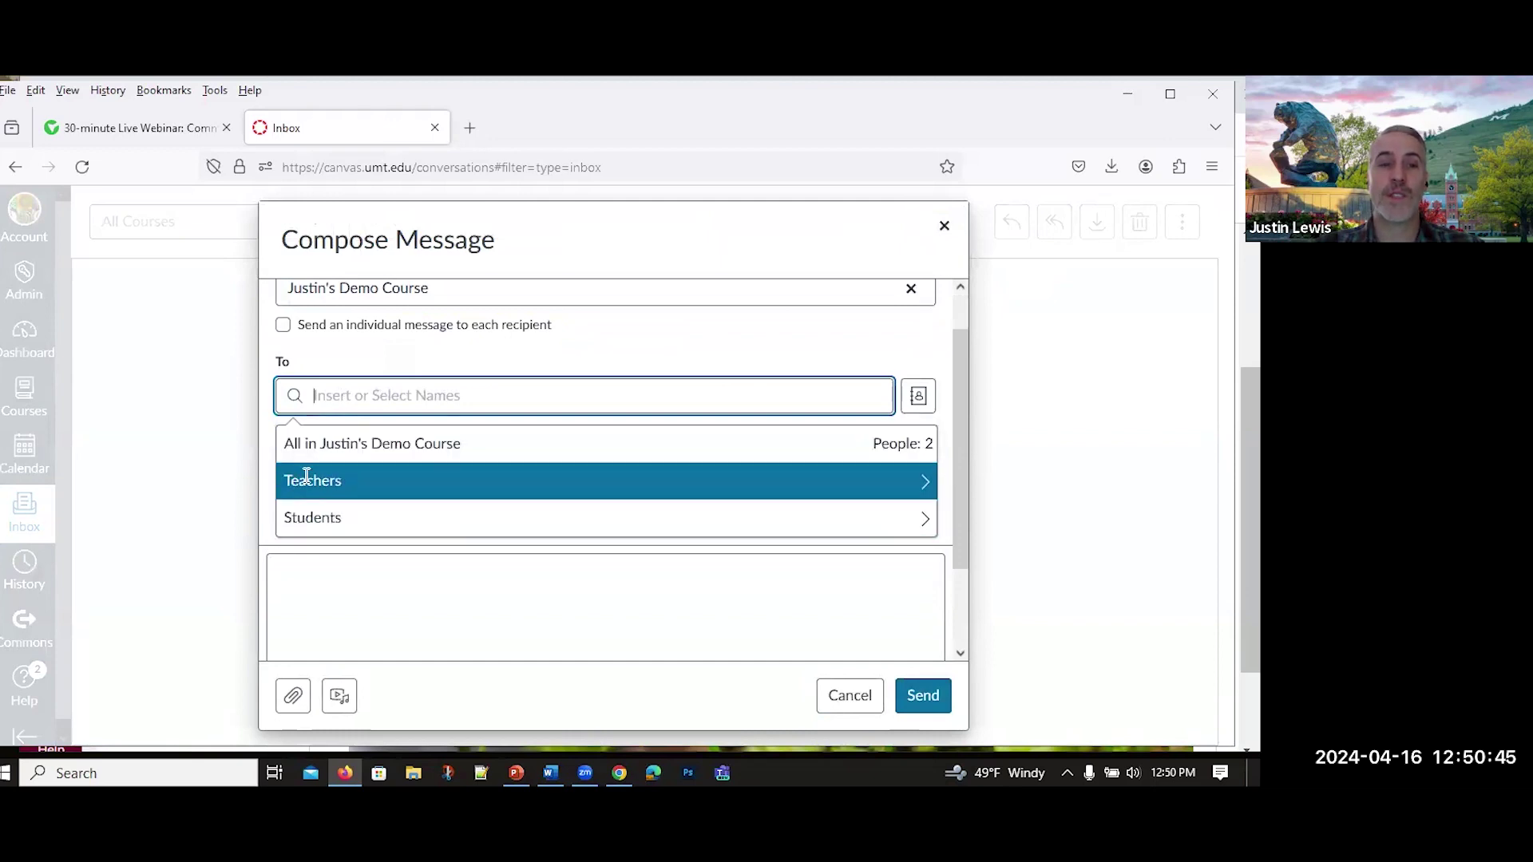
pyautogui.click(318, 516)
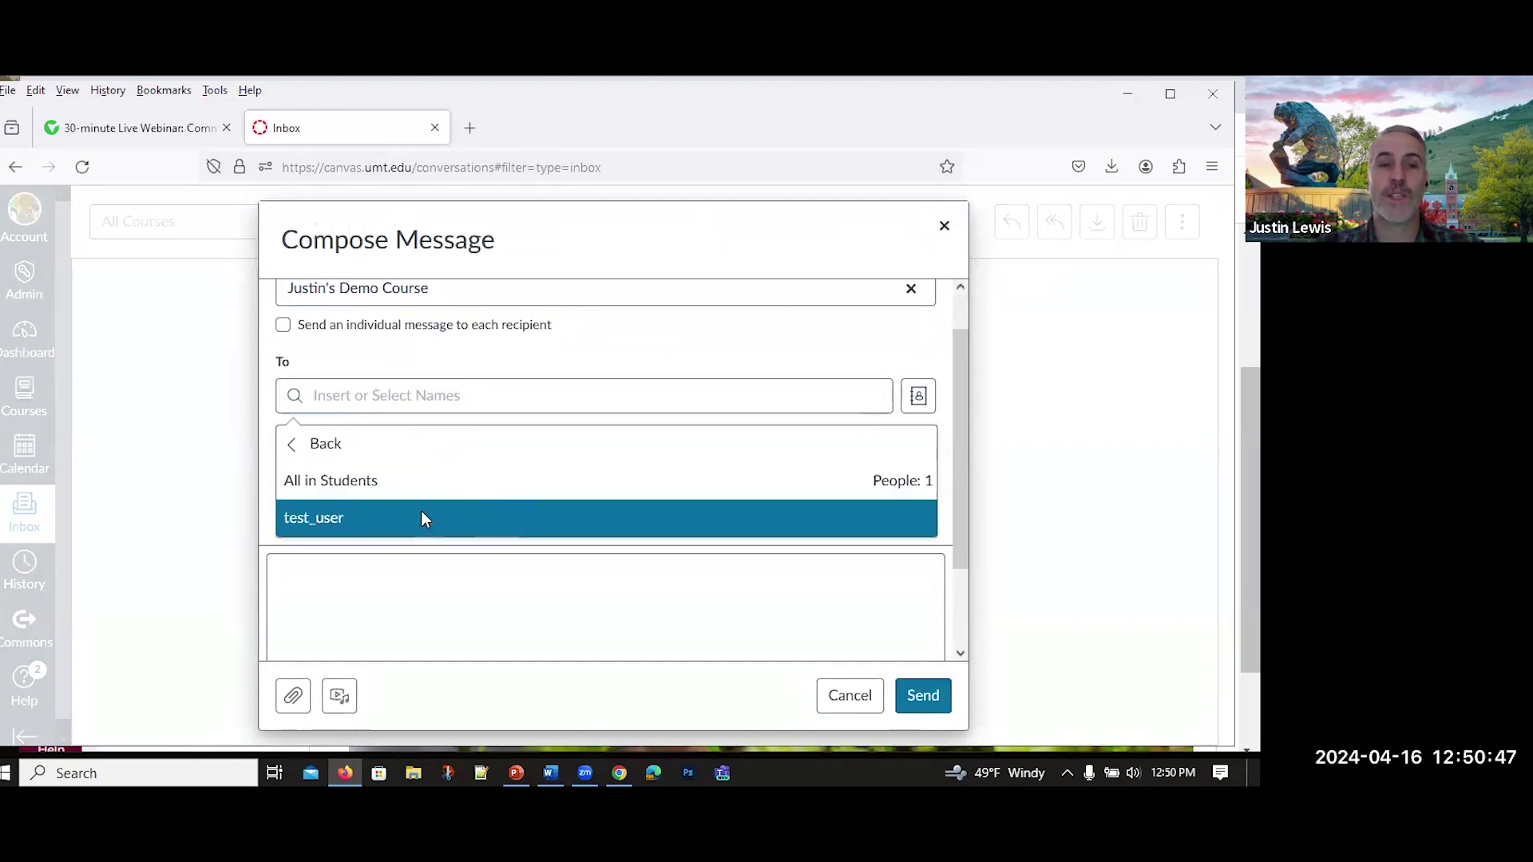
pyautogui.click(297, 517)
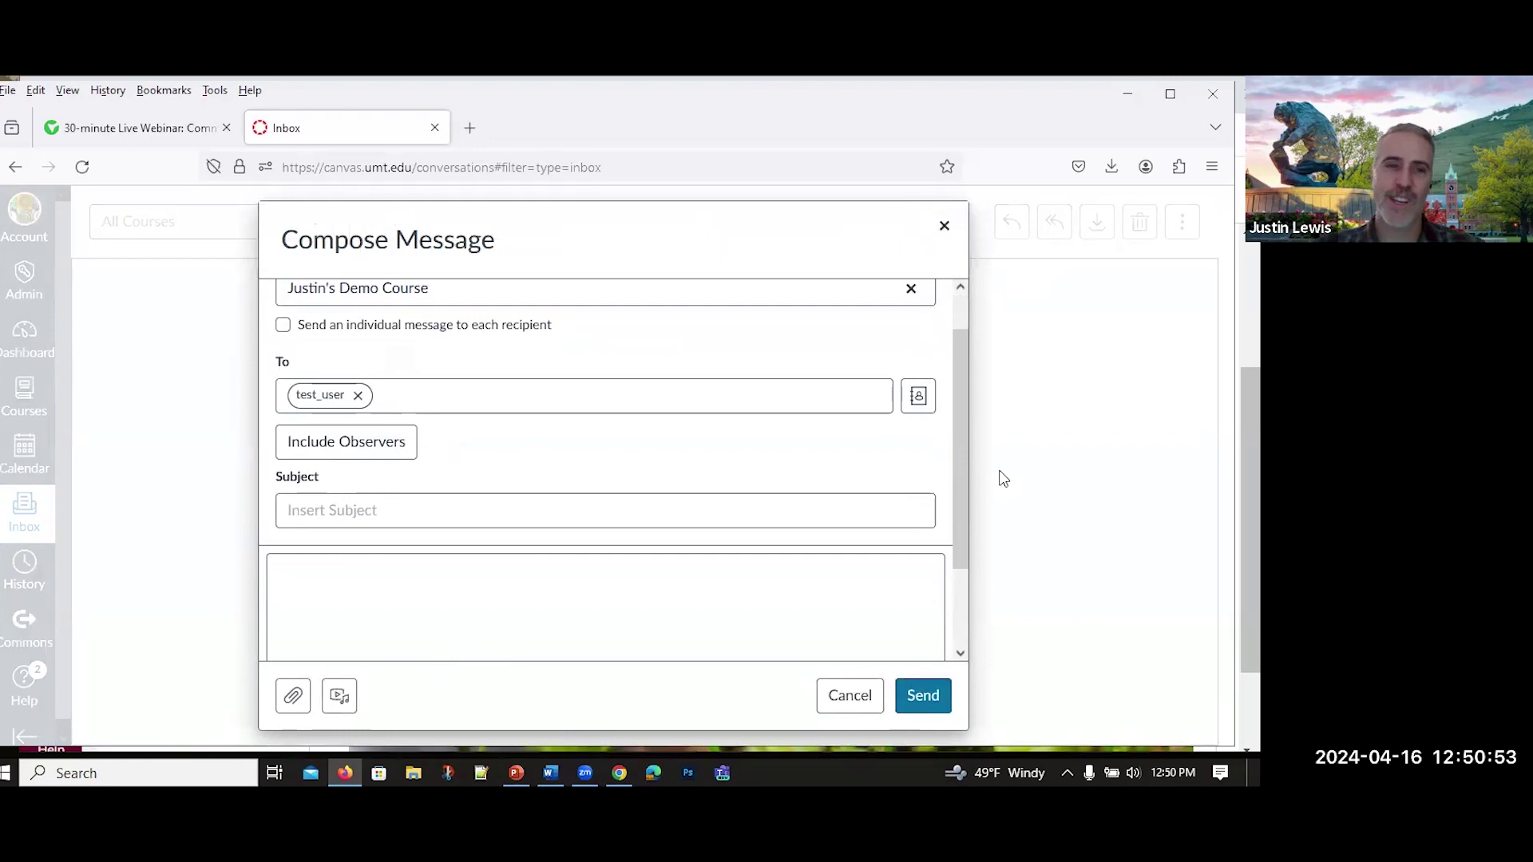
# Give the message the subject "Hello Test User" and the body "Content here", and send it
pyautogui.scroll(-2, 517, 510)
pyautogui.click(391, 435)
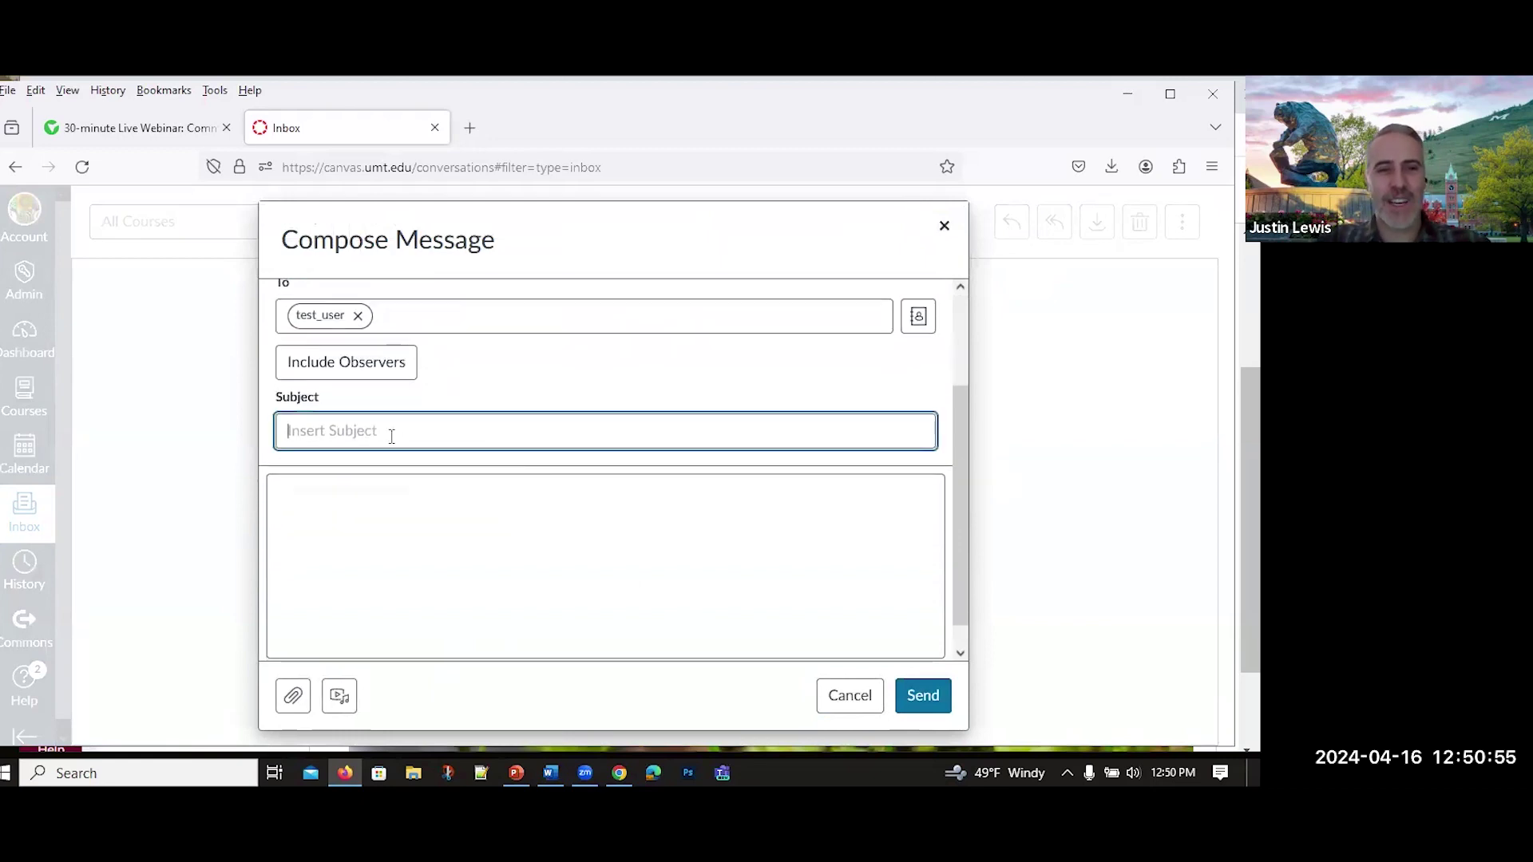
pyautogui.write('Hello Test User')
pyautogui.scroll(-1, 380, 496)
pyautogui.click(380, 496)
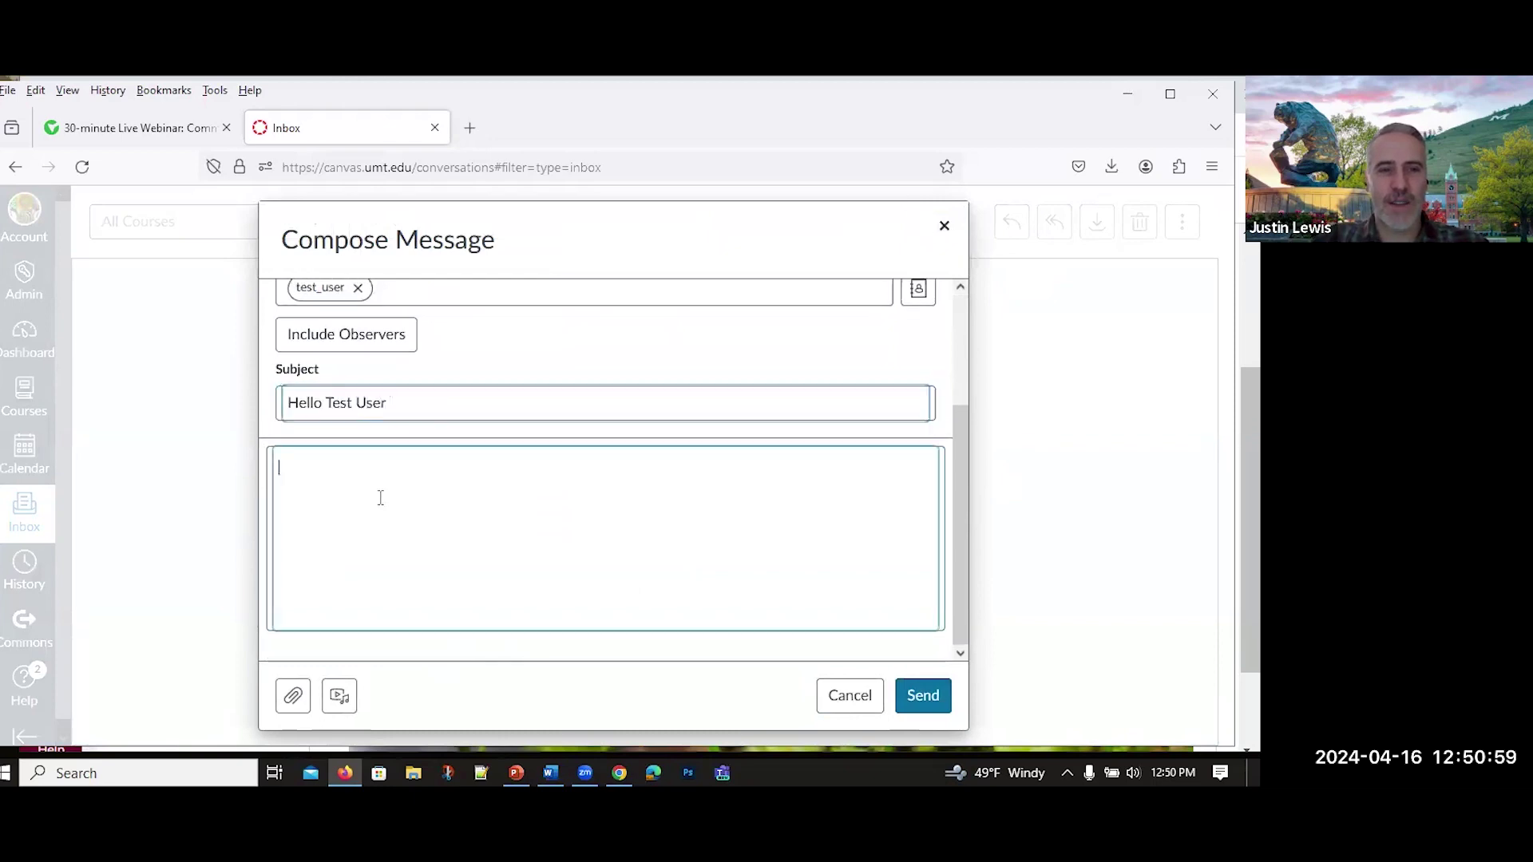
pyautogui.write('Content here')
pyautogui.scroll(-1, 810, 592)
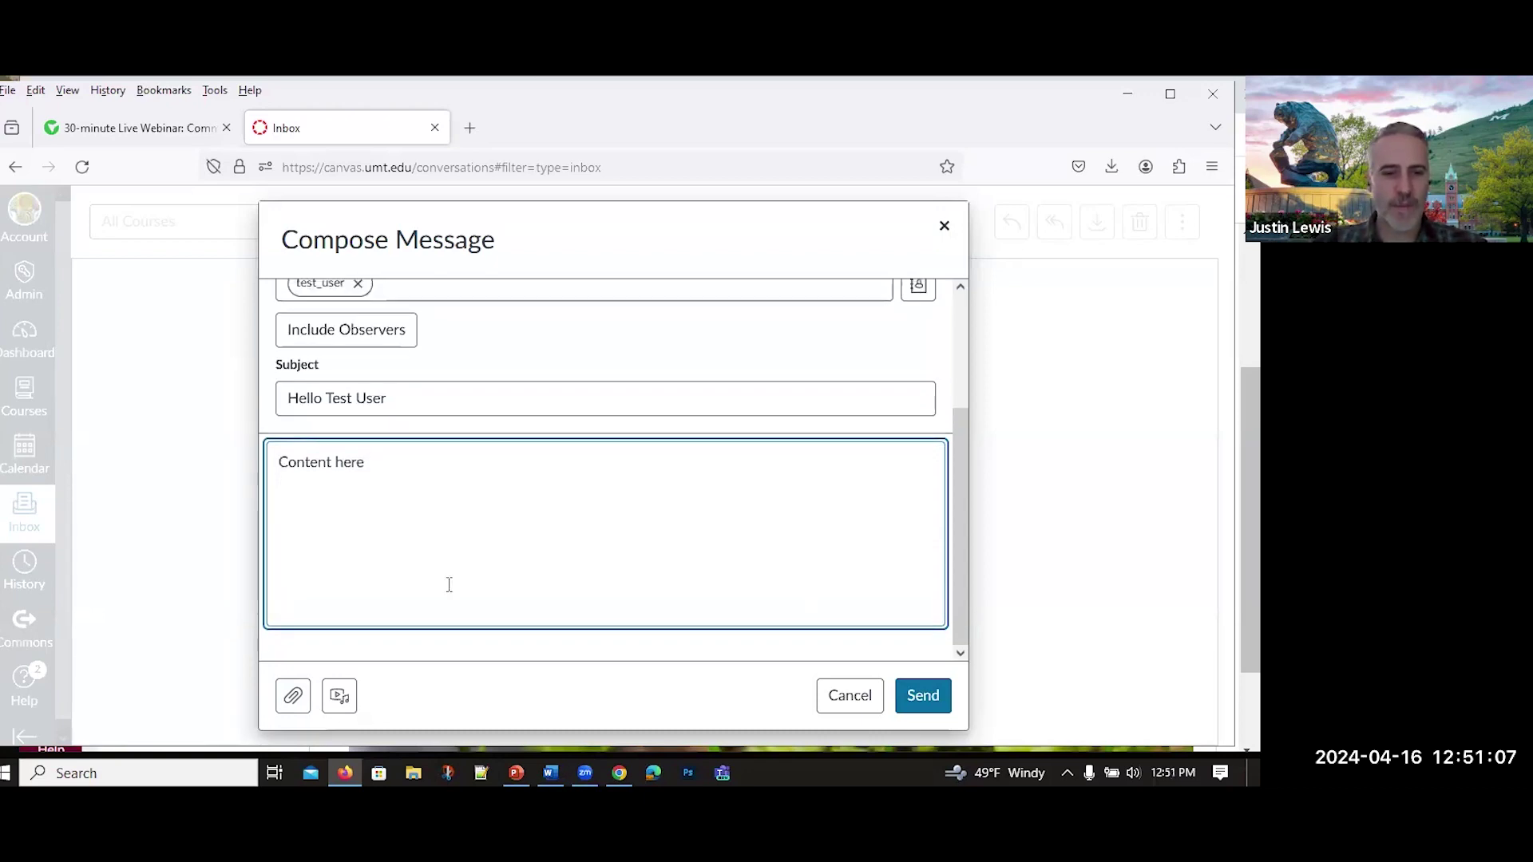
pyautogui.scroll(1, 449, 585)
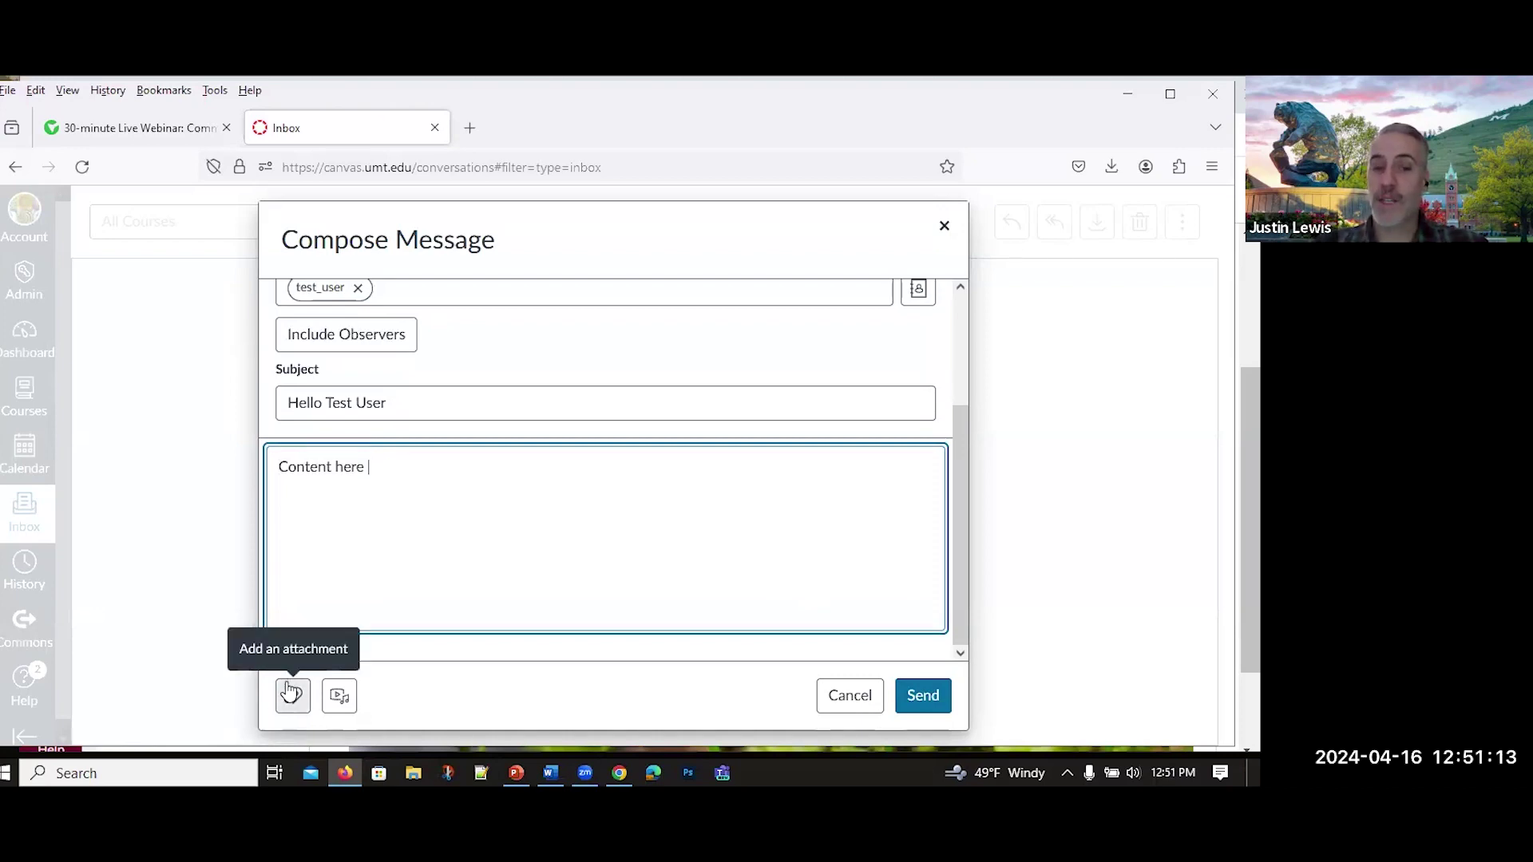
pyautogui.click(924, 696)
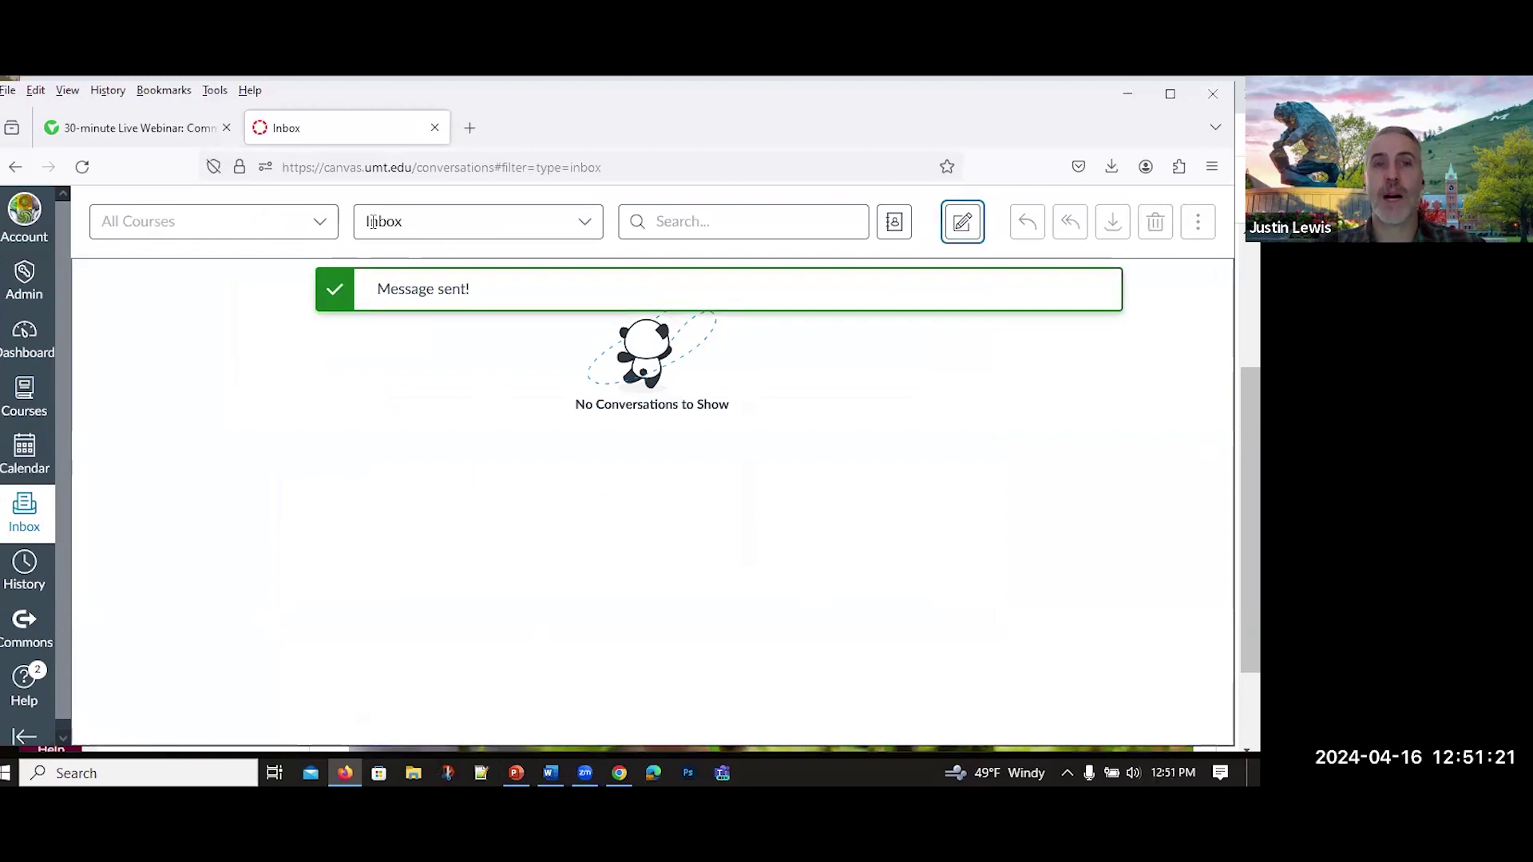
# Filter the inbox to show the sent conversations
pyautogui.click(585, 227)
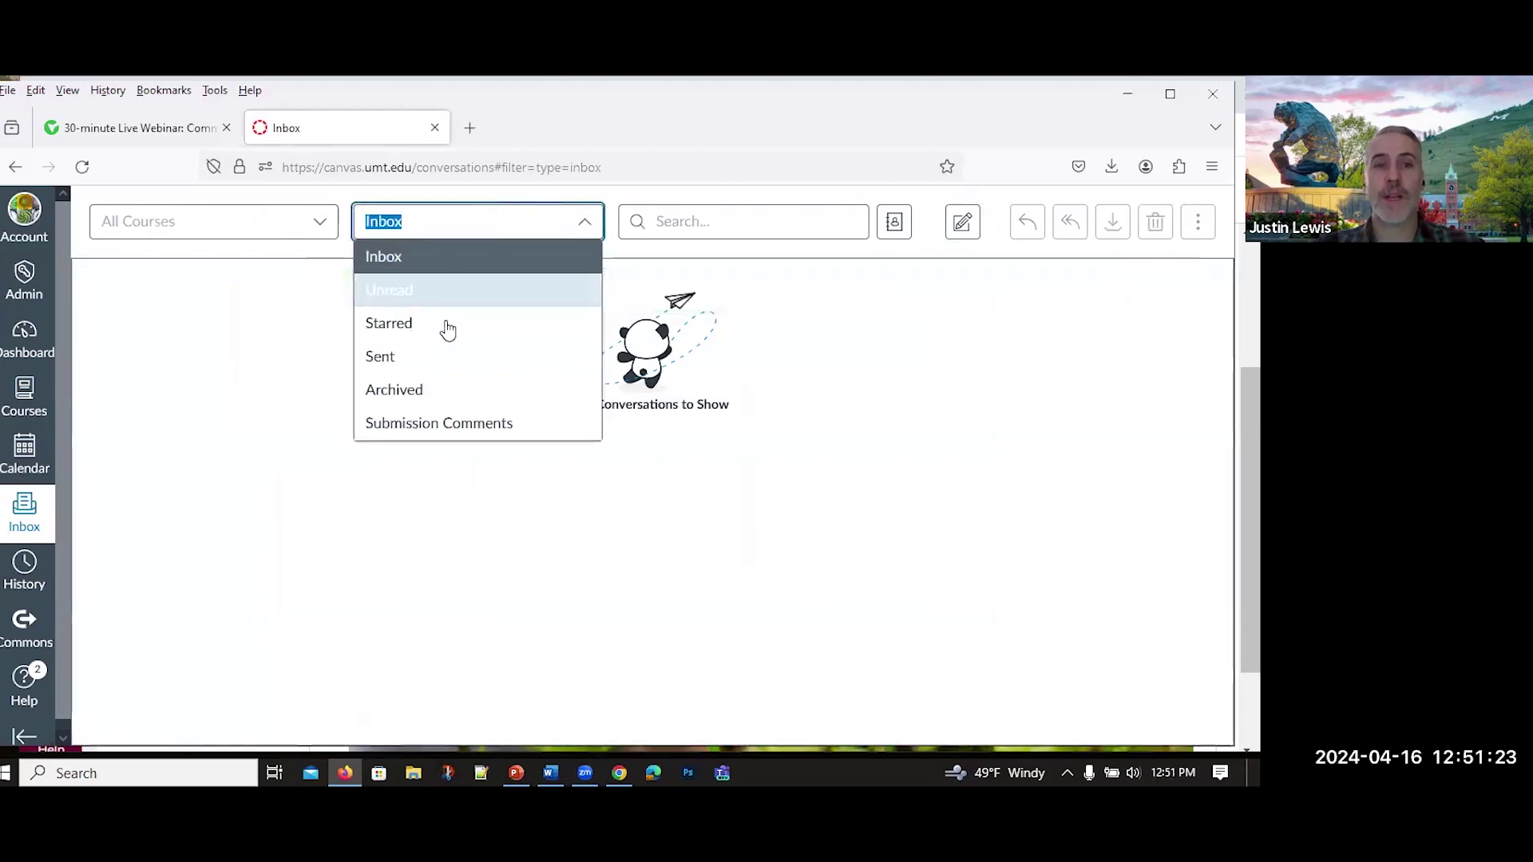
pyautogui.click(425, 372)
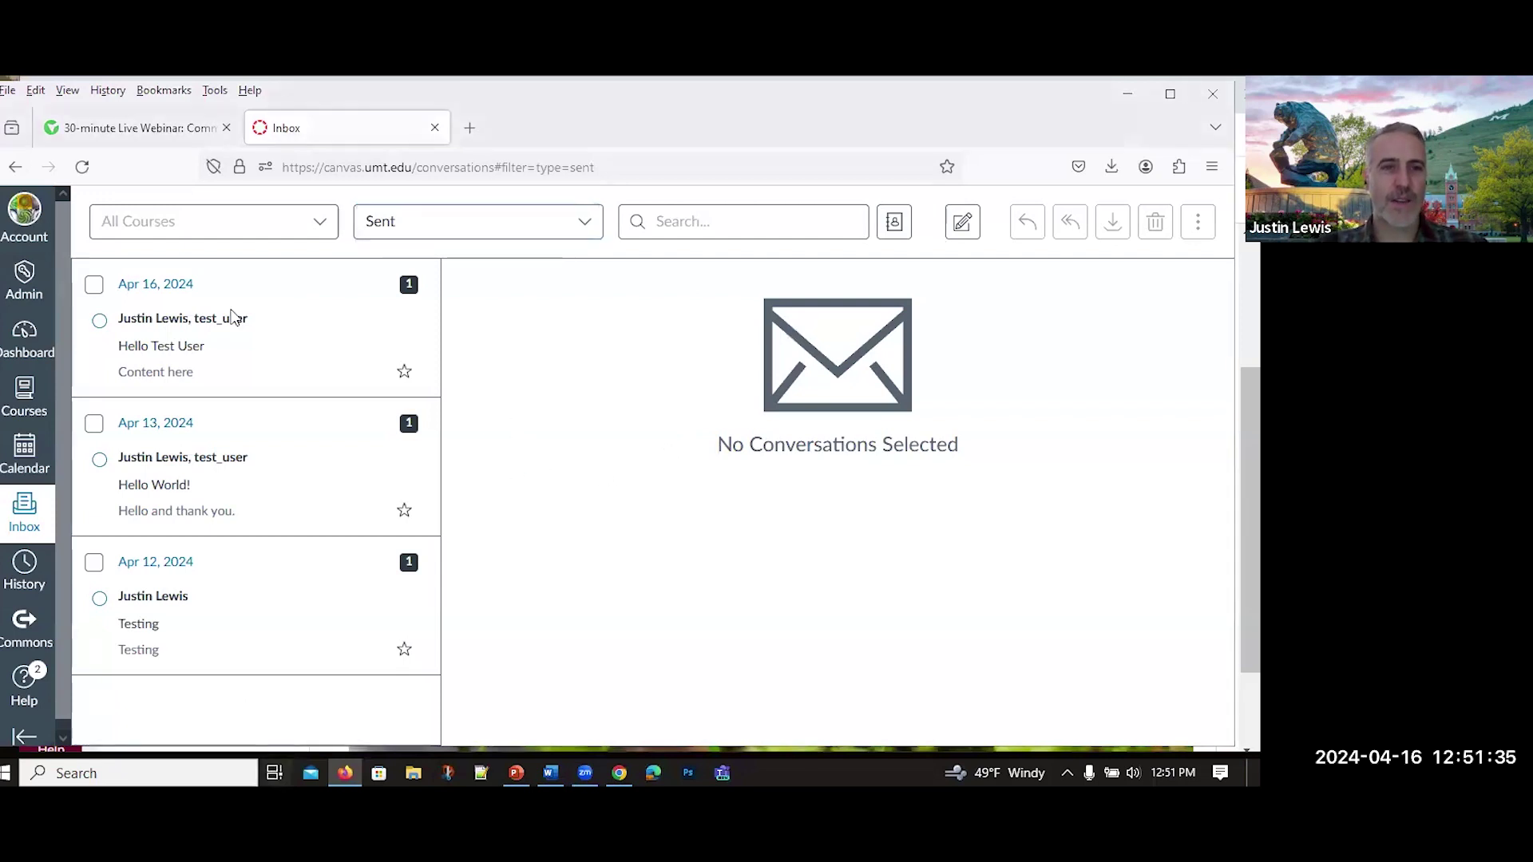
pyautogui.press('super+Tab')
pyautogui.click(176, 329)
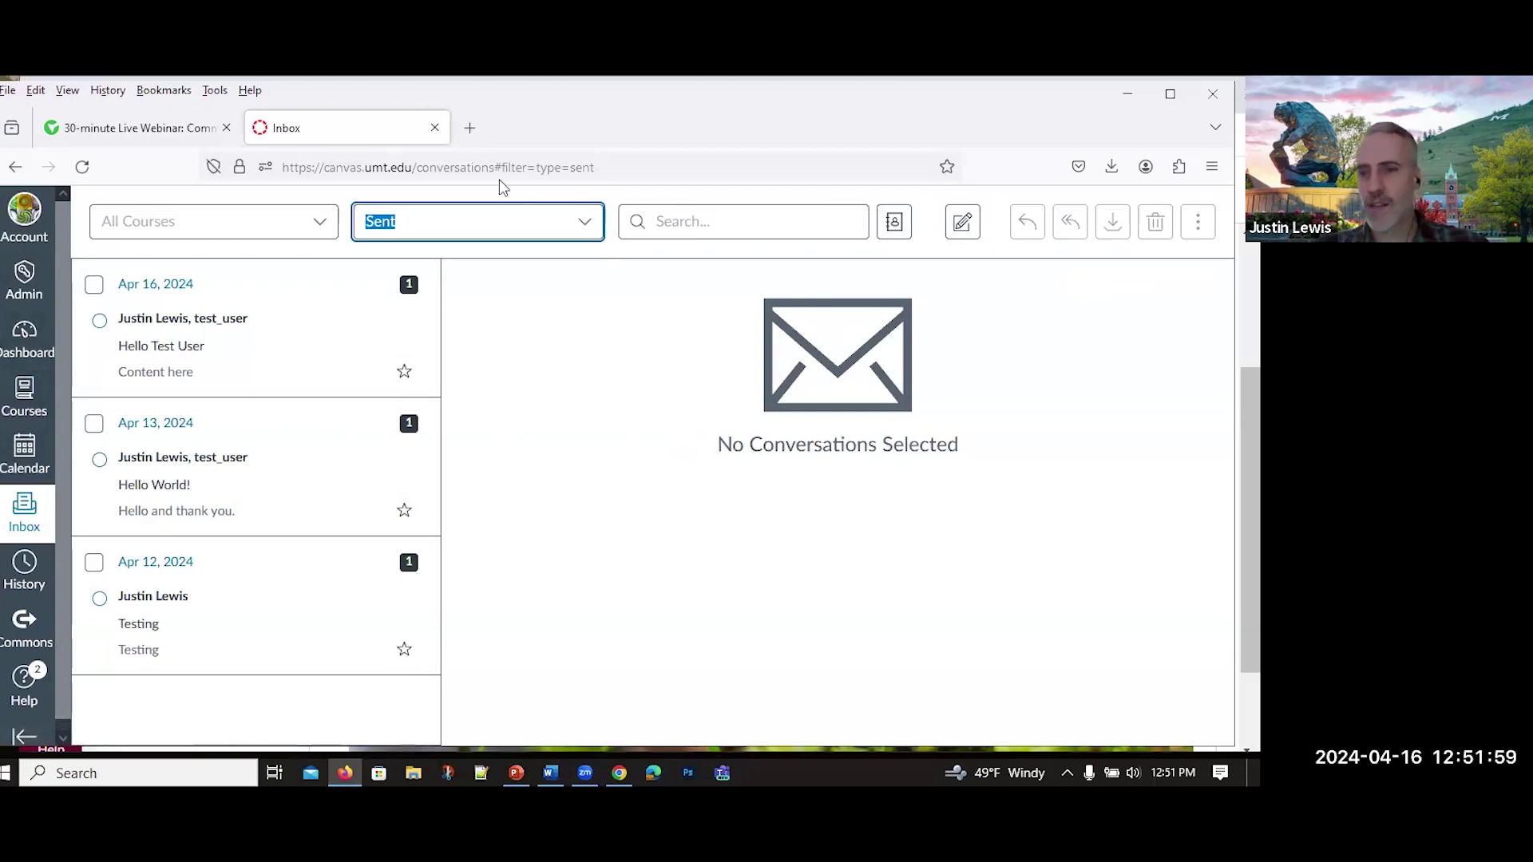
# Open the demo course's home page from the published courses and look over its course navigation
pyautogui.click(953, 579)
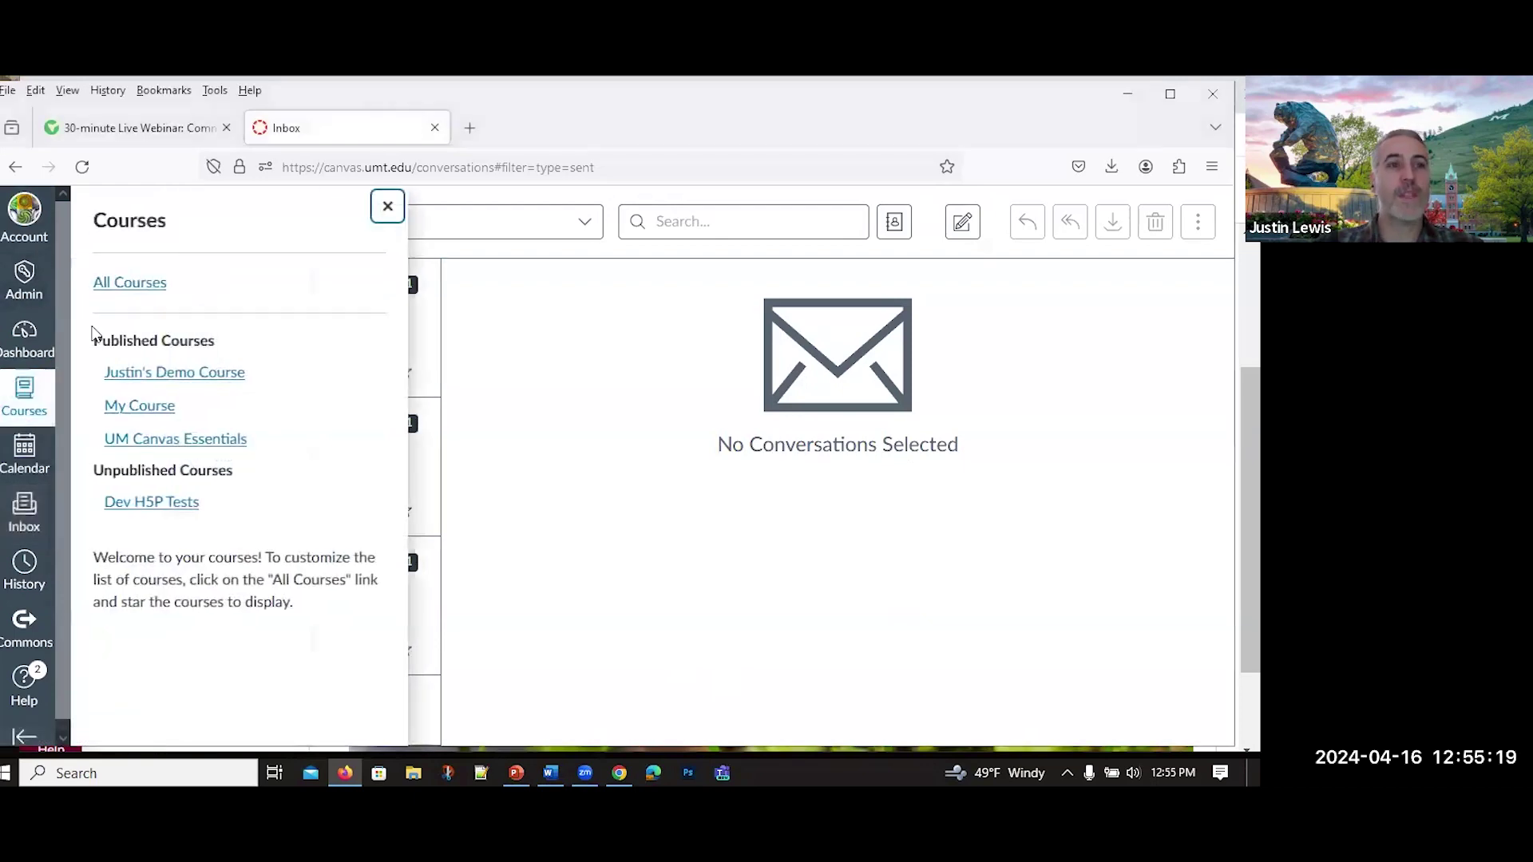
pyautogui.click(190, 375)
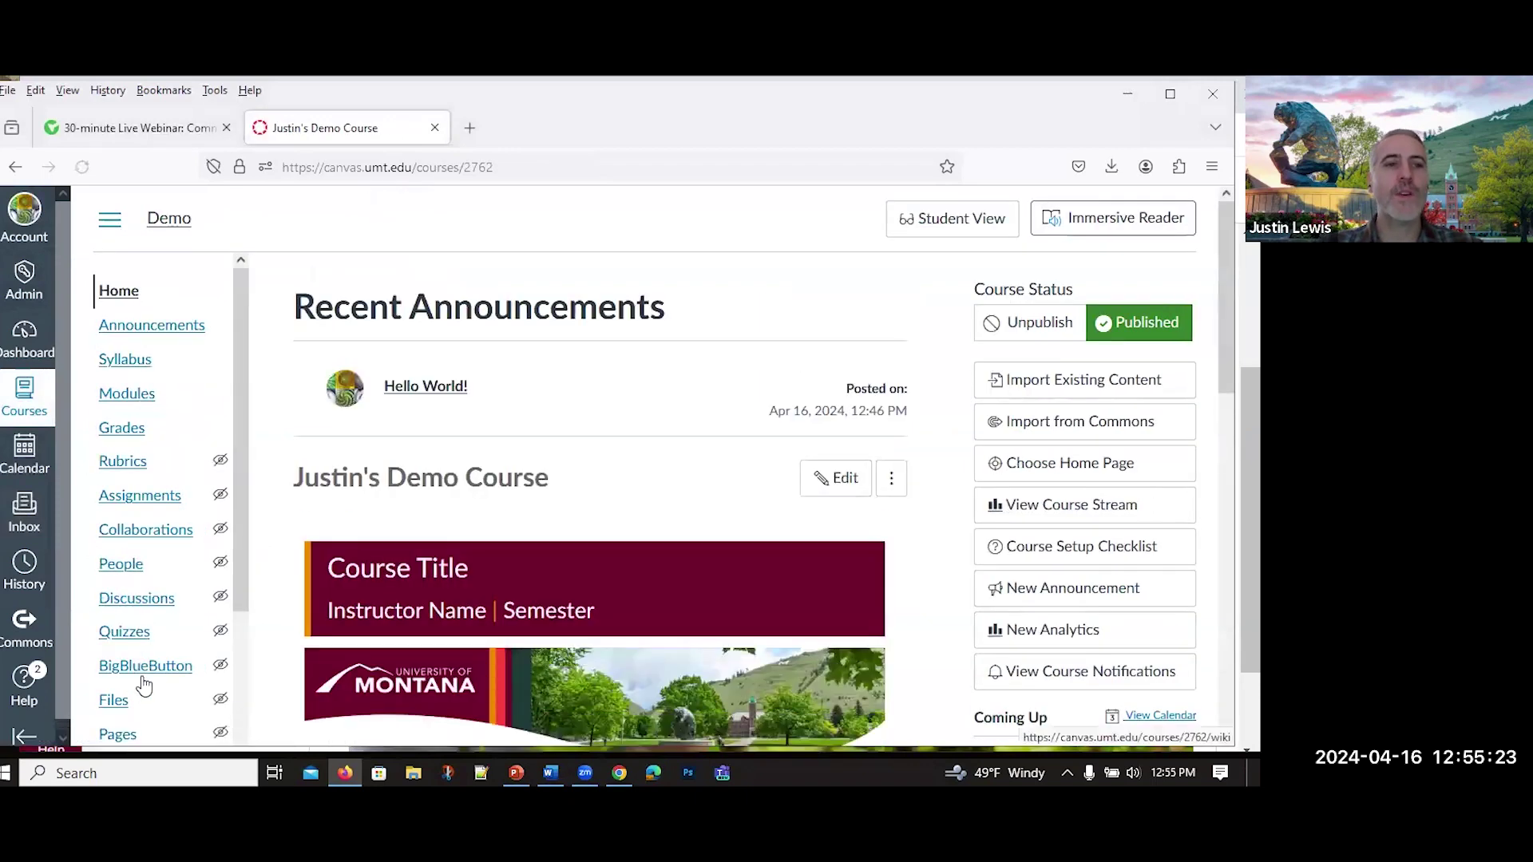
pyautogui.scroll(-3, 132, 455)
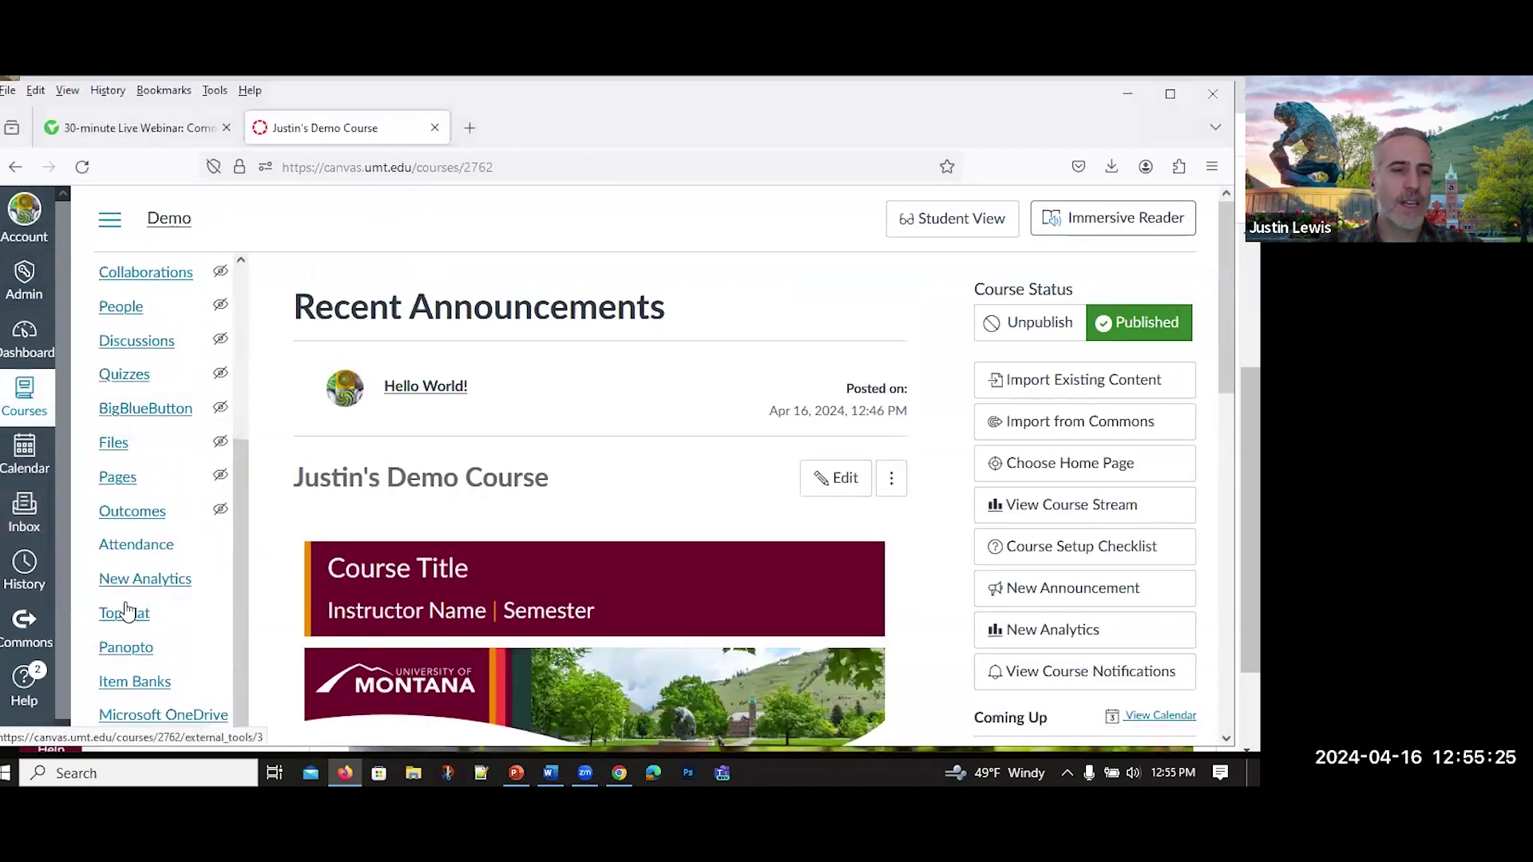
pyautogui.scroll(3, 126, 612)
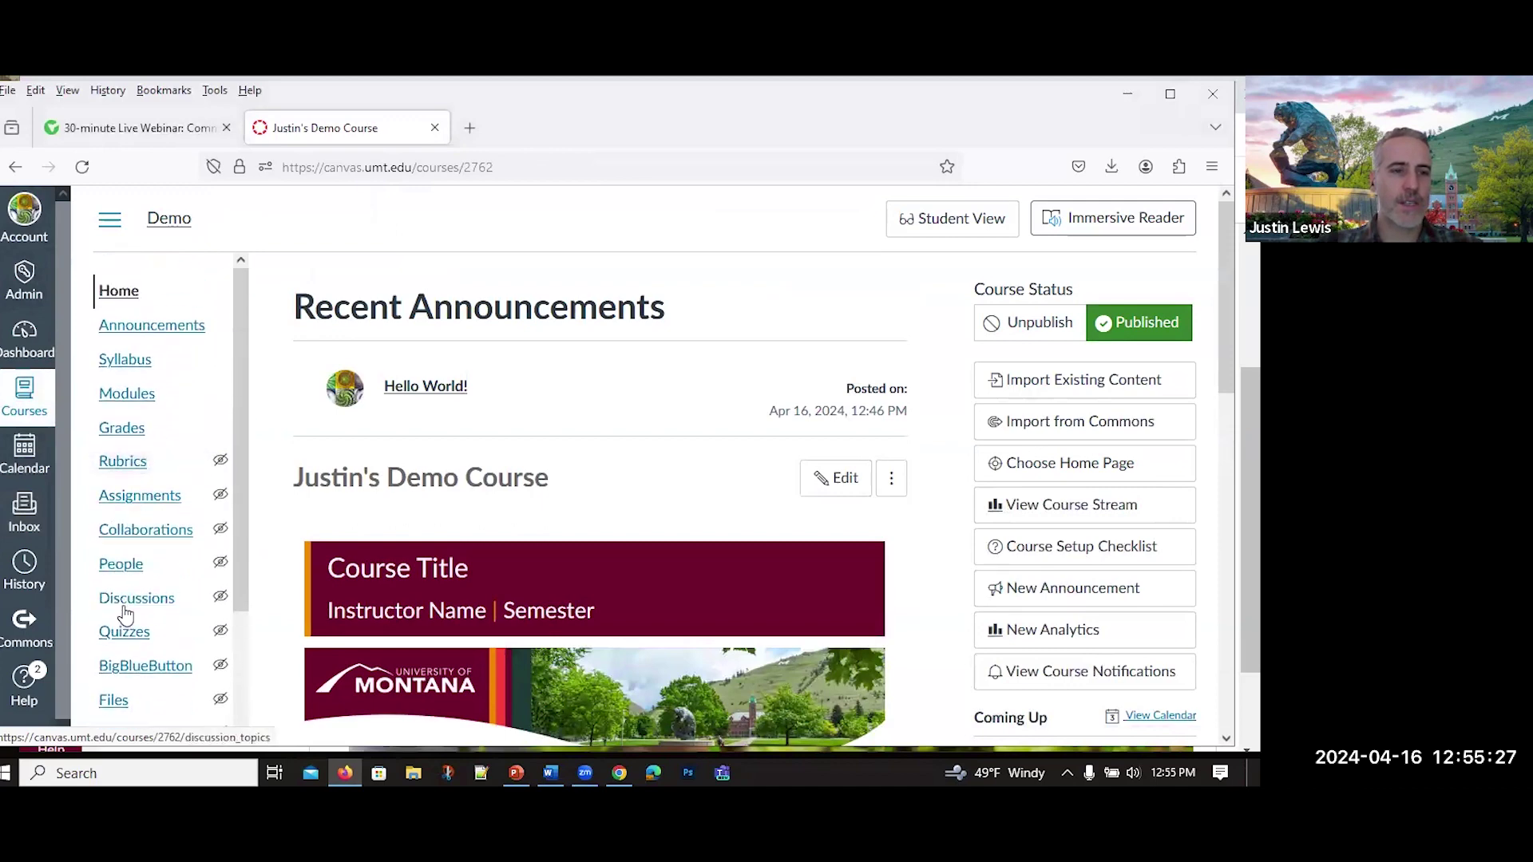
# Create a new discussion in the demo course with the topic title "New :)"
pyautogui.click(128, 598)
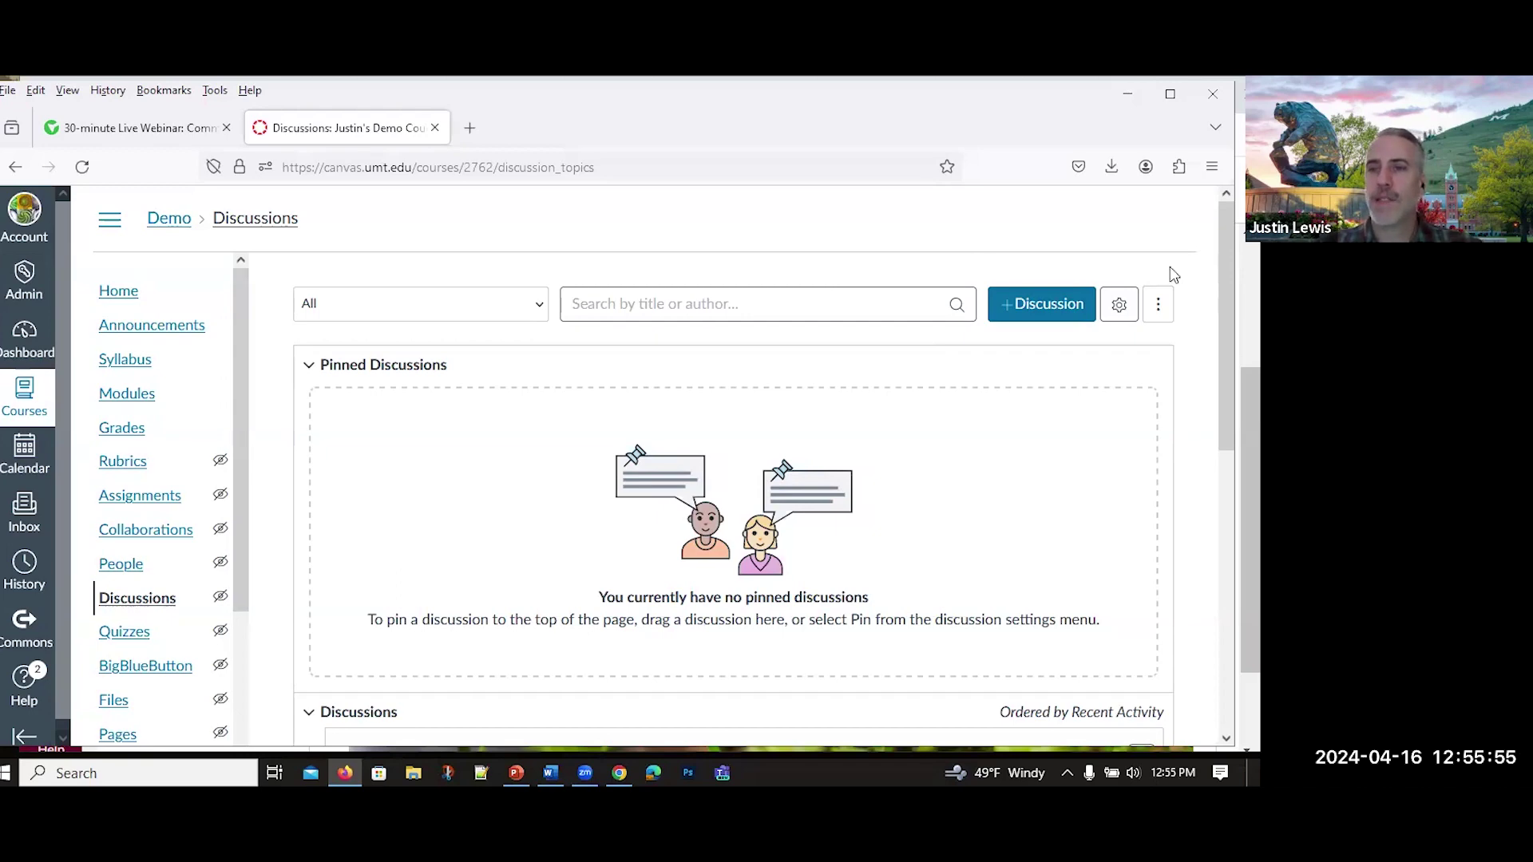
pyautogui.click(1042, 305)
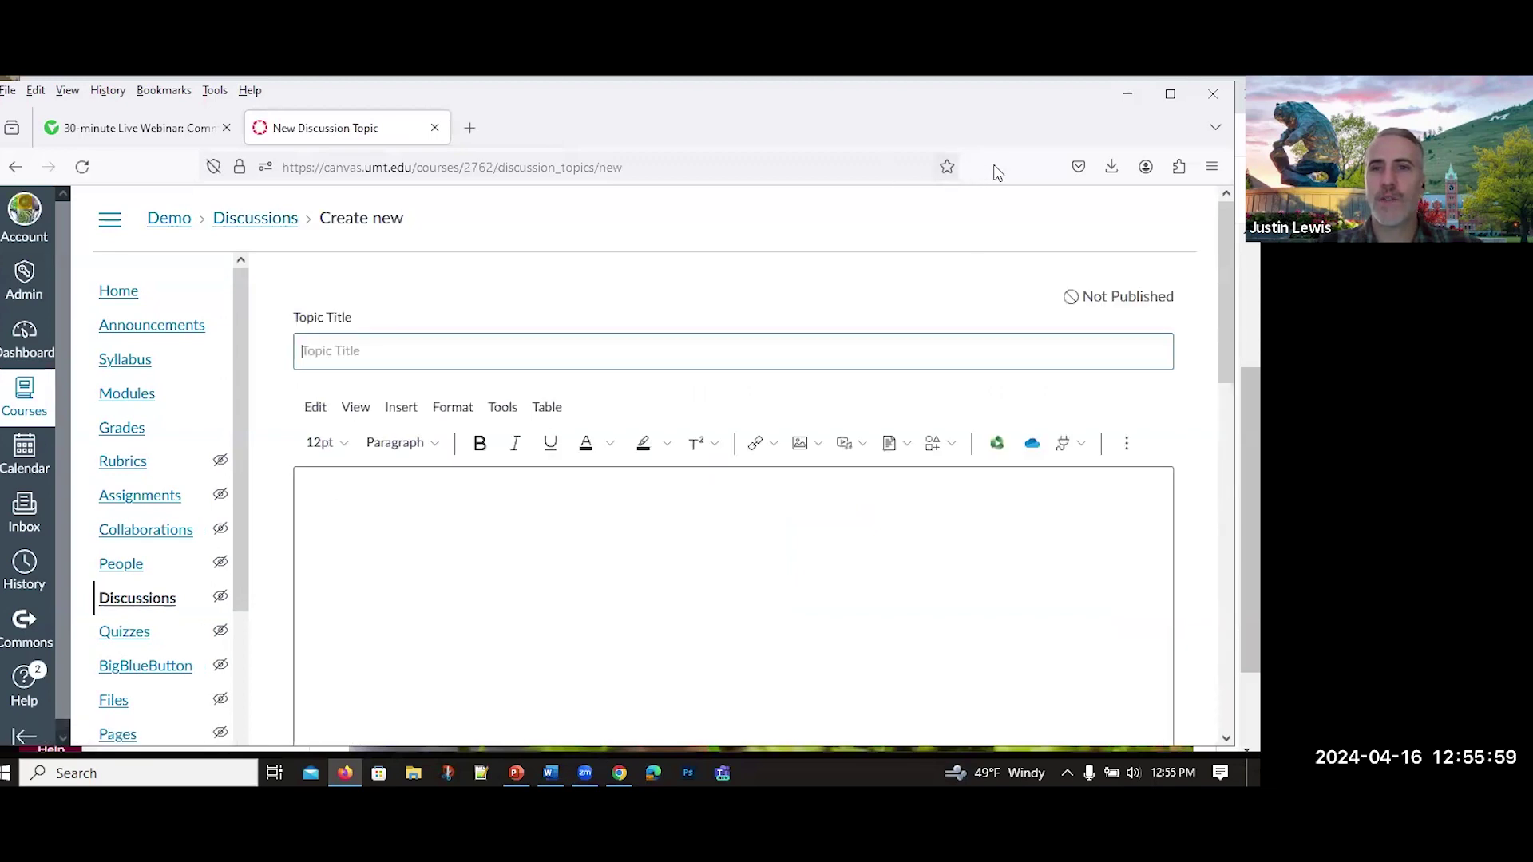
pyautogui.write('New :)')
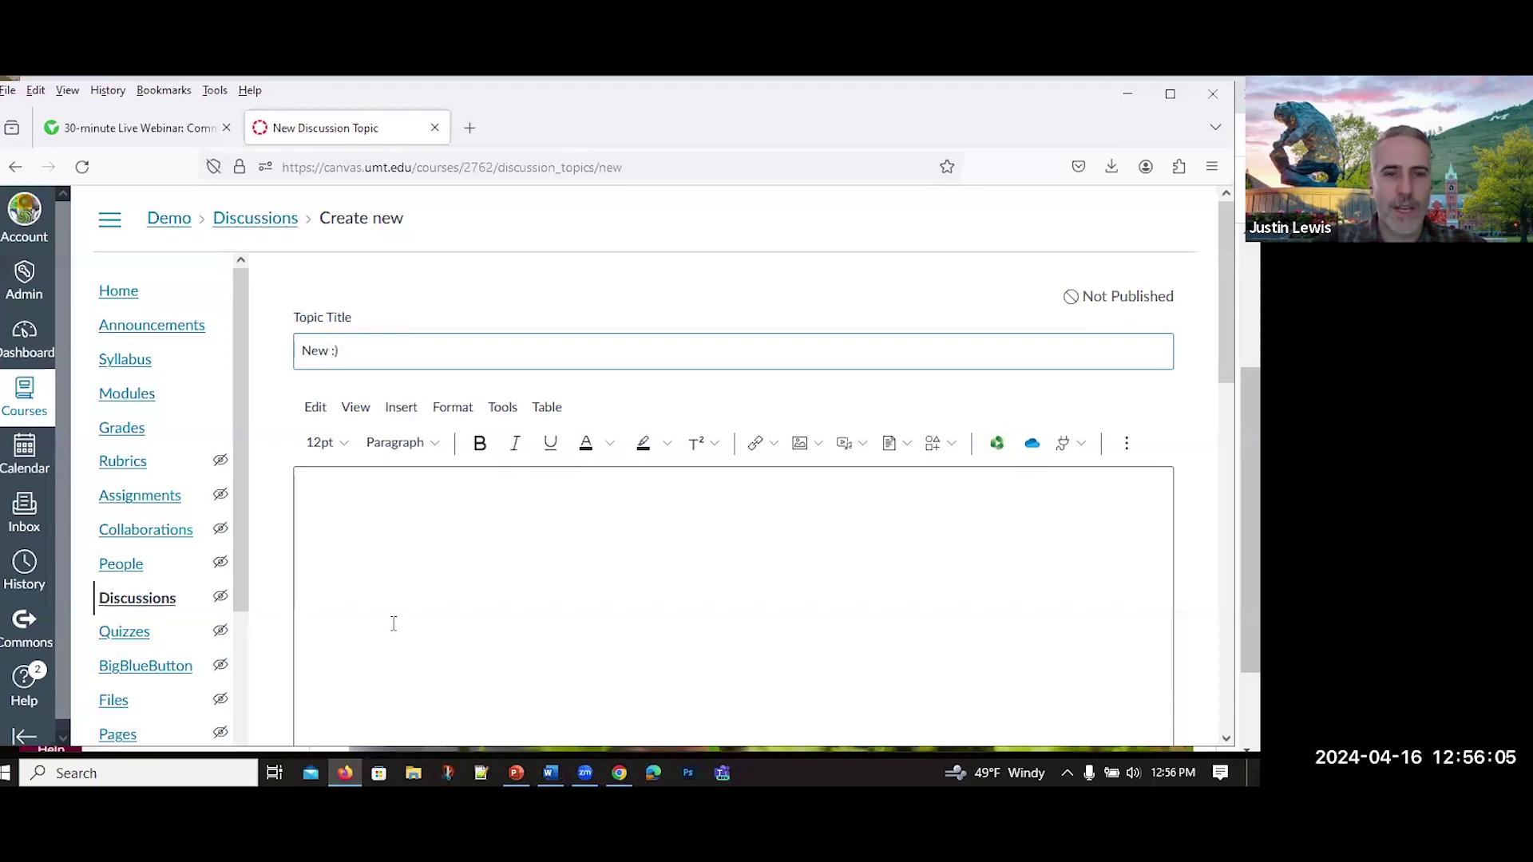
# Upload the image heron1.jpg from the Plants and Heron folder into the discussion's body
pyautogui.click(400, 544)
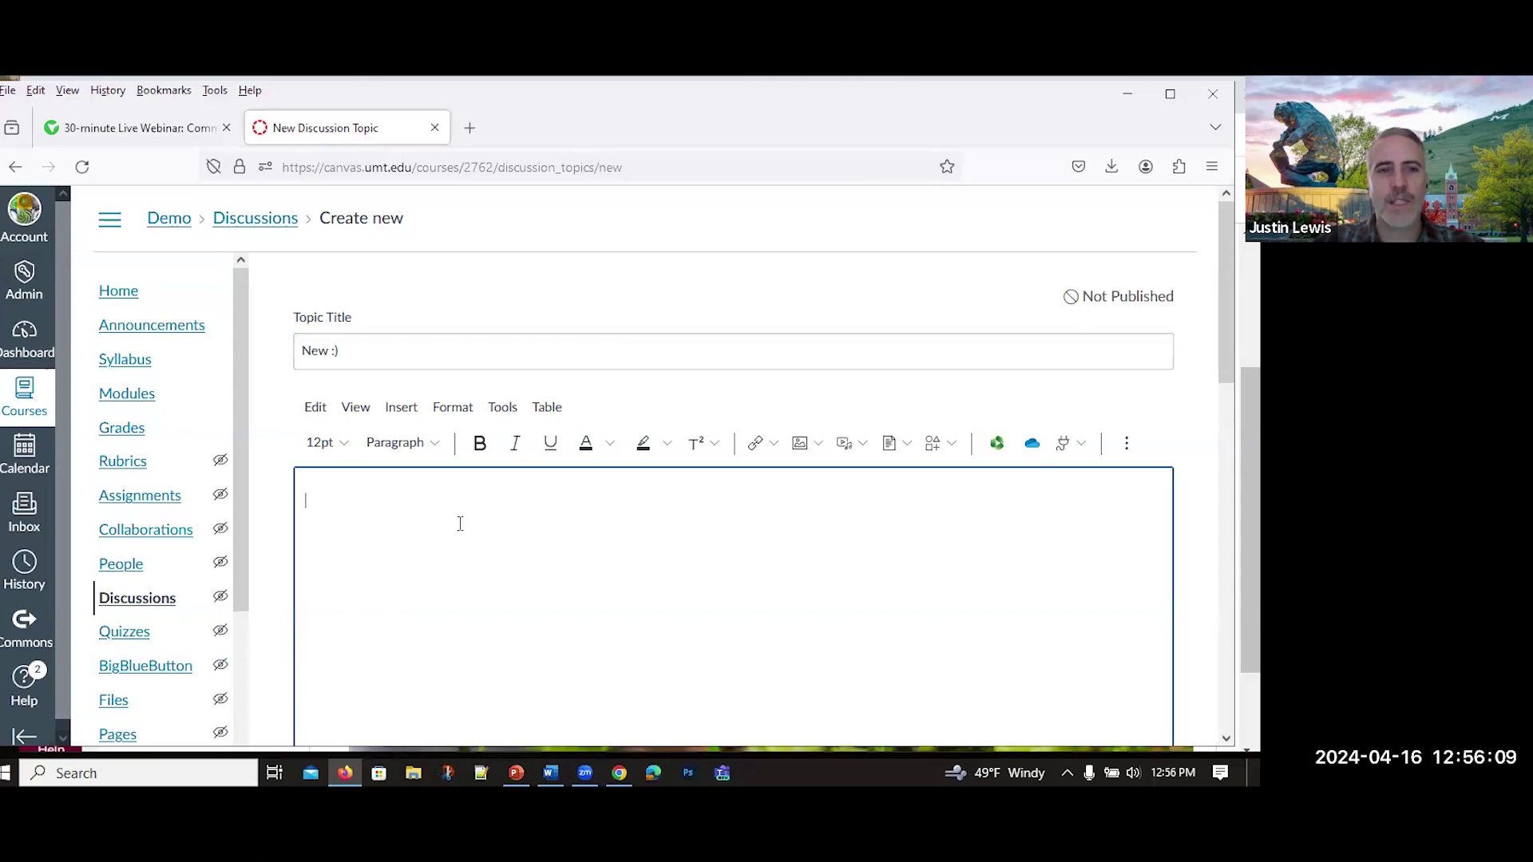
pyautogui.scroll(-2, 458, 520)
pyautogui.click(819, 303)
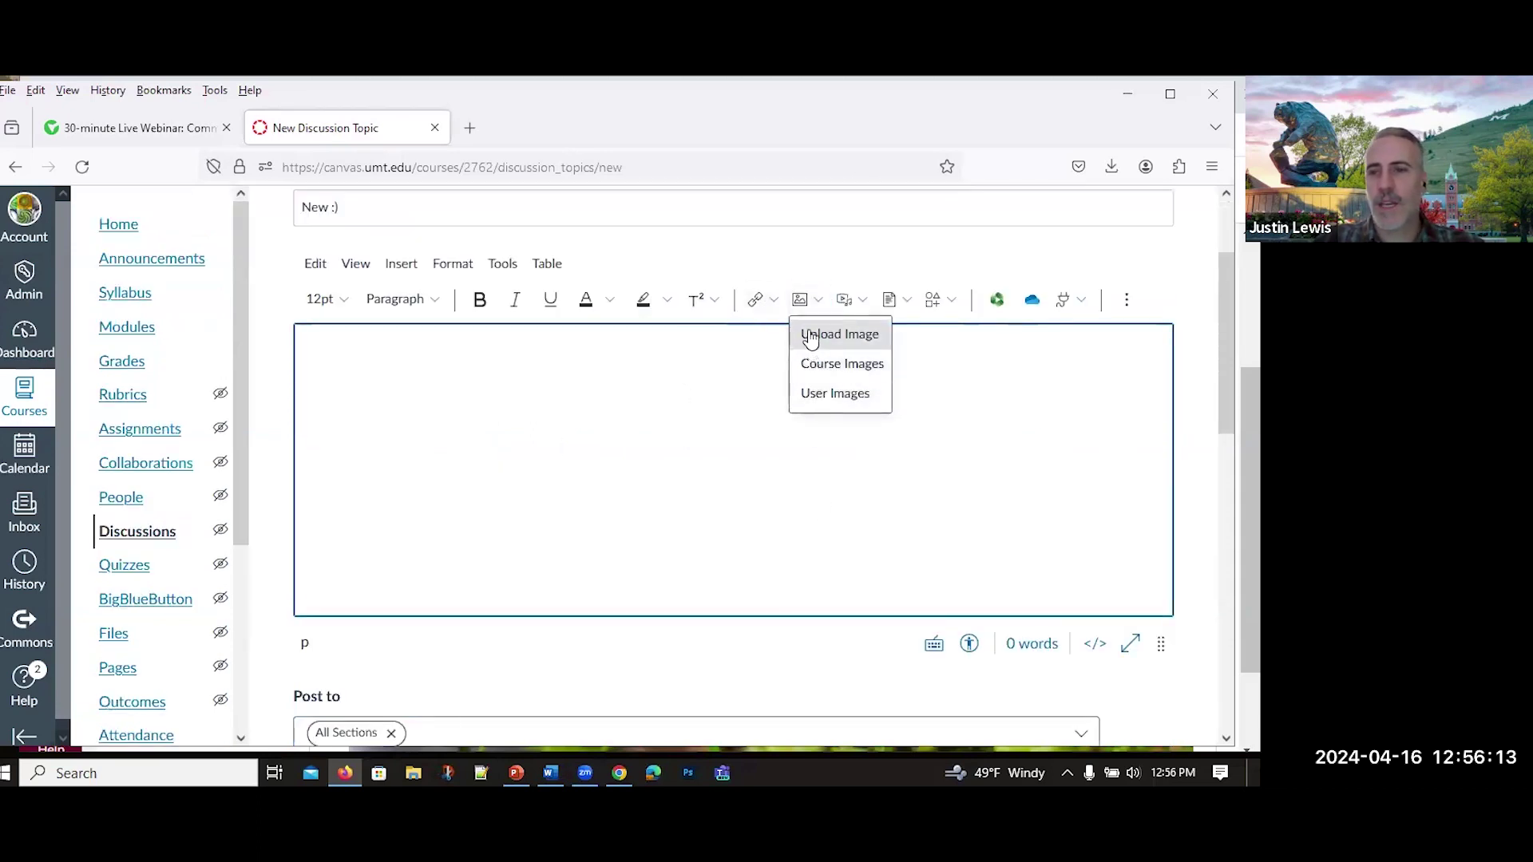
pyautogui.click(810, 342)
pyautogui.click(481, 489)
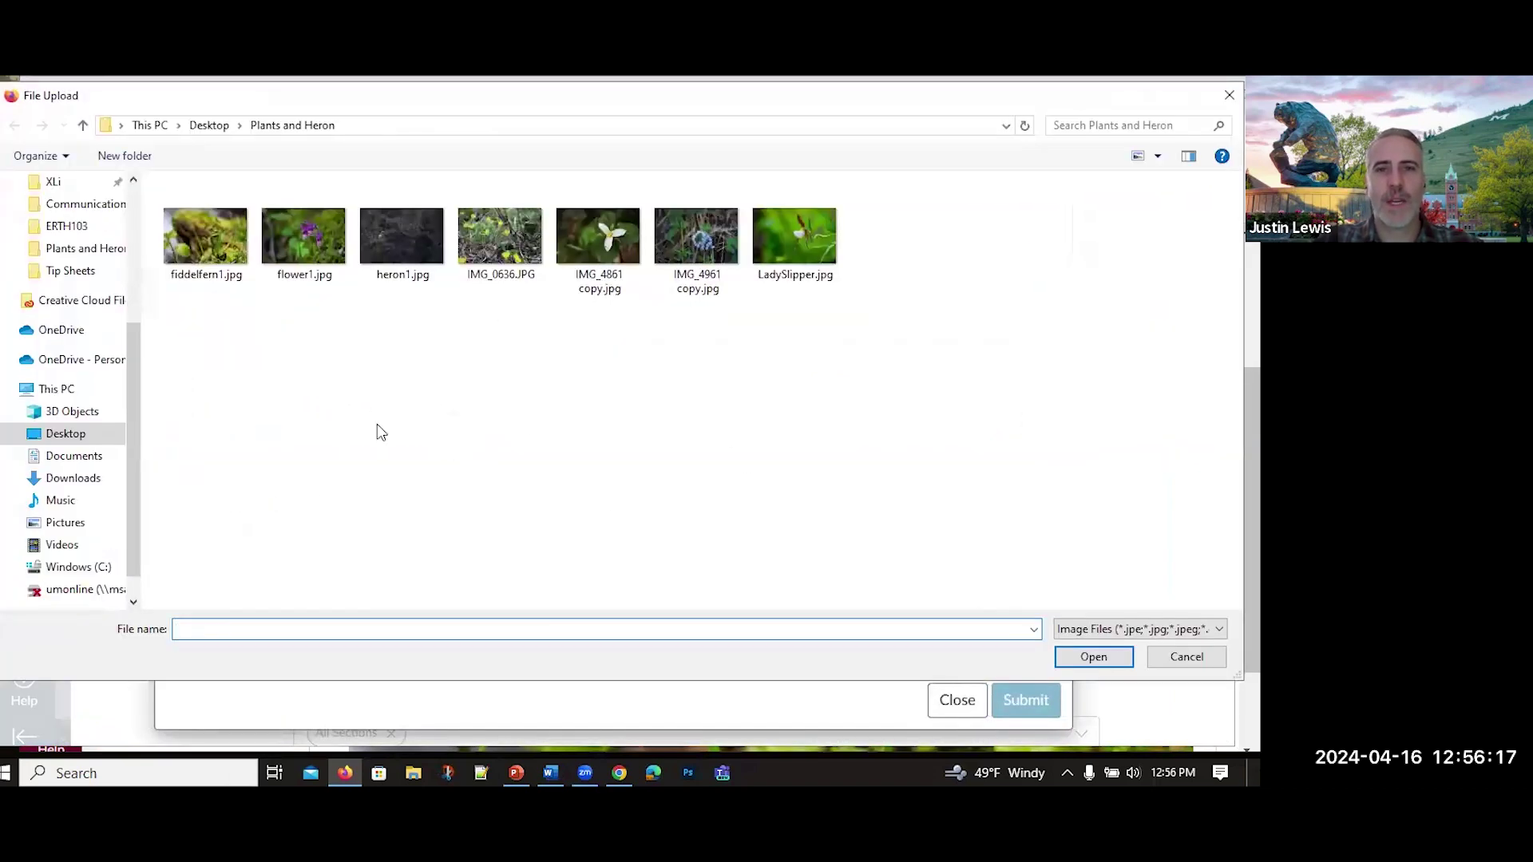
pyautogui.click(400, 249)
pyautogui.doubleClick(399, 249)
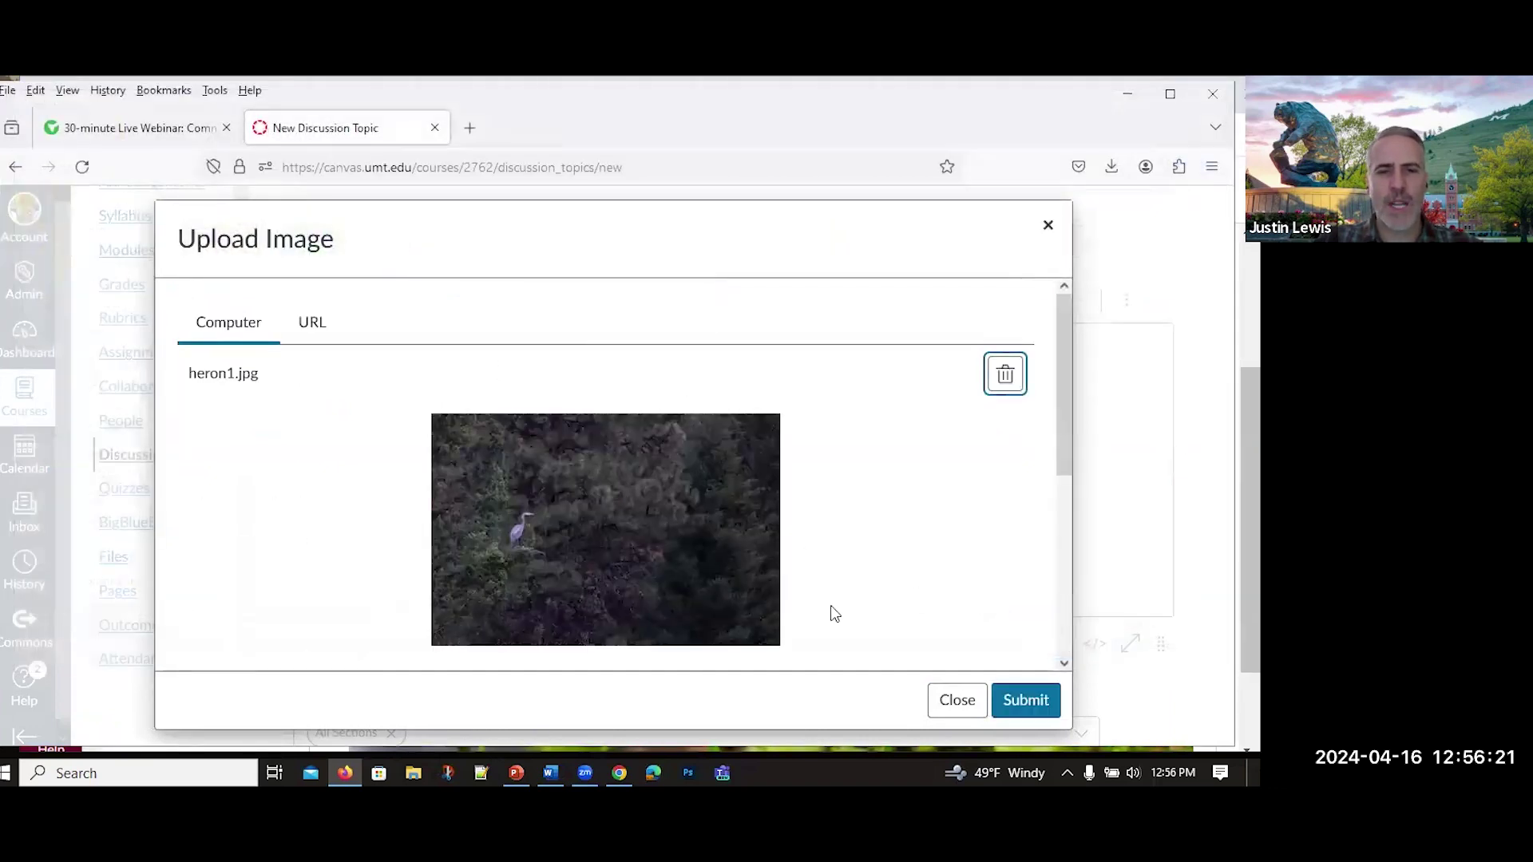
pyautogui.click(1025, 702)
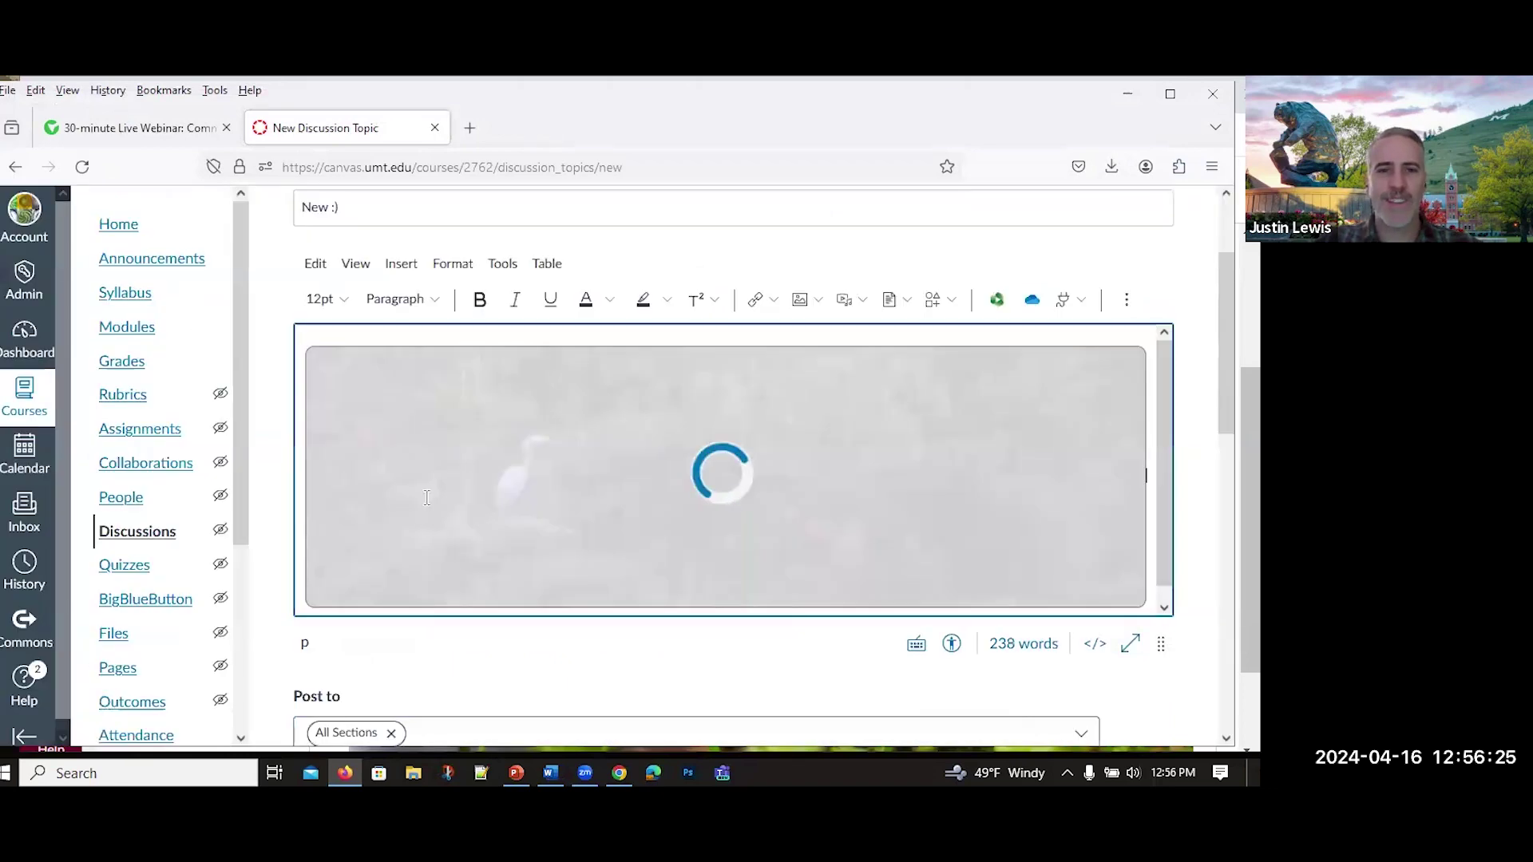
# Review the discussion's posting, anonymity, grading, group and availability options, and save the topic without publishing it
pyautogui.scroll(-2, 426, 499)
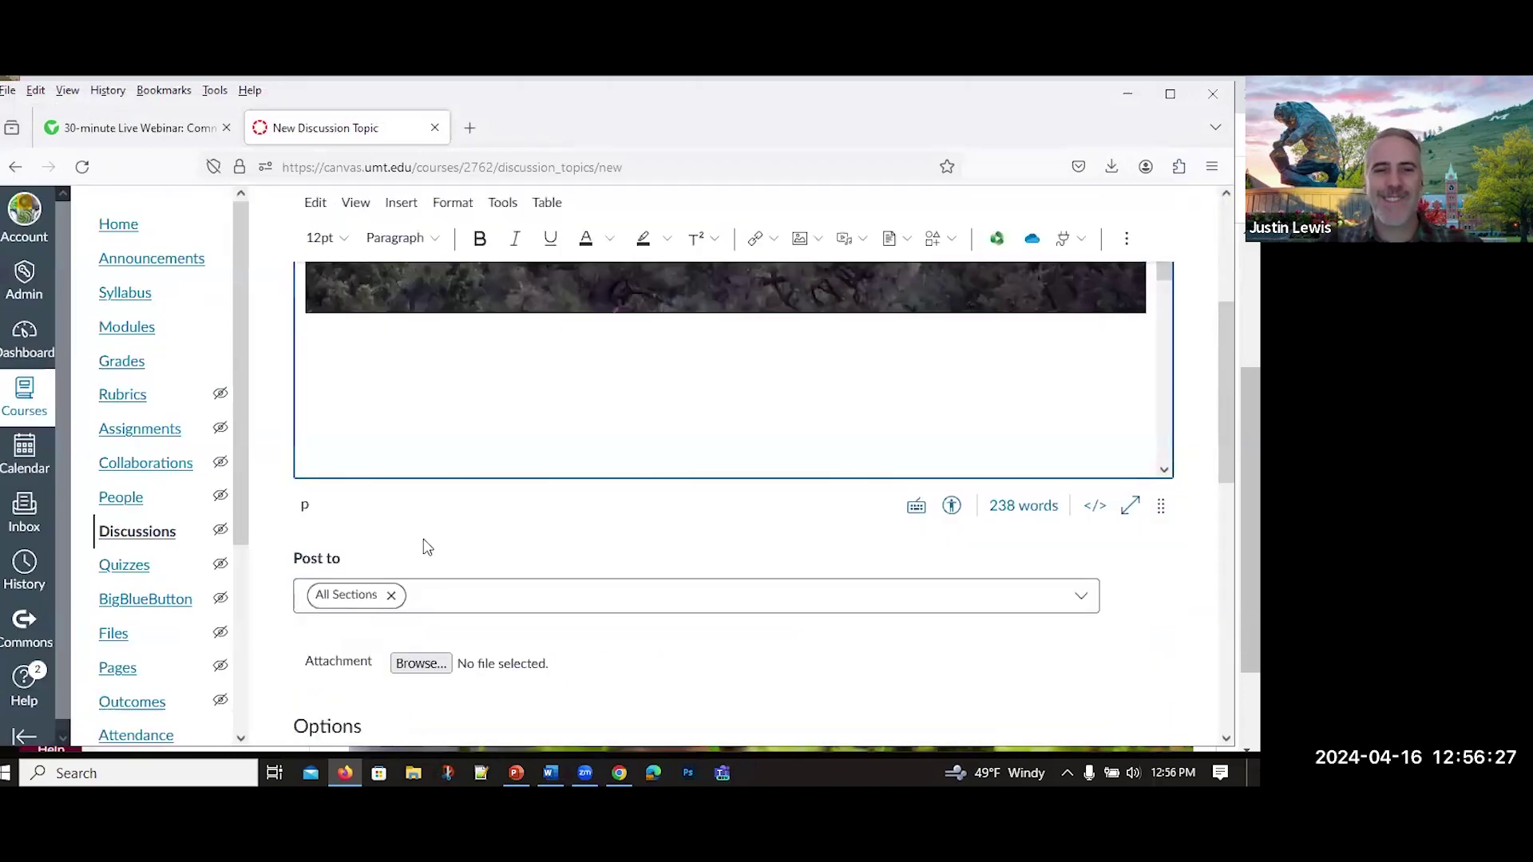
pyautogui.scroll(-3, 279, 534)
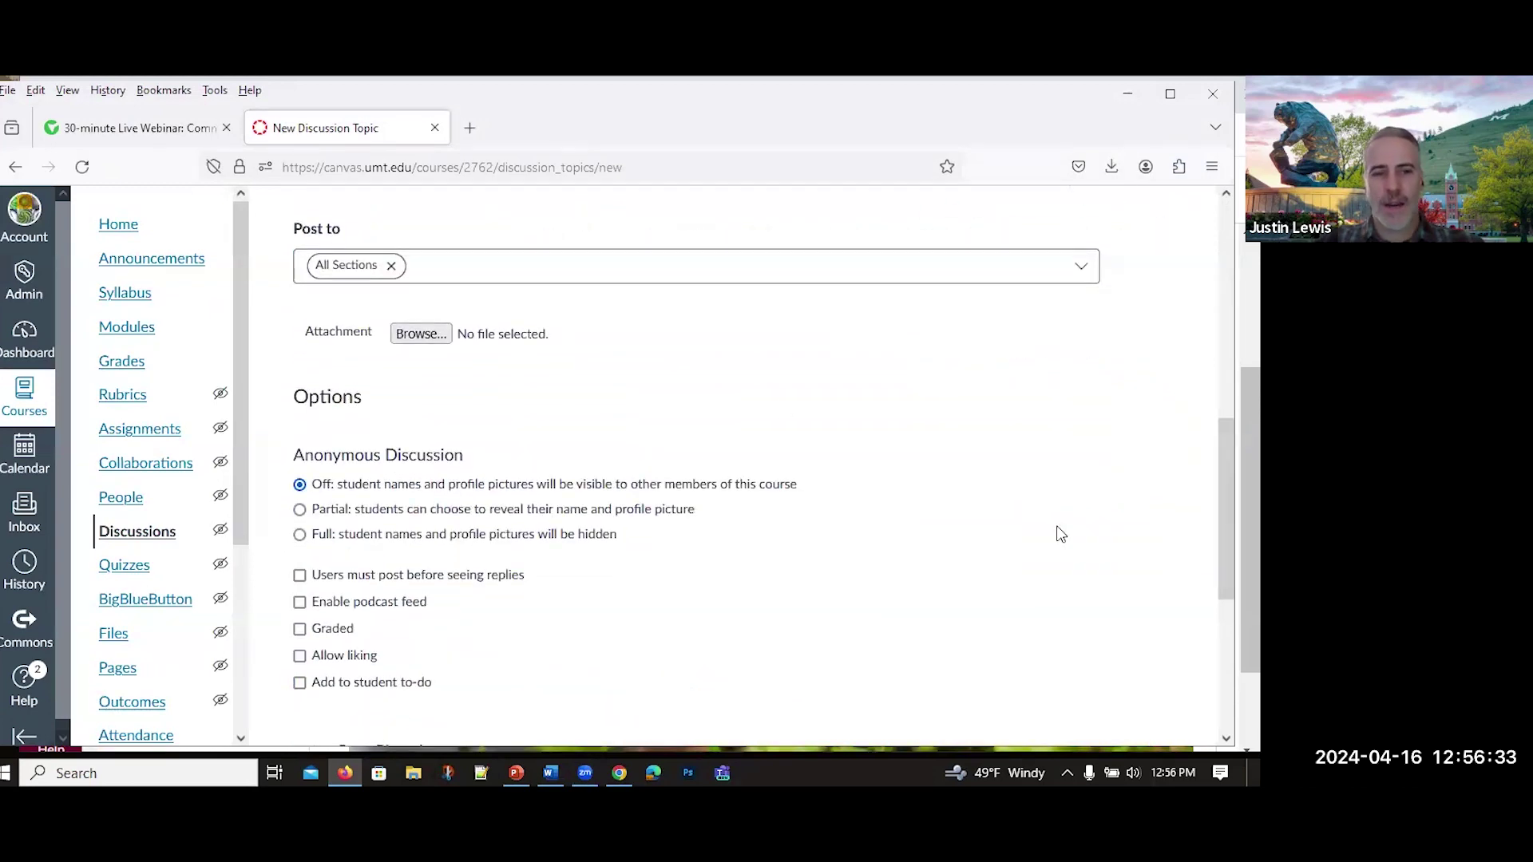
pyautogui.scroll(-2, 920, 432)
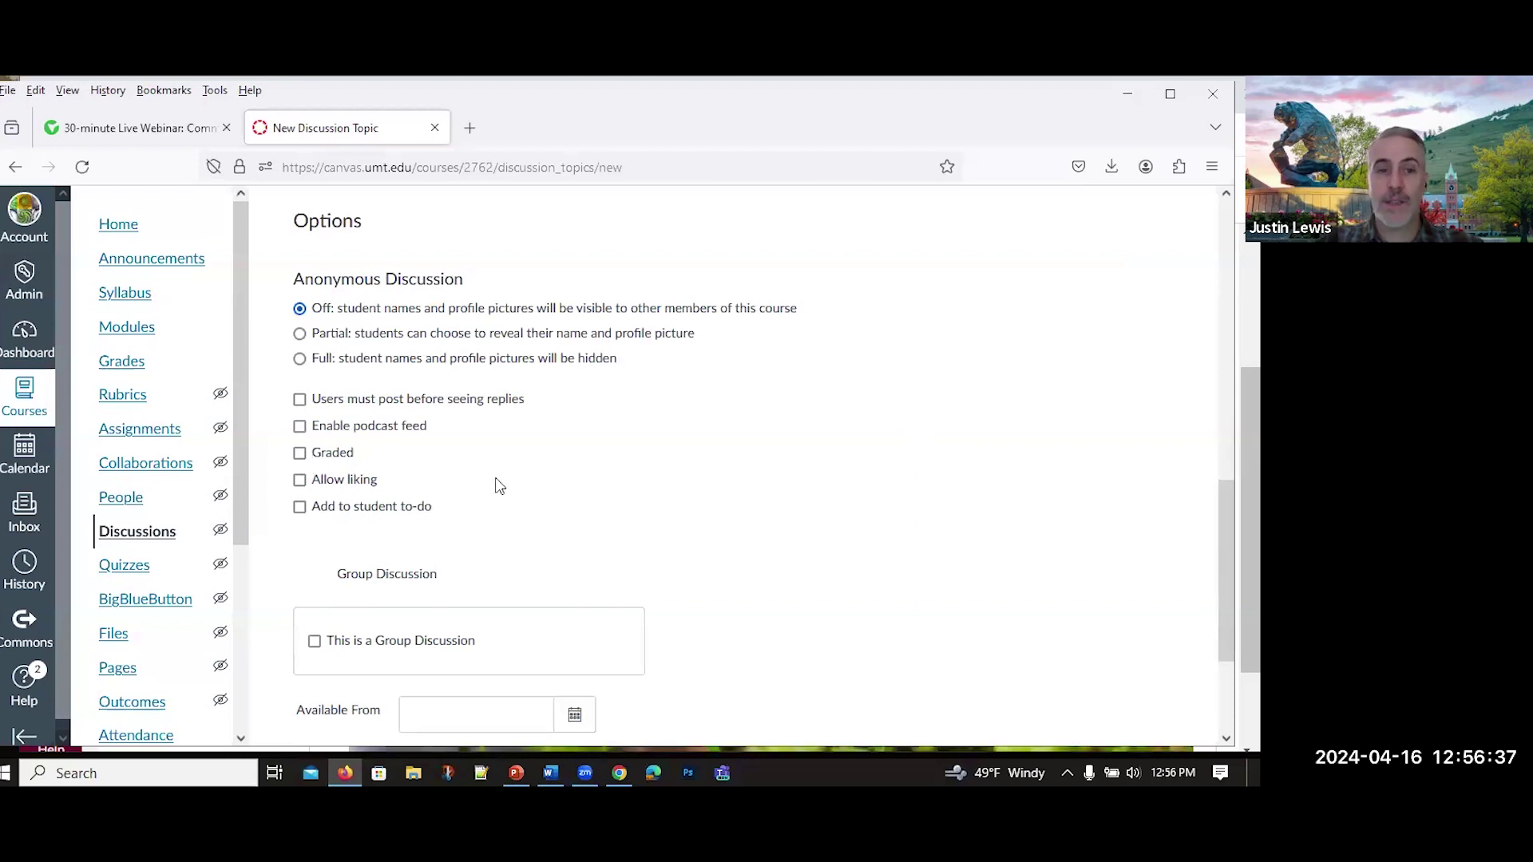
pyautogui.scroll(-2, 489, 498)
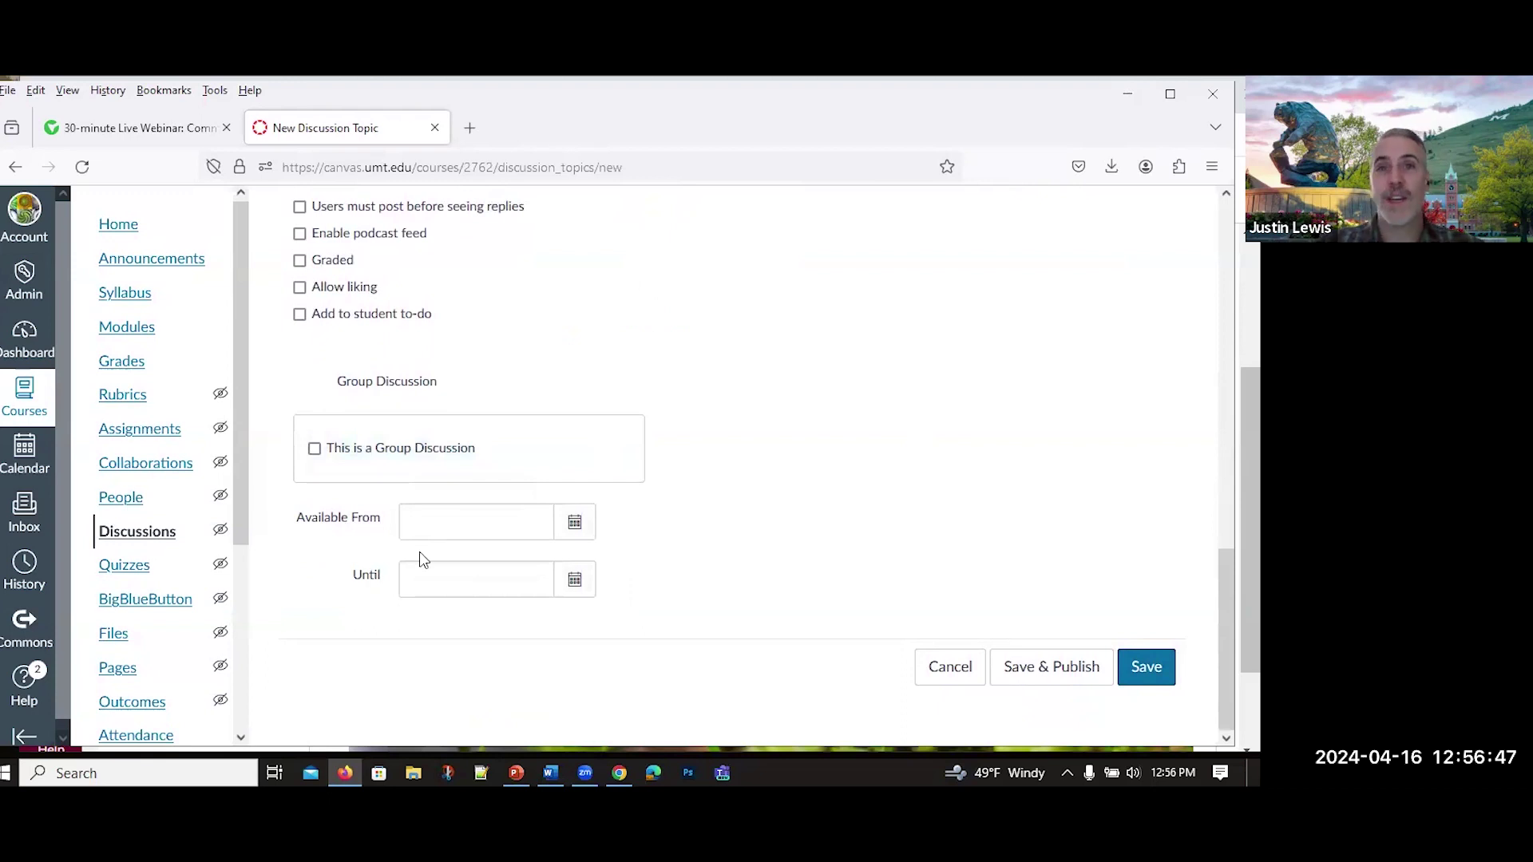
pyautogui.click(1149, 668)
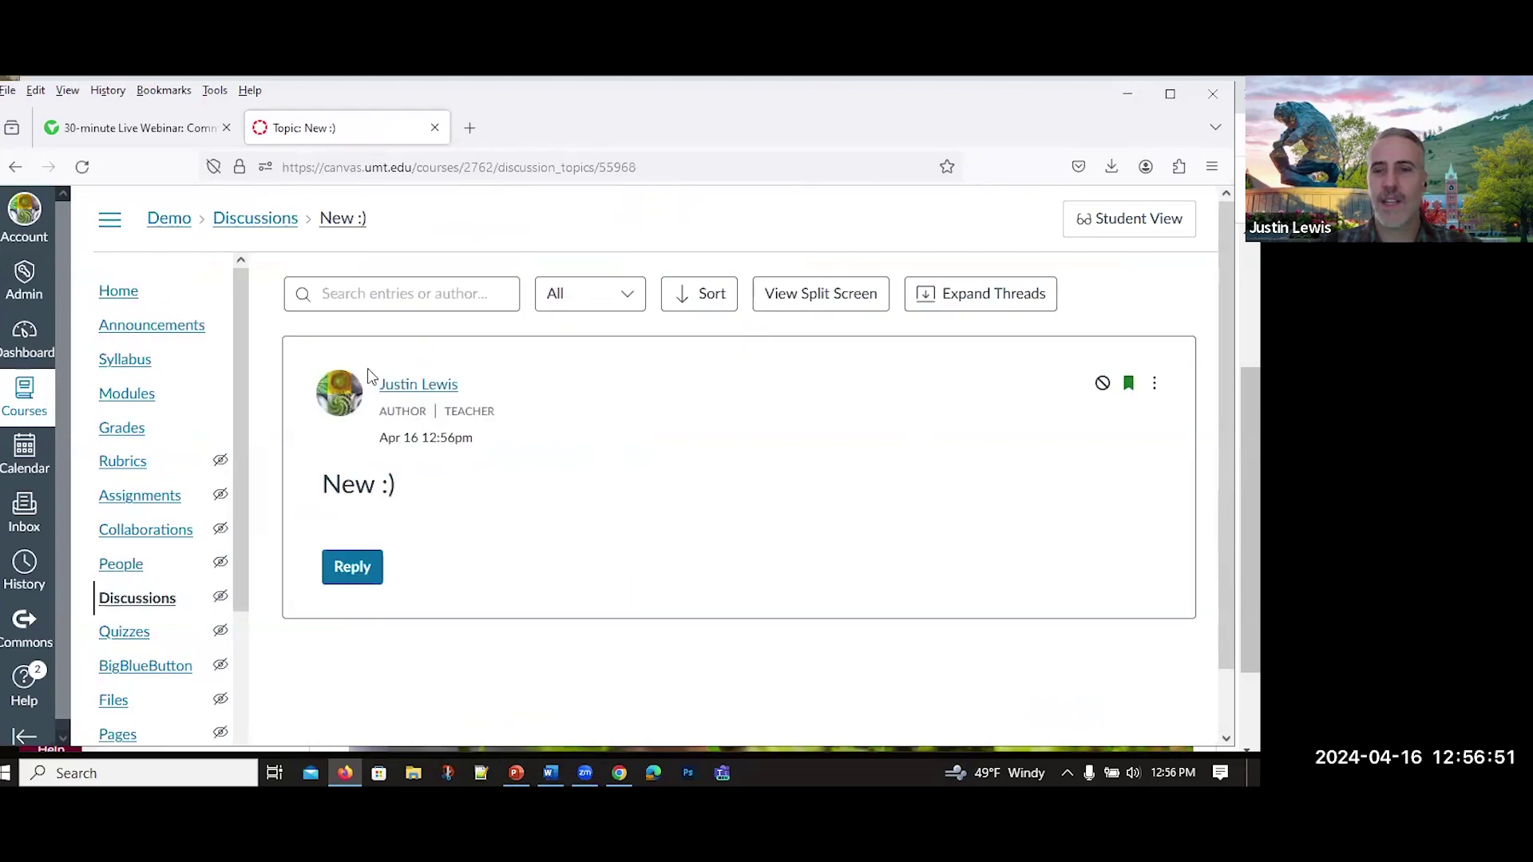
# Look through the posted discussion topic with its heron image and start a reply to it
pyautogui.scroll(-4, 369, 374)
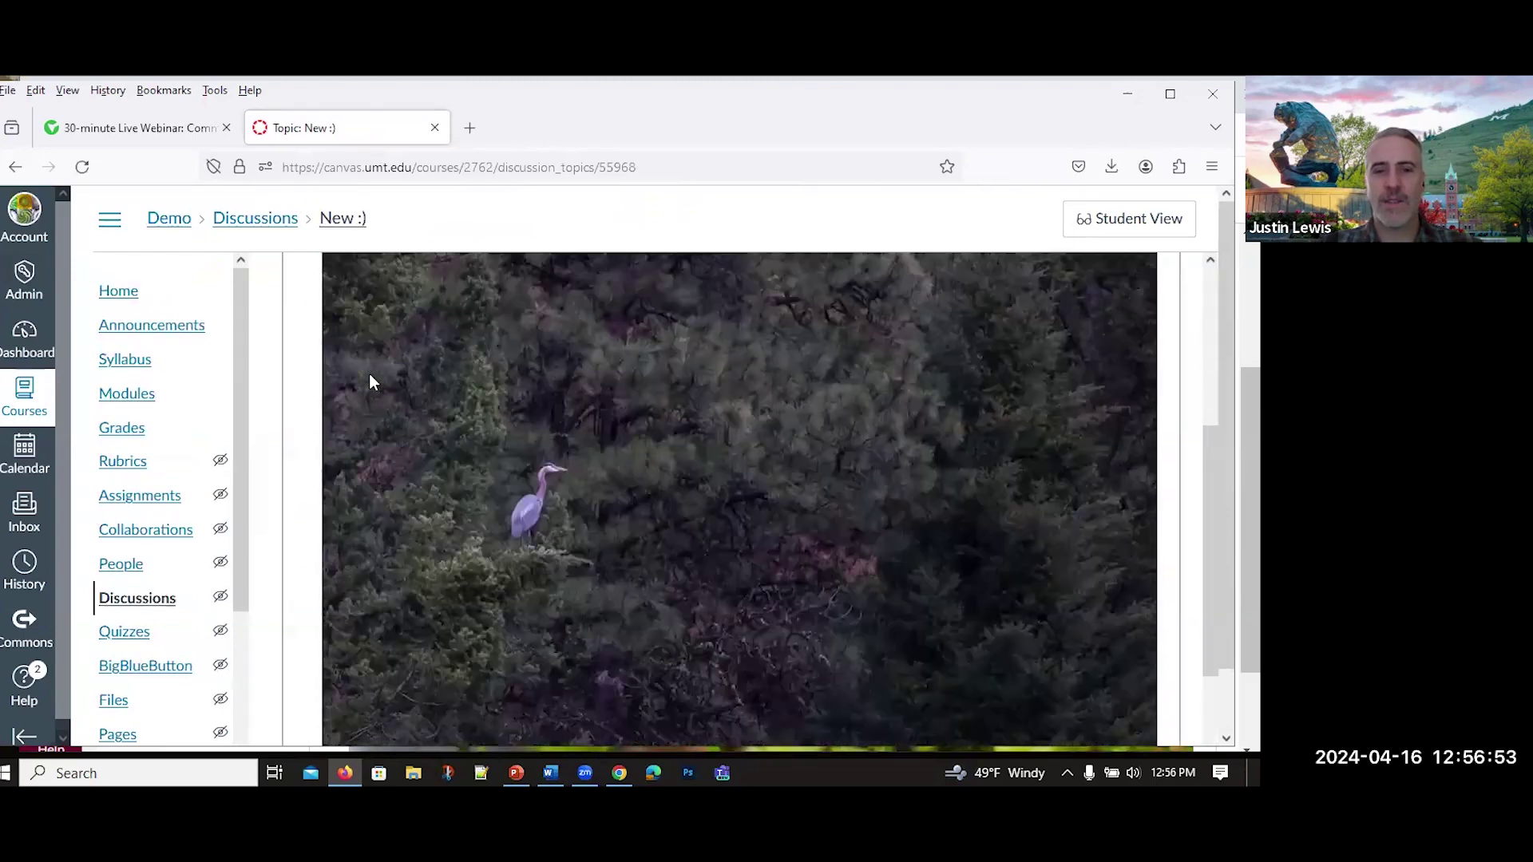
pyautogui.scroll(-1, 493, 477)
pyautogui.scroll(1, 481, 455)
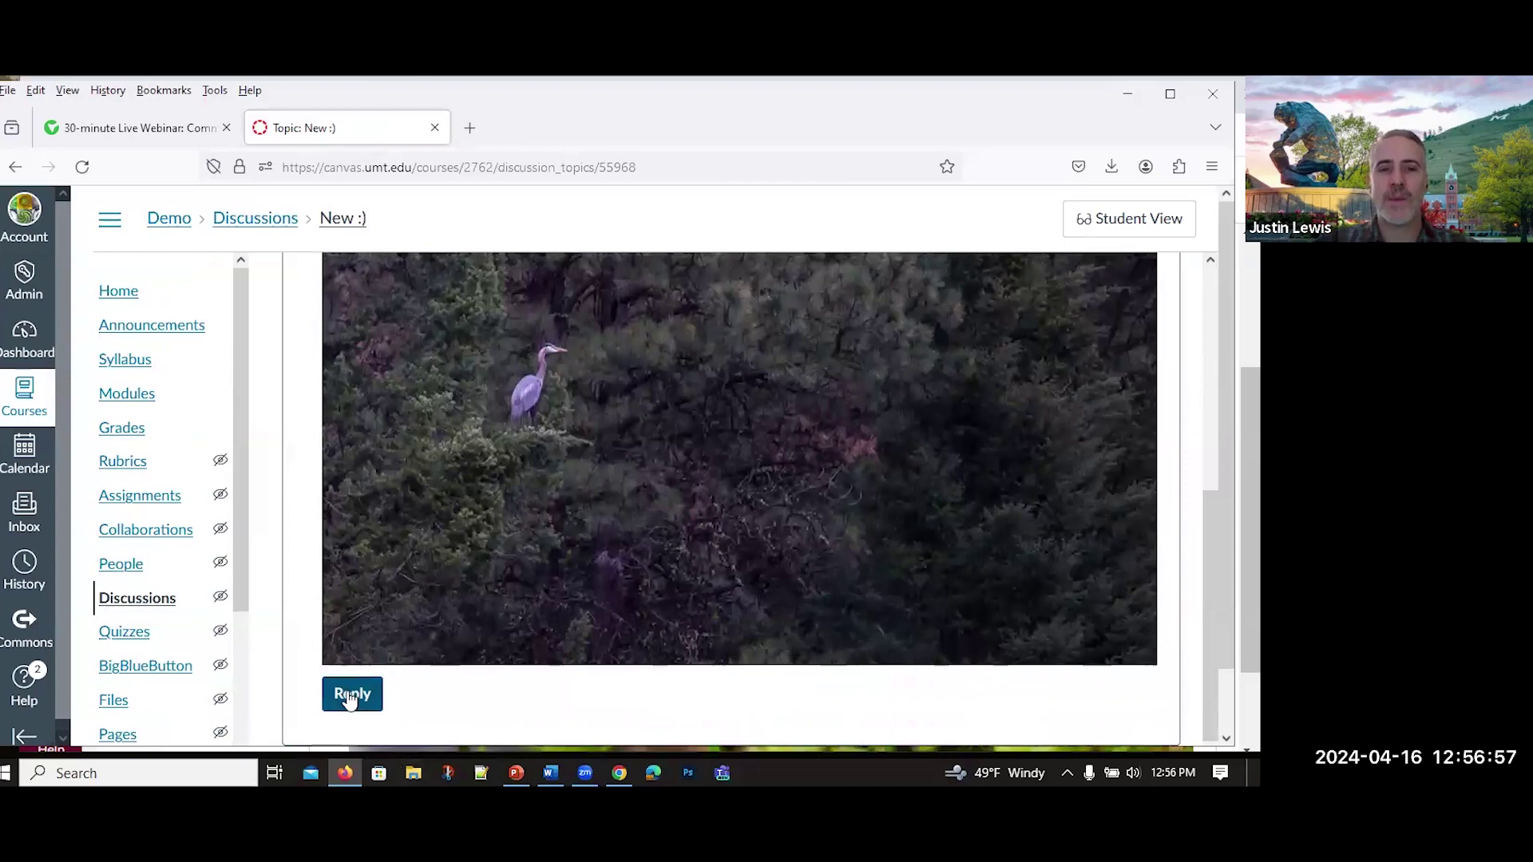
pyautogui.scroll(-1, 400, 591)
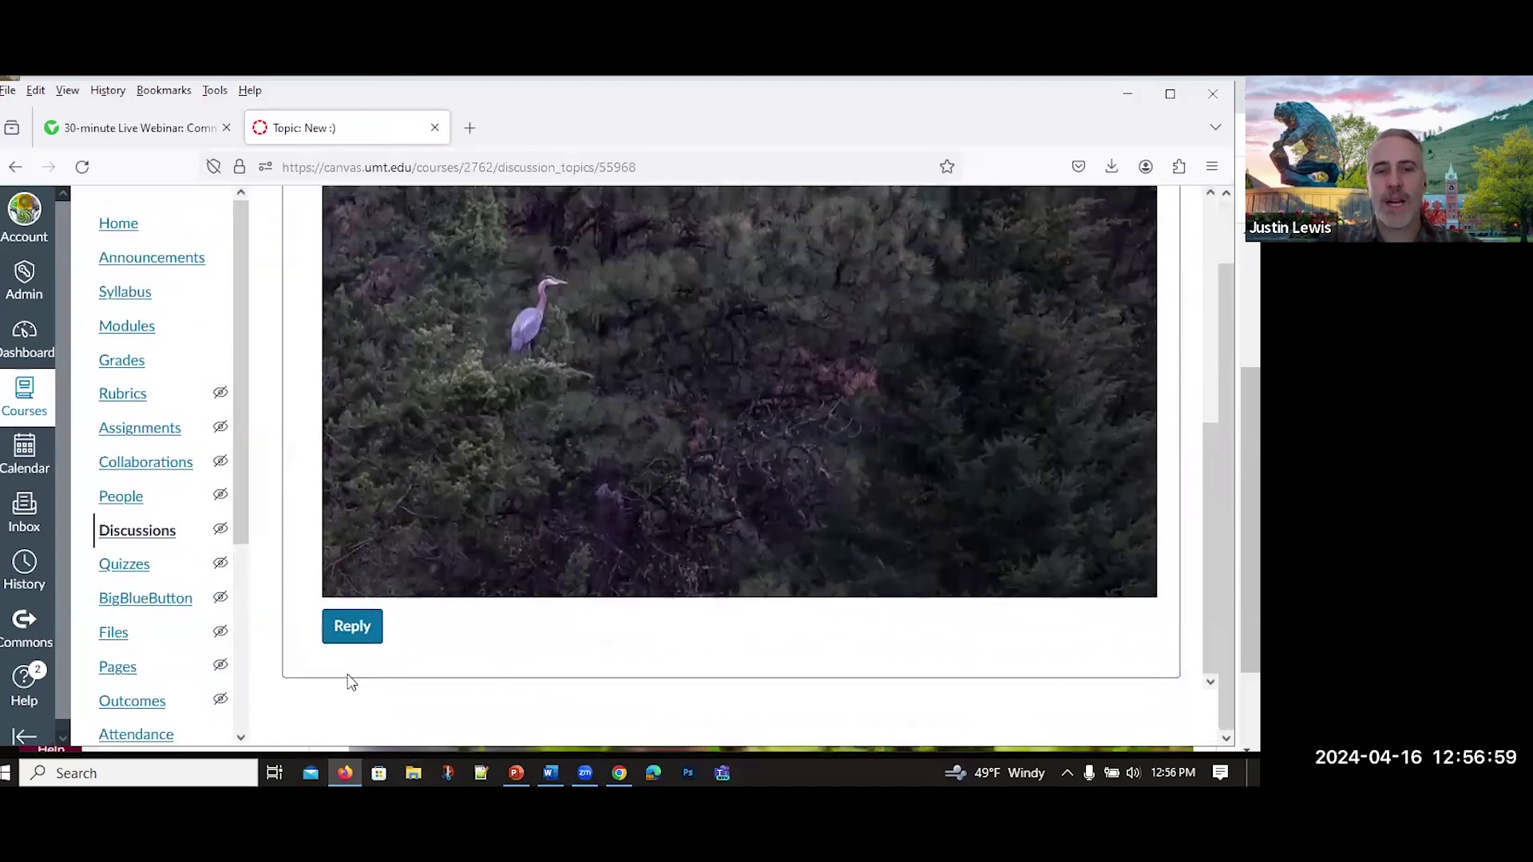
pyautogui.click(357, 629)
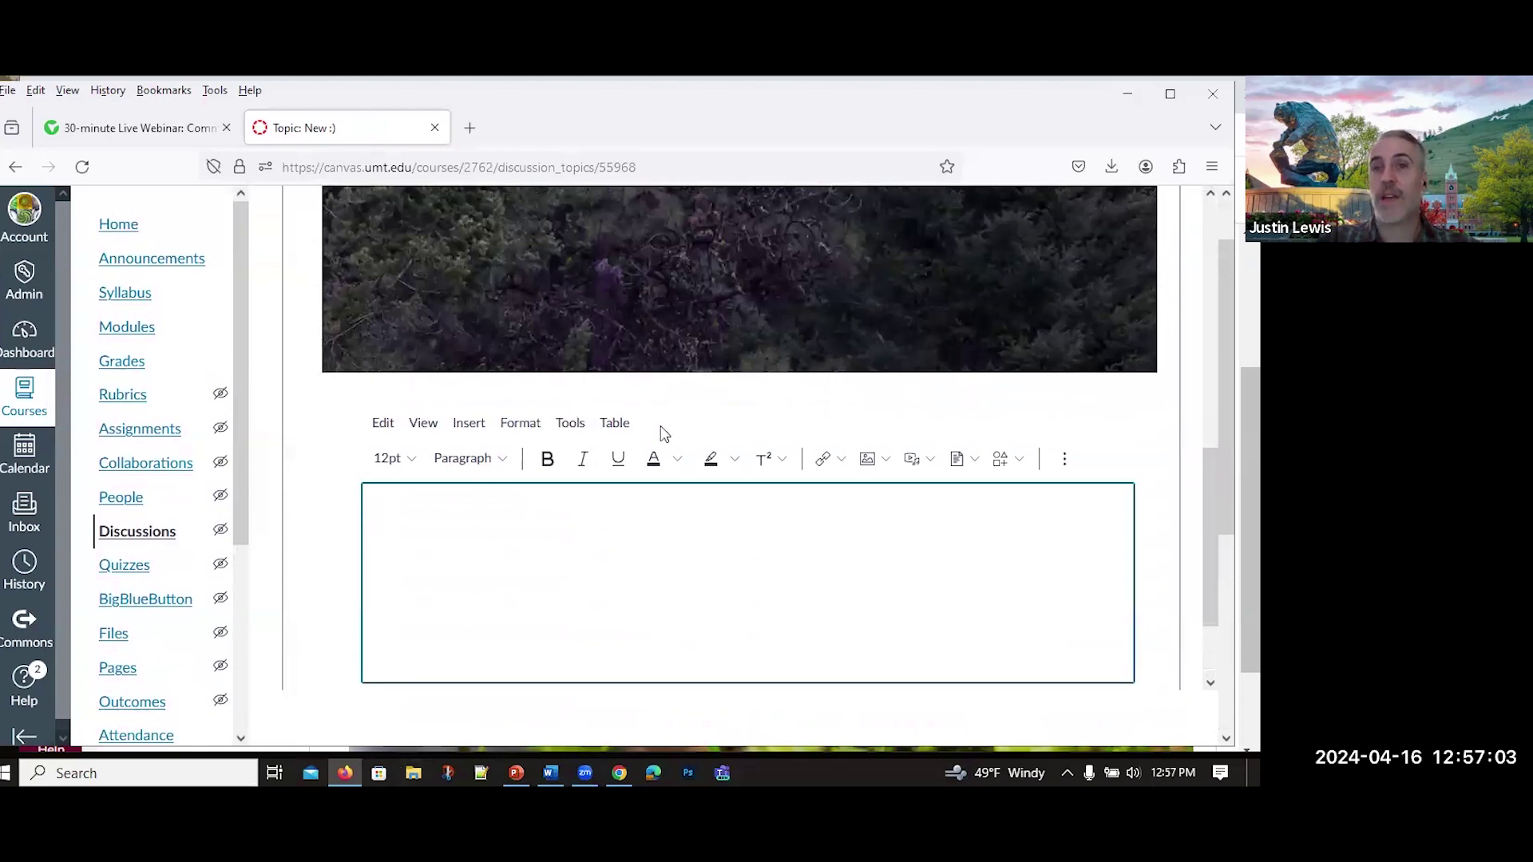
# Upload flower1.jpg from the Plants and Heron folder into the reply and post the reply
pyautogui.click(867, 461)
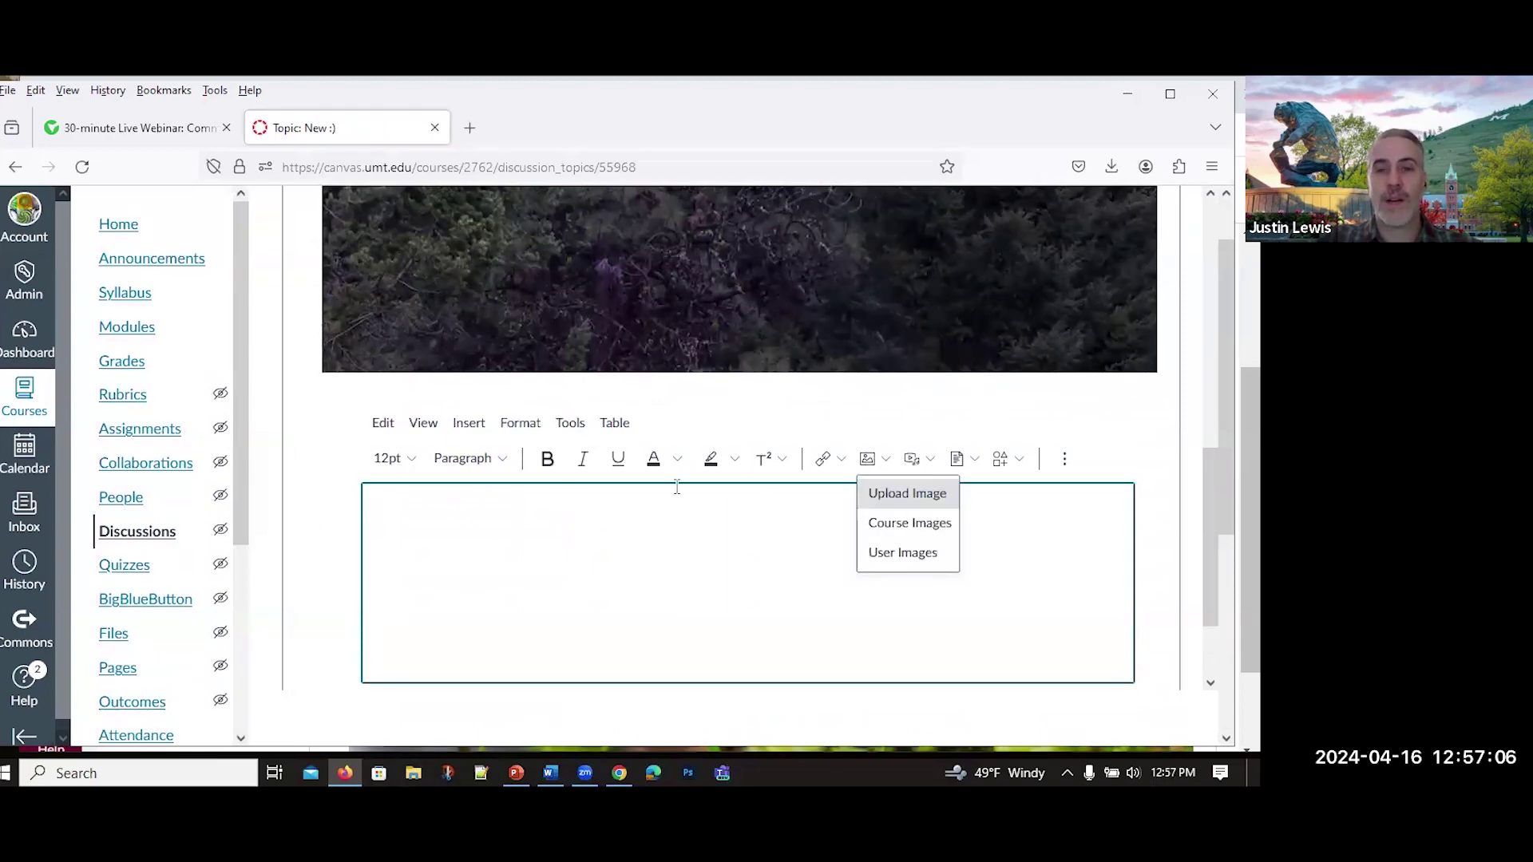
pyautogui.click(875, 495)
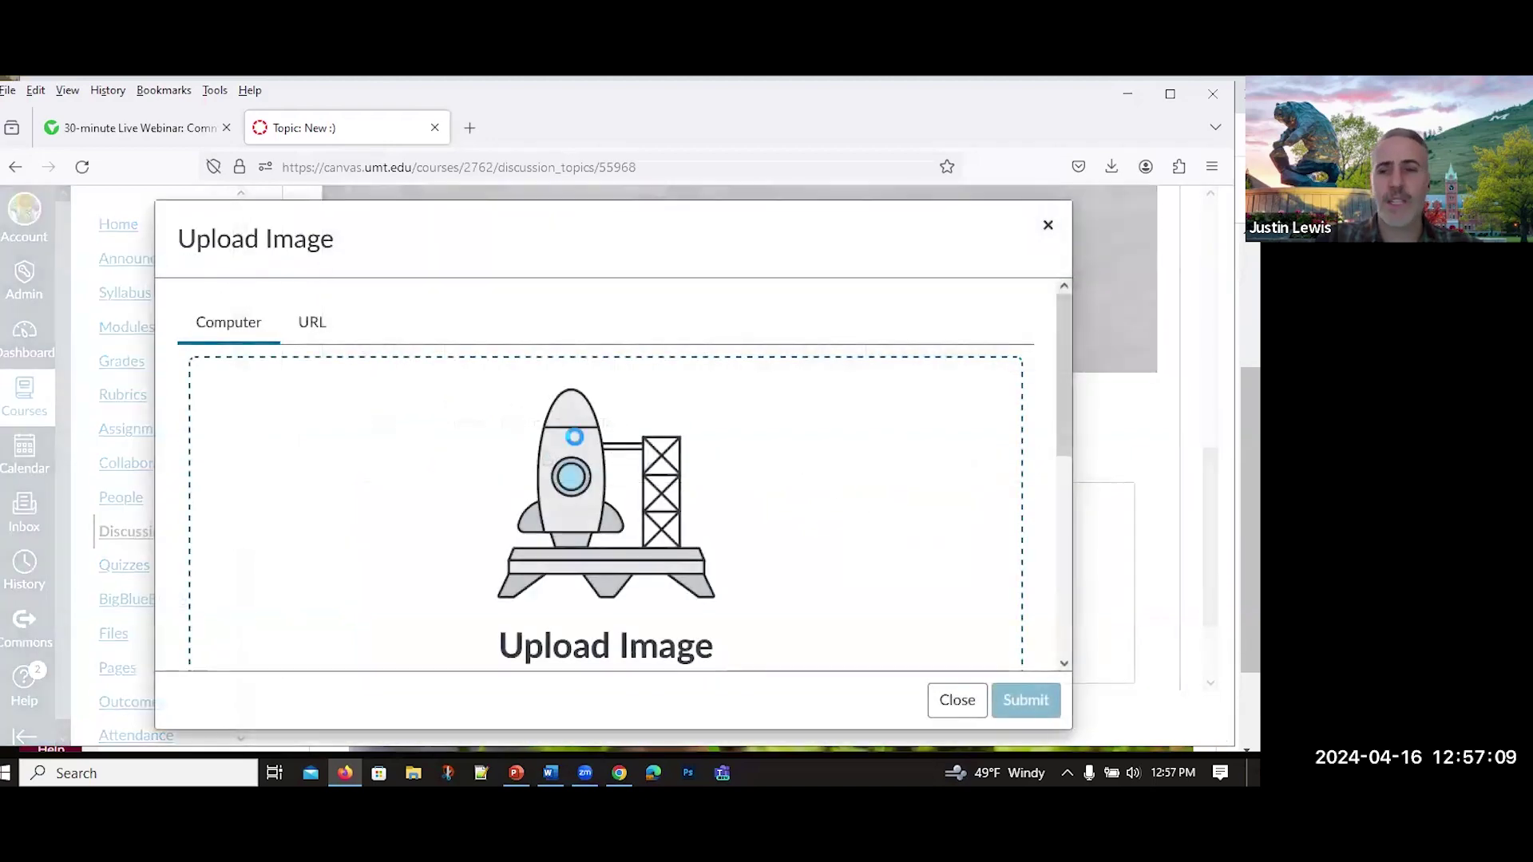
pyautogui.scroll(-3, 575, 438)
pyautogui.click(575, 439)
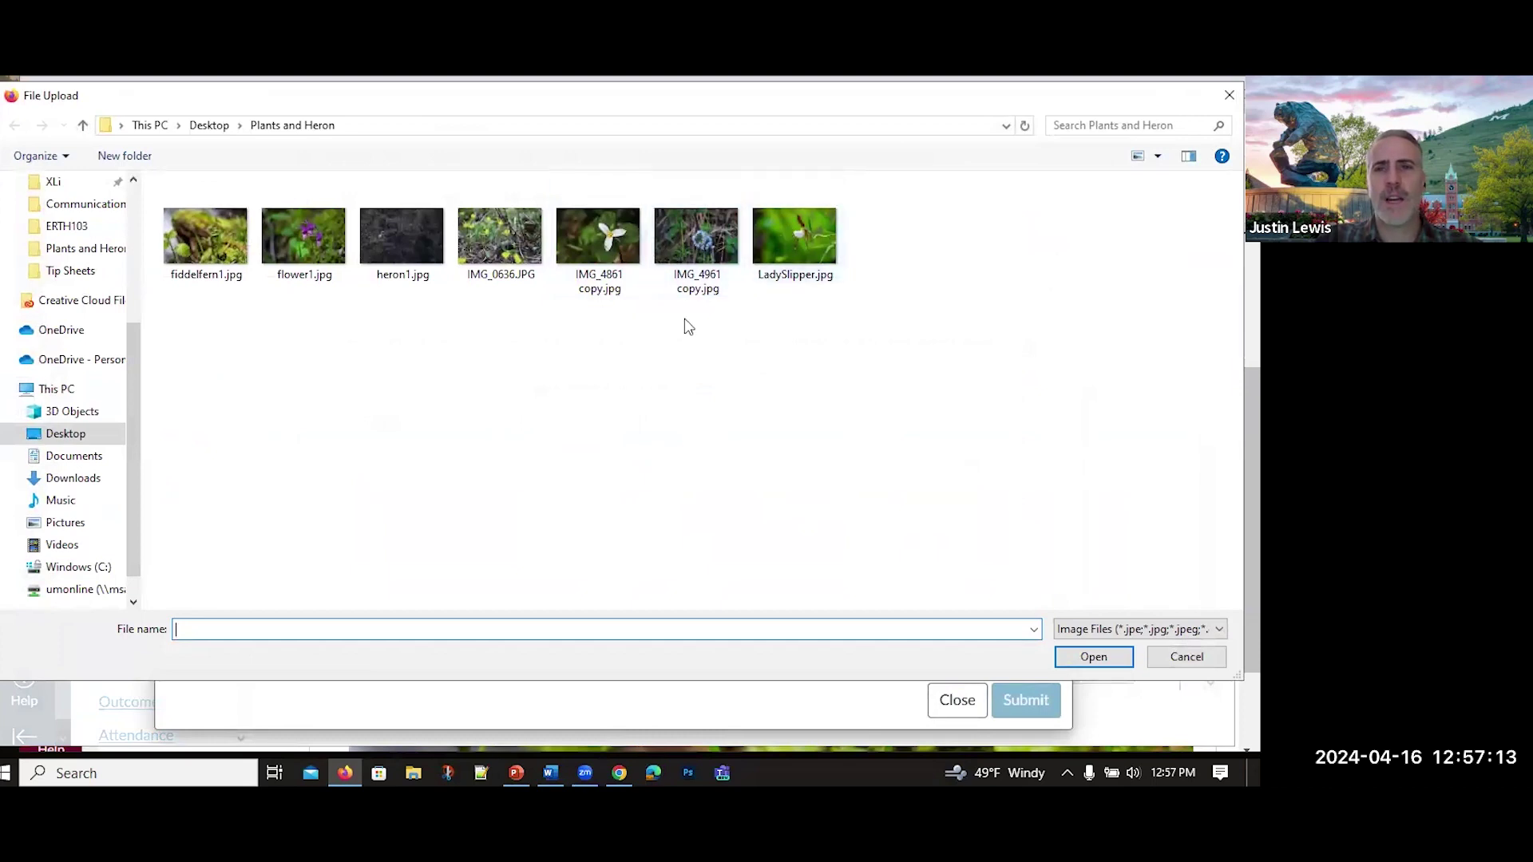
pyautogui.doubleClick(294, 238)
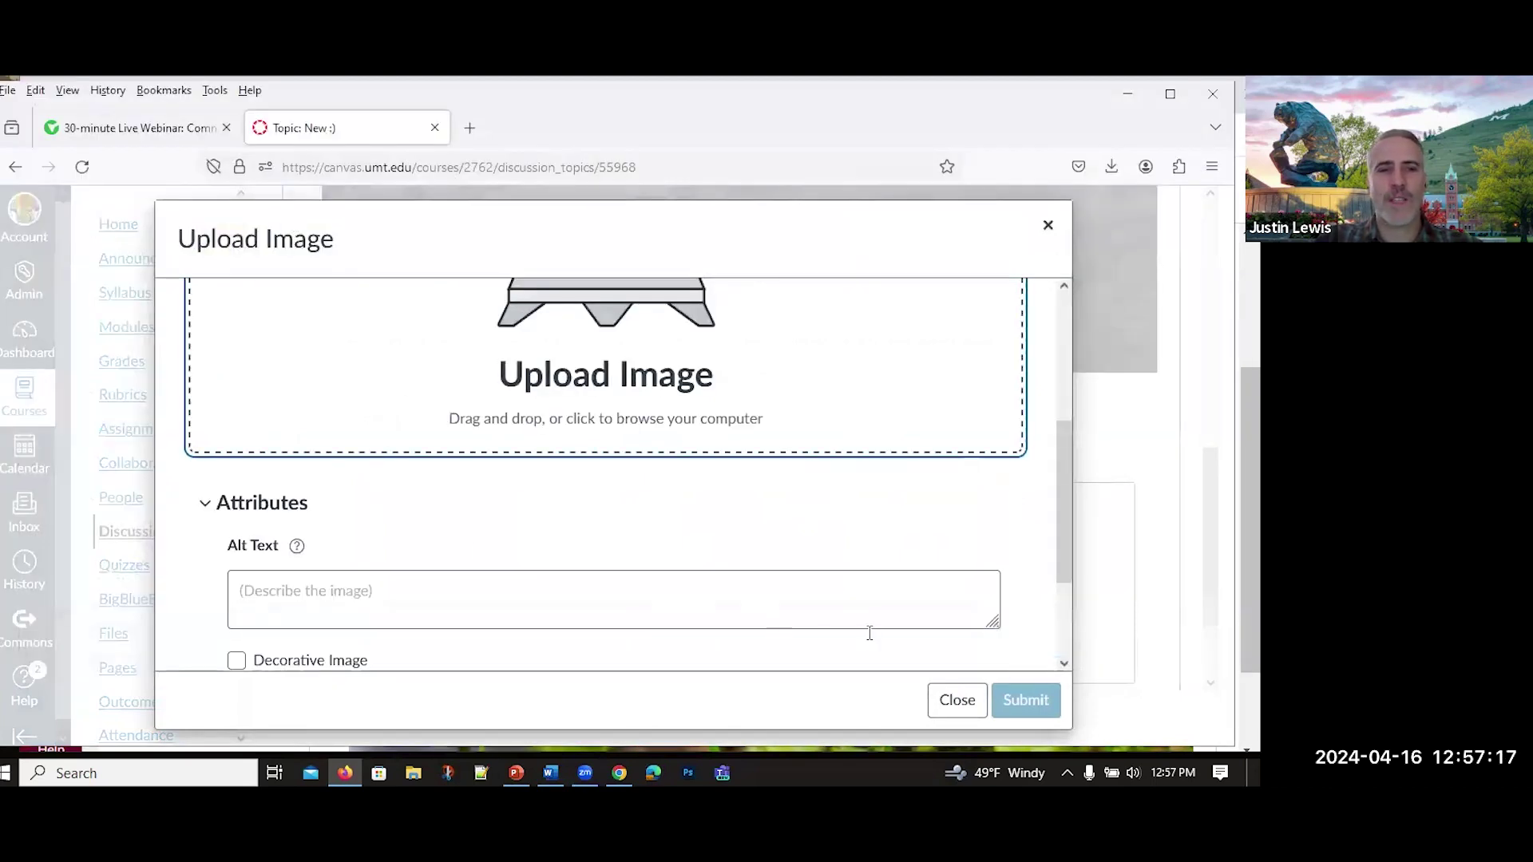
pyautogui.scroll(5, 479, 565)
pyautogui.scroll(-2, 479, 564)
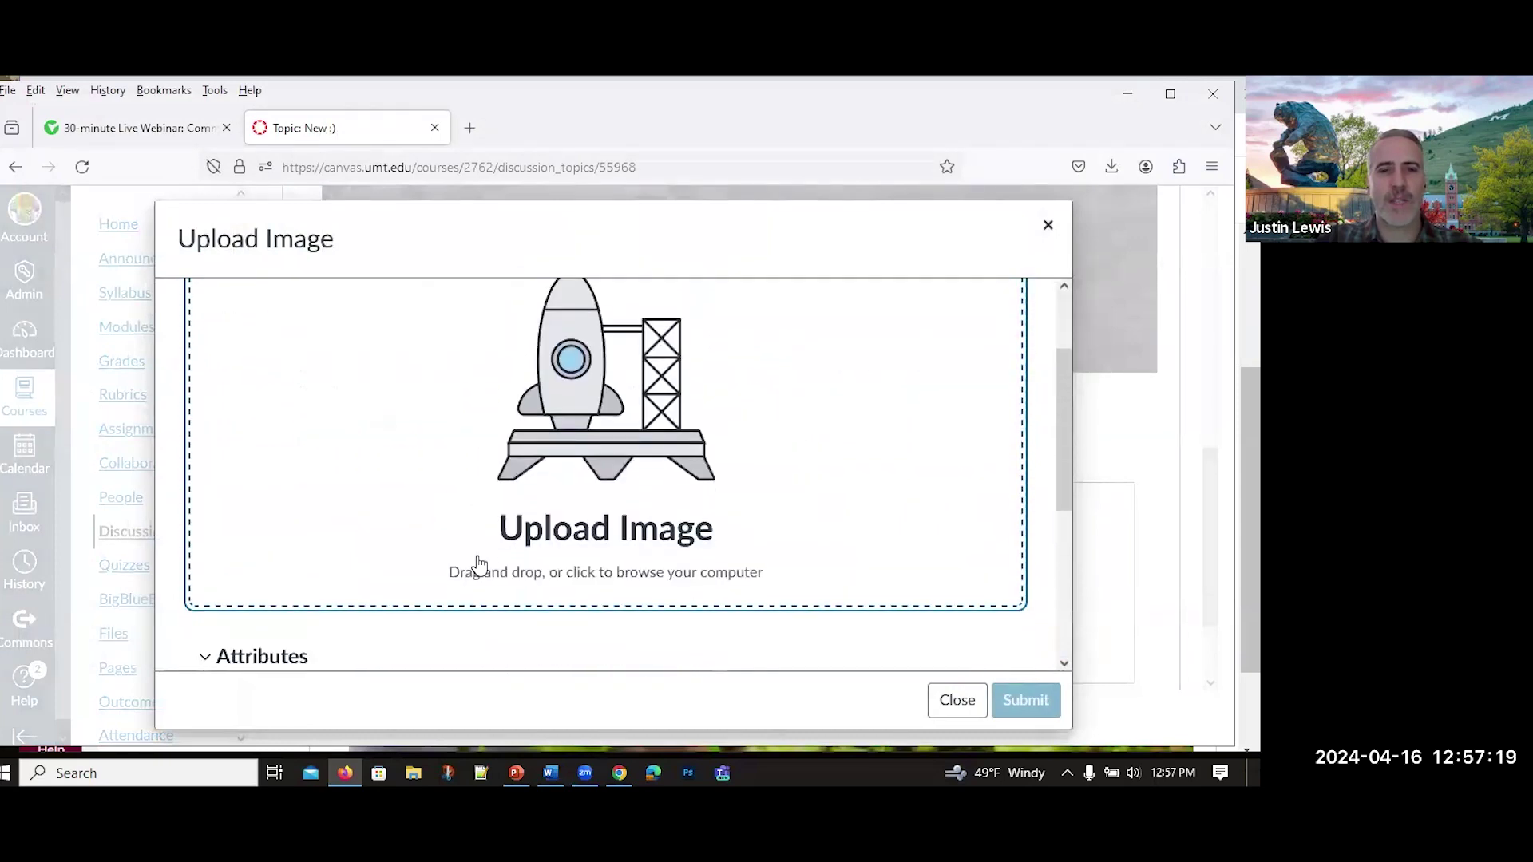
pyautogui.click(583, 476)
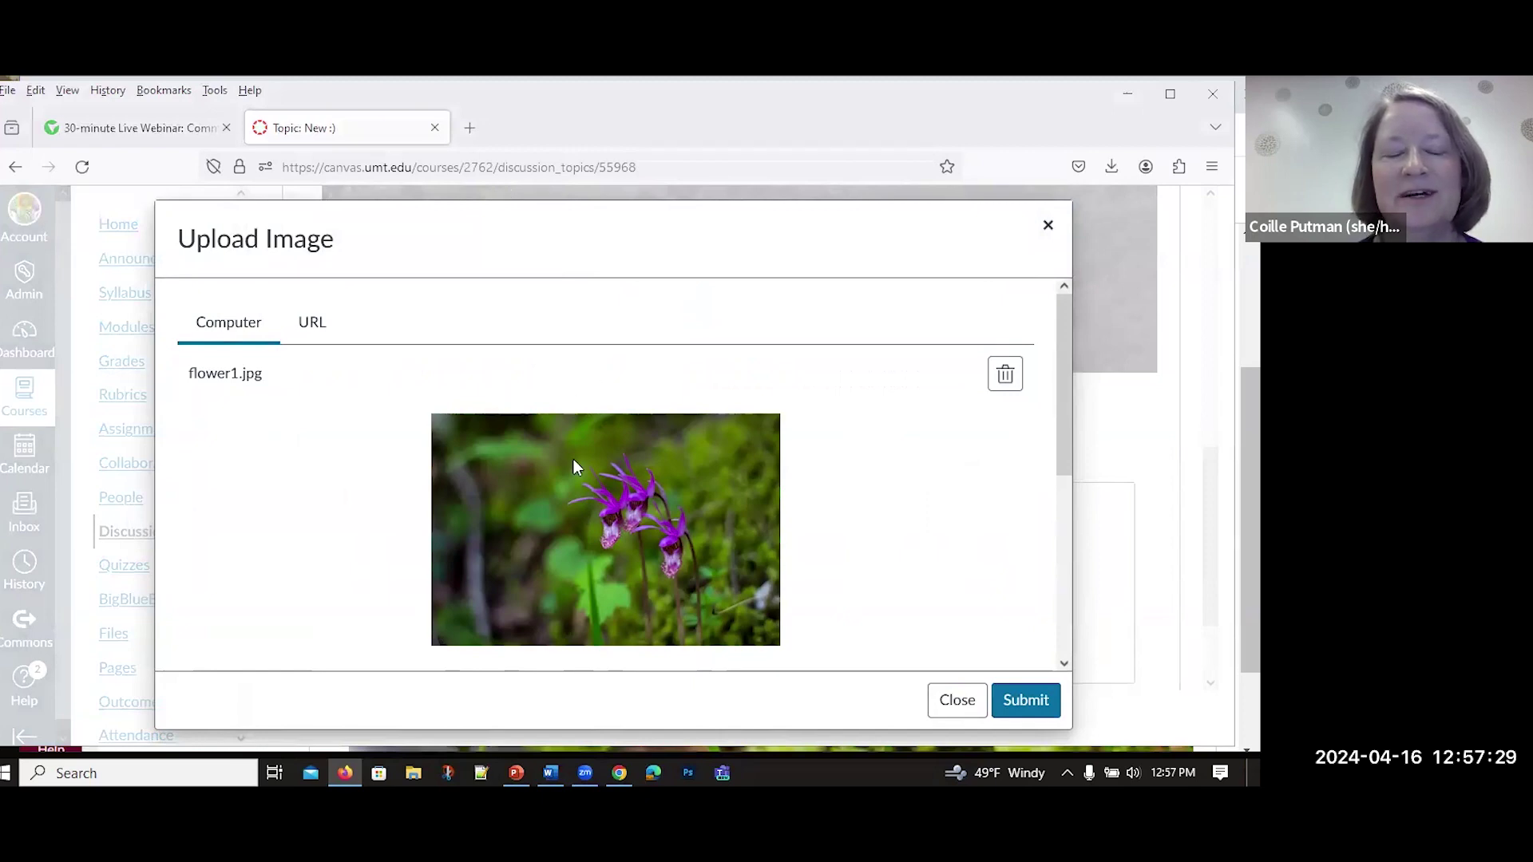
pyautogui.scroll(-1, 573, 459)
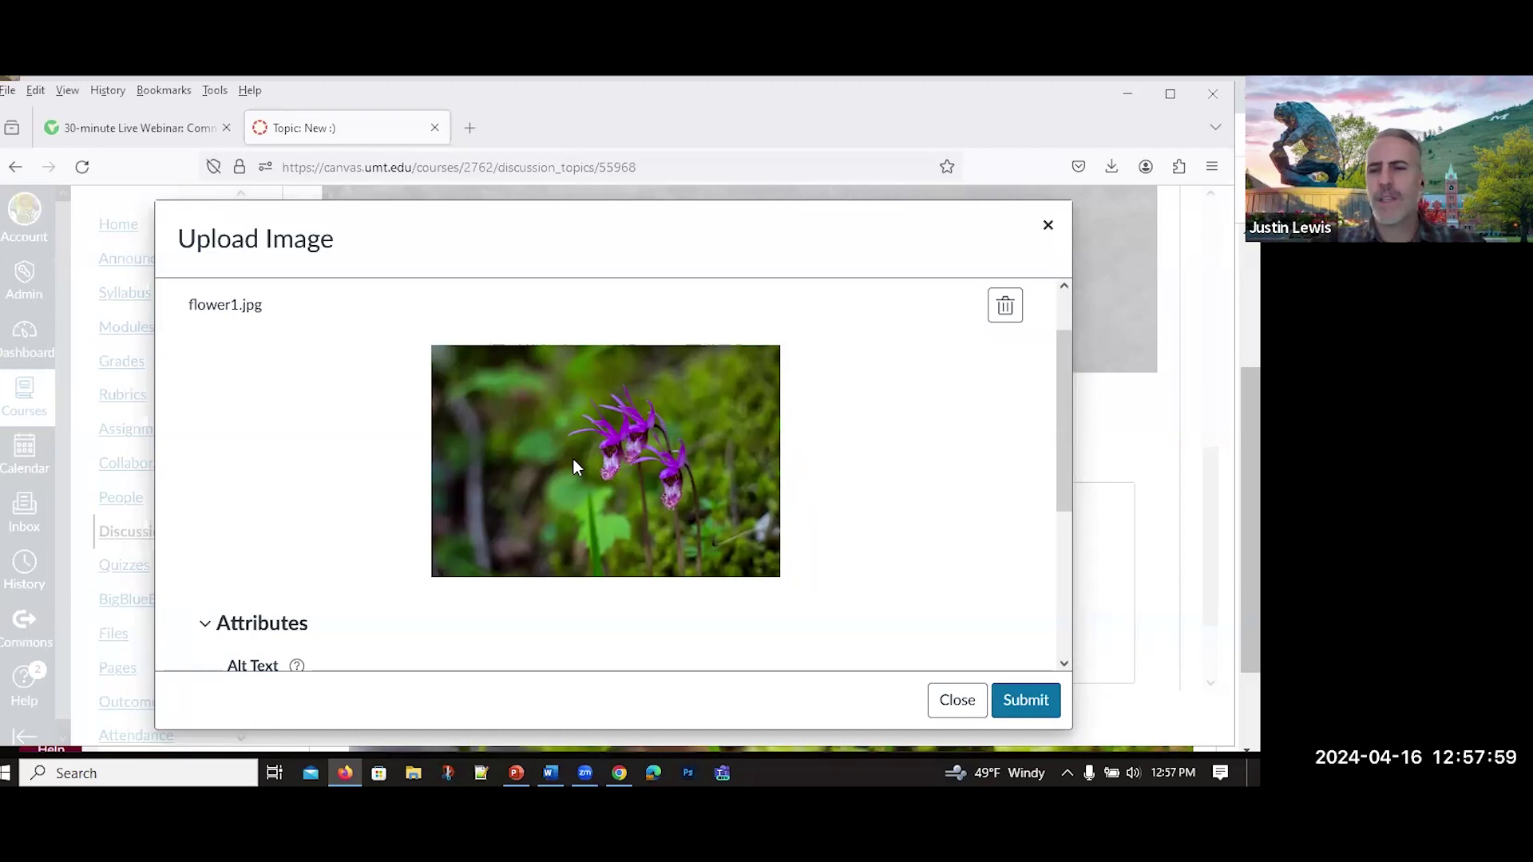
pyautogui.click(1028, 701)
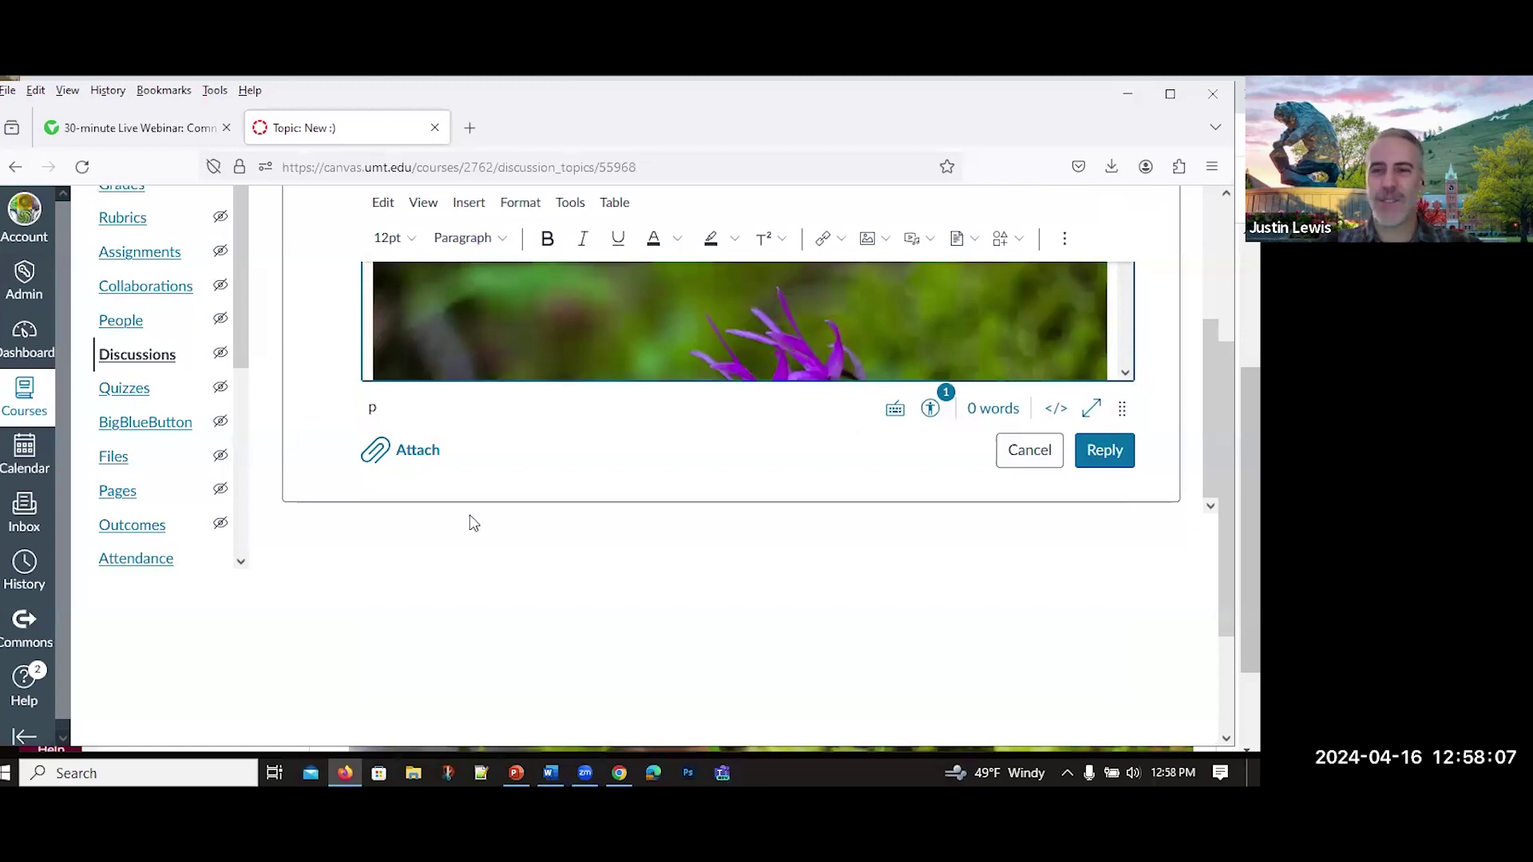
pyautogui.click(1104, 449)
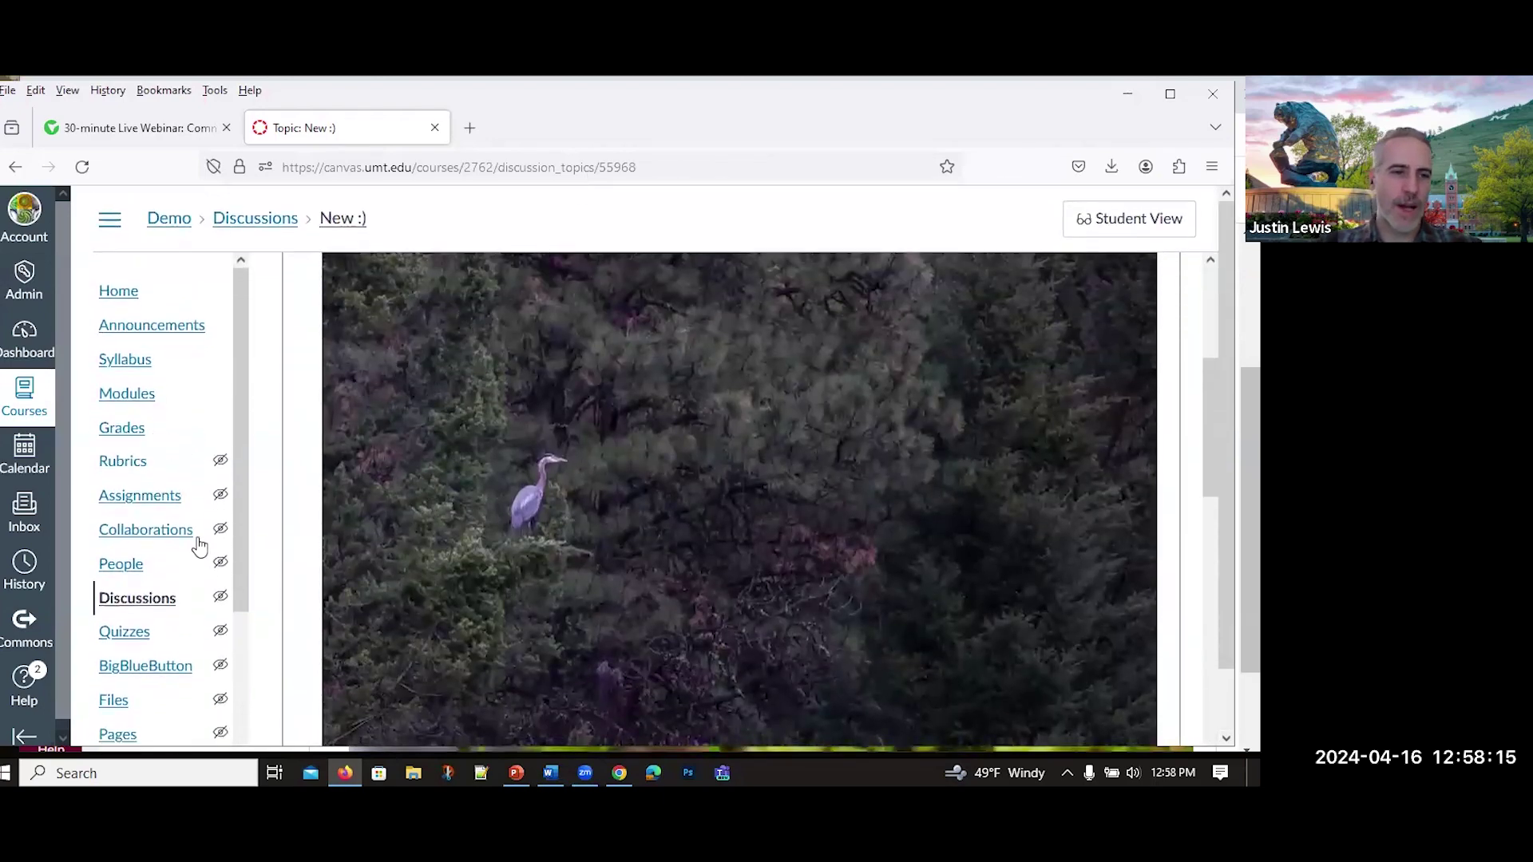
# Open the demo course's discussion list and examine its pinned, regular and closed-for-comments sections
pyautogui.click(121, 607)
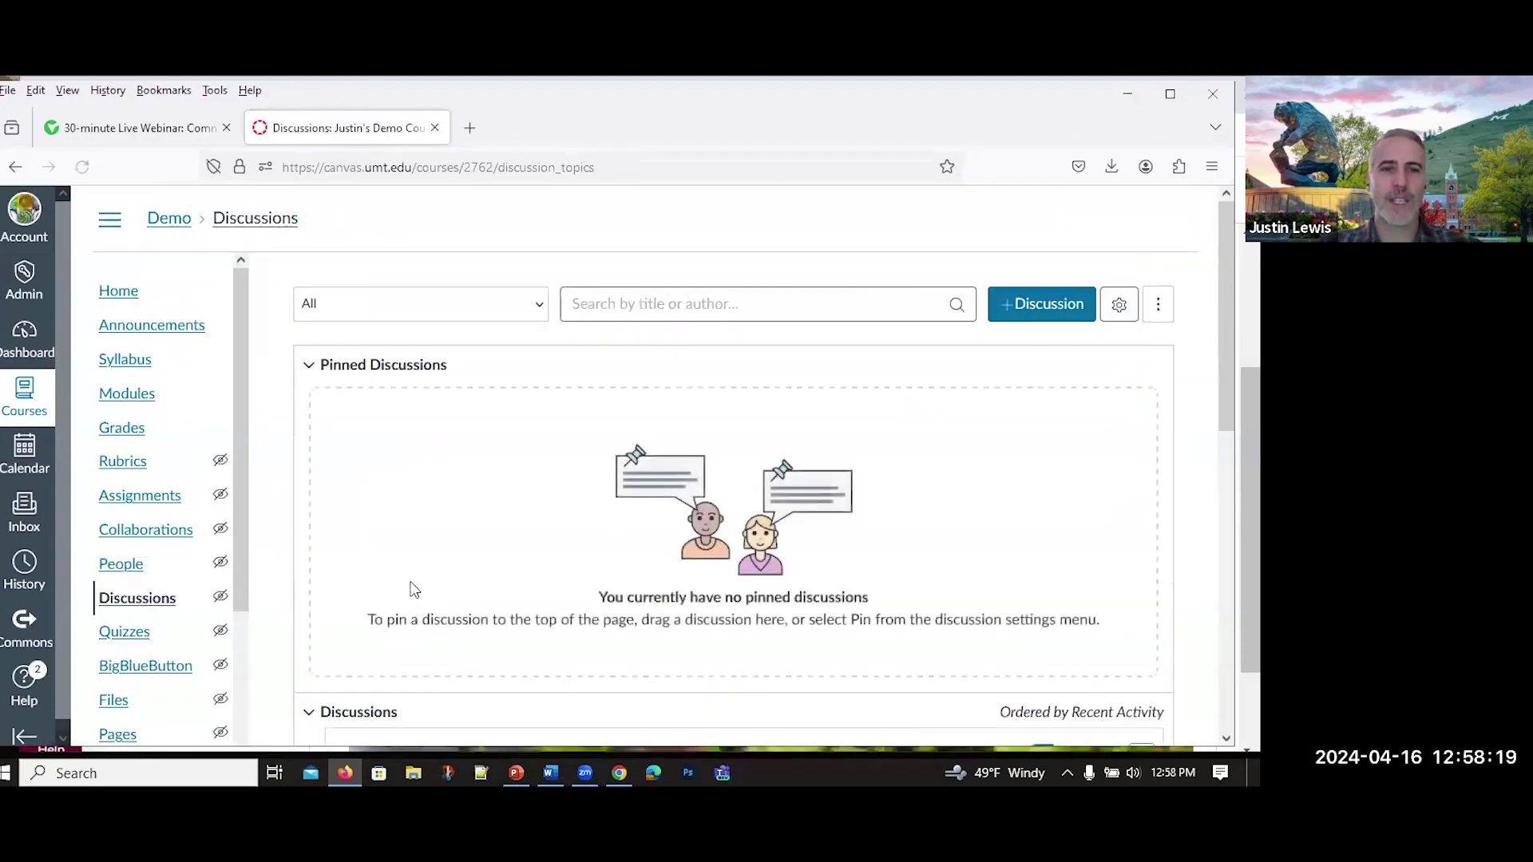
pyautogui.scroll(-3, 530, 495)
pyautogui.scroll(-3, 529, 477)
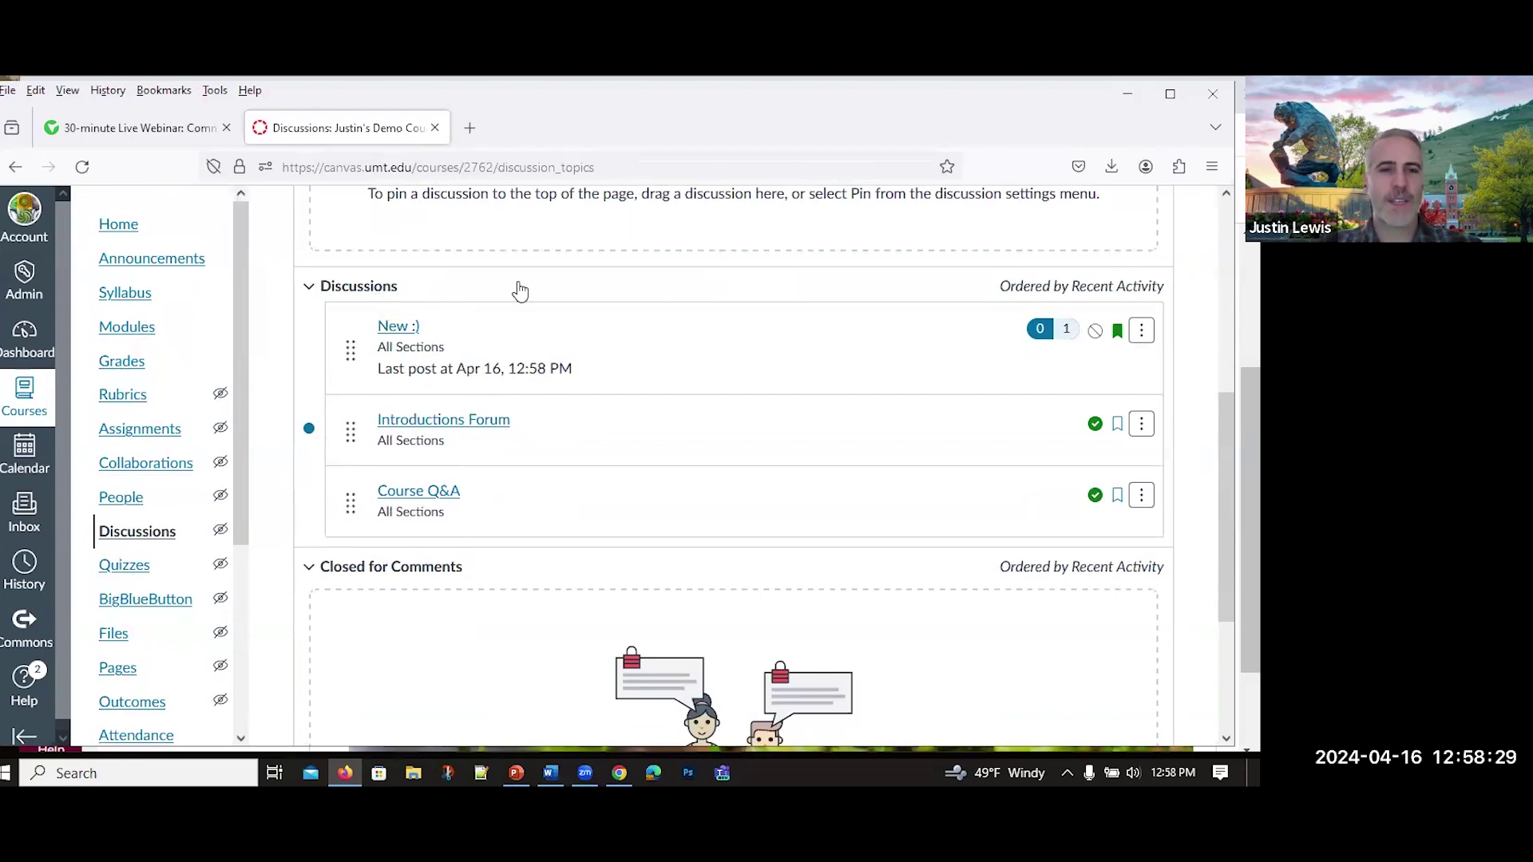
pyautogui.scroll(3, 669, 391)
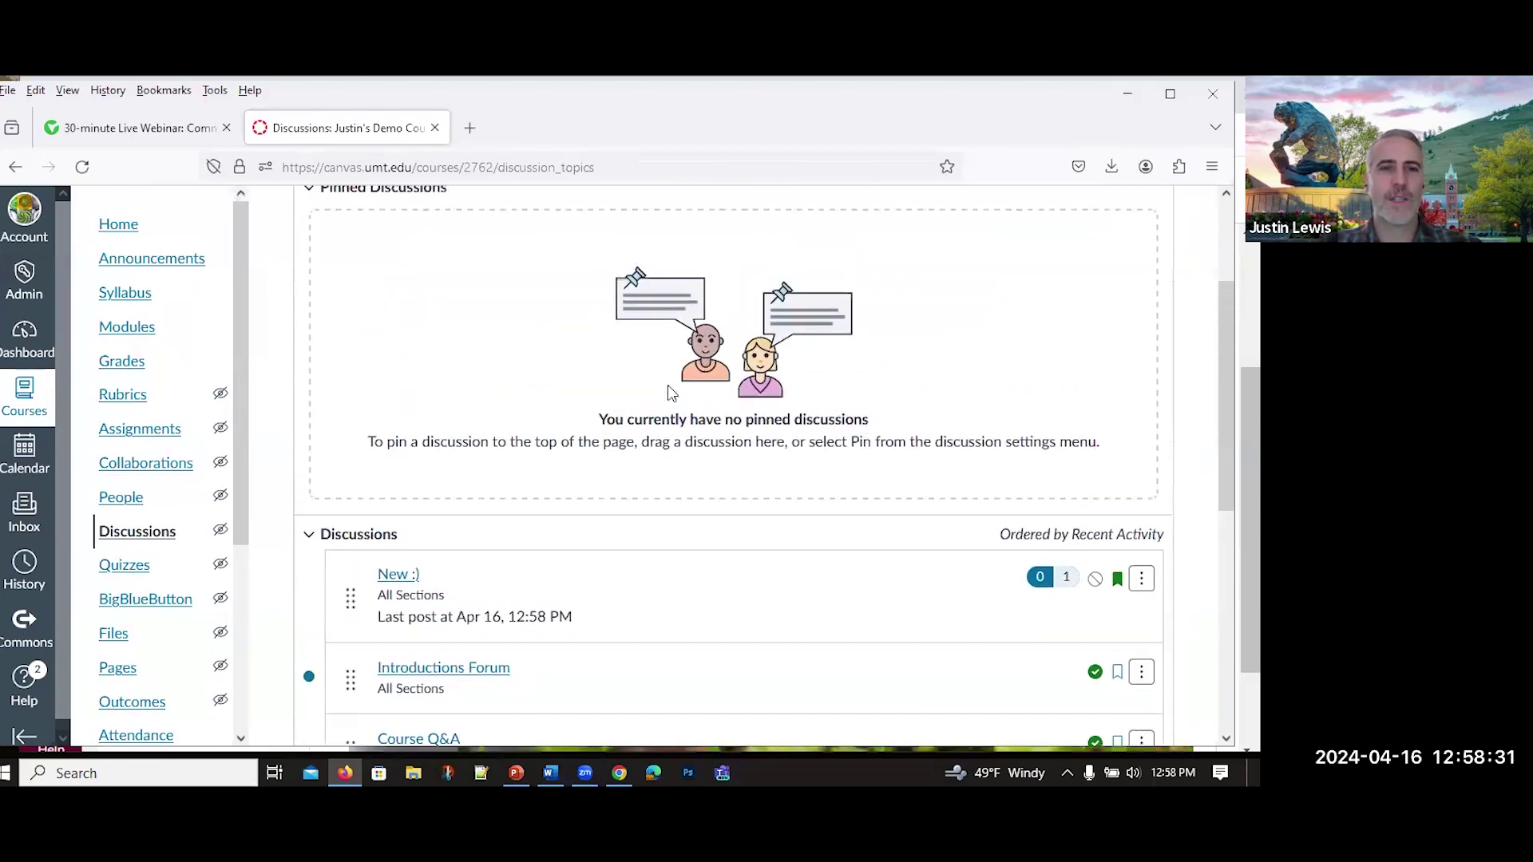
pyautogui.scroll(2, 669, 391)
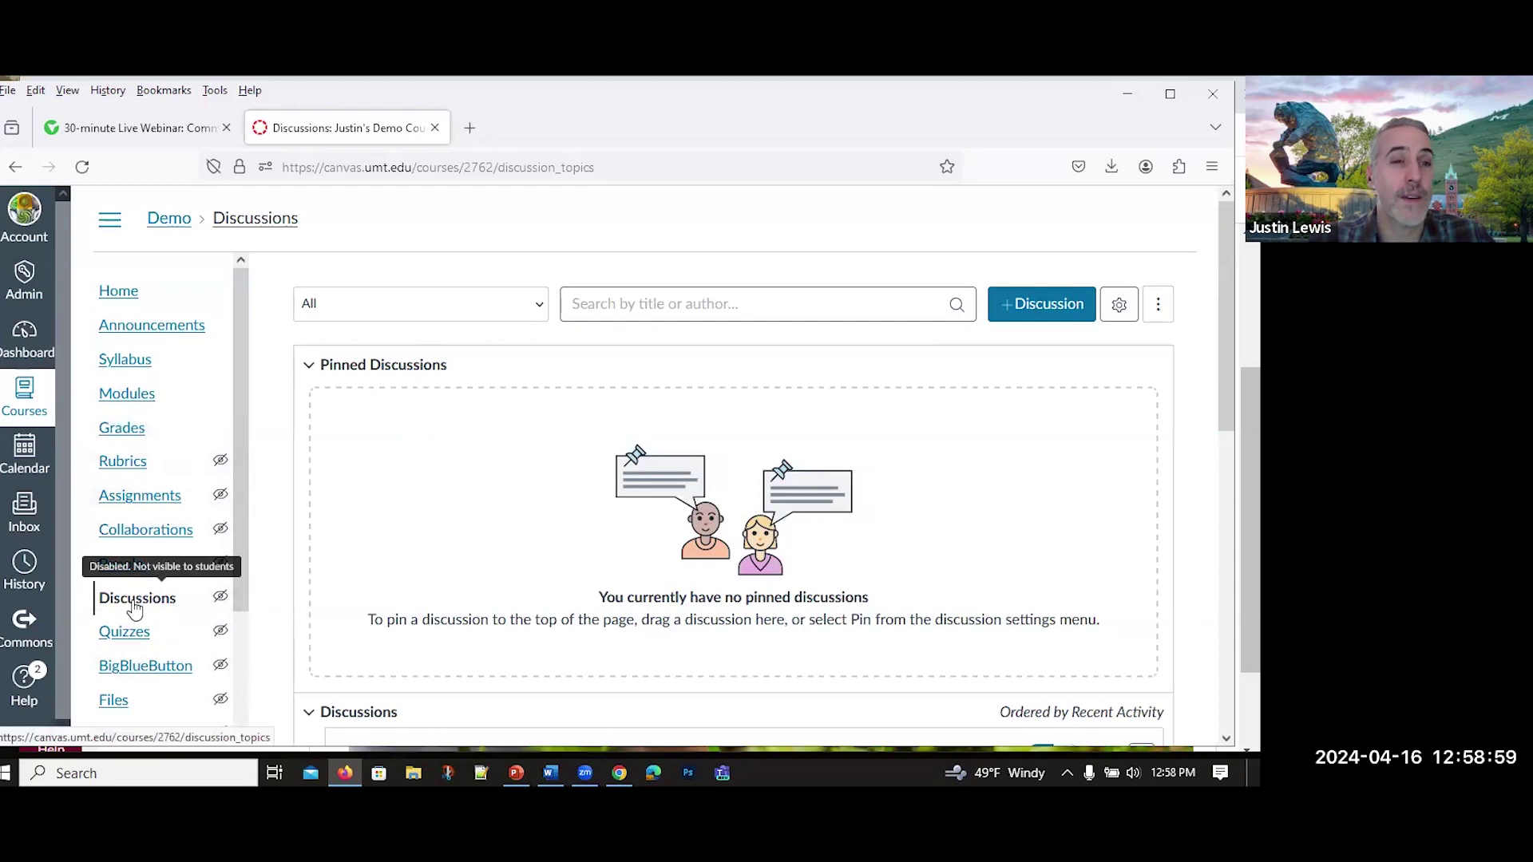
# Add a new module named "Student Chat Space" to the course's modules
pyautogui.click(142, 399)
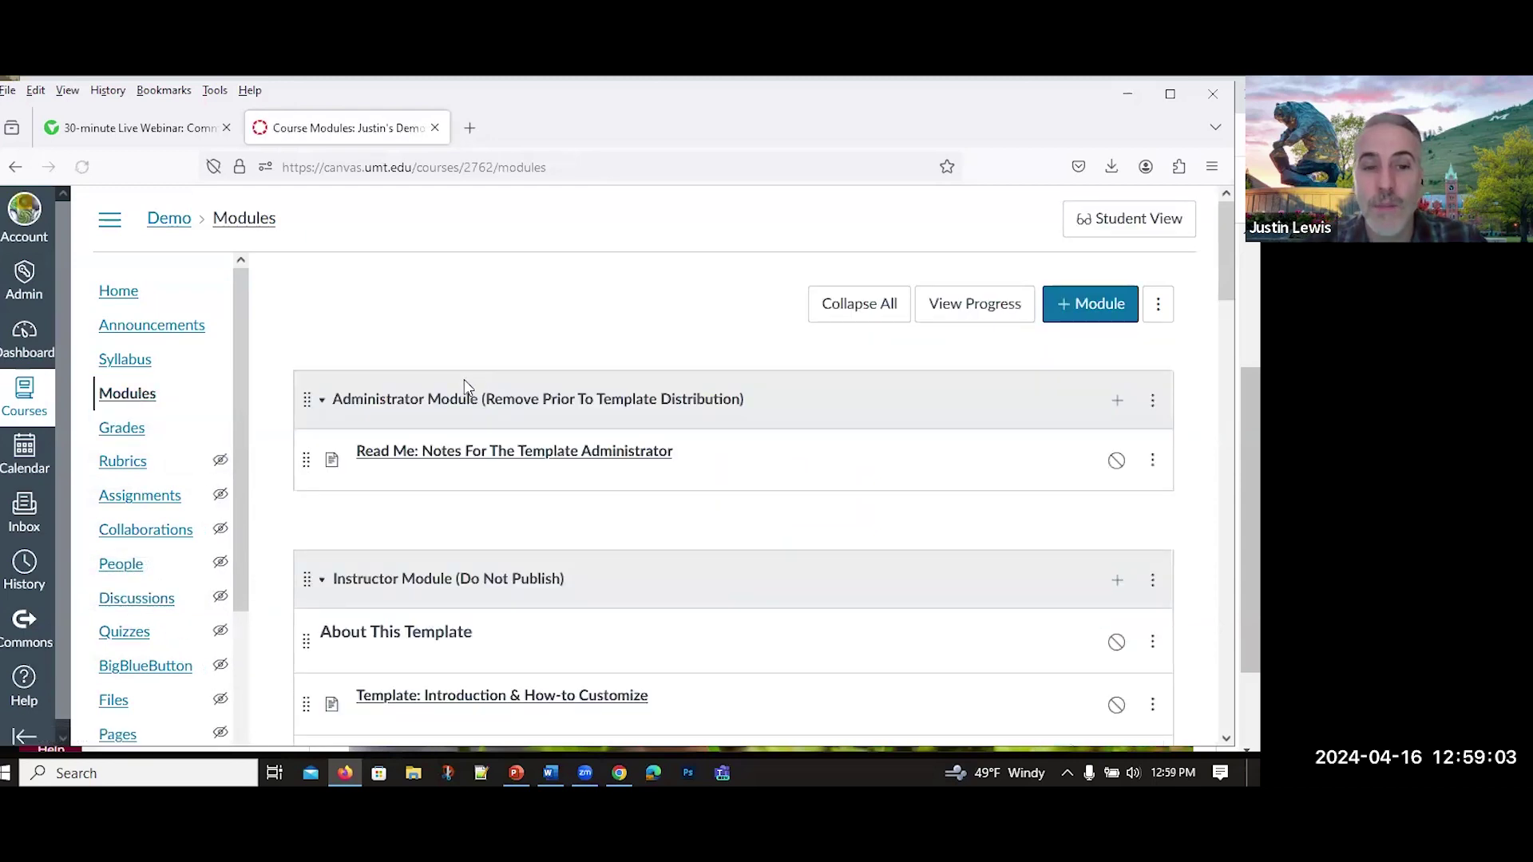
pyautogui.scroll(-1, 463, 380)
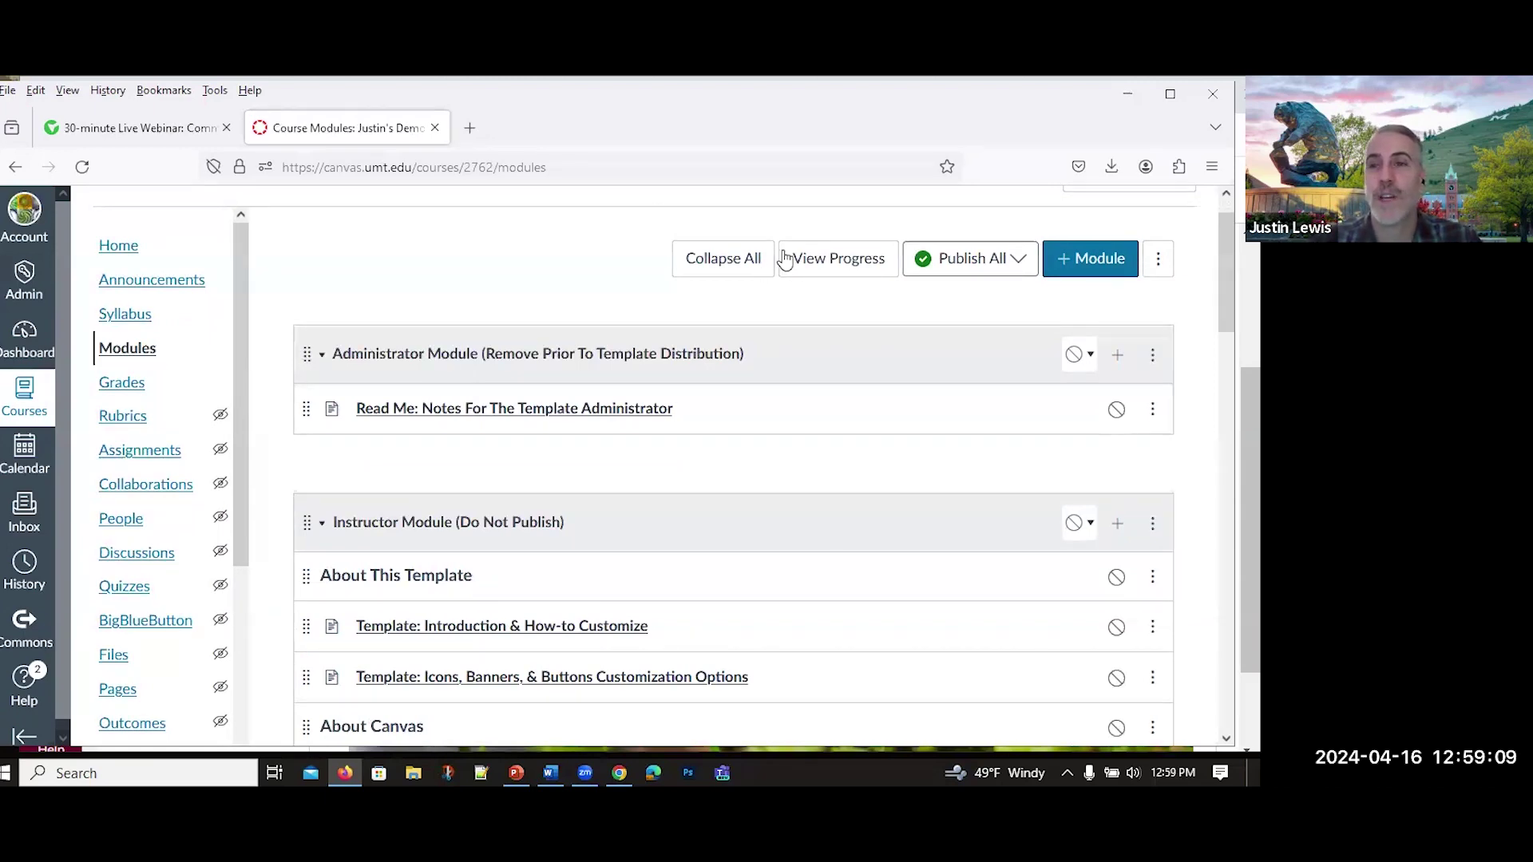
pyautogui.click(1072, 250)
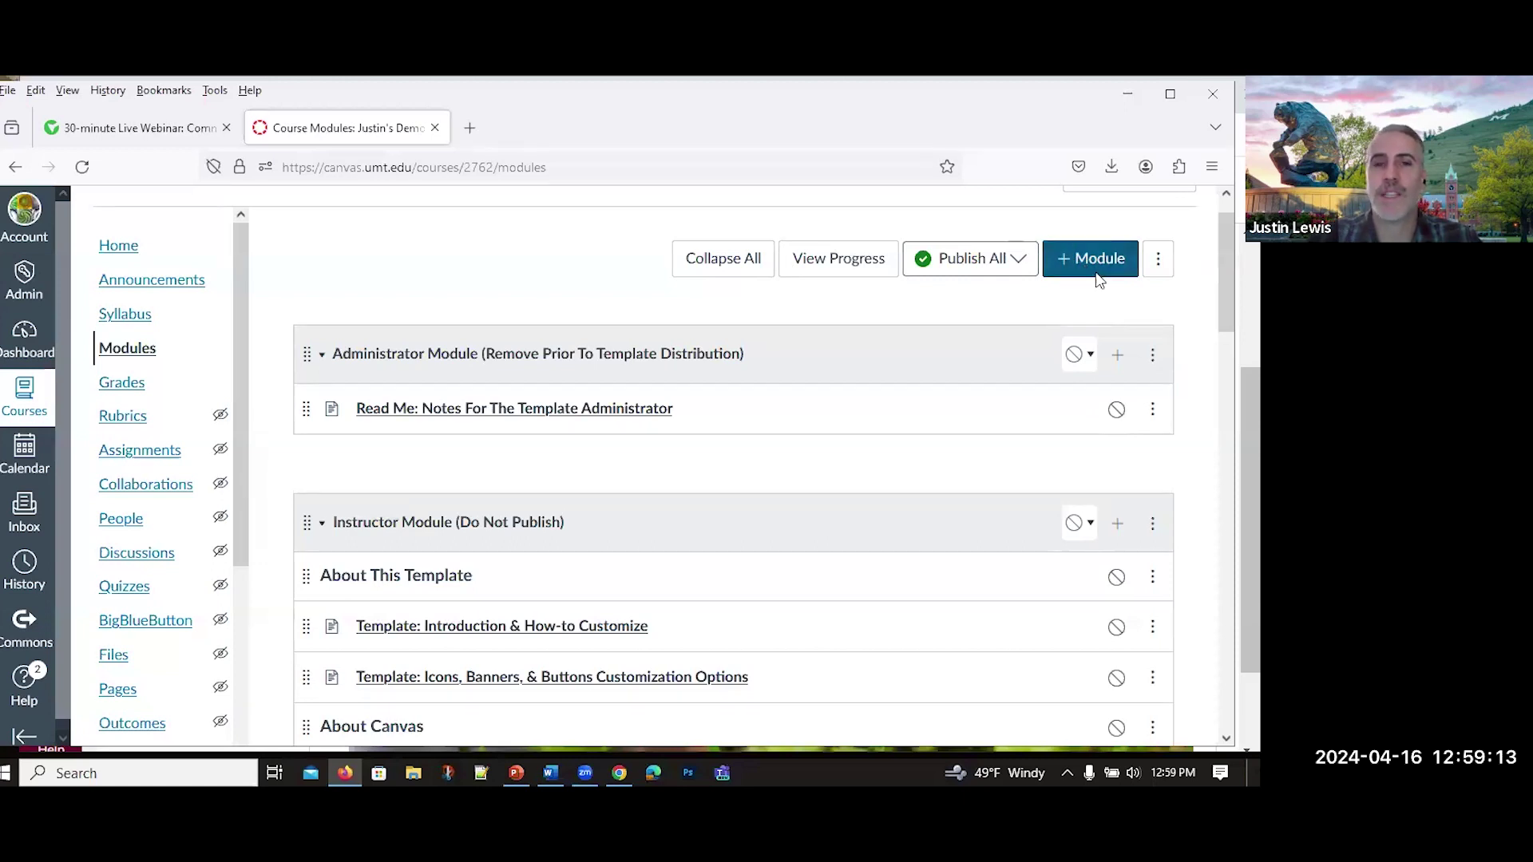
pyautogui.write('STudent Chat Space')
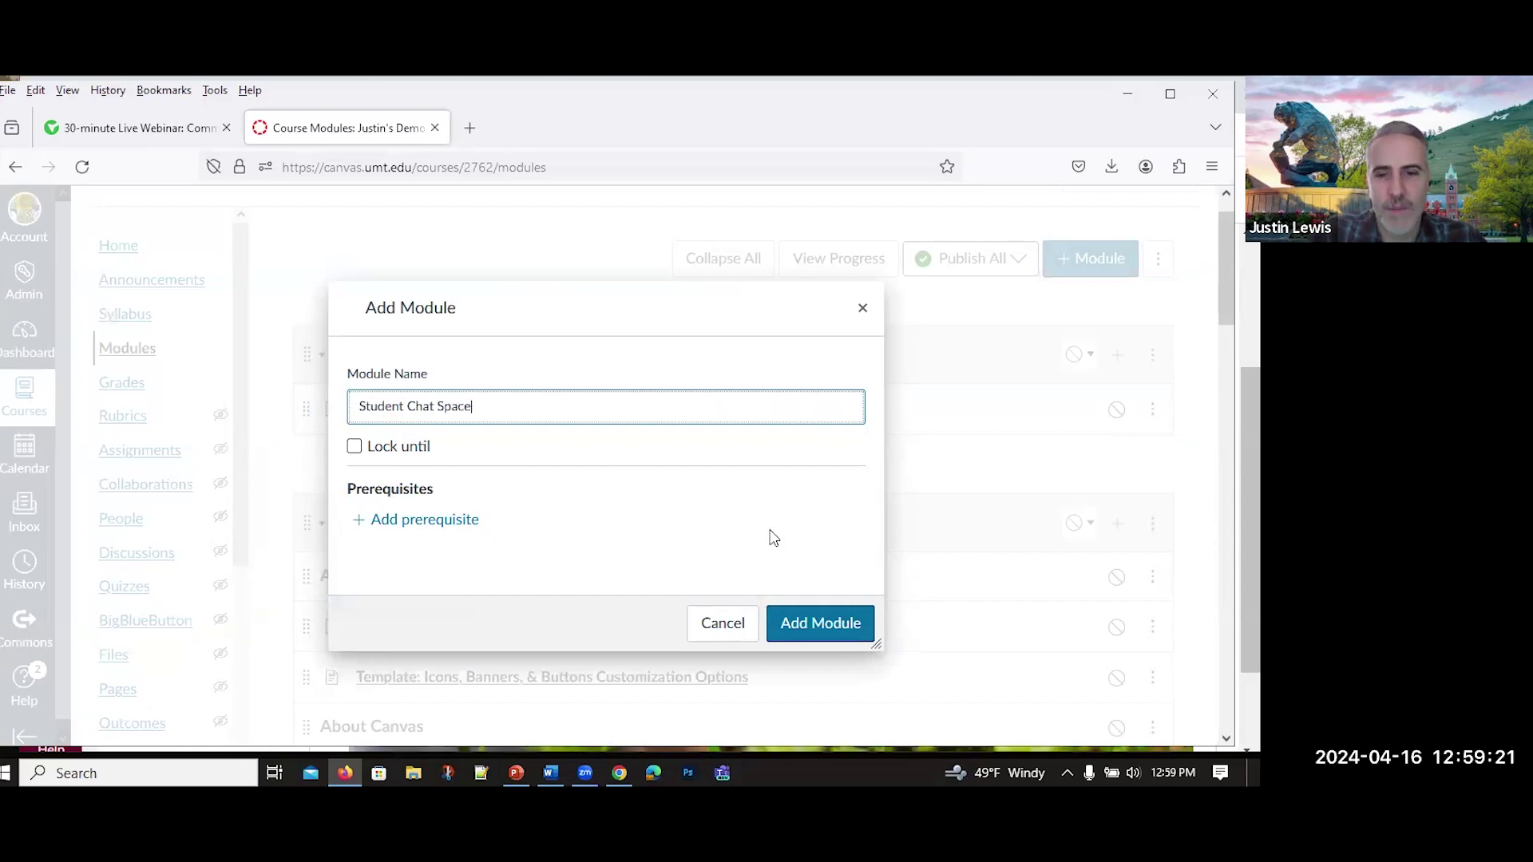
pyautogui.click(816, 624)
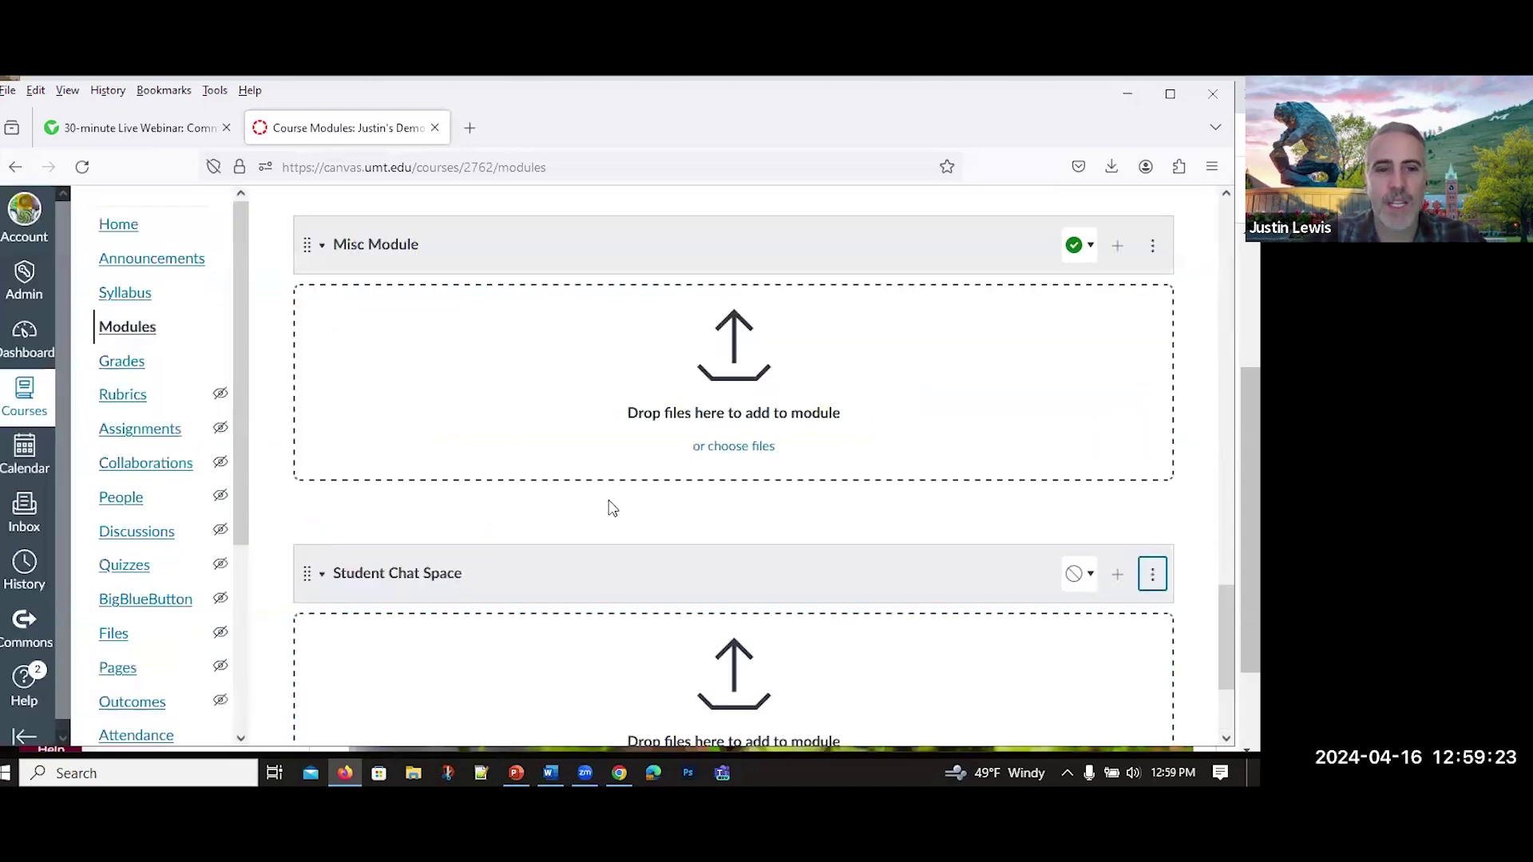
# Publish the Student Chat Space module using the module-only option
pyautogui.click(720, 476)
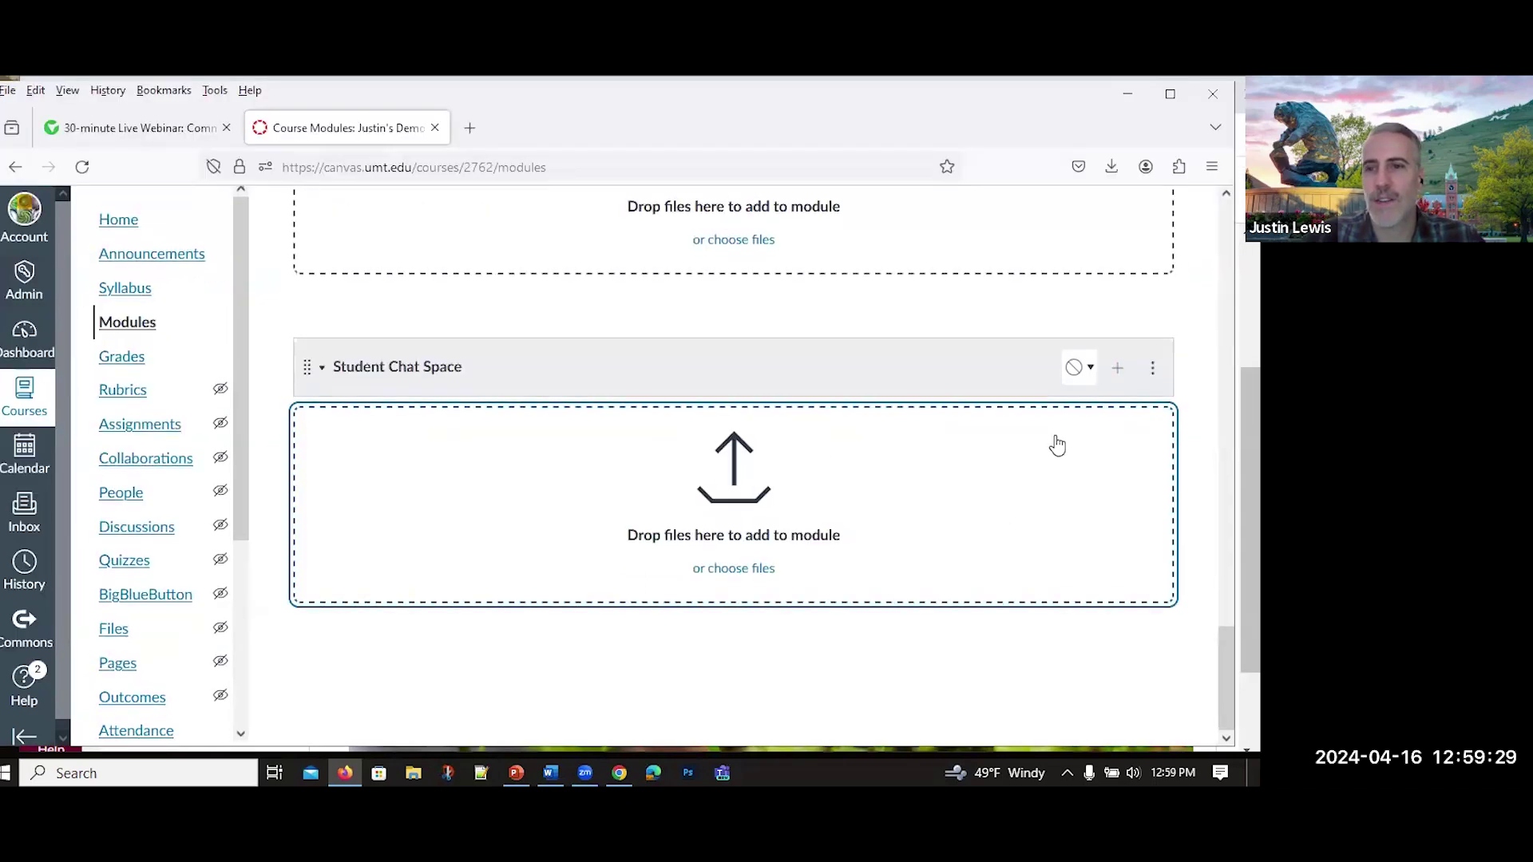
pyautogui.click(1078, 371)
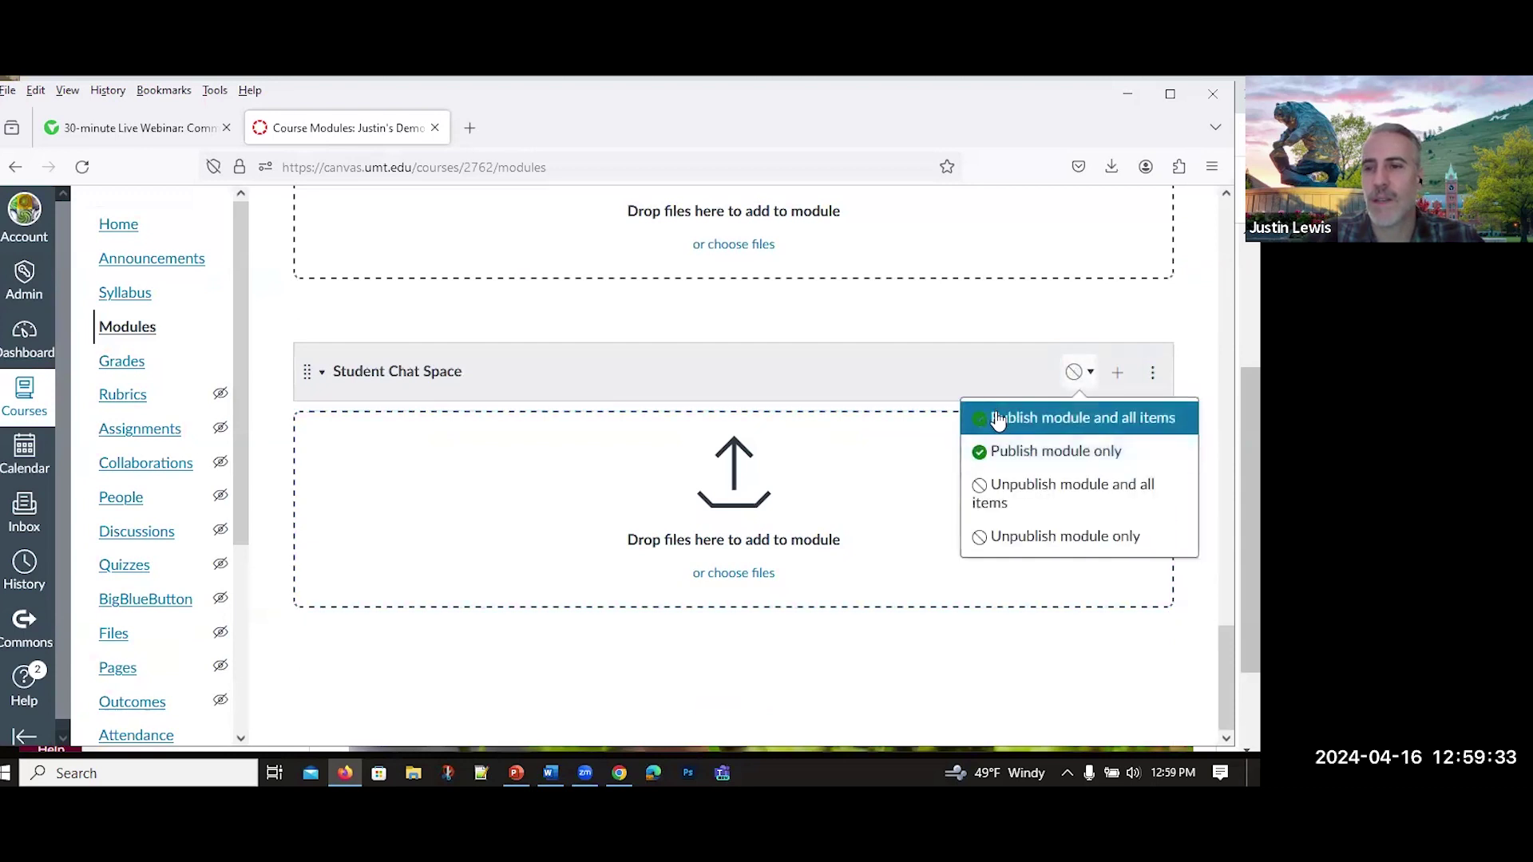
pyautogui.click(992, 455)
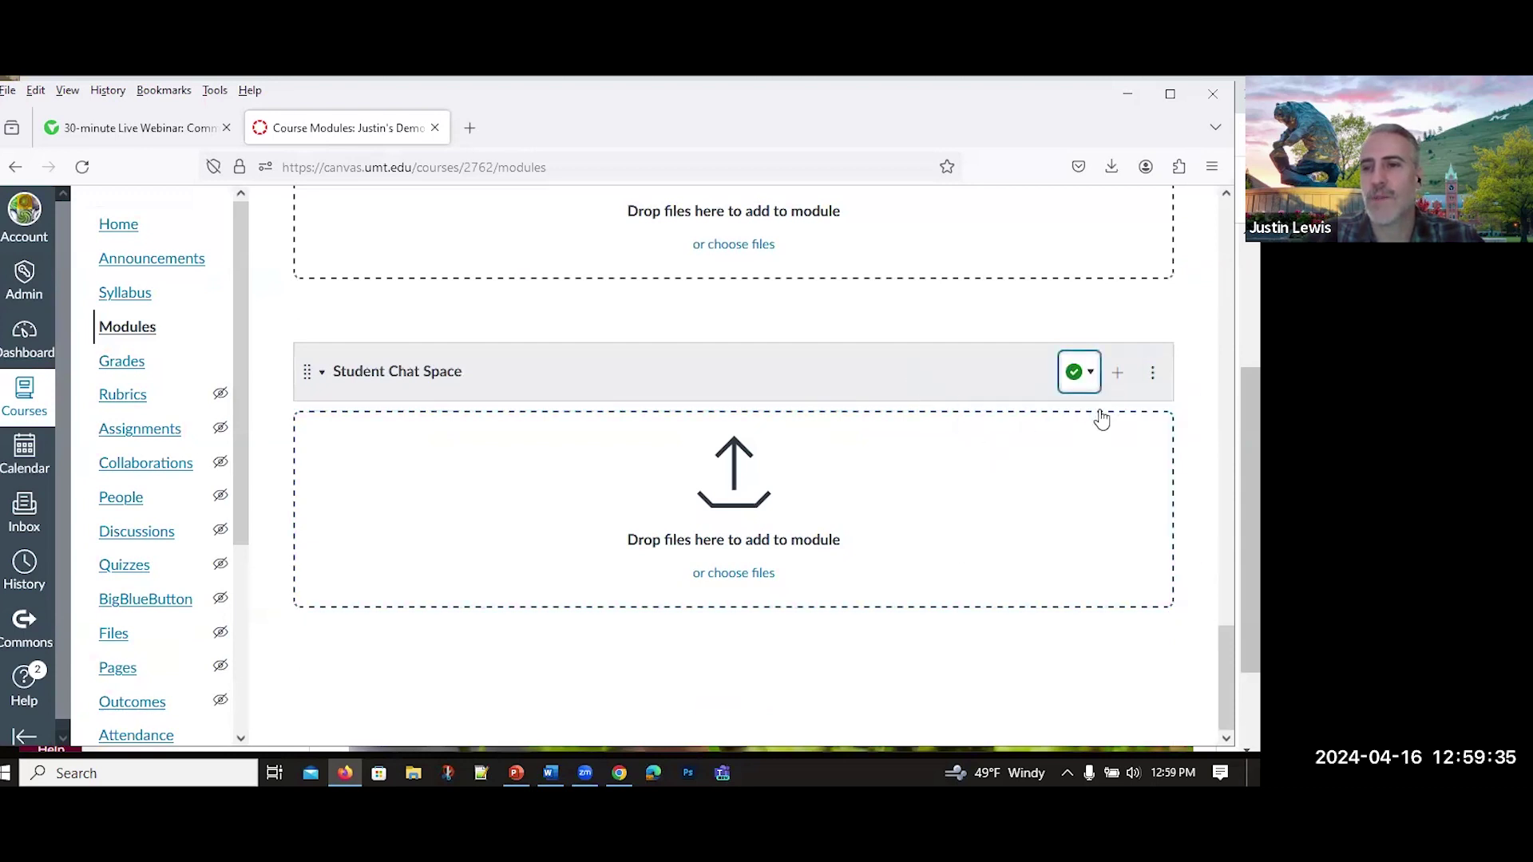
# Add the existing discussion "New :)" to the Student Chat Space module without indentation
pyautogui.click(1118, 376)
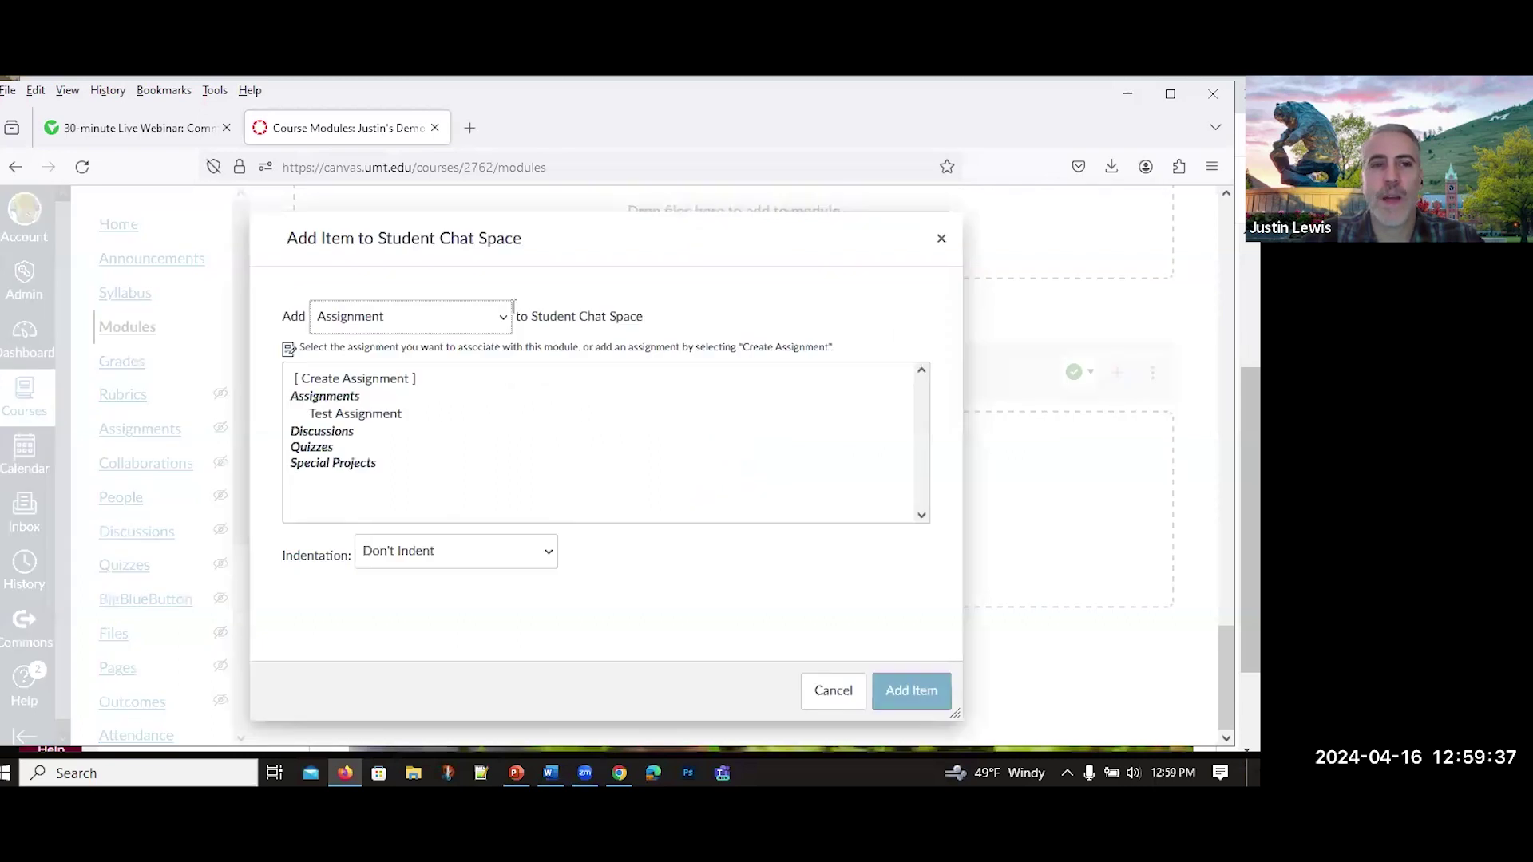
pyautogui.click(375, 369)
pyautogui.click(507, 316)
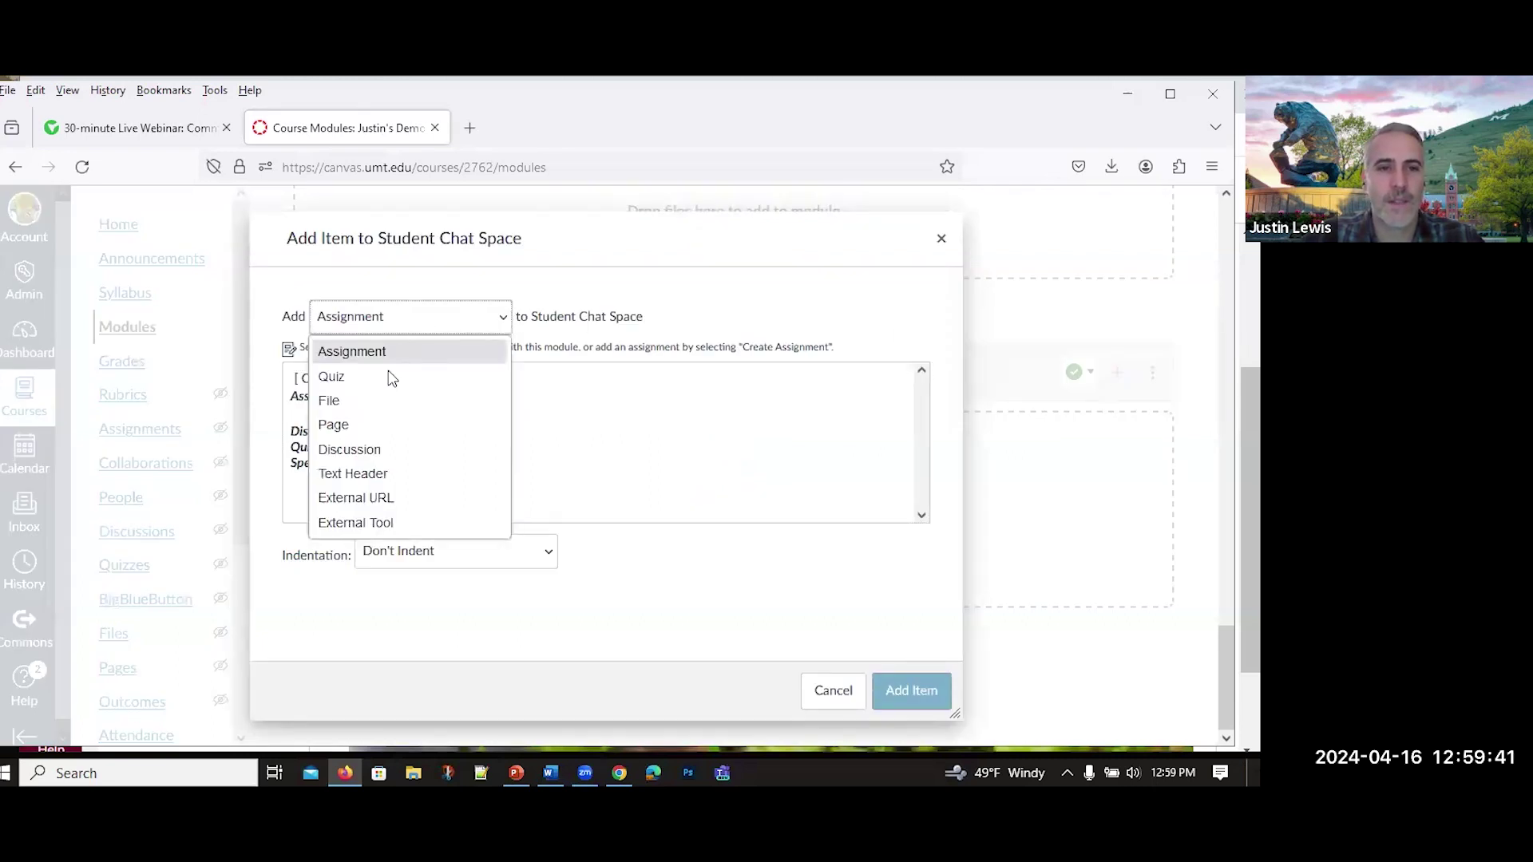
pyautogui.click(372, 449)
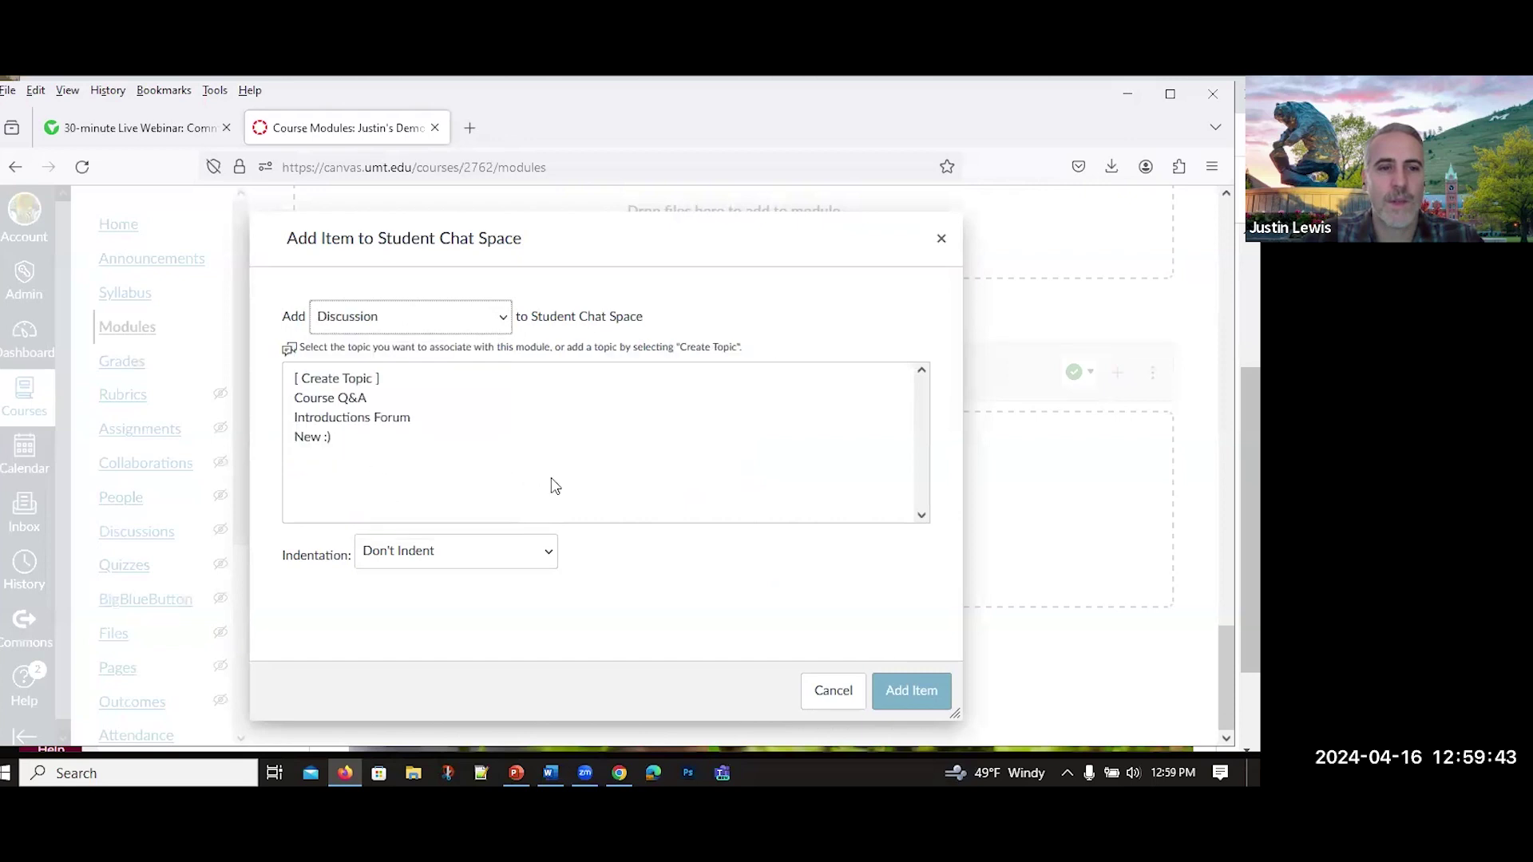
pyautogui.click(309, 438)
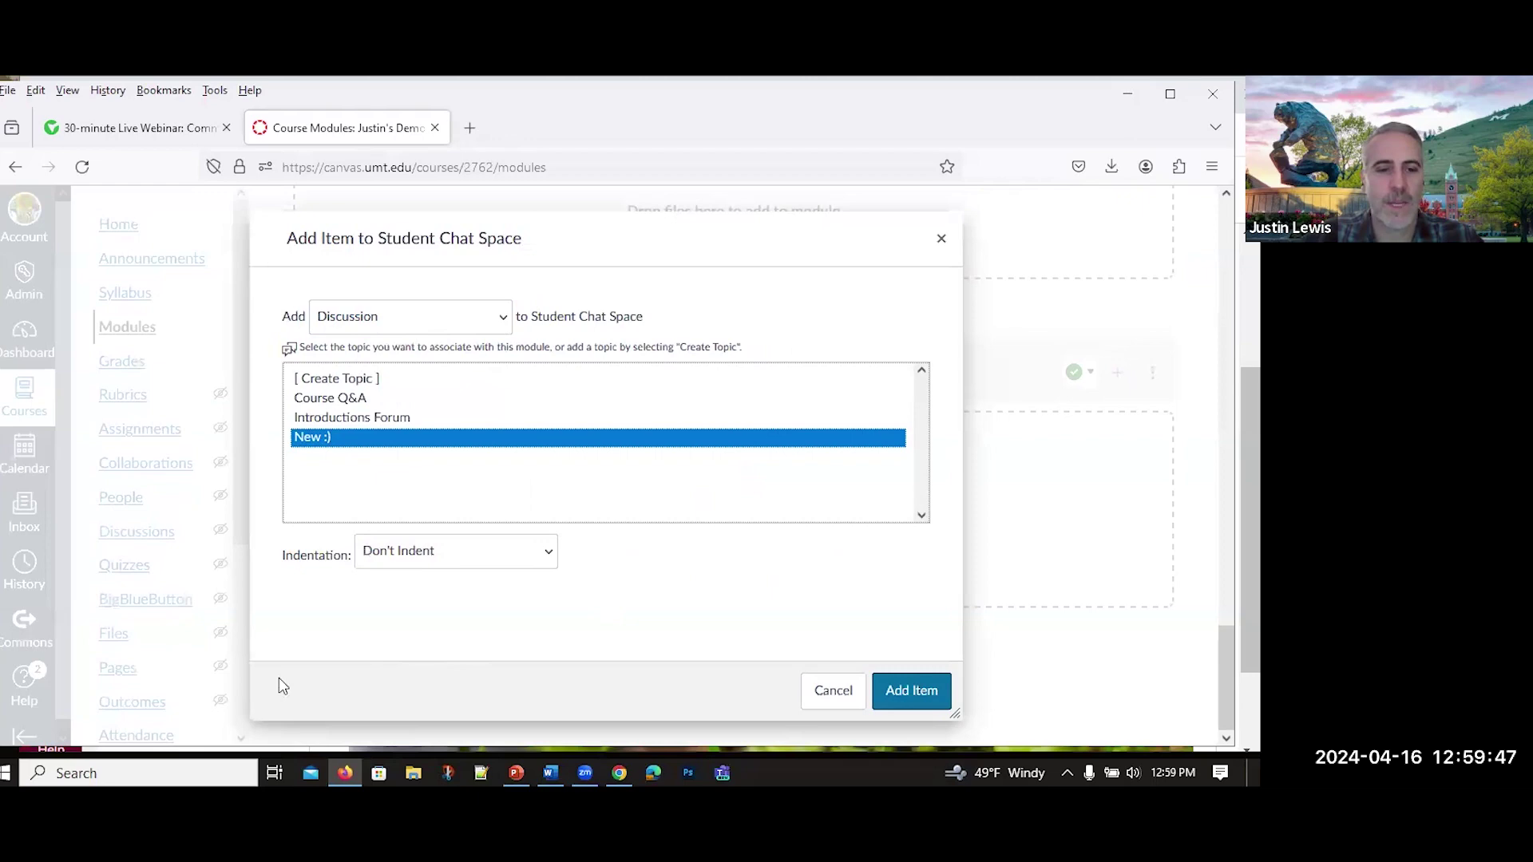
pyautogui.click(892, 691)
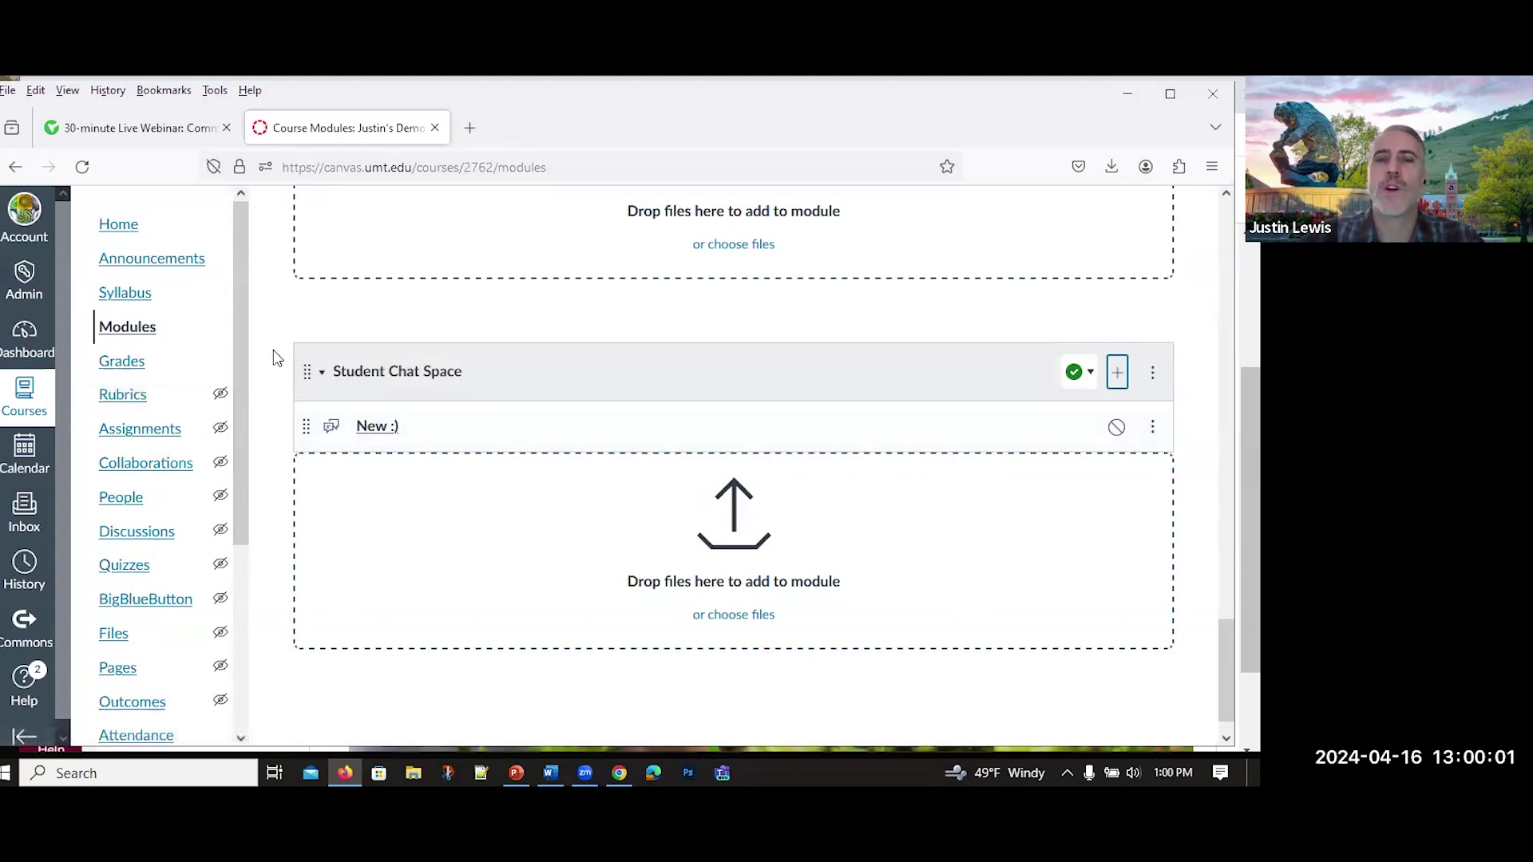
# Reload the course's modules and look through the list for where Student Chat Space and its discussion sit
pyautogui.scroll(2, 276, 358)
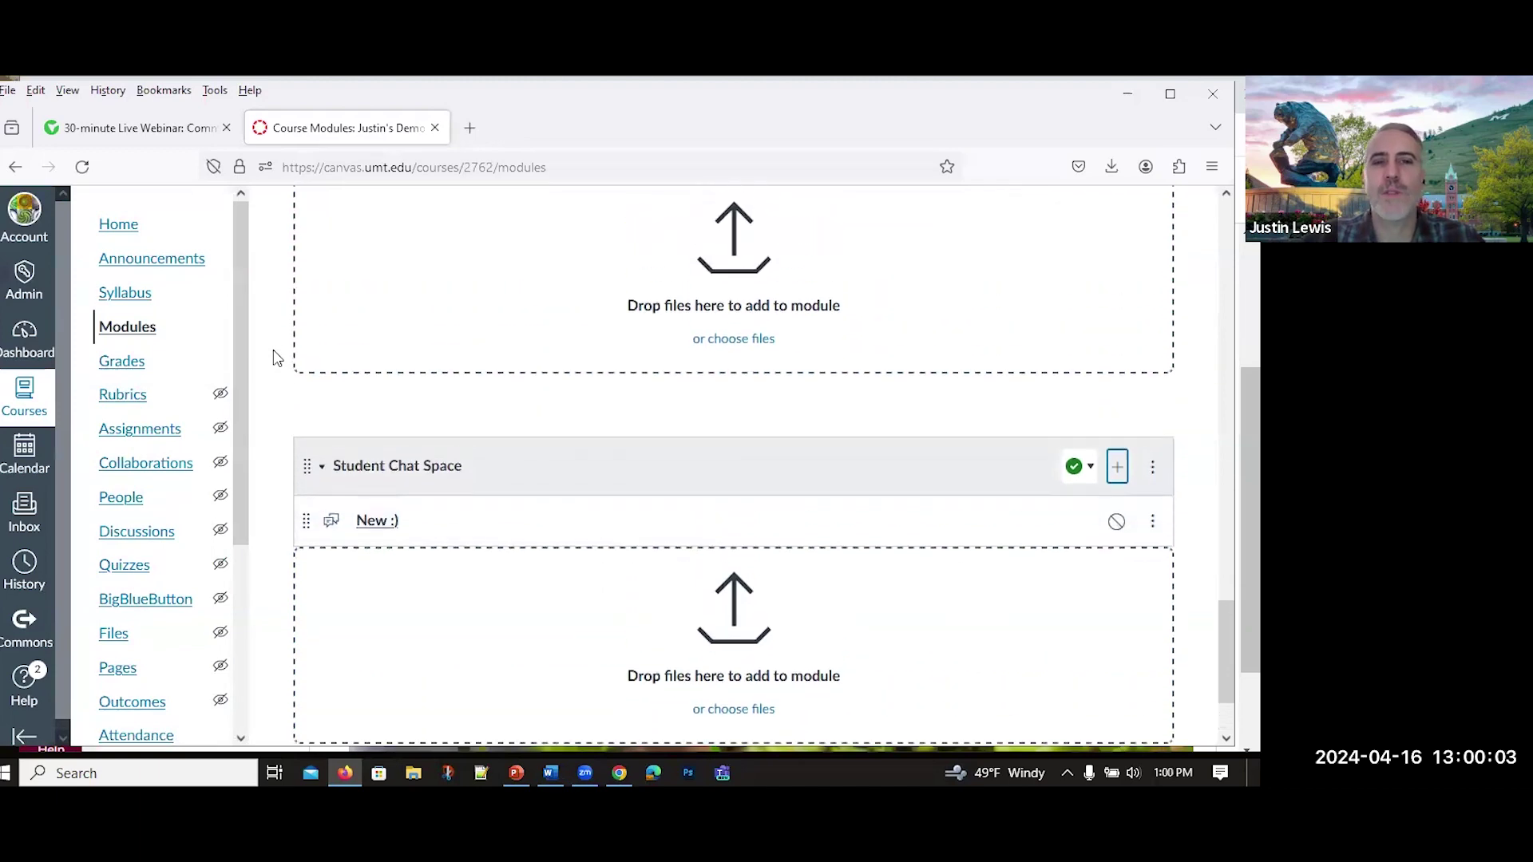
pyautogui.scroll(-3, 276, 358)
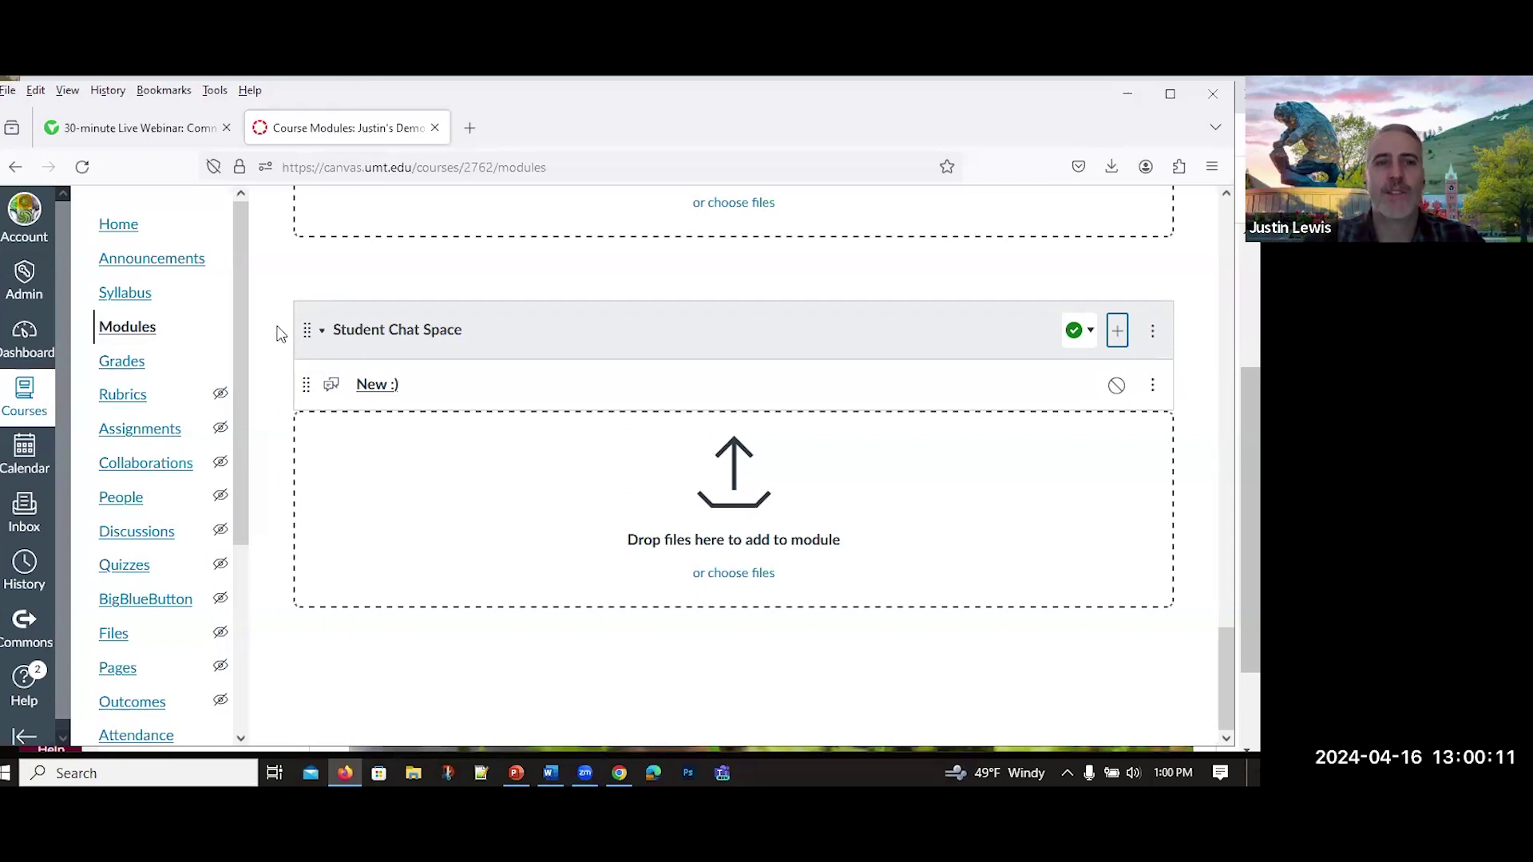
pyautogui.click(127, 335)
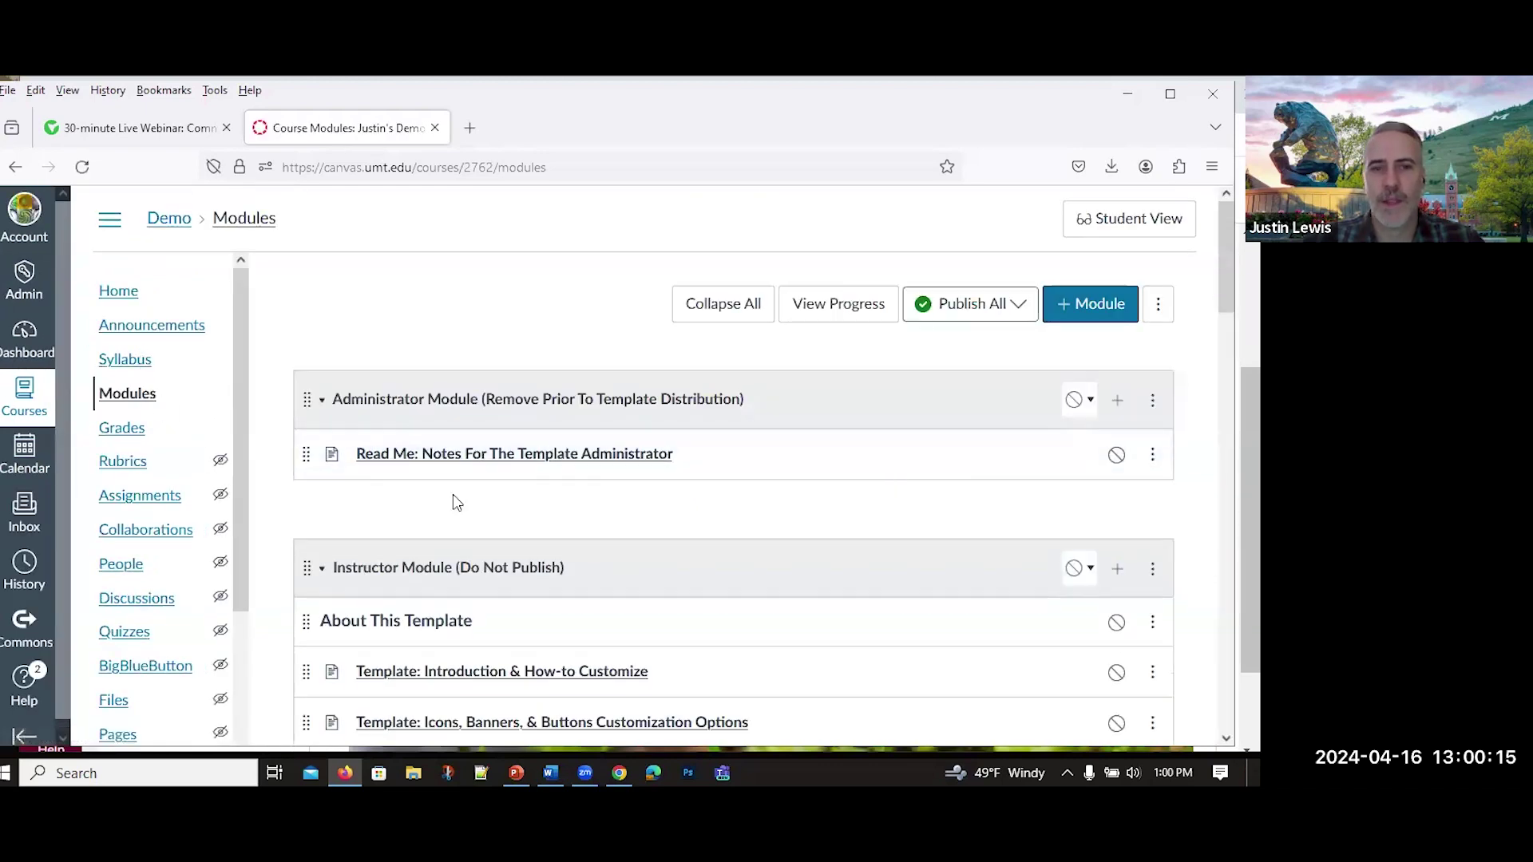
pyautogui.scroll(-20, 374, 518)
pyautogui.scroll(5, 373, 518)
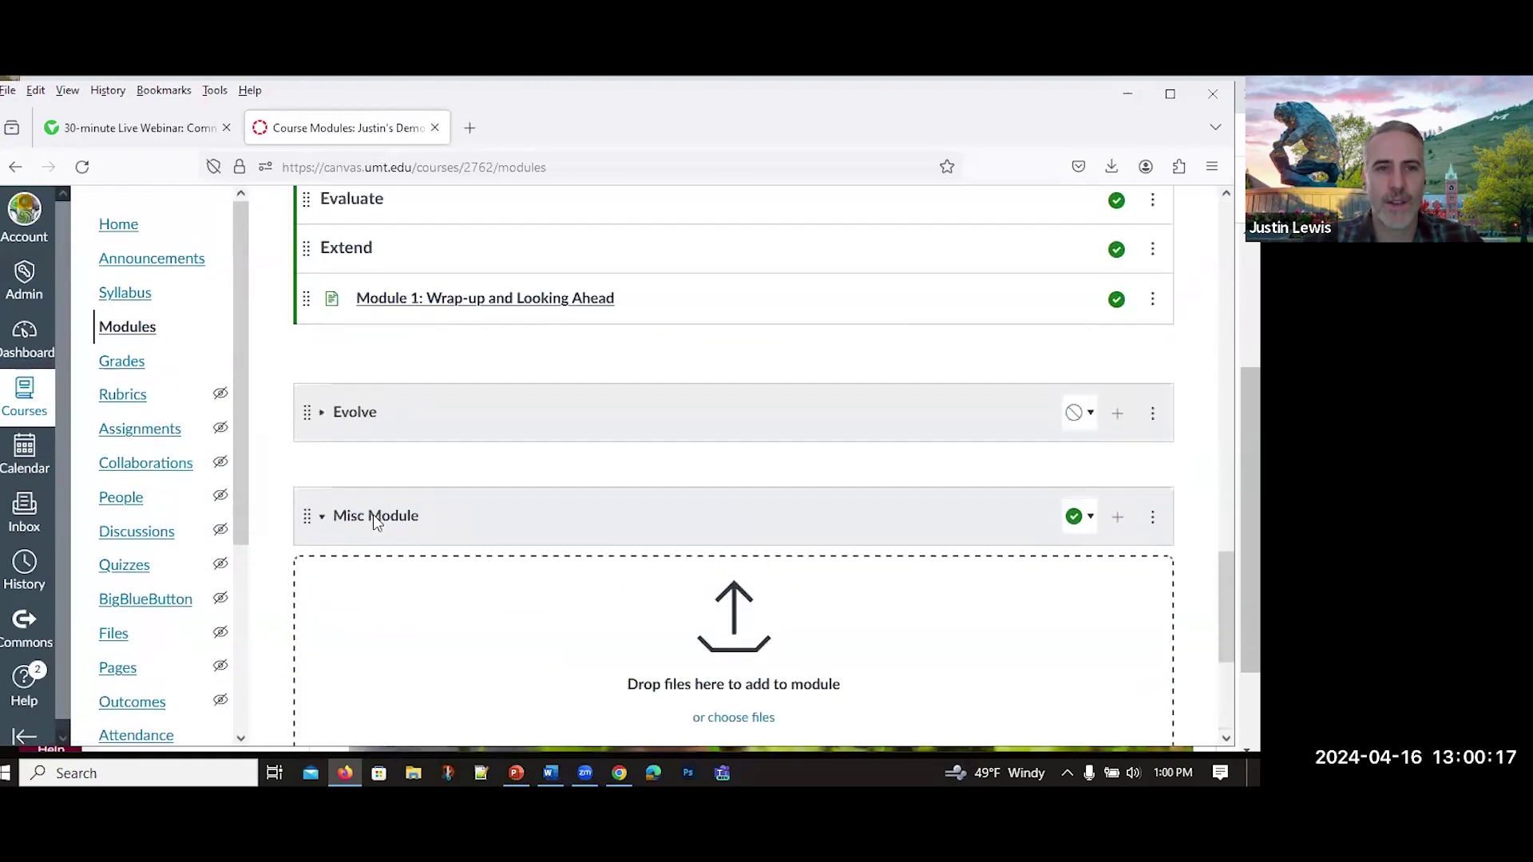
pyautogui.scroll(2, 372, 511)
pyautogui.scroll(-6, 363, 618)
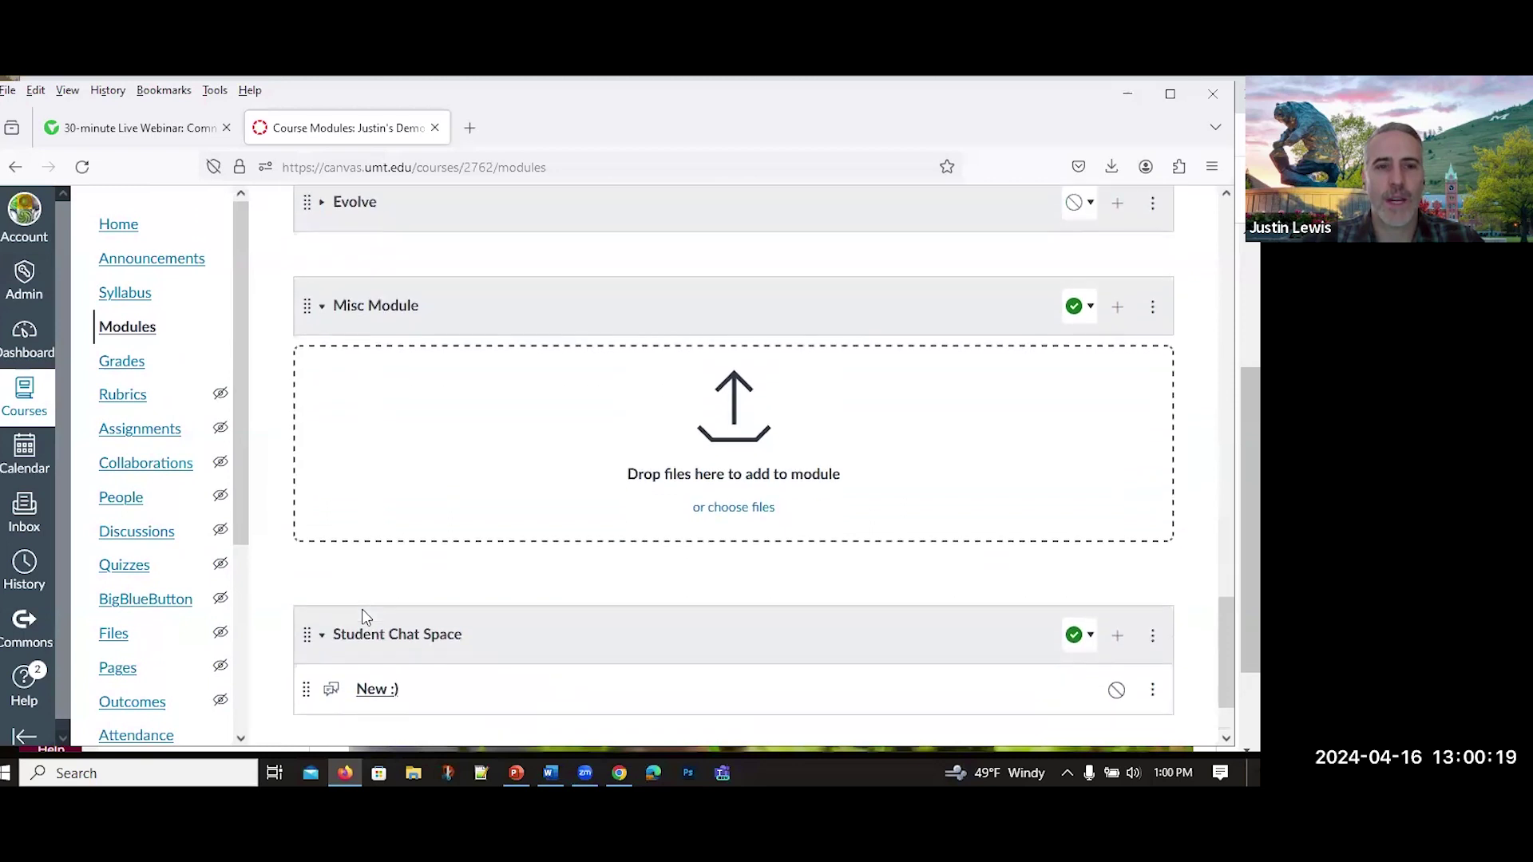
# Publish the discussion "New :)" in the Student Chat Space module
pyautogui.scroll(-1, 363, 618)
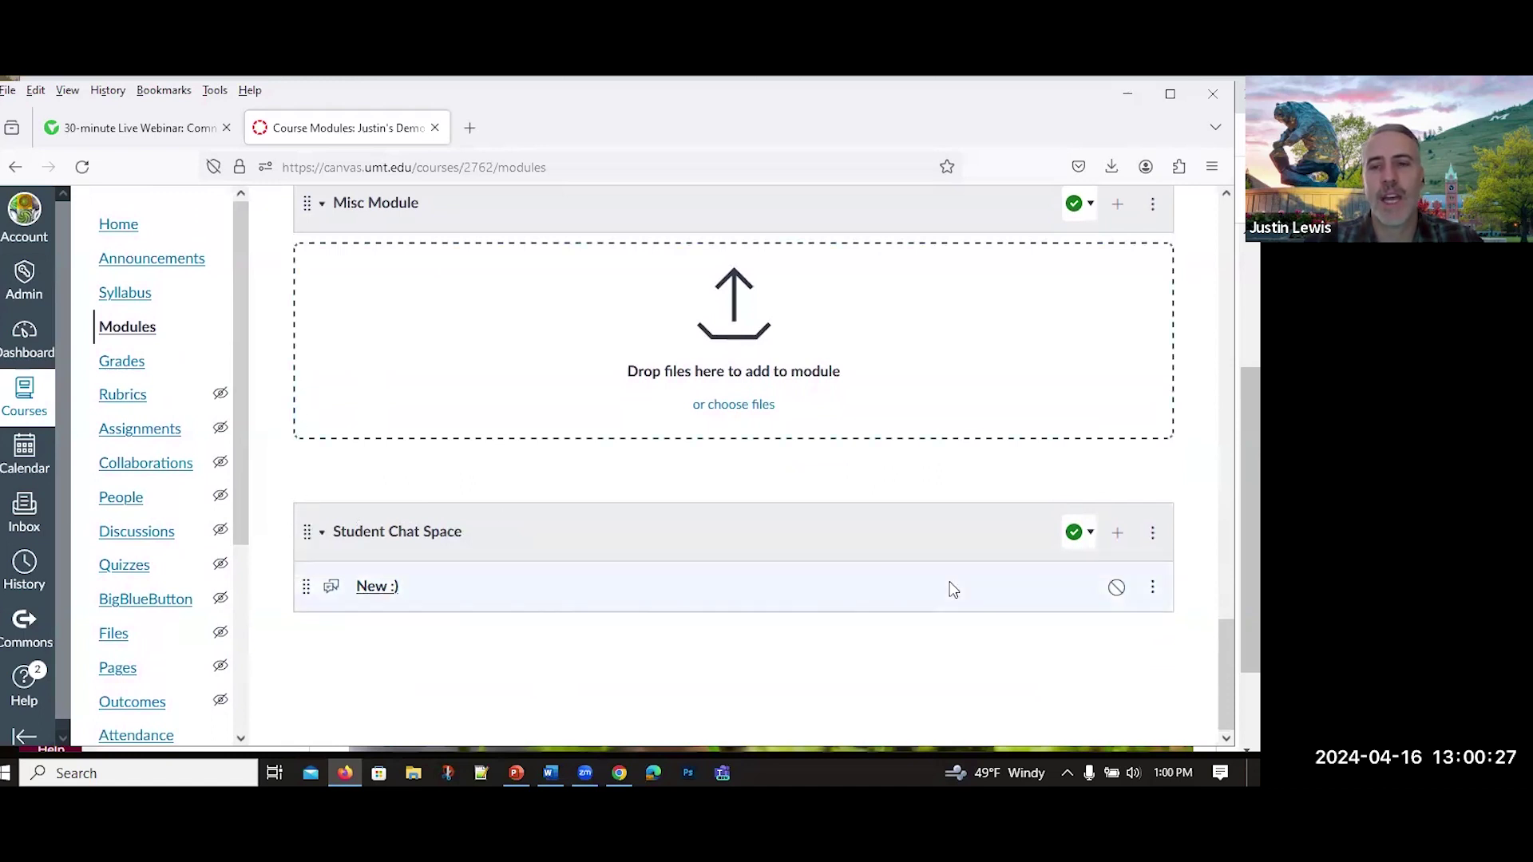
pyautogui.click(1116, 589)
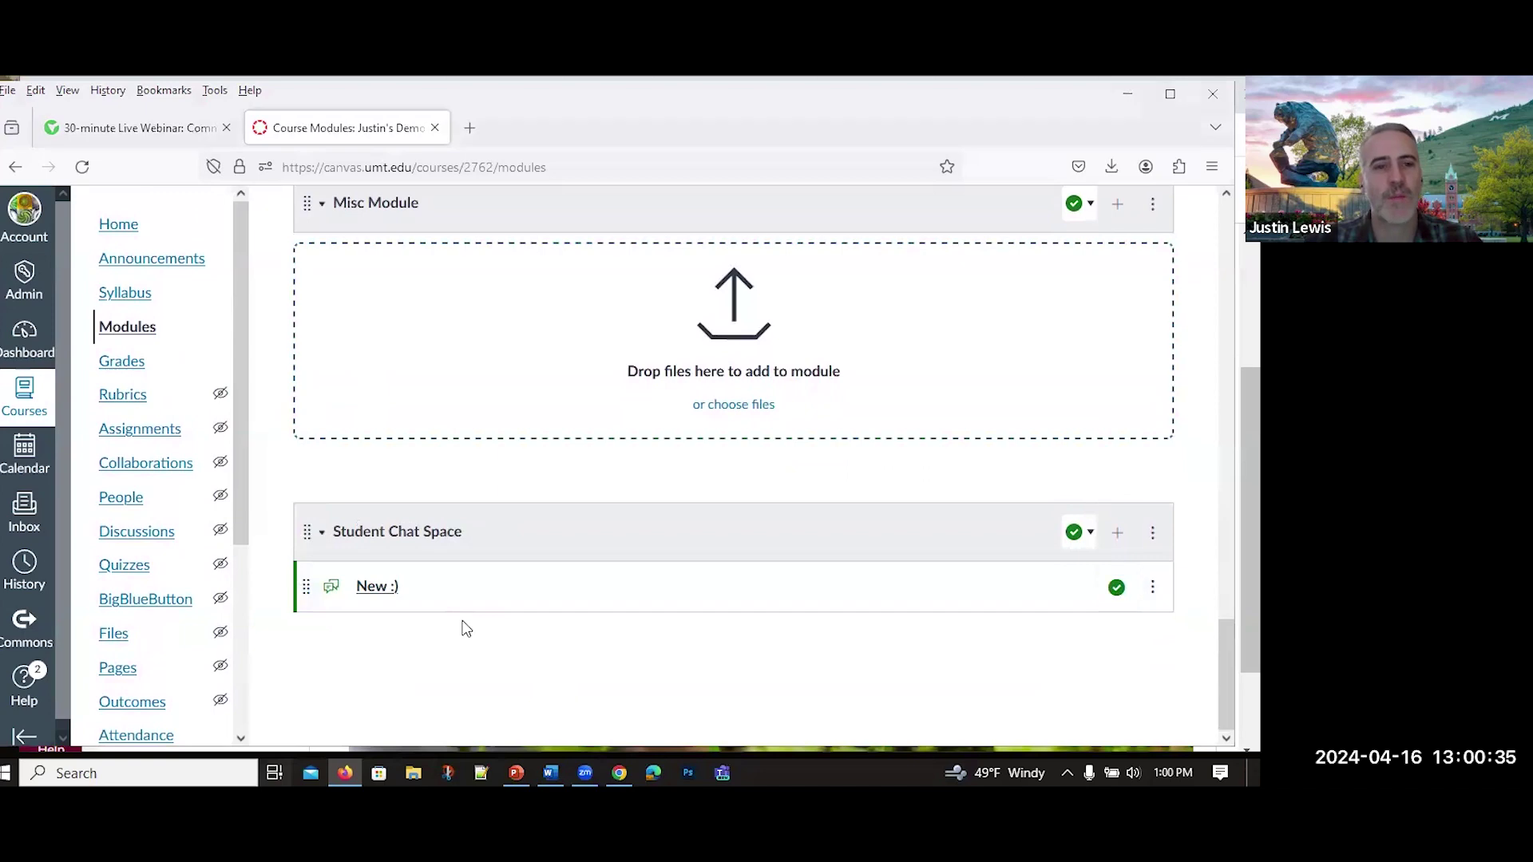
# Switch to the student's Canvas session in Google Chrome and open the course's modules
pyautogui.press('super+Tab')
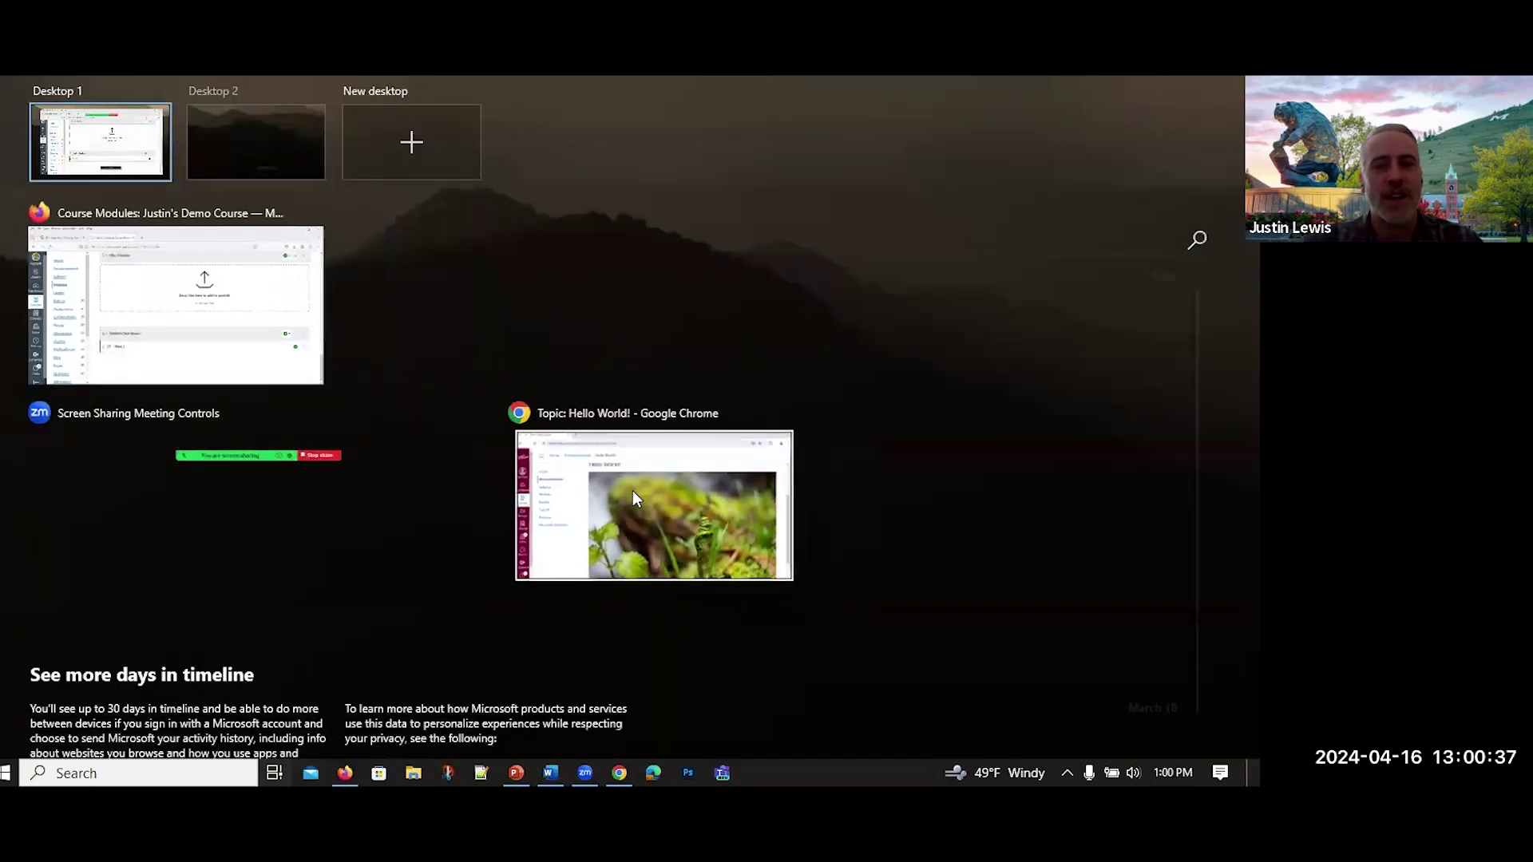
pyautogui.click(632, 491)
pyautogui.click(147, 369)
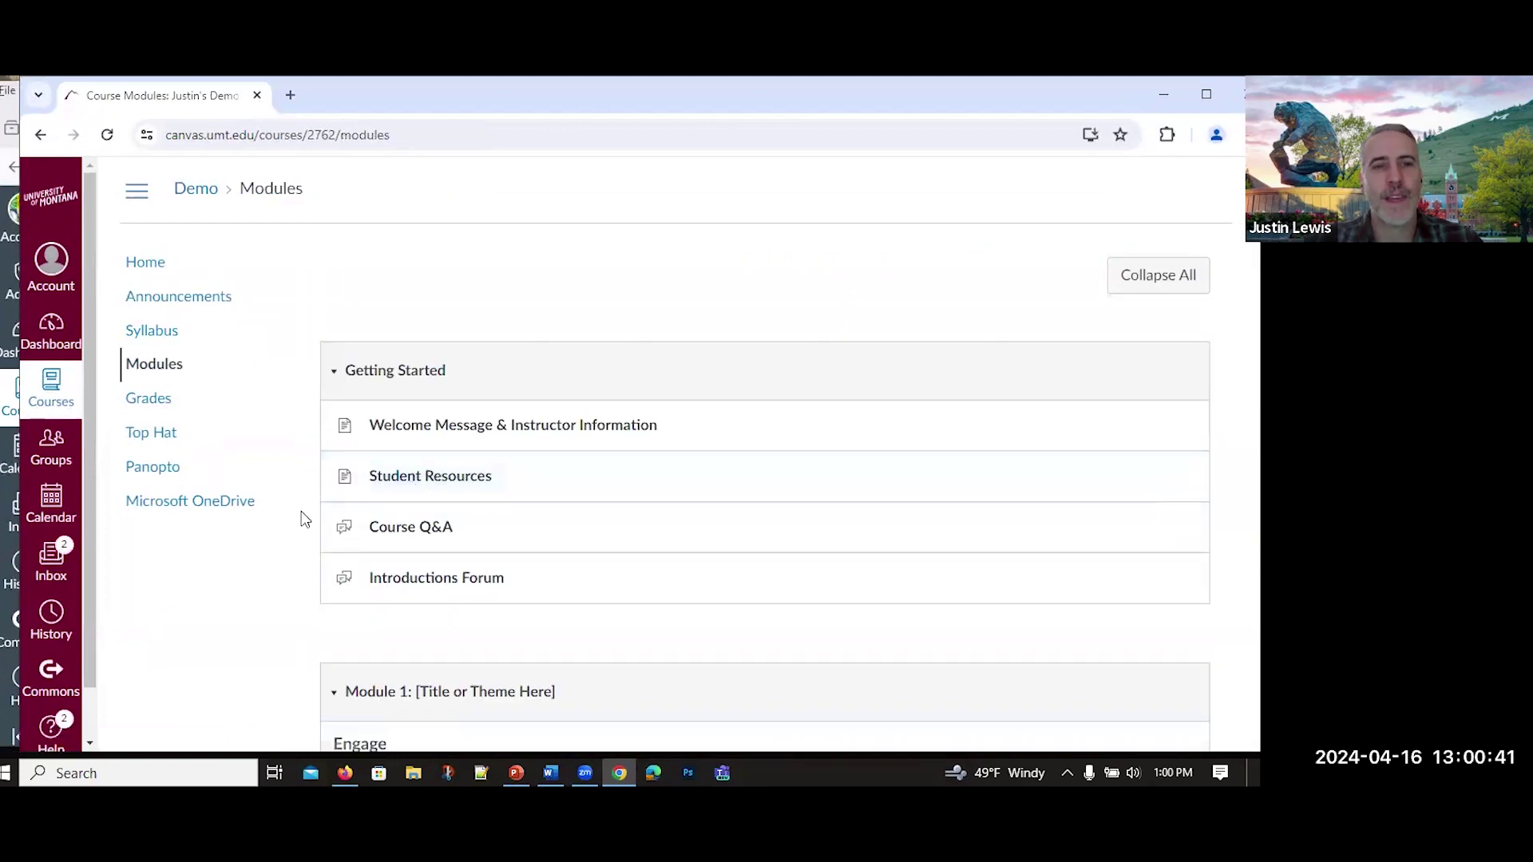
# Open the discussion "New :)" from the student's module list and view the image reply down to its reply option
pyautogui.scroll(-1, 304, 519)
pyautogui.scroll(-10, 400, 479)
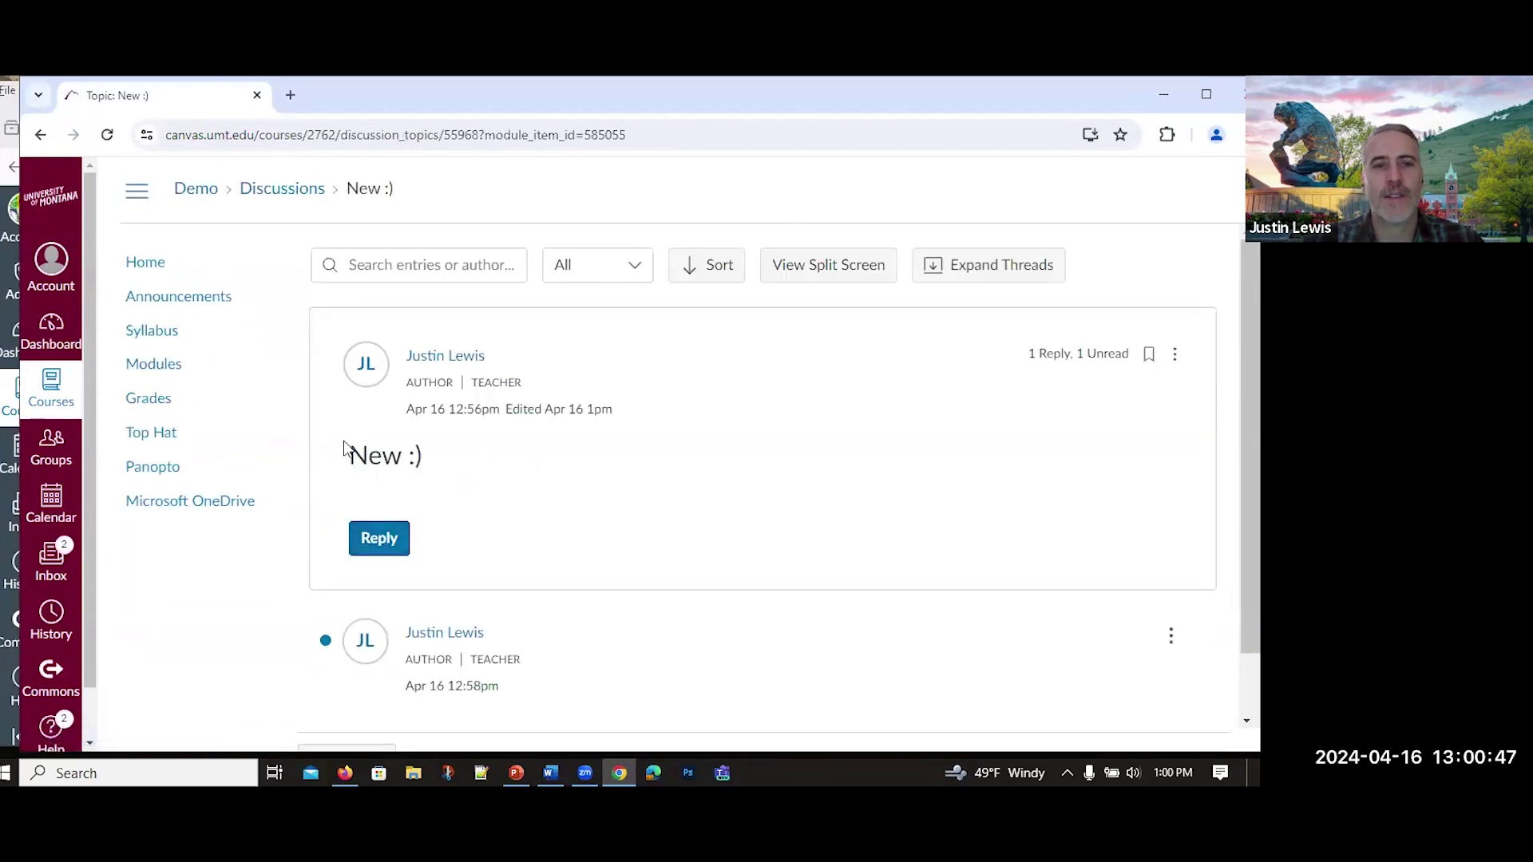
pyautogui.scroll(-10, 463, 511)
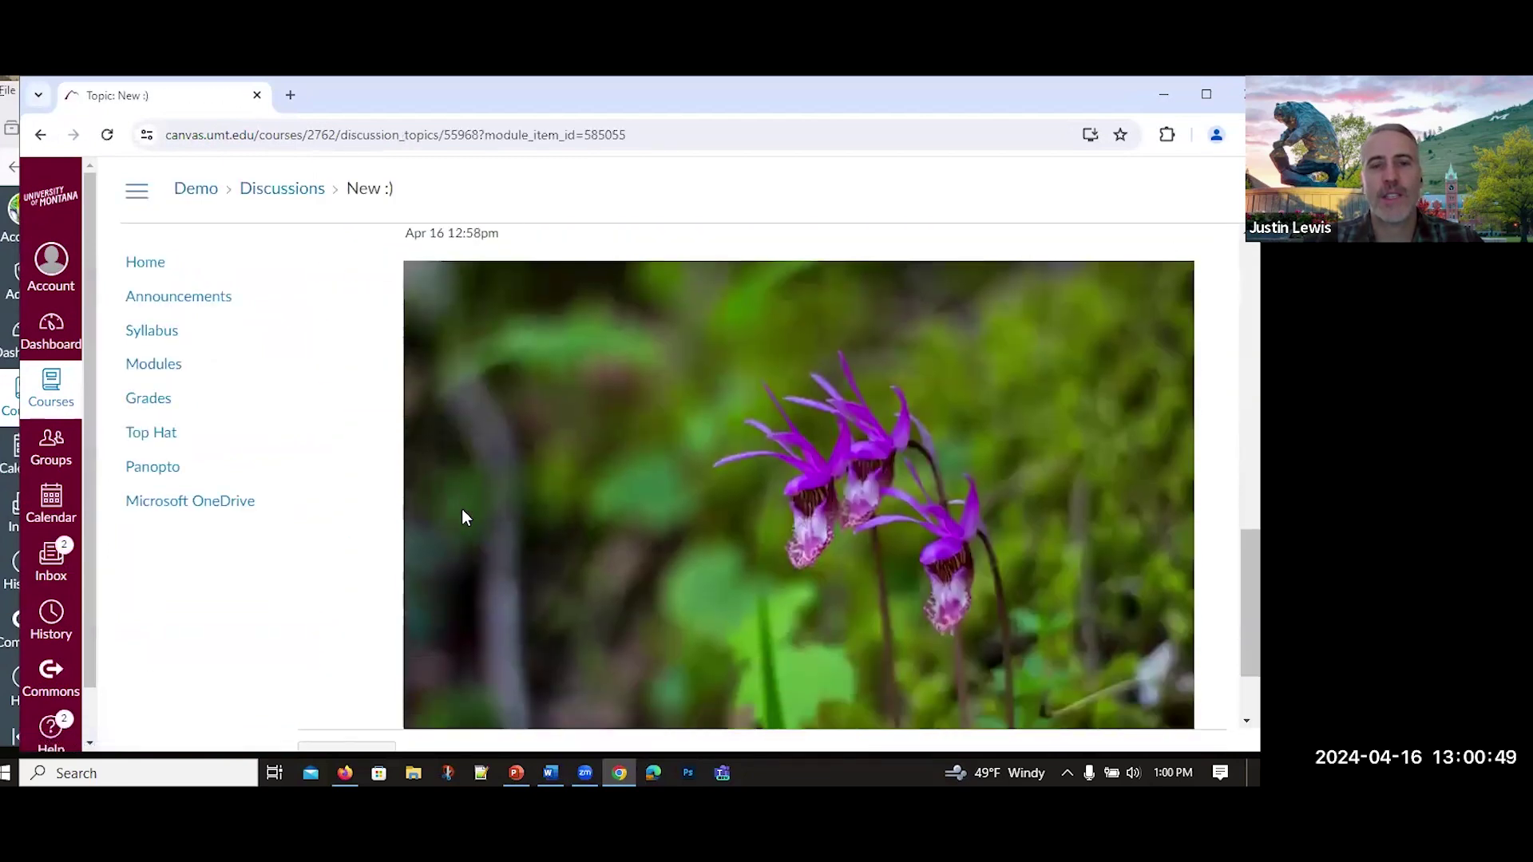
pyautogui.scroll(-1, 471, 487)
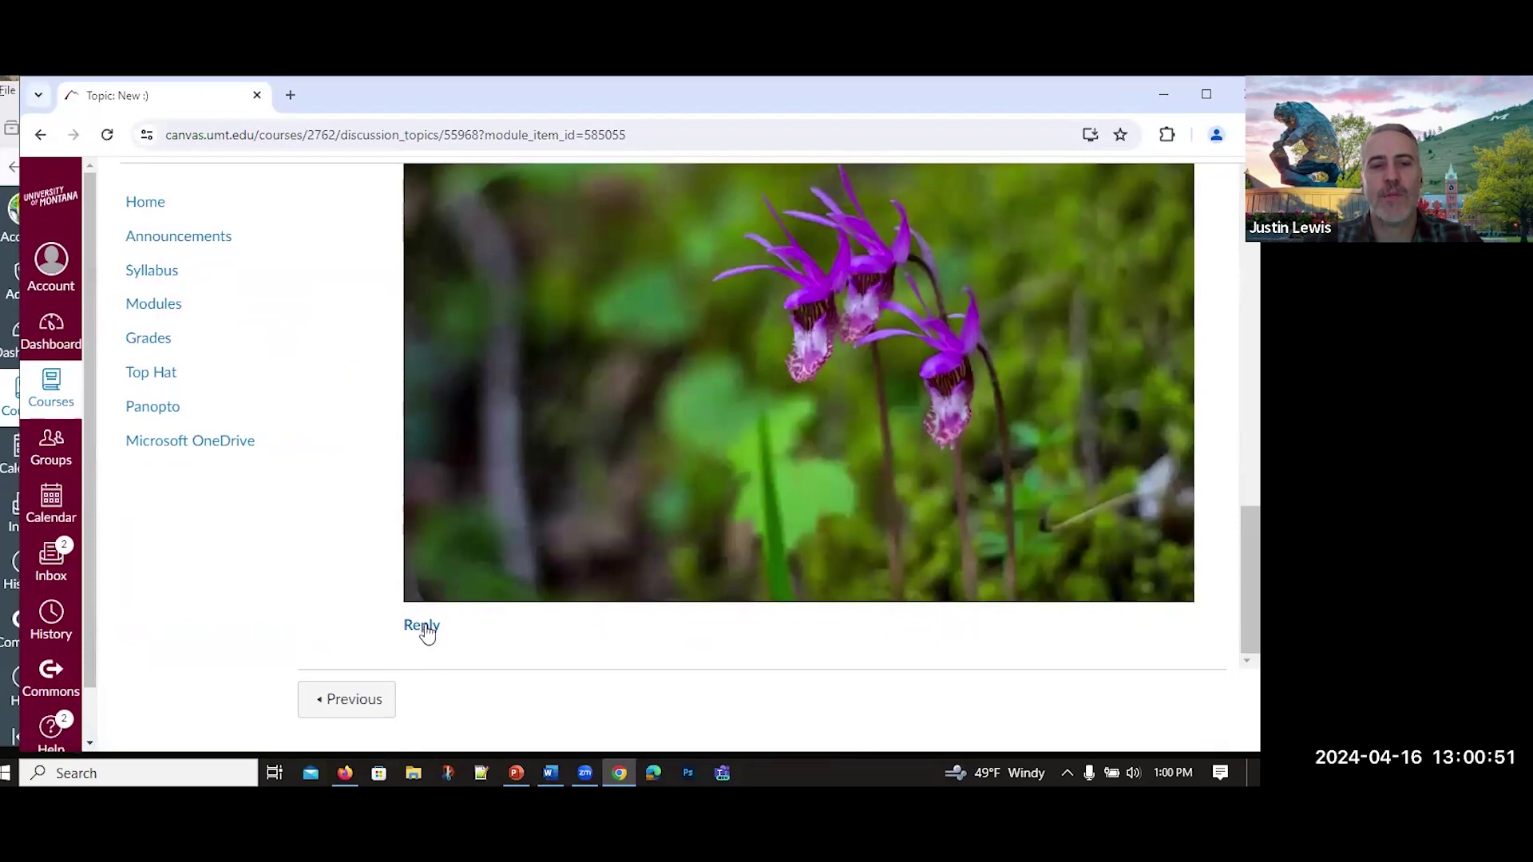